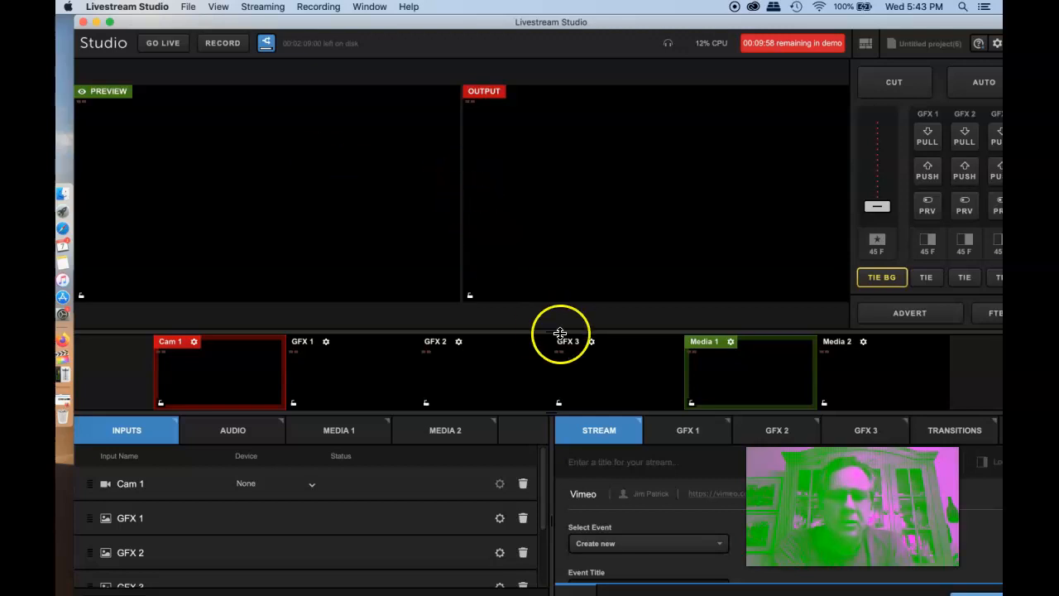
Step: Send Media 2, GFX 3 and finally Media 1 to the preview
{"action": "left_click", "coordinate": [860, 377]}
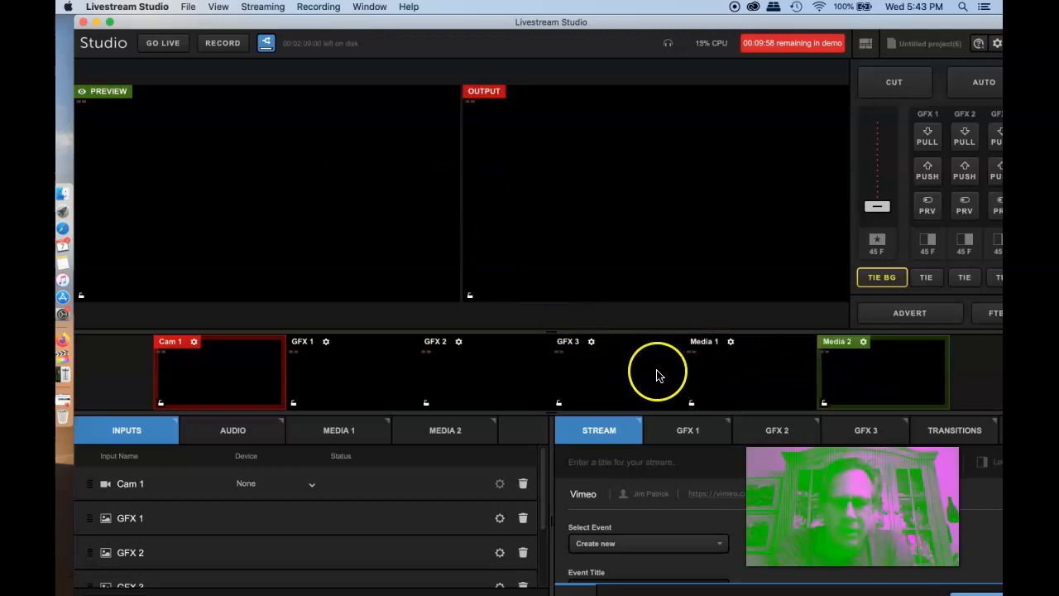
{"action": "left_click", "coordinate": [611, 363]}
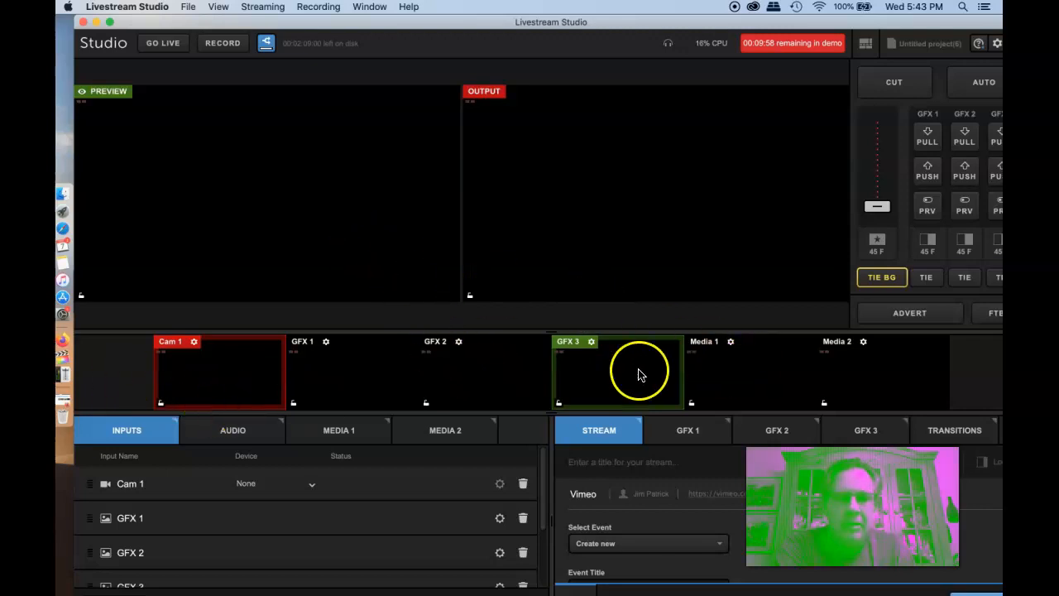
{"action": "left_click", "coordinate": [732, 375]}
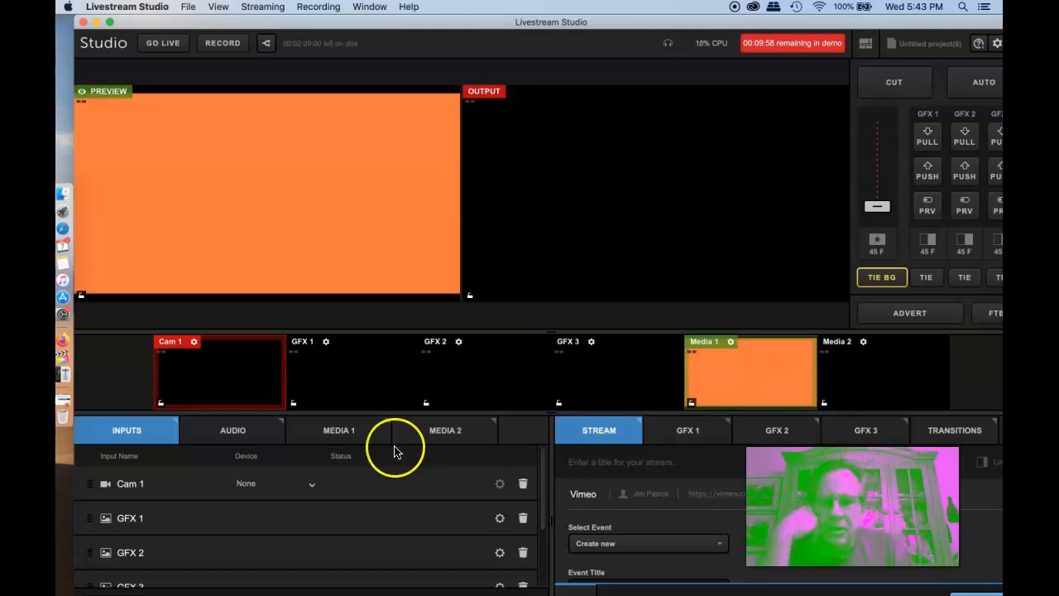
Step: Remove all three existing clips from the Media 1 playlist
{"action": "left_click", "coordinate": [353, 430]}
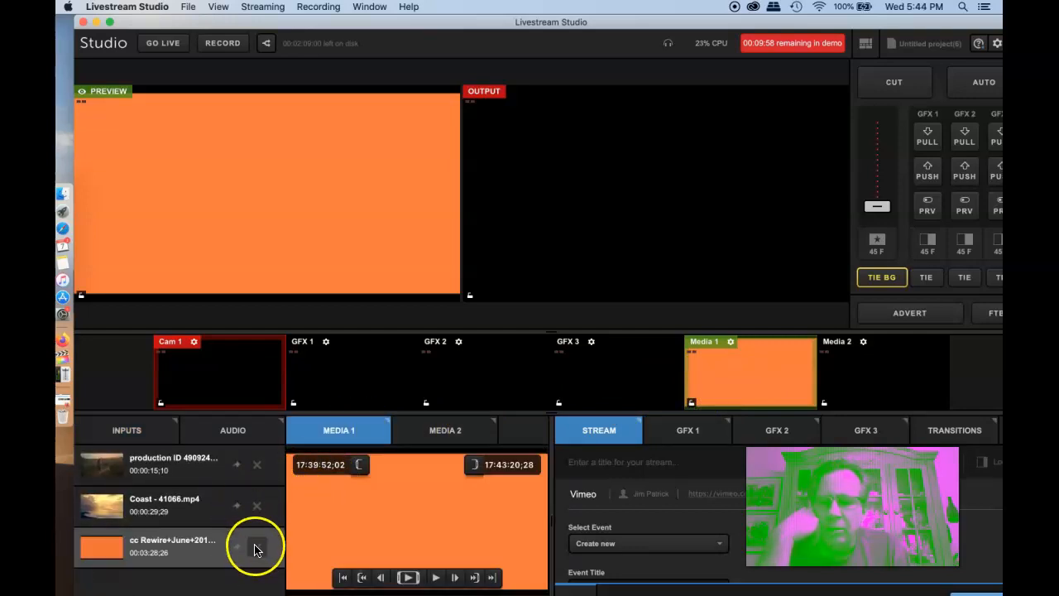
{"action": "left_click", "coordinate": [257, 547]}
{"action": "left_click", "coordinate": [256, 506]}
{"action": "left_click", "coordinate": [260, 471]}
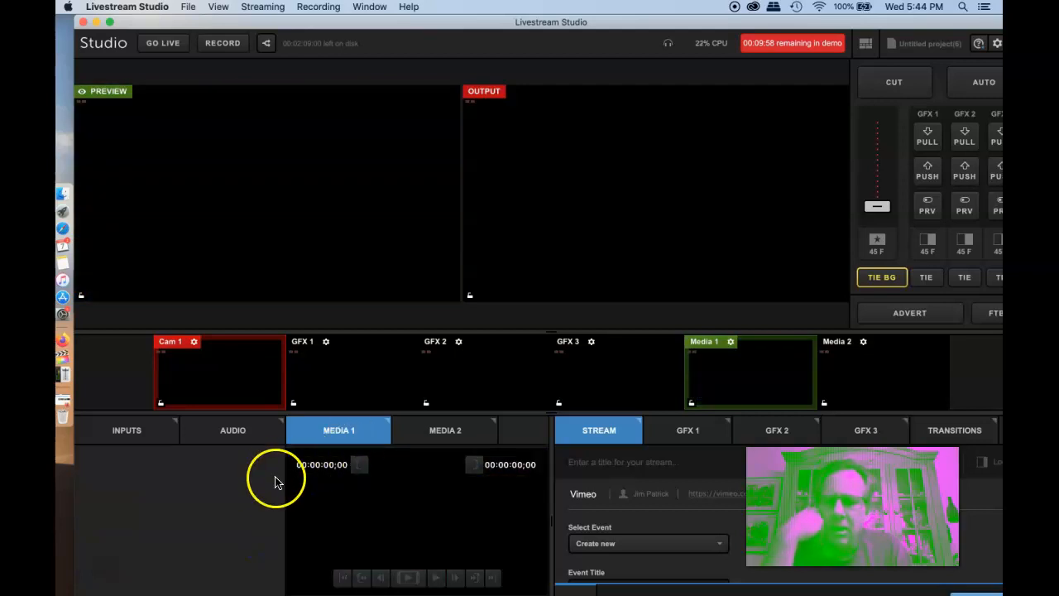
Step: Check the Media 2 playlist and the list of inputs, then return to the Media 1 playlist
{"action": "left_click", "coordinate": [431, 436]}
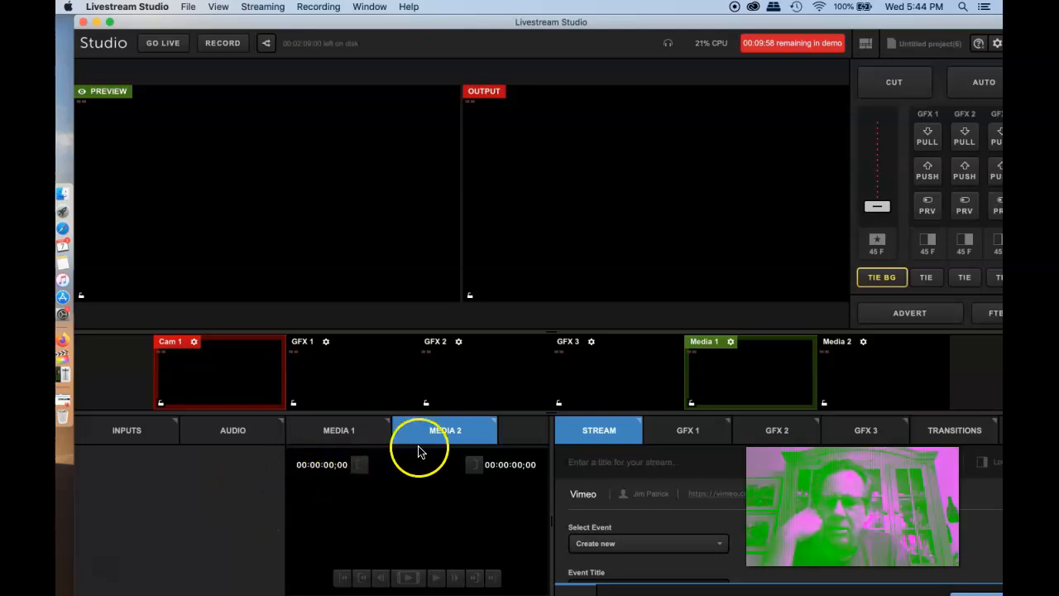
{"action": "left_click", "coordinate": [131, 438]}
{"action": "scroll", "coordinate": [157, 510], "scroll_direction": "down", "scroll_amount": 3}
{"action": "left_click", "coordinate": [324, 432]}
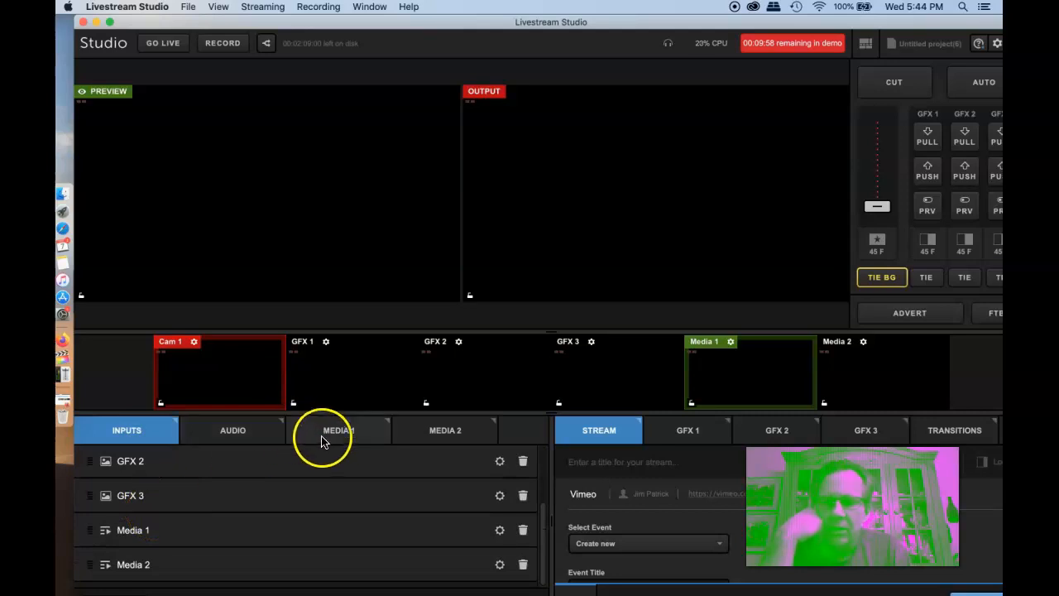
{"action": "left_click", "coordinate": [421, 434]}
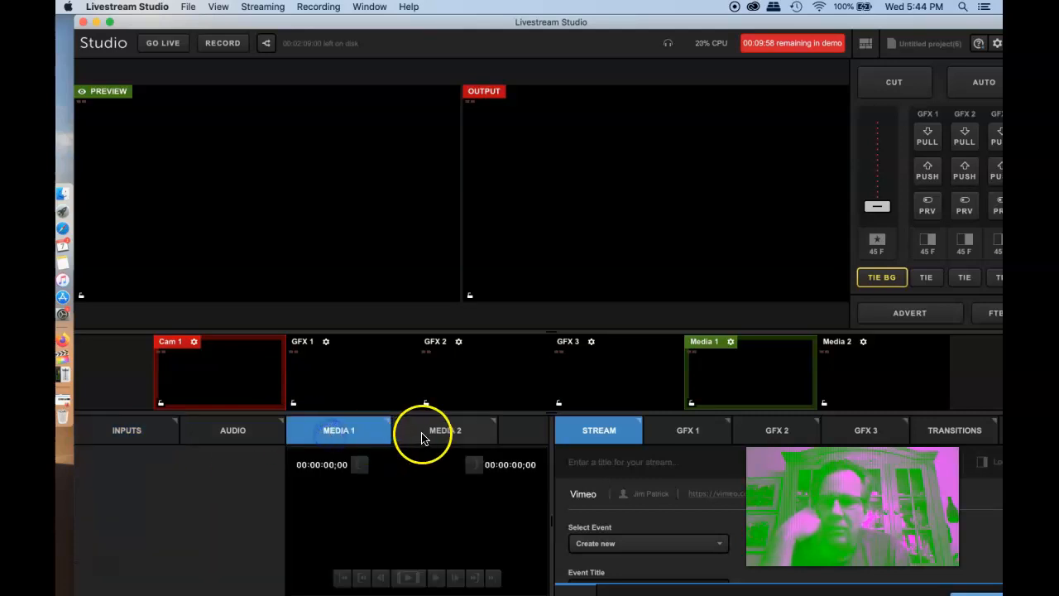
{"action": "left_click", "coordinate": [339, 433]}
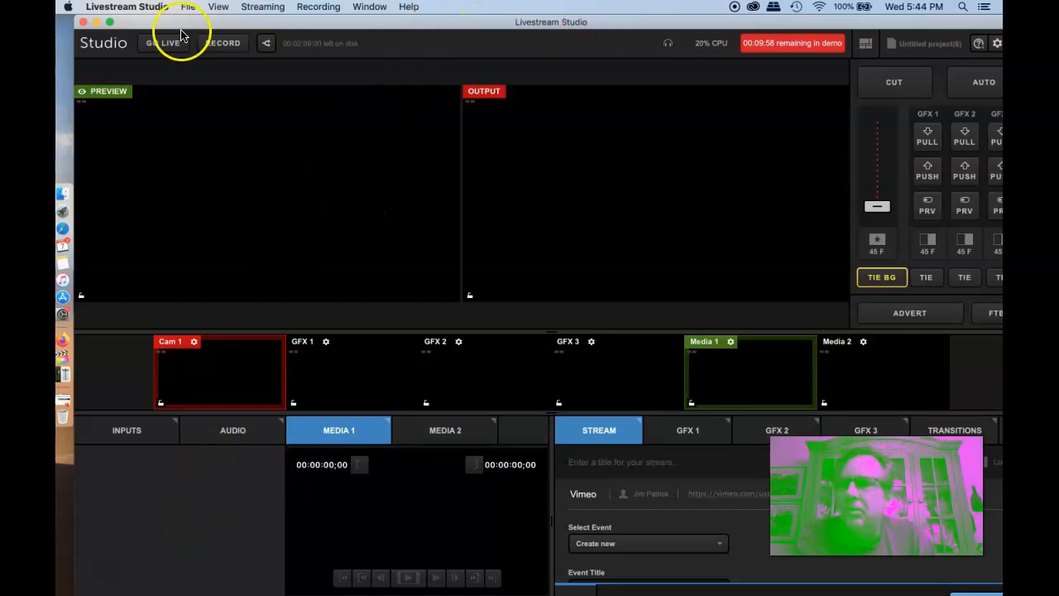
Step: Make the window full screen and add all three clips from the Video Clips folder in California Images to Media 1
{"action": "left_click", "coordinate": [113, 23]}
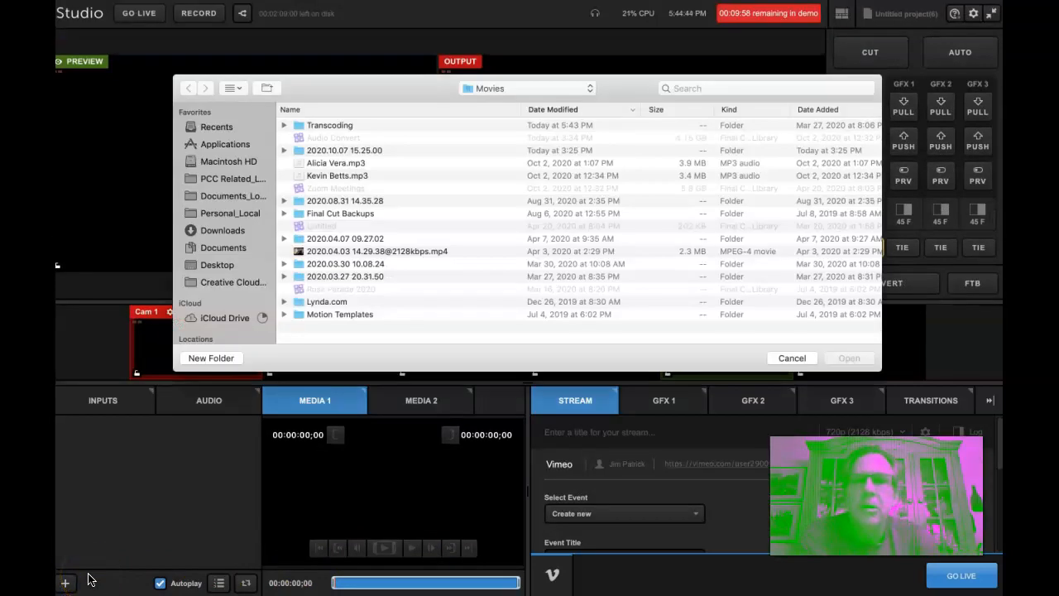
{"action": "left_click_drag", "start_coordinate": [408, 96], "coordinate": [408, 88]}
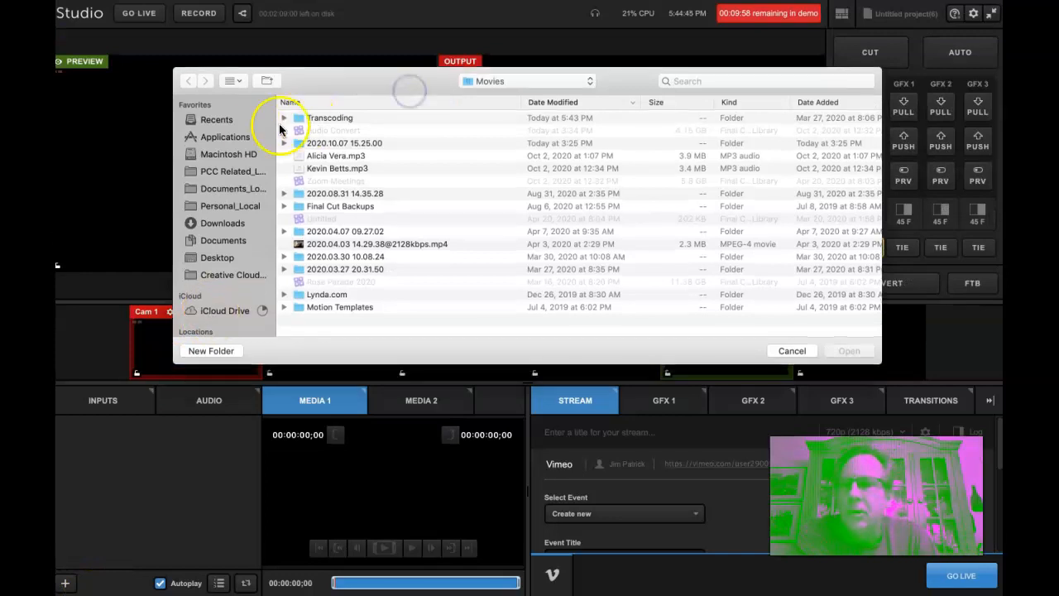
{"action": "left_click", "coordinate": [217, 257]}
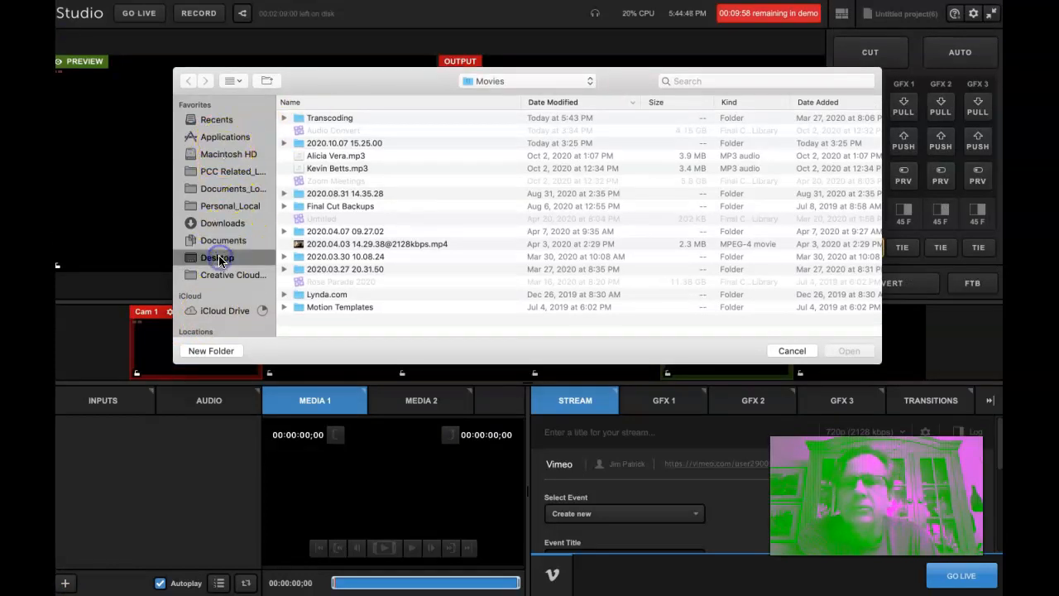
{"action": "double_click", "coordinate": [298, 134]}
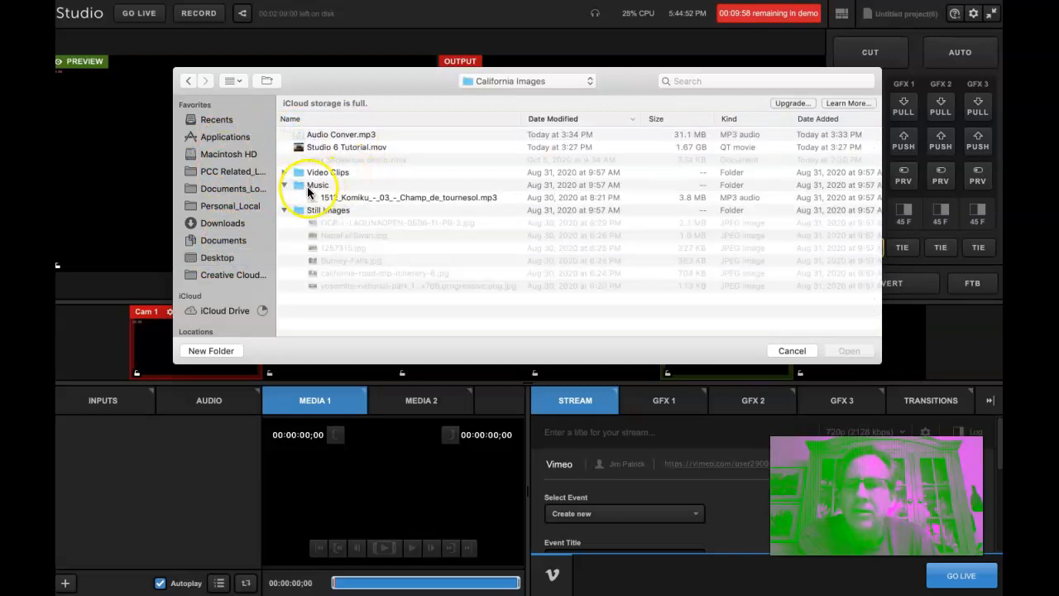
{"action": "left_click", "coordinate": [301, 174]}
{"action": "left_click", "coordinate": [284, 172]}
{"action": "left_click", "coordinate": [347, 187]}
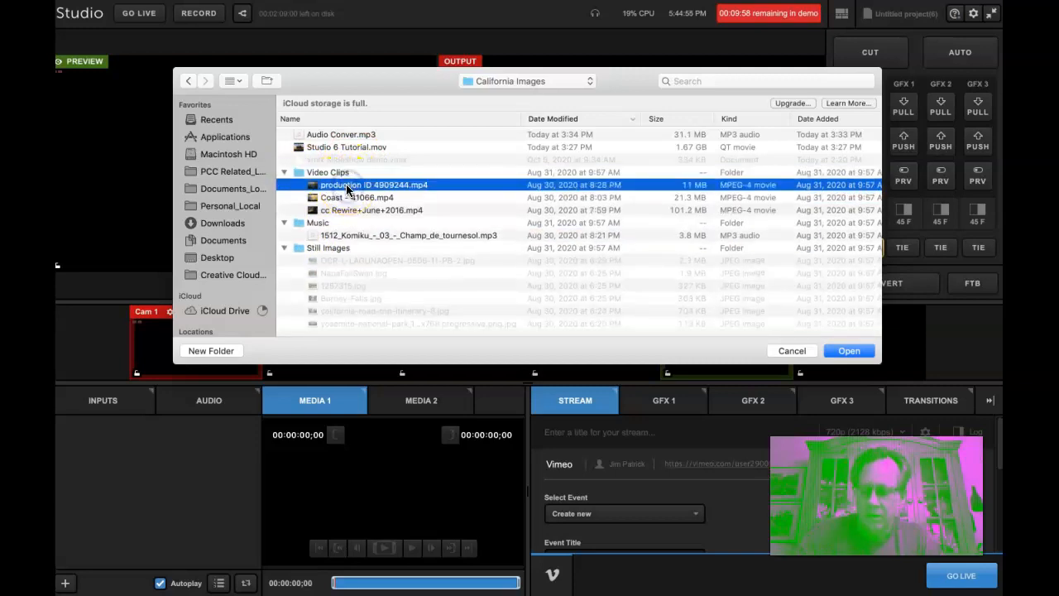
{"action": "left_click", "coordinate": [347, 209], "text": "shift"}
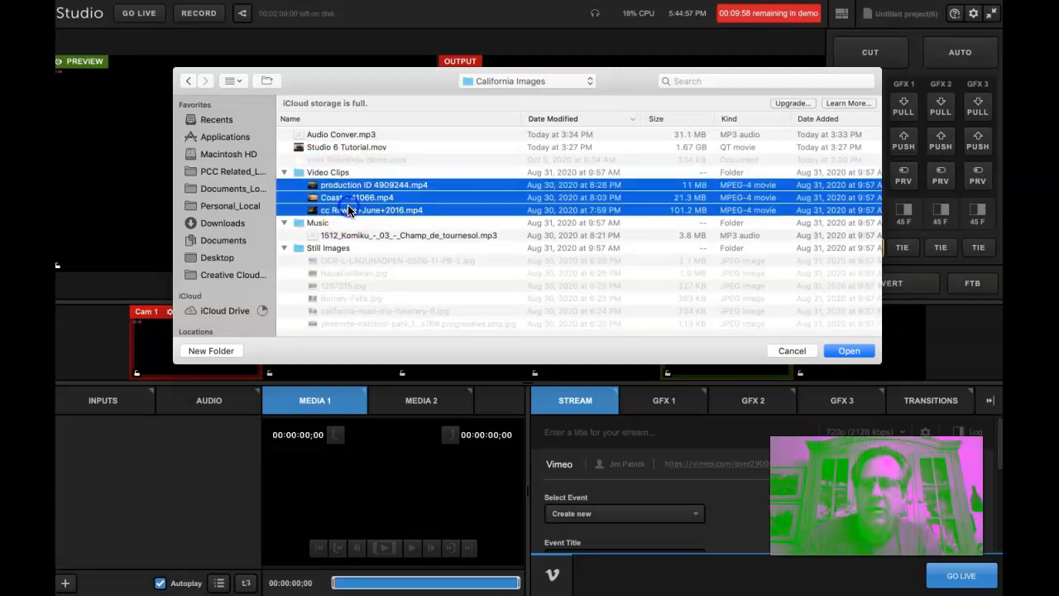
{"action": "left_click", "coordinate": [846, 346]}
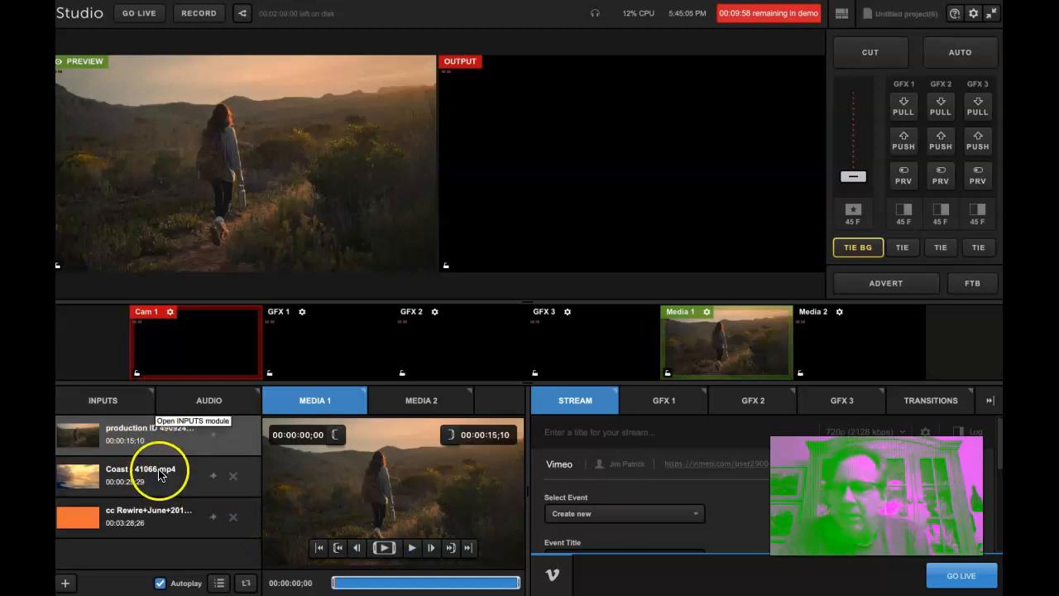
Step: Add 1512_Komiku_-_03_-_Champ_de_tournesol.mp3 from the Music folder in the desktop's California Images folder to Media 2
{"action": "left_click", "coordinate": [418, 406]}
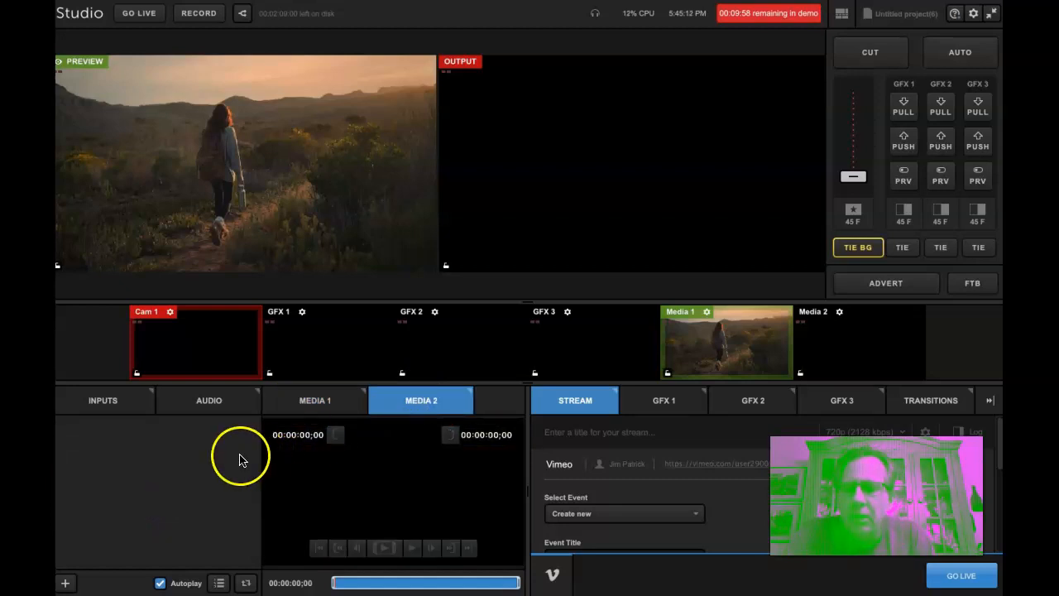
{"action": "left_click", "coordinate": [66, 585]}
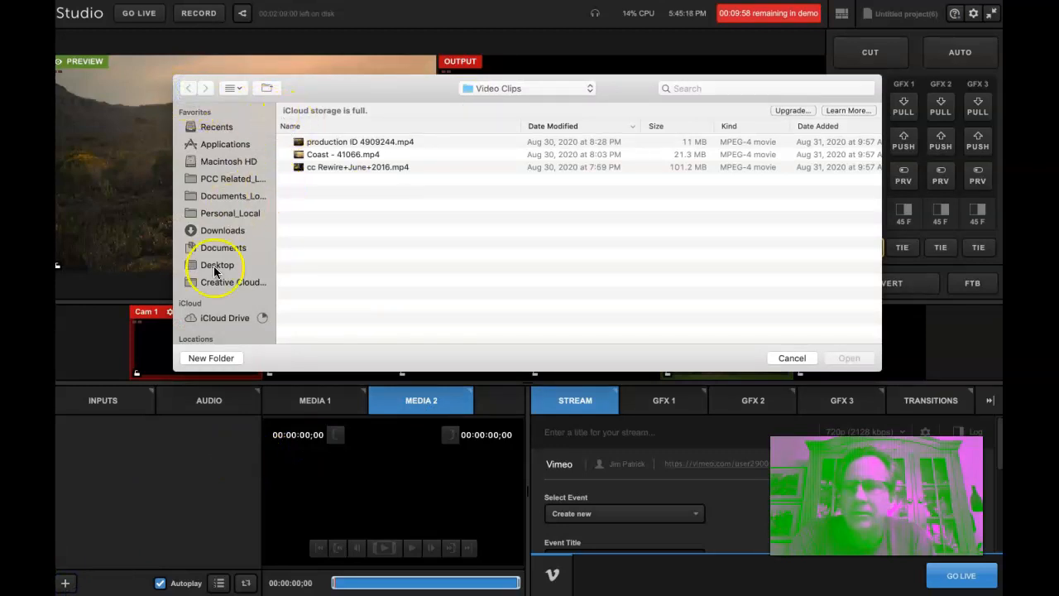
{"action": "left_click", "coordinate": [332, 204]}
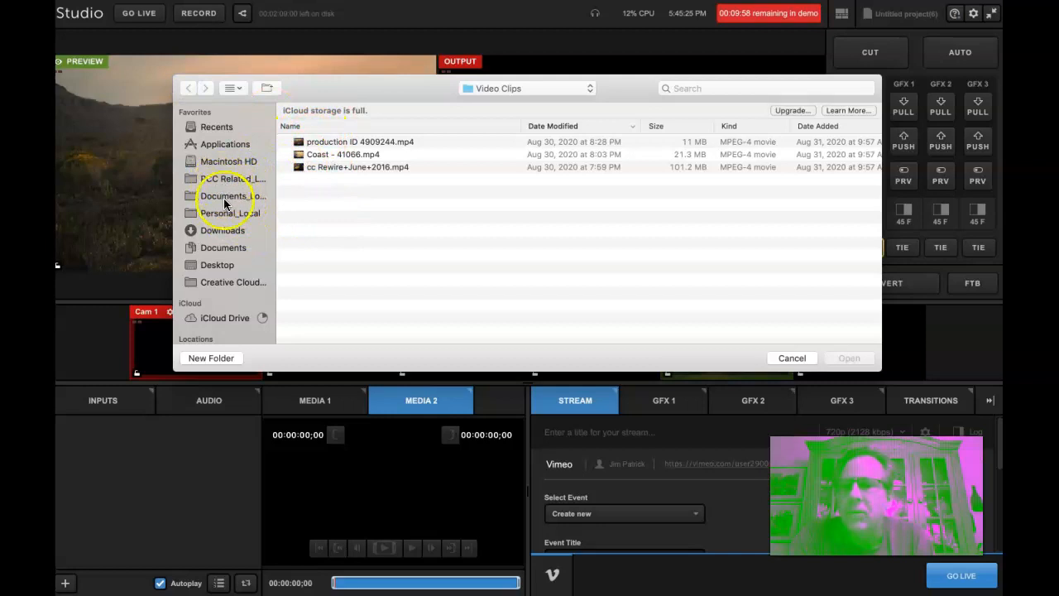
{"action": "left_click", "coordinate": [213, 264]}
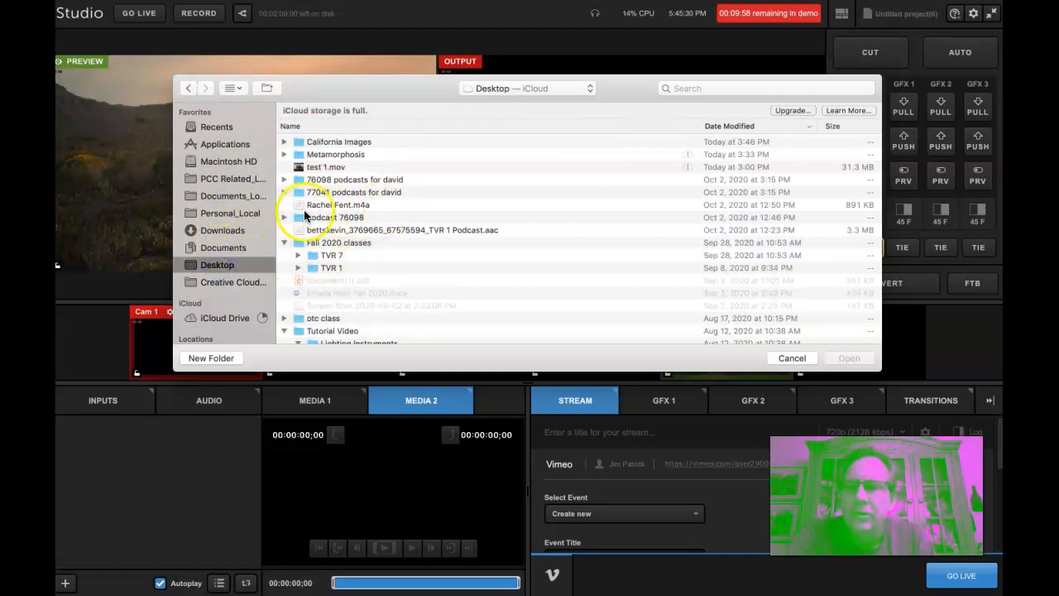
{"action": "left_click", "coordinate": [283, 141]}
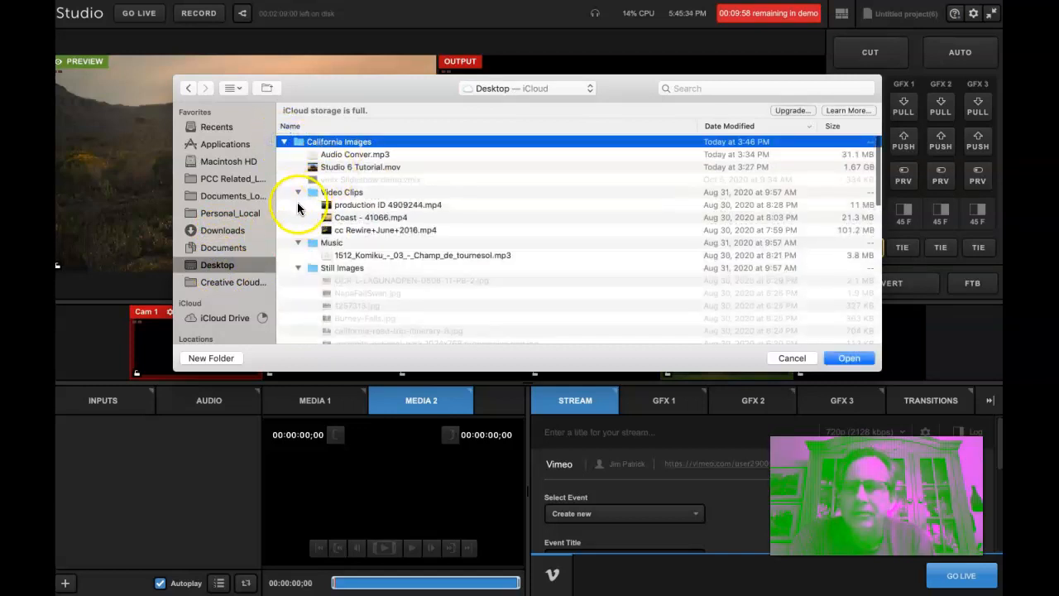
{"action": "left_click", "coordinate": [378, 257]}
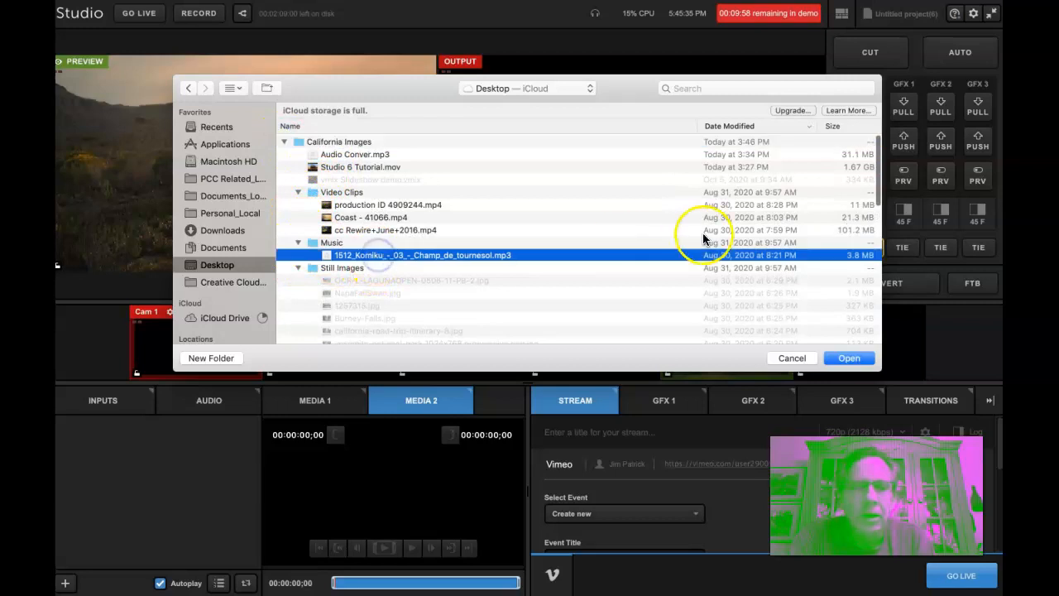
{"action": "left_click", "coordinate": [846, 358]}
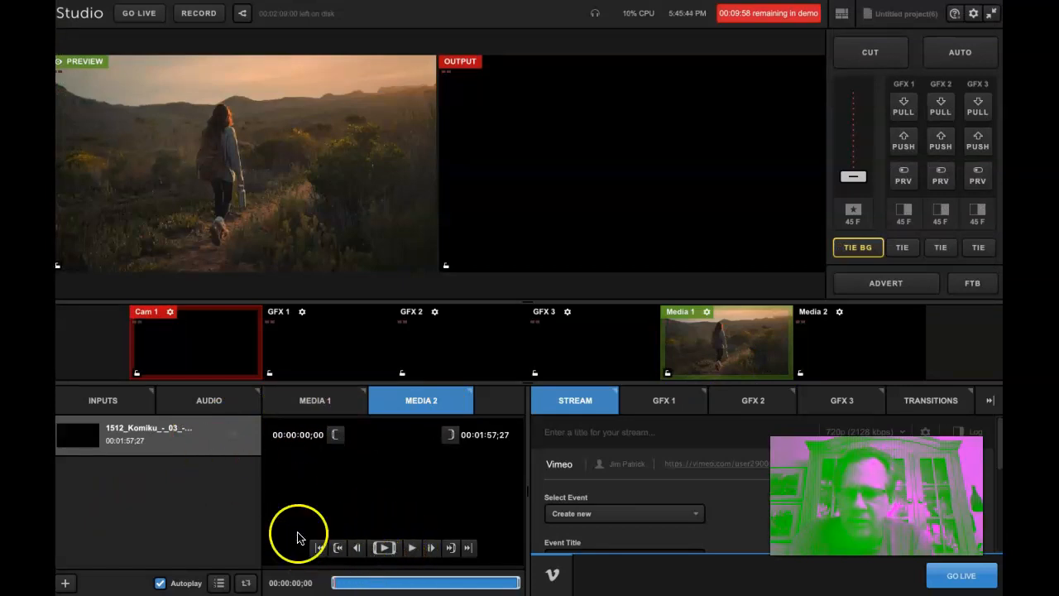
{"action": "left_click", "coordinate": [226, 477]}
Step: Delete the Cam 1 input from the list of inputs
{"action": "left_click", "coordinate": [133, 414]}
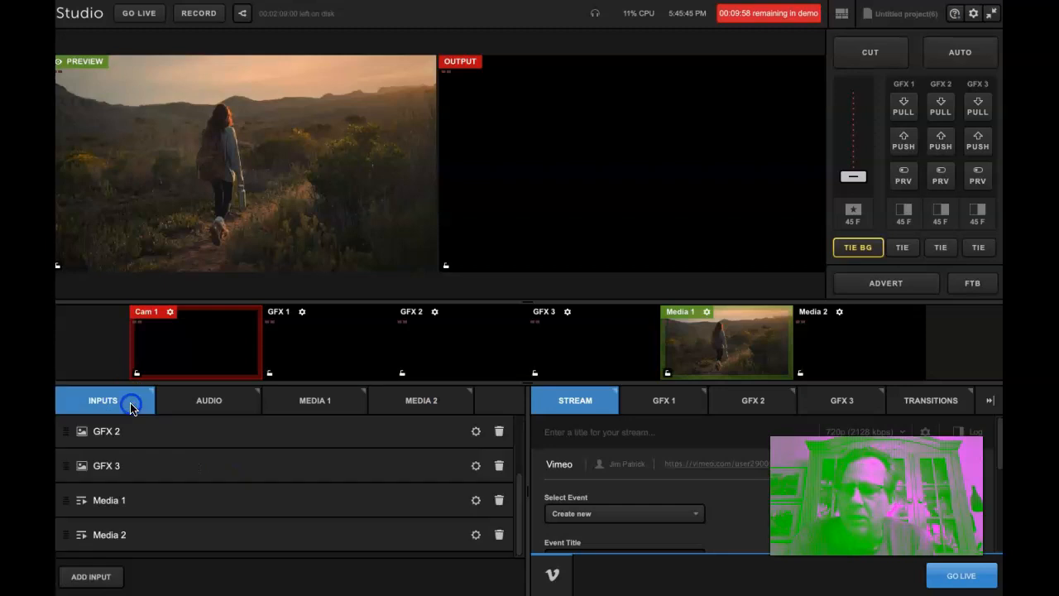
{"action": "scroll", "coordinate": [165, 462], "scroll_direction": "up", "scroll_amount": 3}
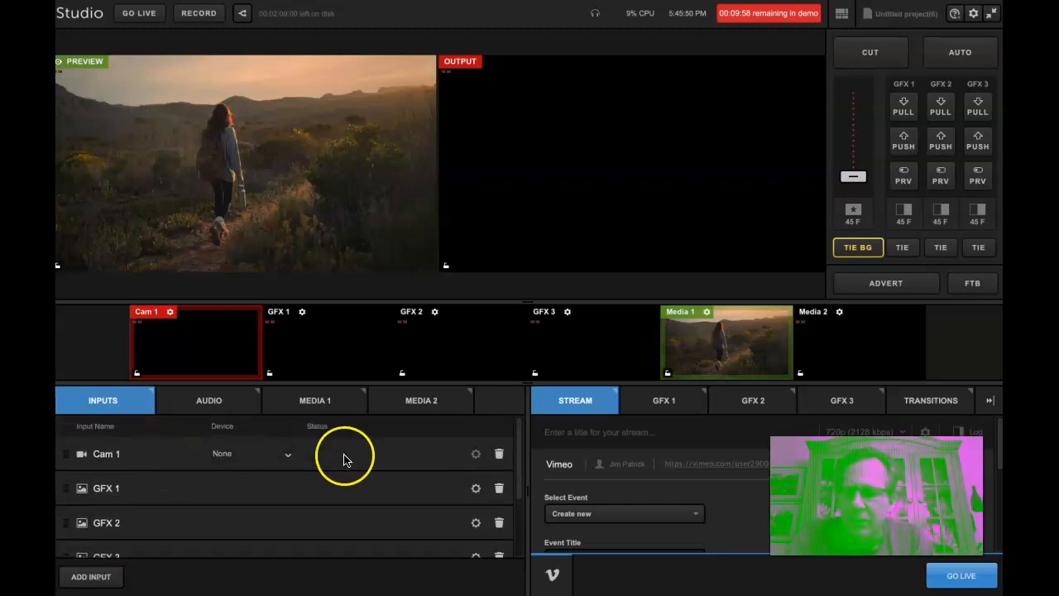
{"action": "left_click", "coordinate": [499, 455]}
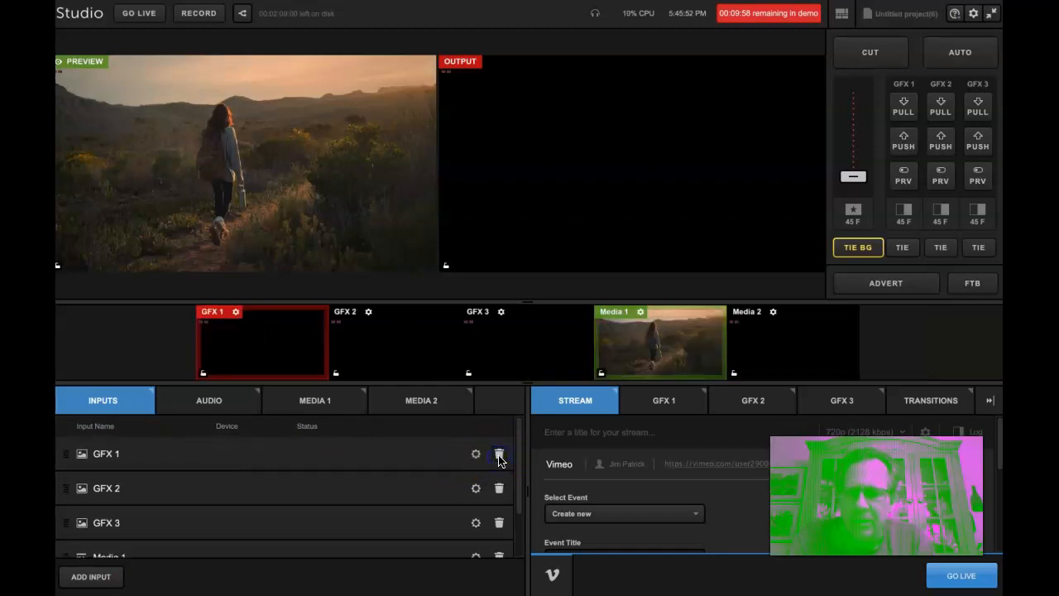
Step: Review the remaining GFX and Media entries in the list of inputs
{"action": "scroll", "coordinate": [332, 460], "scroll_direction": "down", "scroll_amount": 1}
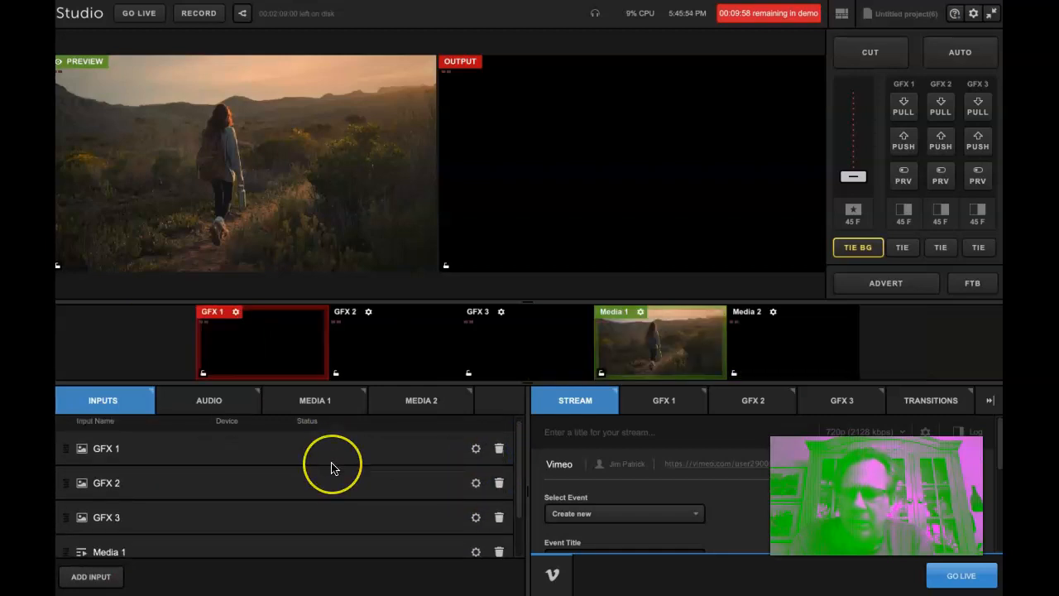
{"action": "scroll", "coordinate": [331, 467], "scroll_direction": "down", "scroll_amount": 3}
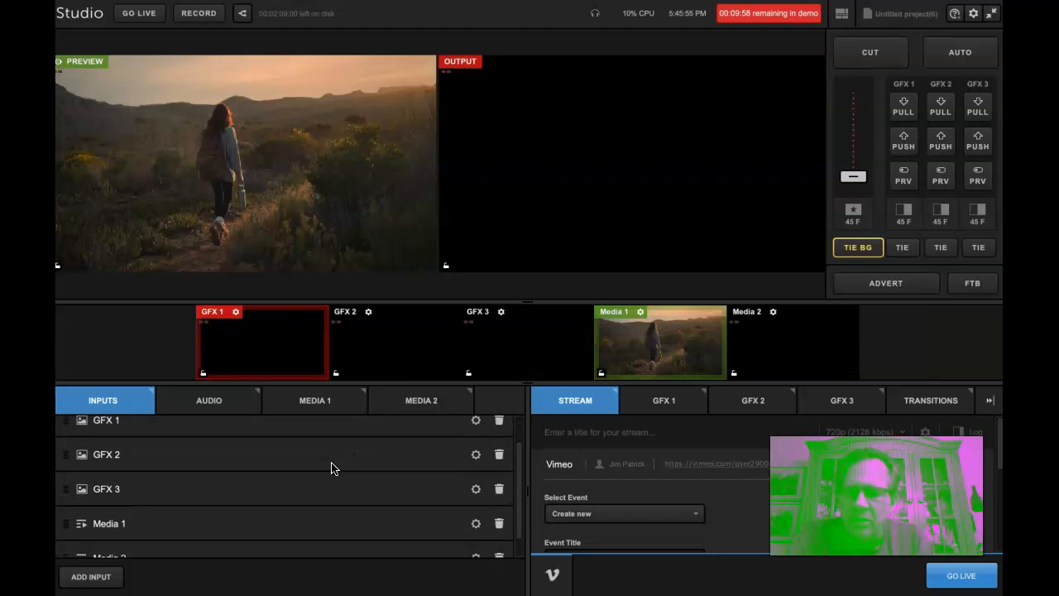
{"action": "left_click", "coordinate": [326, 484]}
{"action": "scroll", "coordinate": [326, 484], "scroll_direction": "down", "scroll_amount": 1}
{"action": "scroll", "coordinate": [326, 484], "scroll_direction": "up", "scroll_amount": 3}
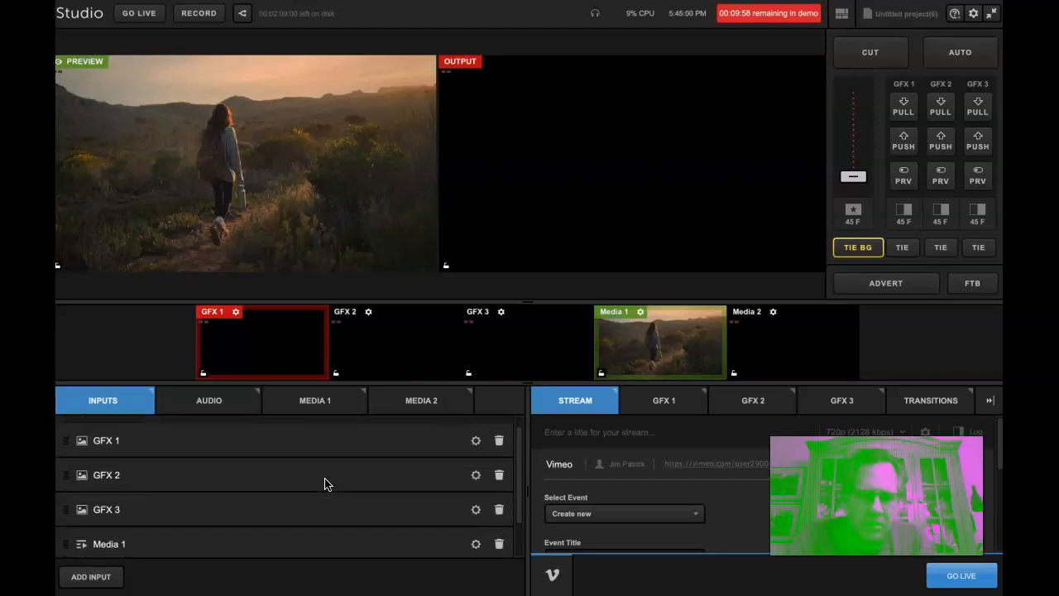
{"action": "scroll", "coordinate": [325, 484], "scroll_direction": "down", "scroll_amount": 4}
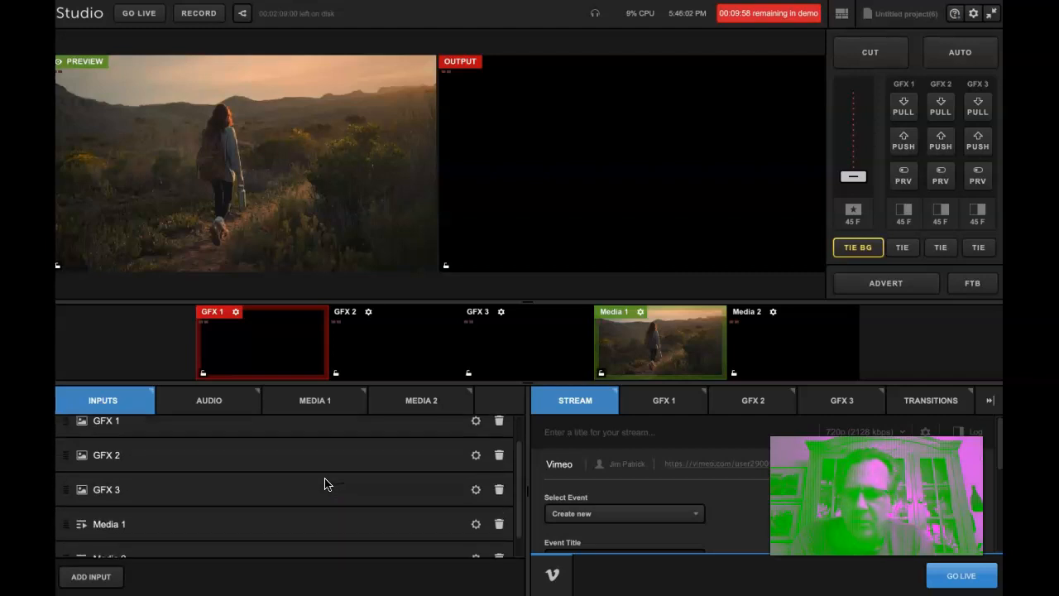
{"action": "left_click", "coordinate": [315, 499]}
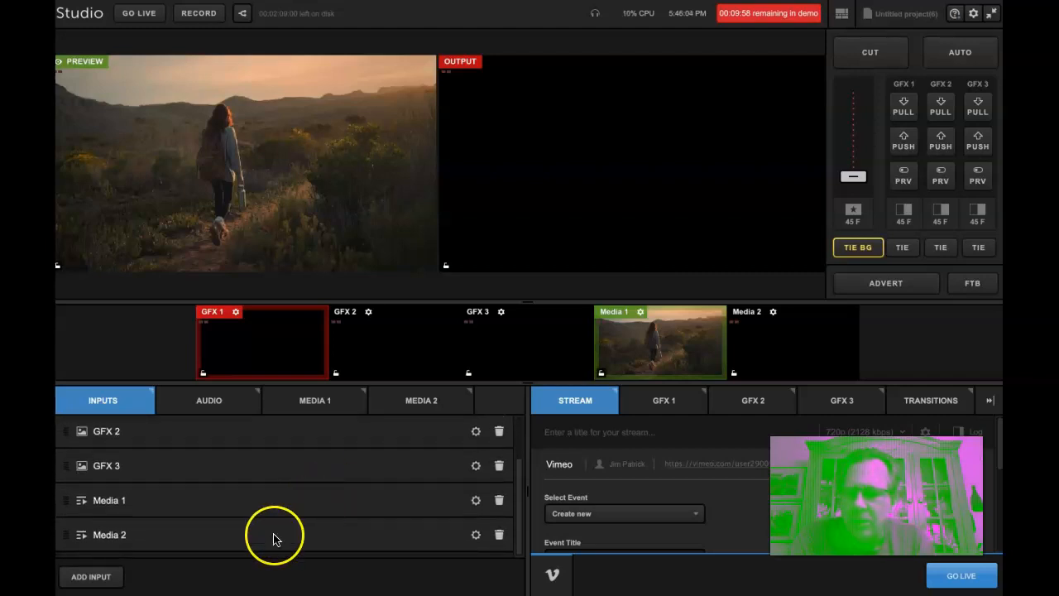
Step: Add two more media inputs to the project
{"action": "left_click", "coordinate": [103, 577]}
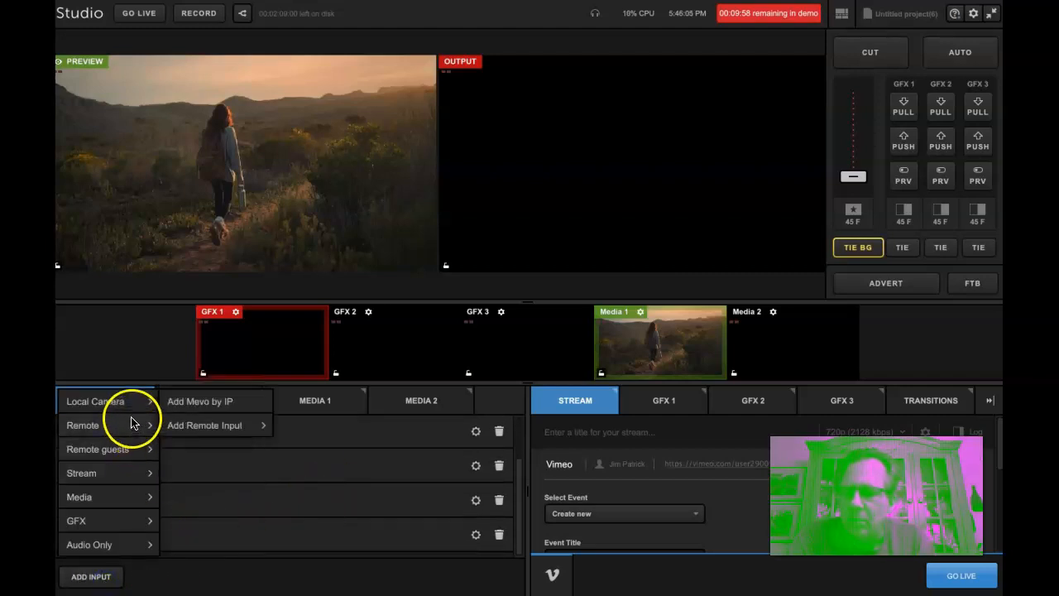
{"action": "mouse_move", "coordinate": [136, 497]}
{"action": "left_click", "coordinate": [186, 496]}
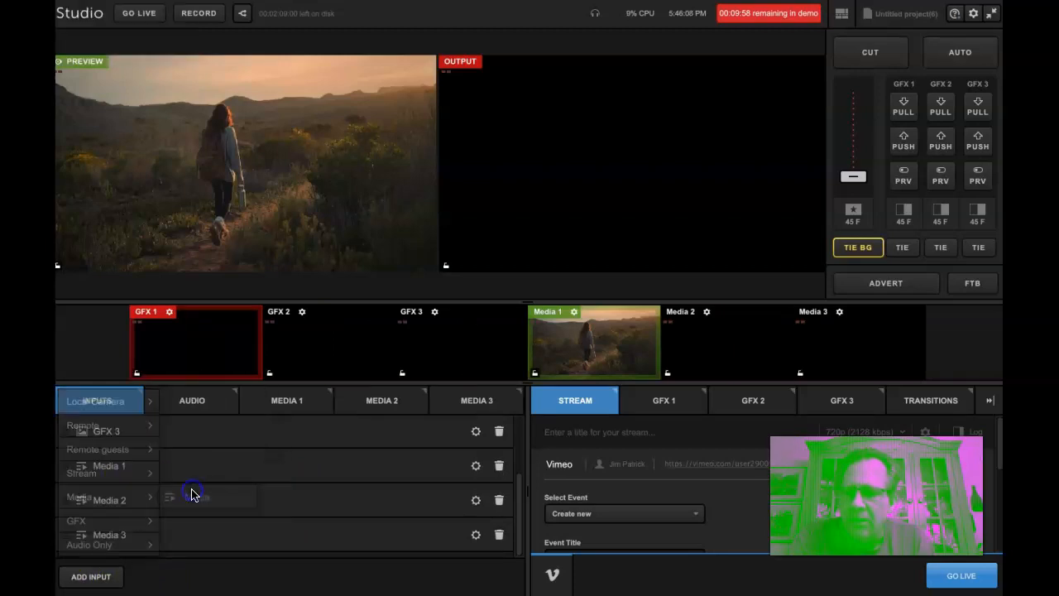
{"action": "left_click", "coordinate": [116, 575]}
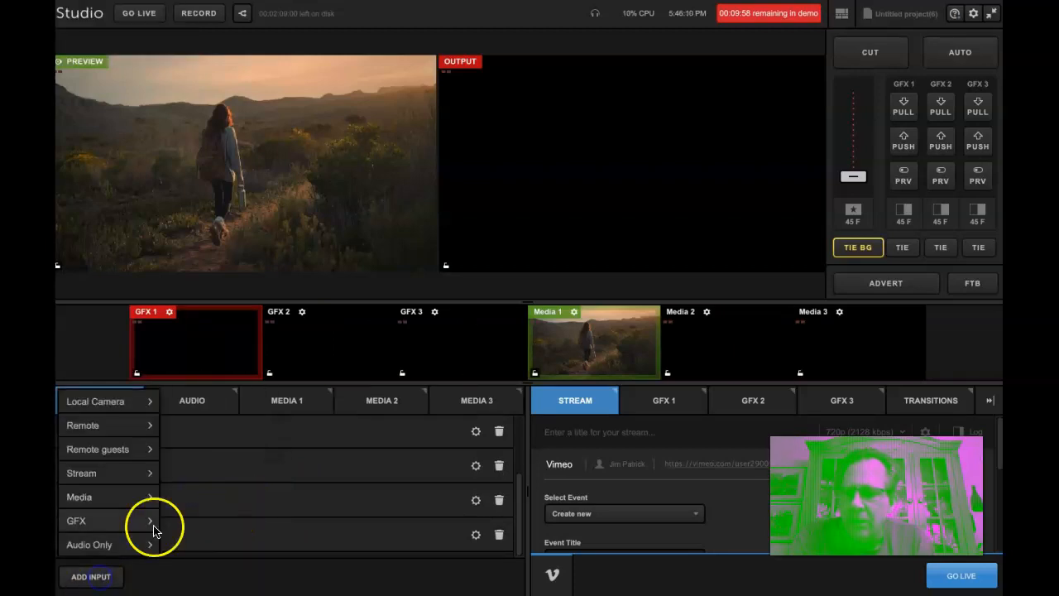
{"action": "mouse_move", "coordinate": [140, 495]}
{"action": "left_click", "coordinate": [182, 495]}
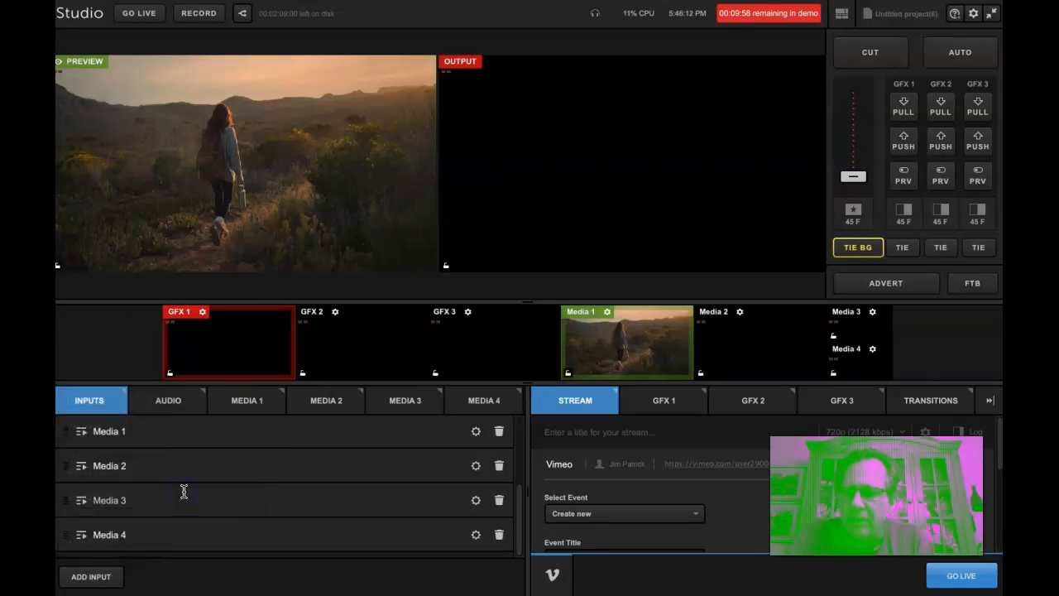
Step: Add a fifth media input to the project
{"action": "left_click", "coordinate": [116, 576]}
{"action": "mouse_move", "coordinate": [138, 499]}
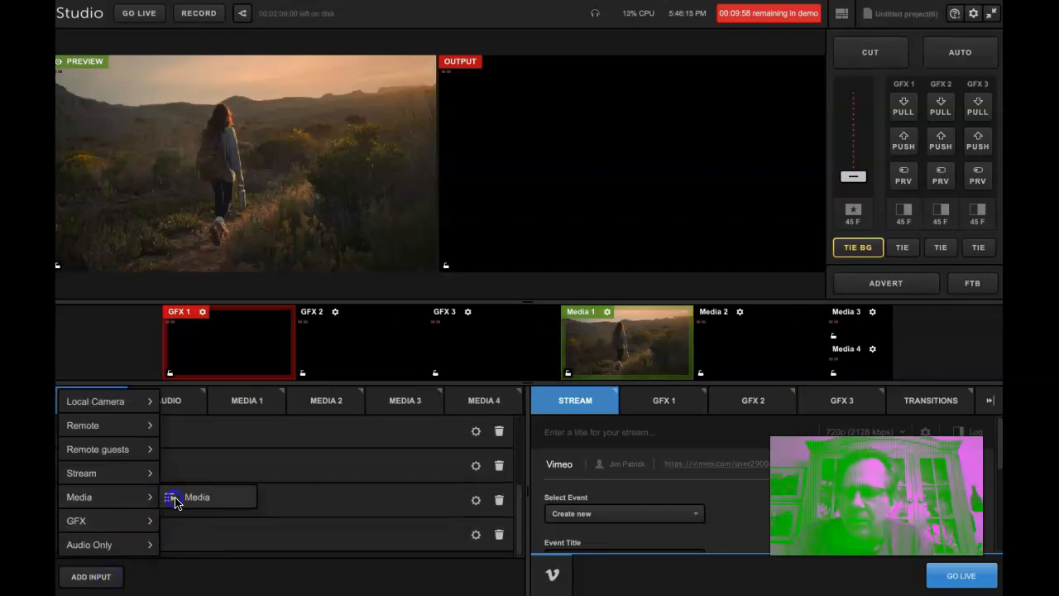
{"action": "left_click", "coordinate": [174, 496]}
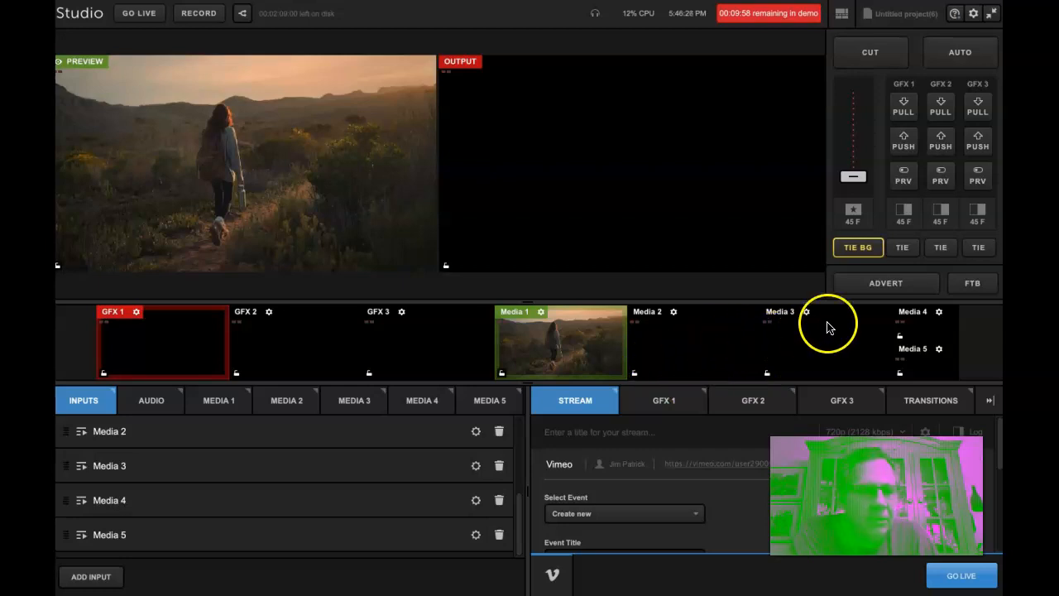
Step: Send each of the five media inputs to the preview in turn to check its content
{"action": "left_click", "coordinate": [919, 347]}
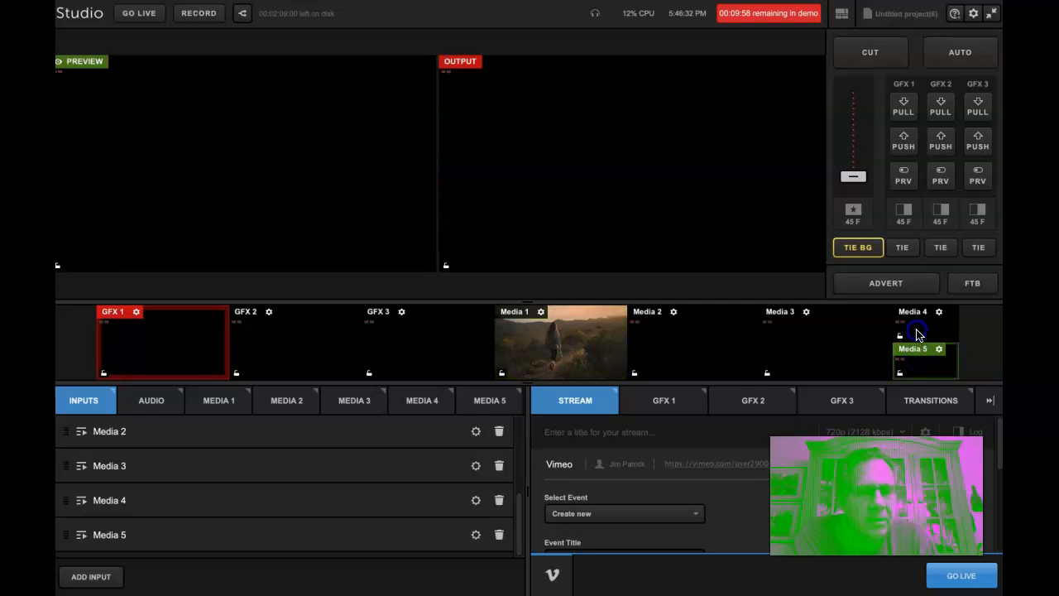
{"action": "left_click", "coordinate": [714, 340]}
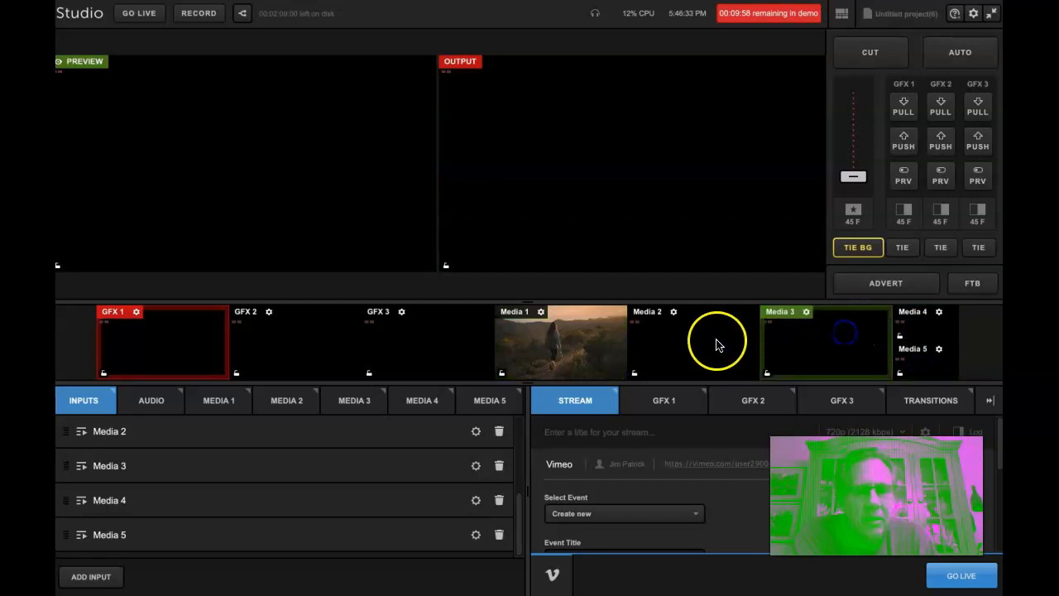
{"action": "left_click", "coordinate": [595, 342]}
{"action": "left_click", "coordinate": [674, 349]}
{"action": "left_click", "coordinate": [779, 338]}
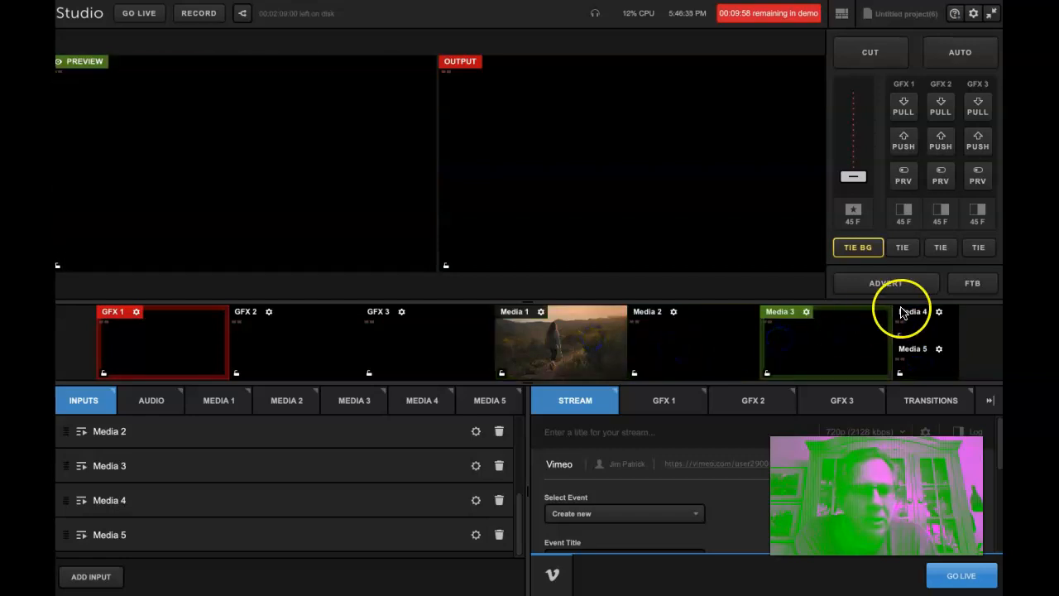
{"action": "left_click", "coordinate": [907, 323]}
{"action": "left_click", "coordinate": [904, 368]}
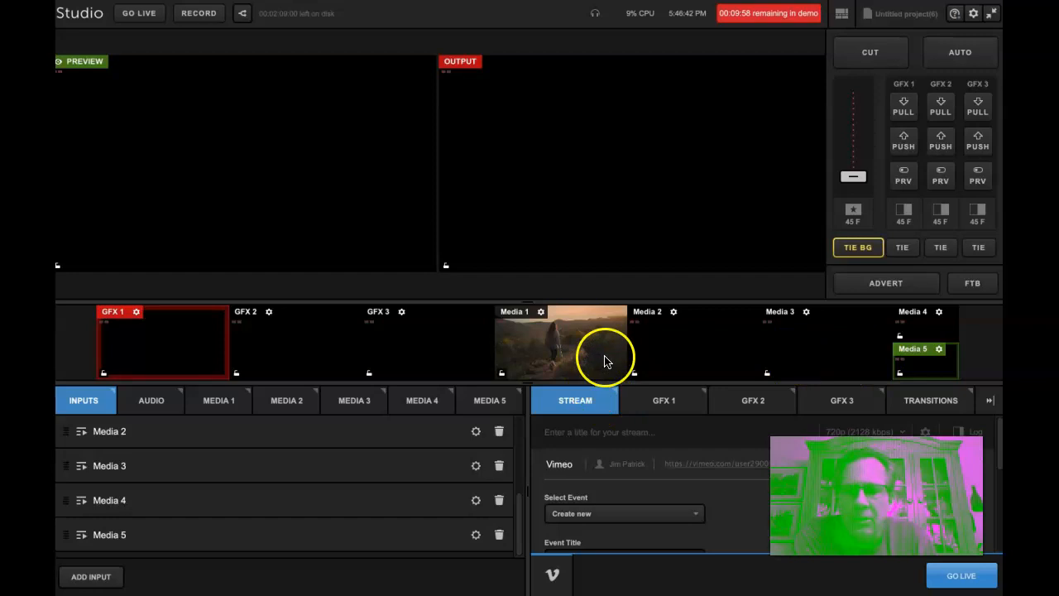
Step: Open the Media 1 playlist and view its production ID 4909244, Coast - 41066 and cc Rewire+June+2016 clips
{"action": "scroll", "coordinate": [152, 434], "scroll_direction": "up", "scroll_amount": 1}
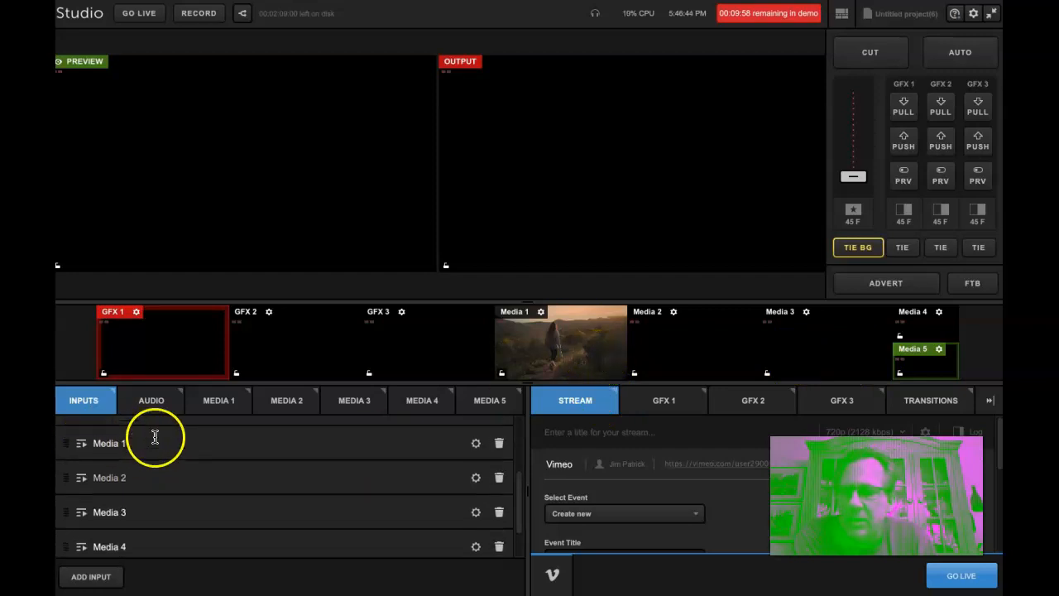
{"action": "left_click", "coordinate": [124, 443]}
{"action": "left_click", "coordinate": [220, 445]}
{"action": "left_click", "coordinate": [218, 401]}
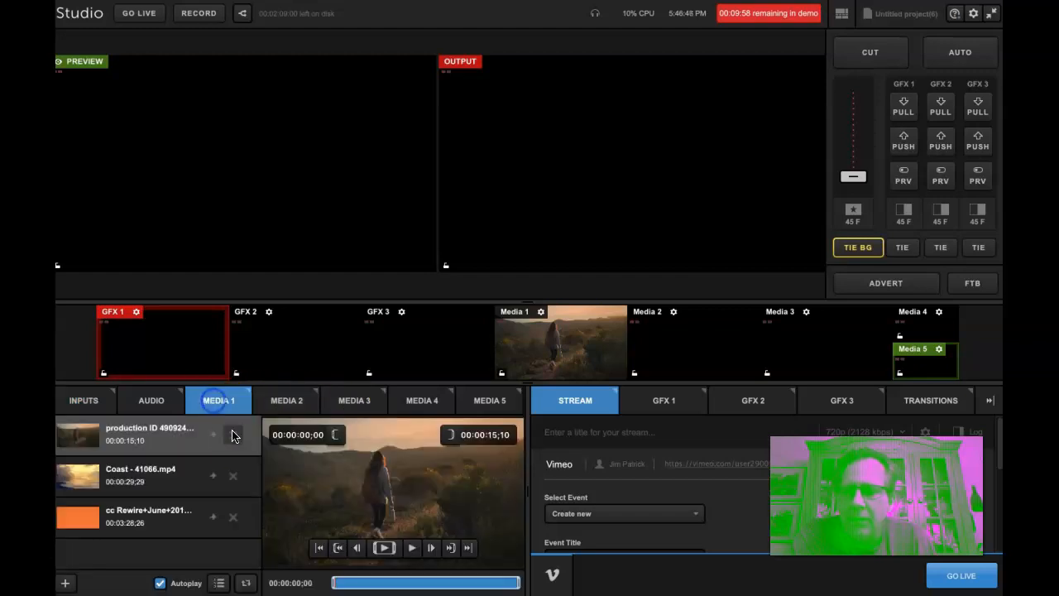
{"action": "left_click", "coordinate": [145, 474]}
{"action": "left_click", "coordinate": [153, 515]}
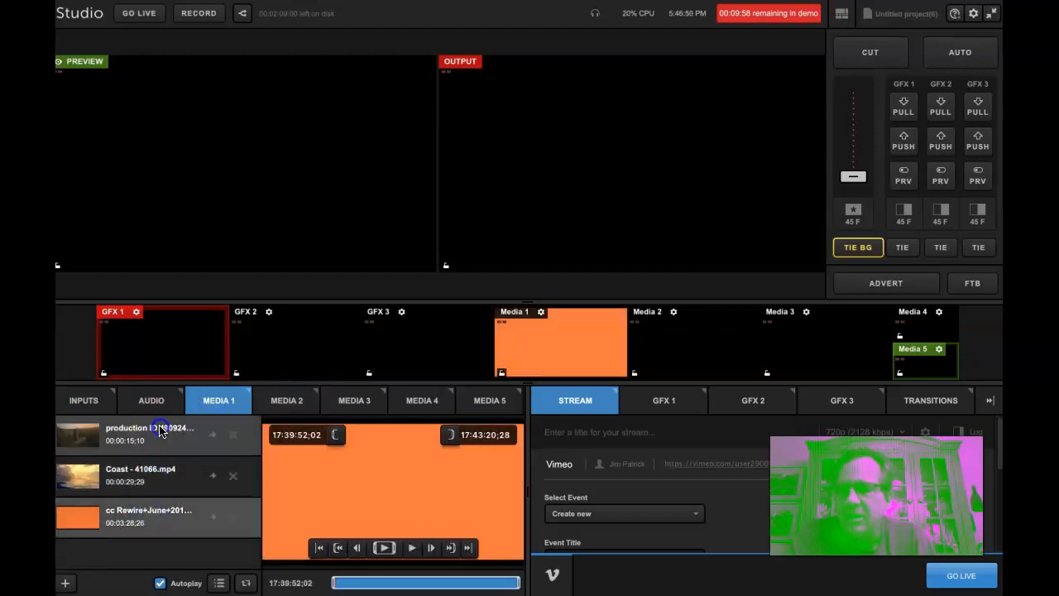
{"action": "left_click", "coordinate": [149, 436]}
Step: Try to move the Coast - 41066.mp4 clip from Media 1 to Media 2 and to Media 3
{"action": "left_click", "coordinate": [153, 472]}
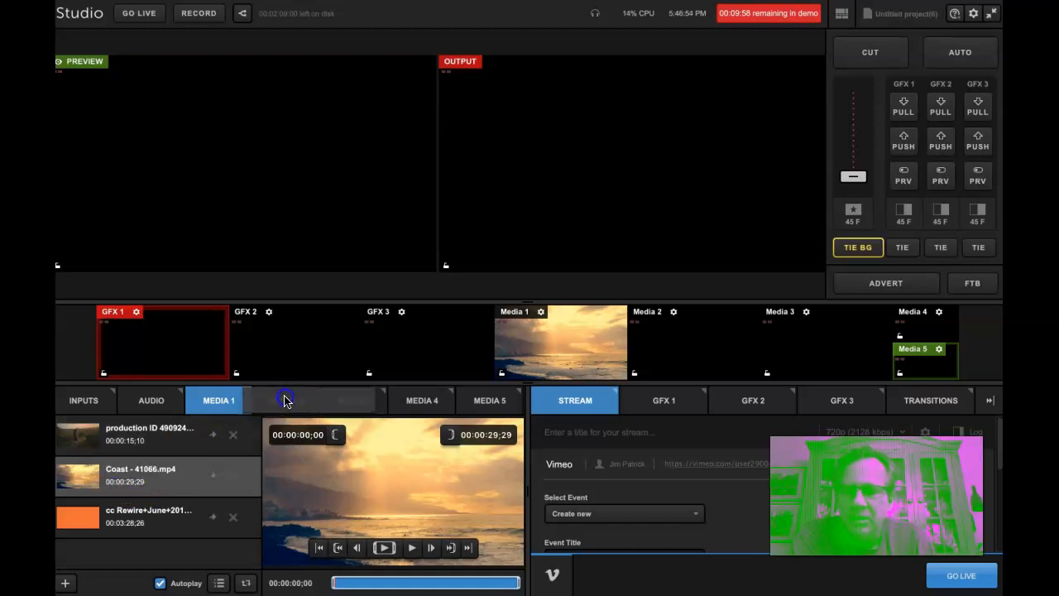
{"action": "left_click", "coordinate": [285, 400]}
{"action": "left_click", "coordinate": [212, 407]}
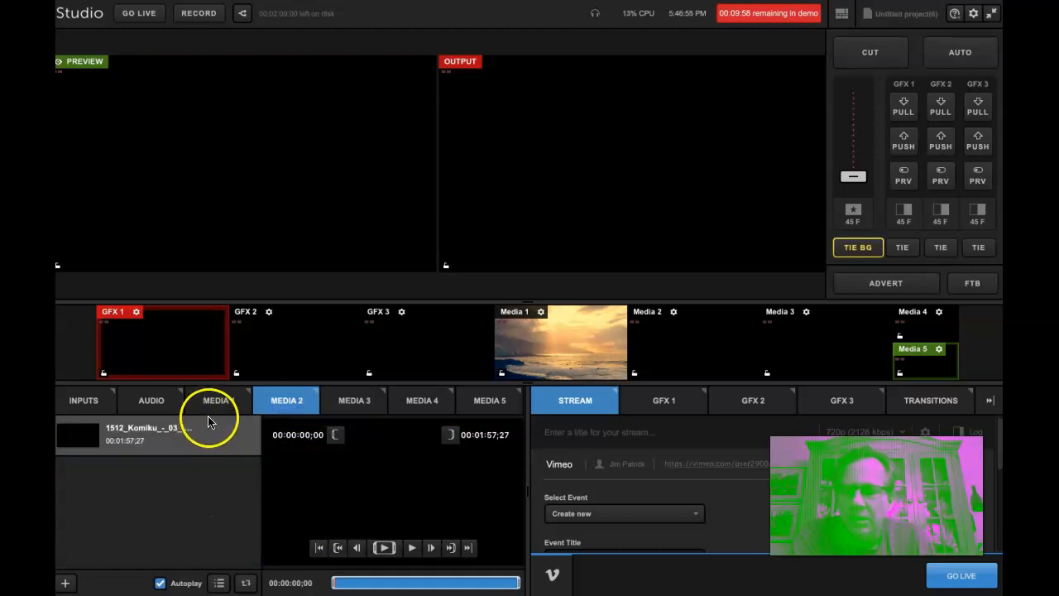
{"action": "left_click", "coordinate": [286, 397]}
{"action": "left_click_drag", "start_coordinate": [170, 467], "coordinate": [366, 393]}
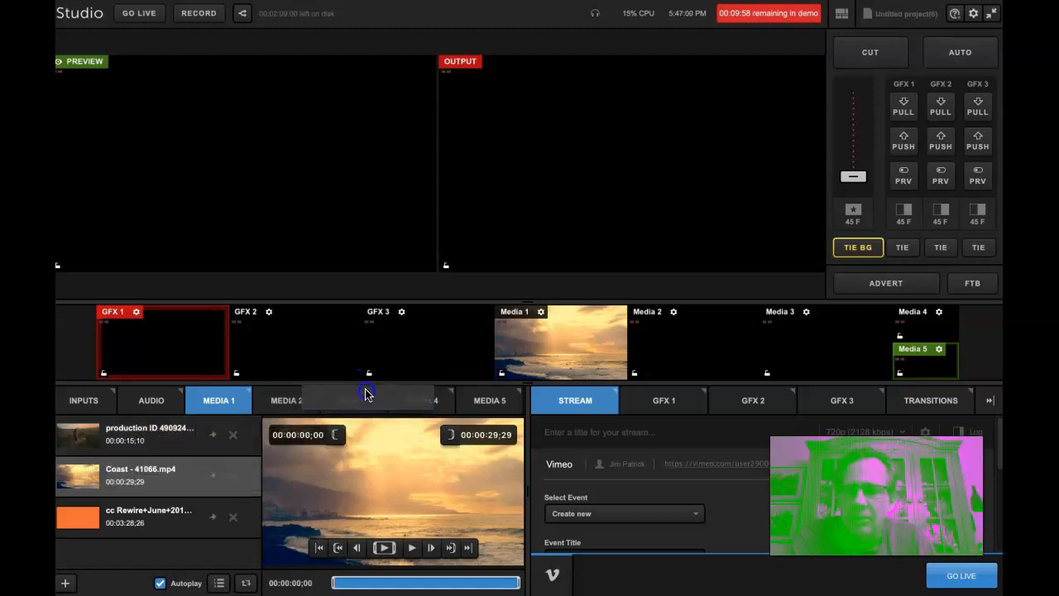
Step: Remove the Coast - 41066.mp4 and cc Rewire+June+2016.mp4 clips from Media 1 and the music track from Media 2
{"action": "left_click", "coordinate": [155, 477]}
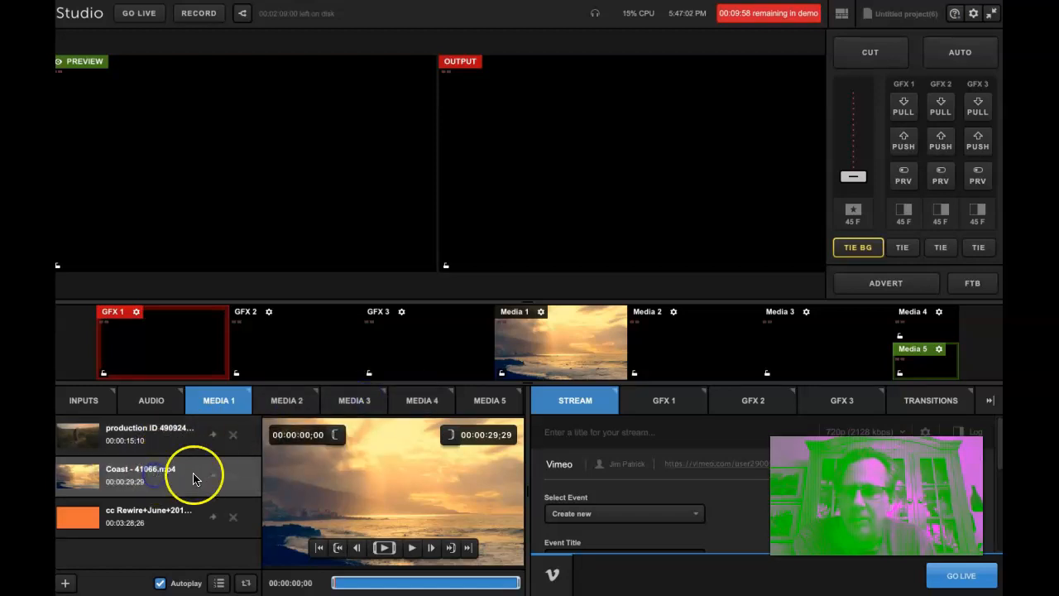
{"action": "left_click", "coordinate": [233, 481]}
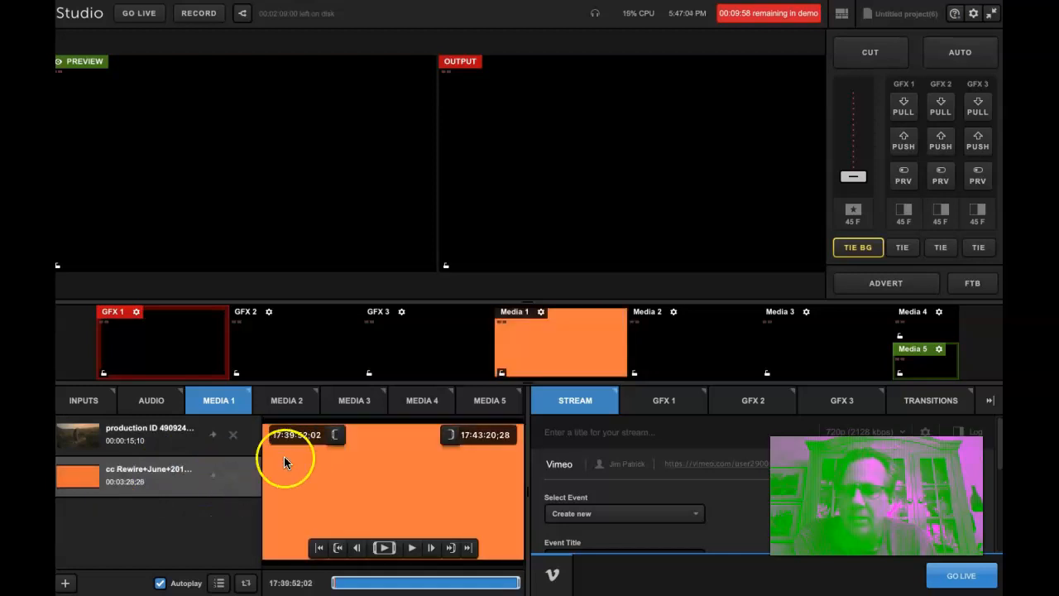
{"action": "left_click", "coordinate": [291, 403]}
{"action": "left_click", "coordinate": [235, 441]}
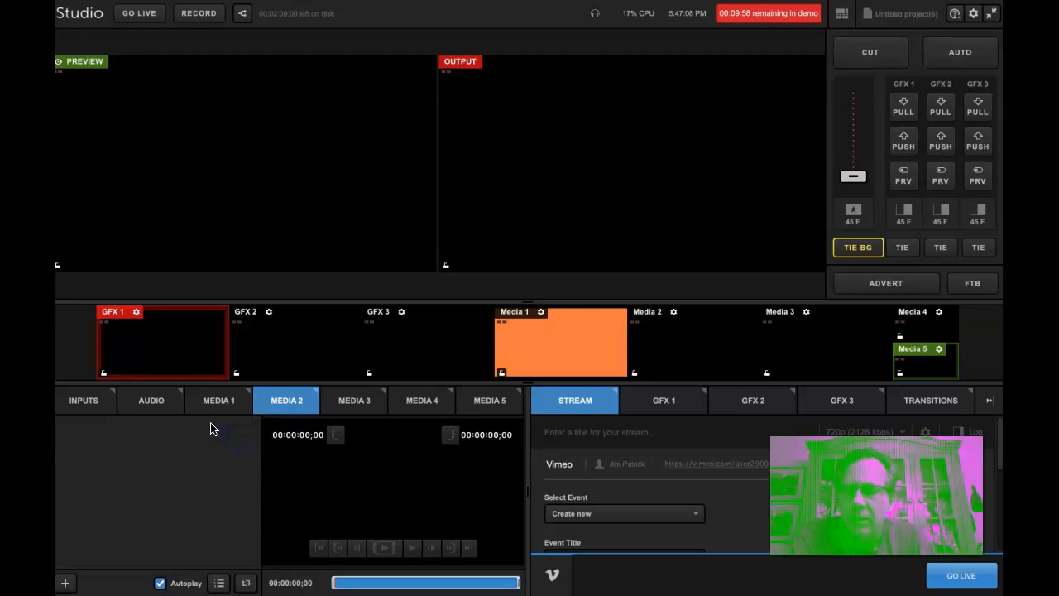
{"action": "left_click", "coordinate": [218, 400]}
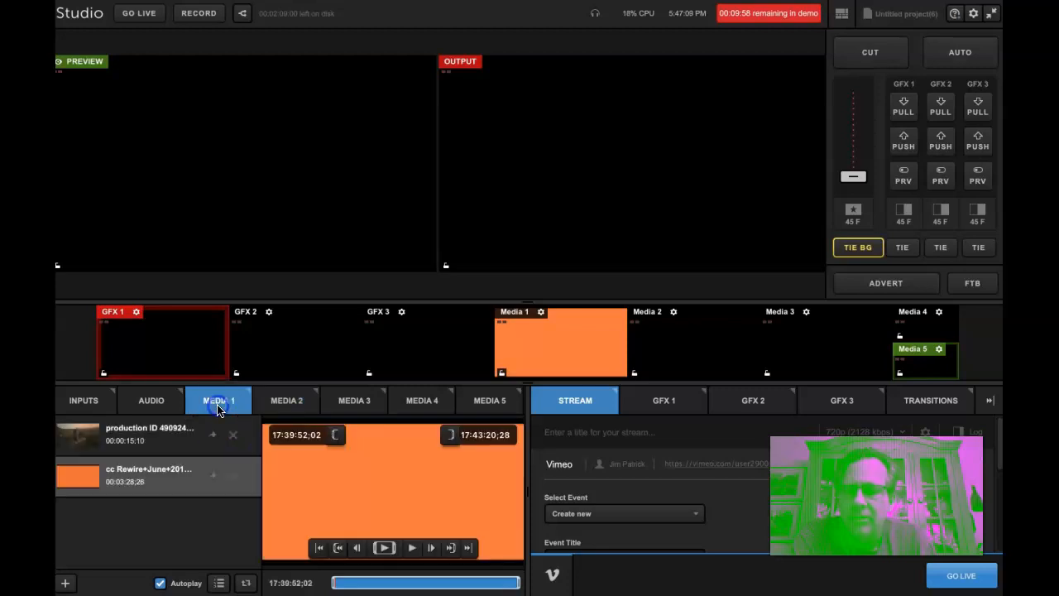
{"action": "left_click", "coordinate": [230, 476]}
Step: Add Coast - 41066.mp4 from the Video Clips folder in the desktop's California Images folder to Media 2
{"action": "left_click", "coordinate": [278, 402]}
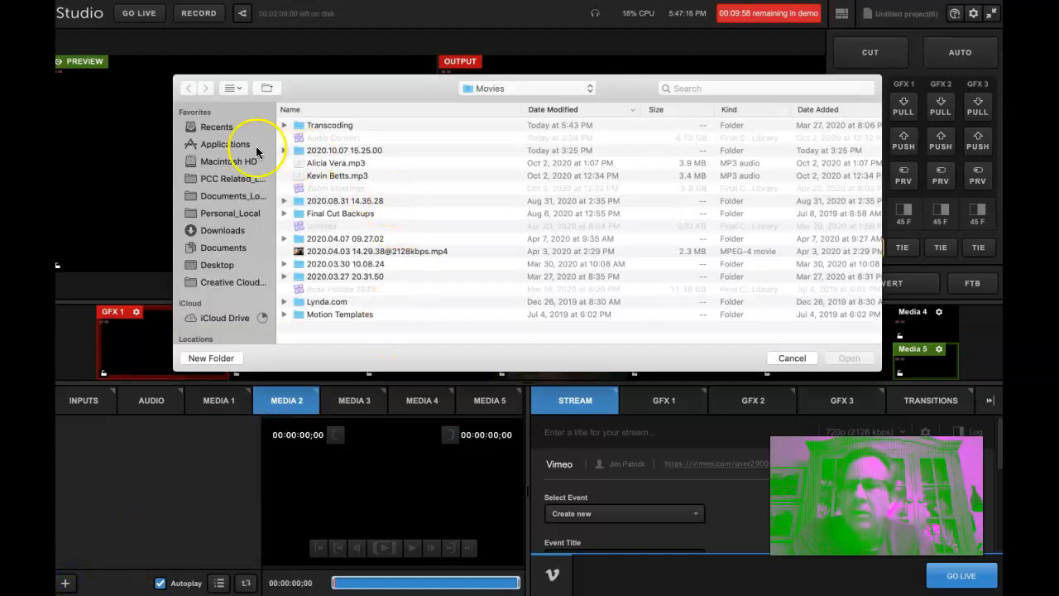
{"action": "left_click", "coordinate": [219, 263]}
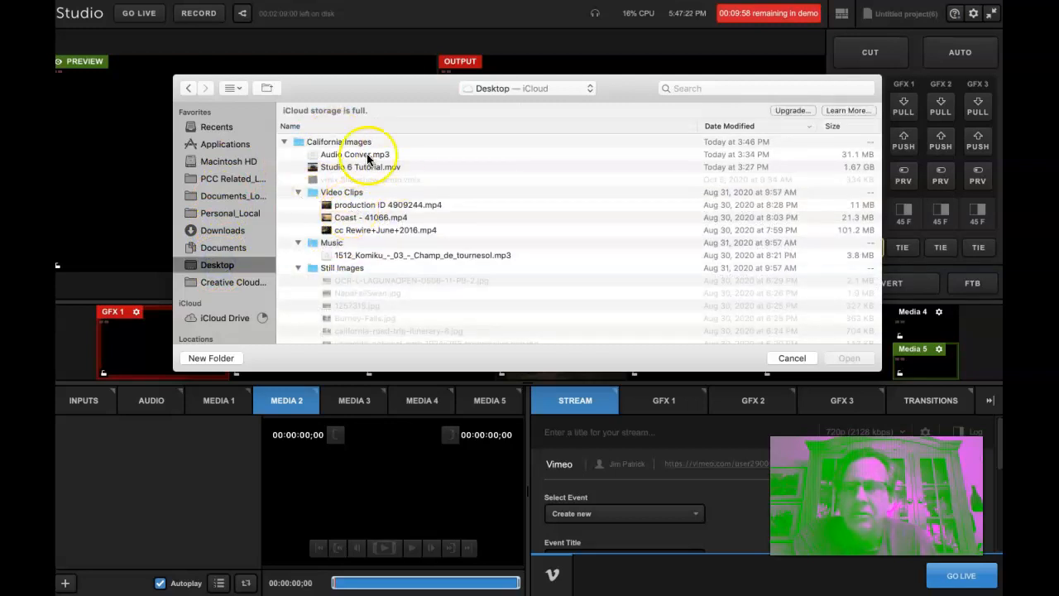
{"action": "left_click_drag", "start_coordinate": [370, 104], "coordinate": [548, 80]}
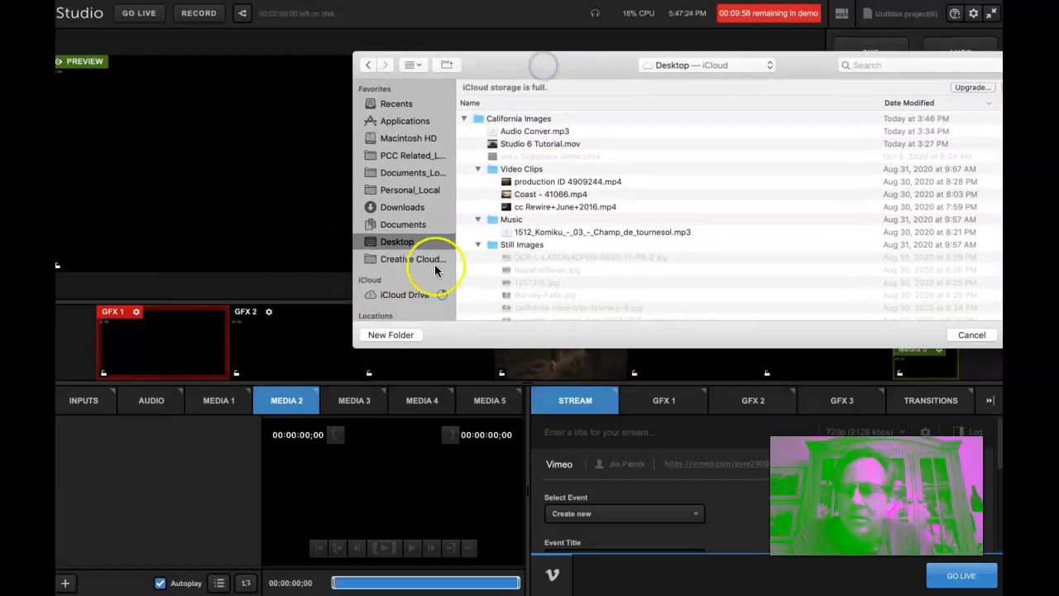
{"action": "left_click", "coordinate": [527, 197]}
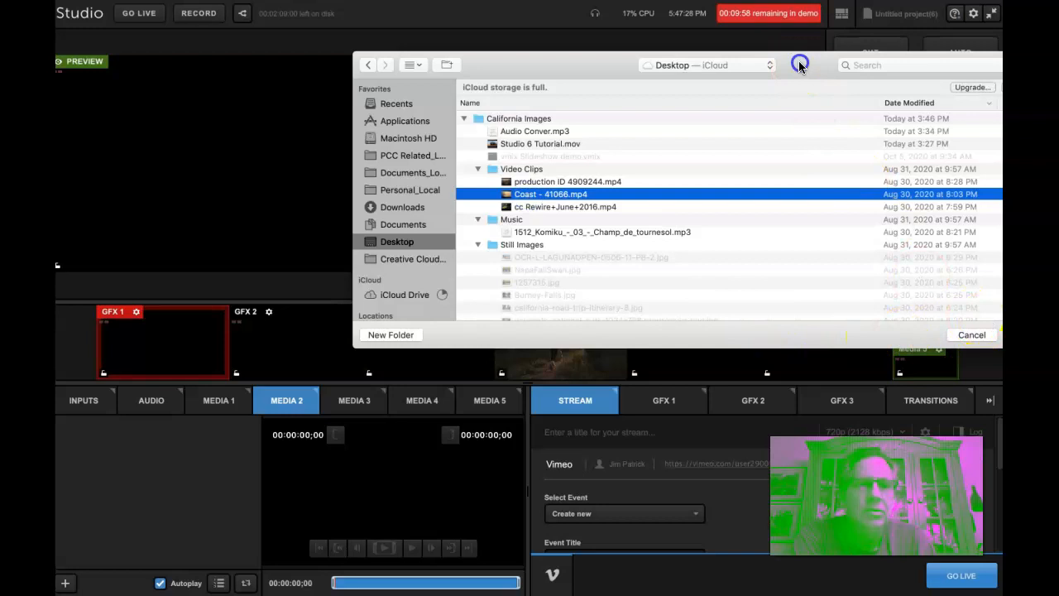
{"action": "left_click_drag", "start_coordinate": [799, 64], "coordinate": [712, 64]}
{"action": "left_click", "coordinate": [940, 335]}
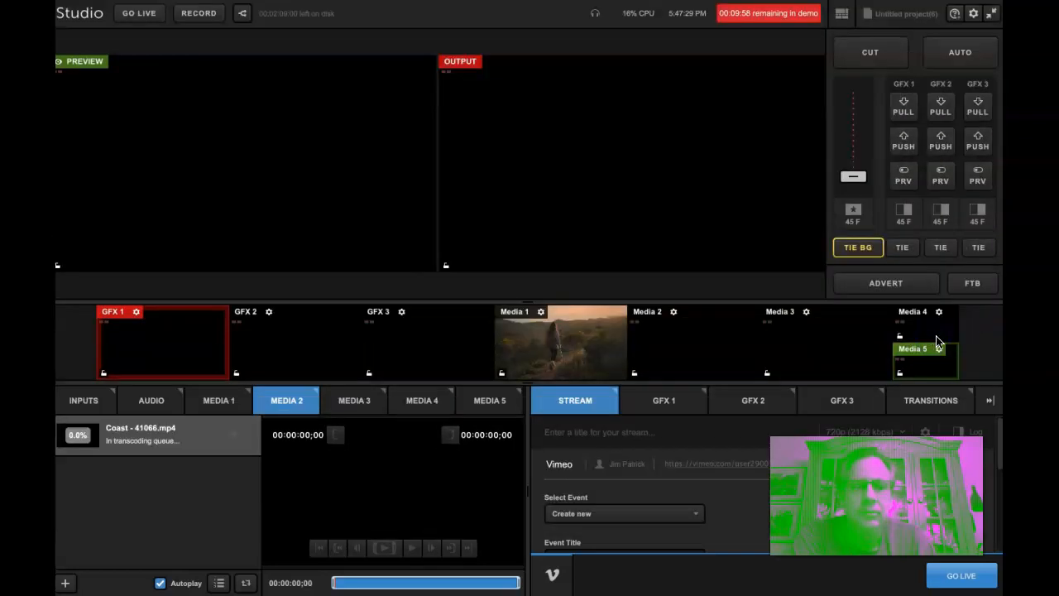
Step: Check the media playlists and delete the unused Media 3, Media 4, Media 5 and GFX 3 inputs
{"action": "left_click", "coordinate": [211, 400]}
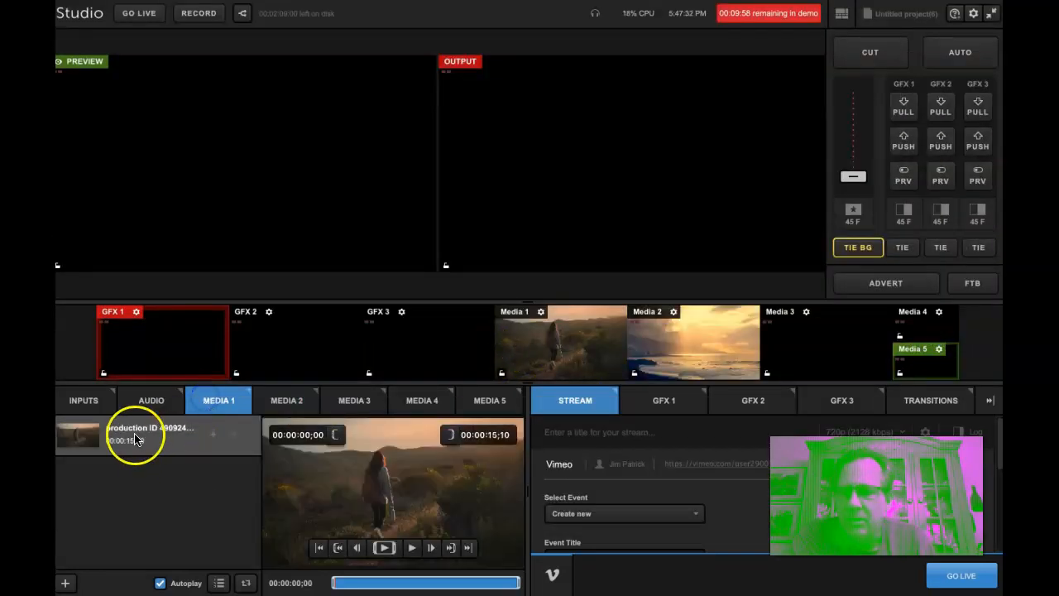
{"action": "left_click", "coordinate": [285, 405]}
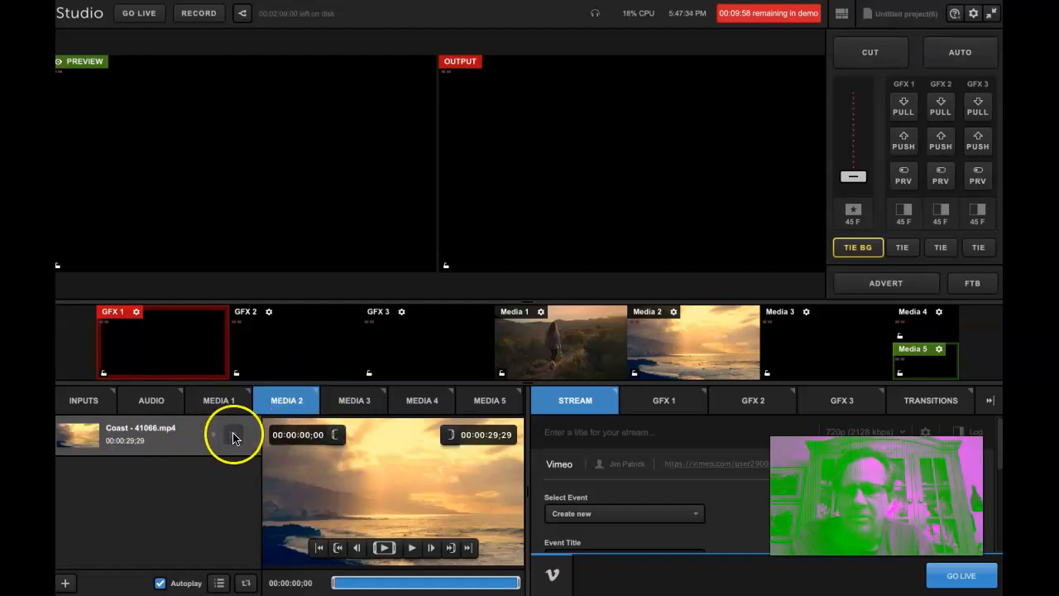
{"action": "left_click", "coordinate": [358, 404]}
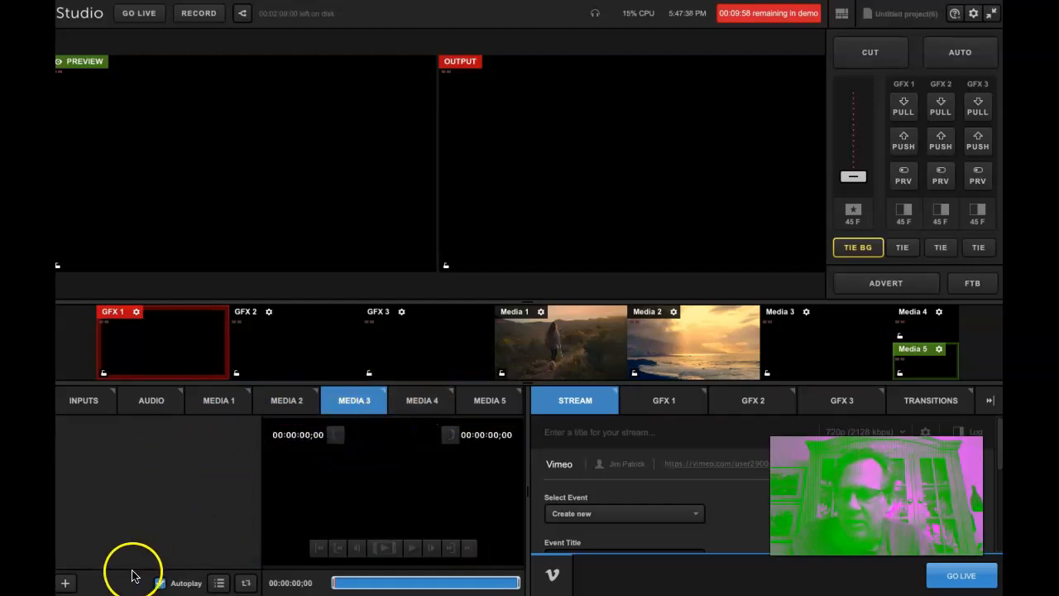
{"action": "left_click", "coordinate": [90, 403]}
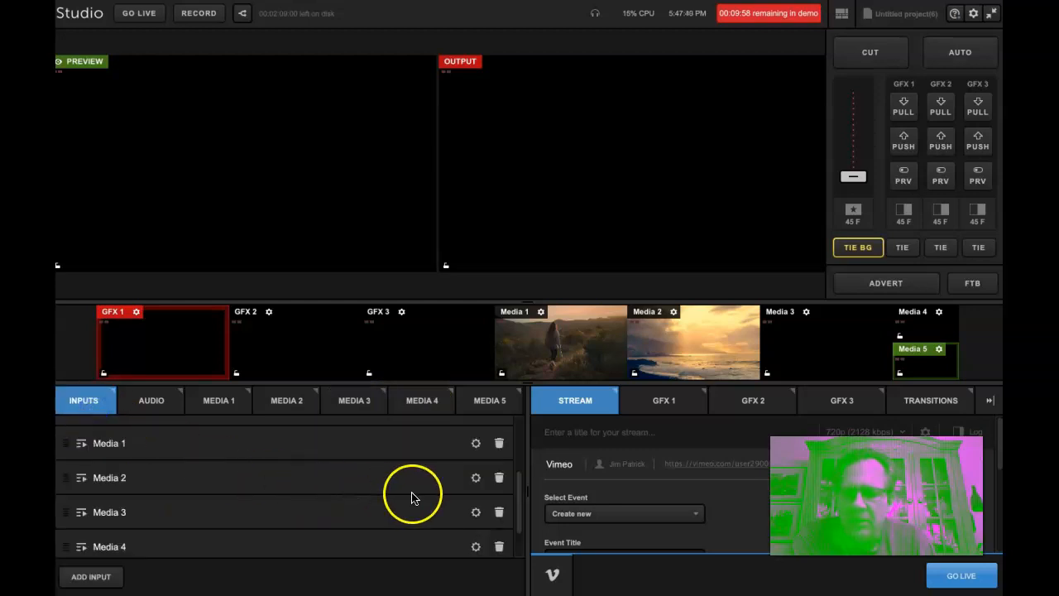
{"action": "left_click", "coordinate": [499, 513]}
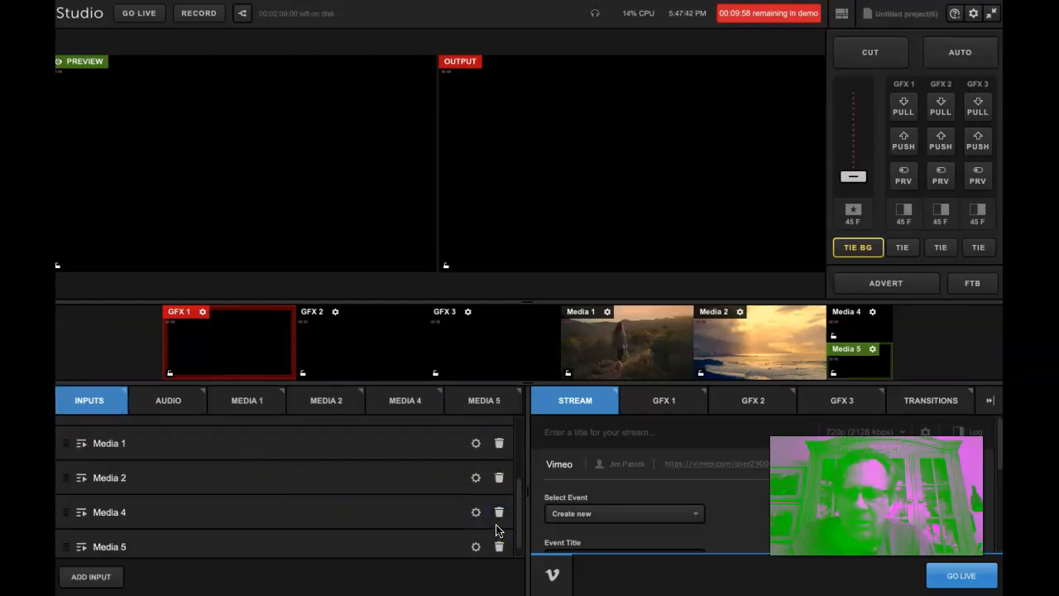
{"action": "left_click", "coordinate": [499, 514]}
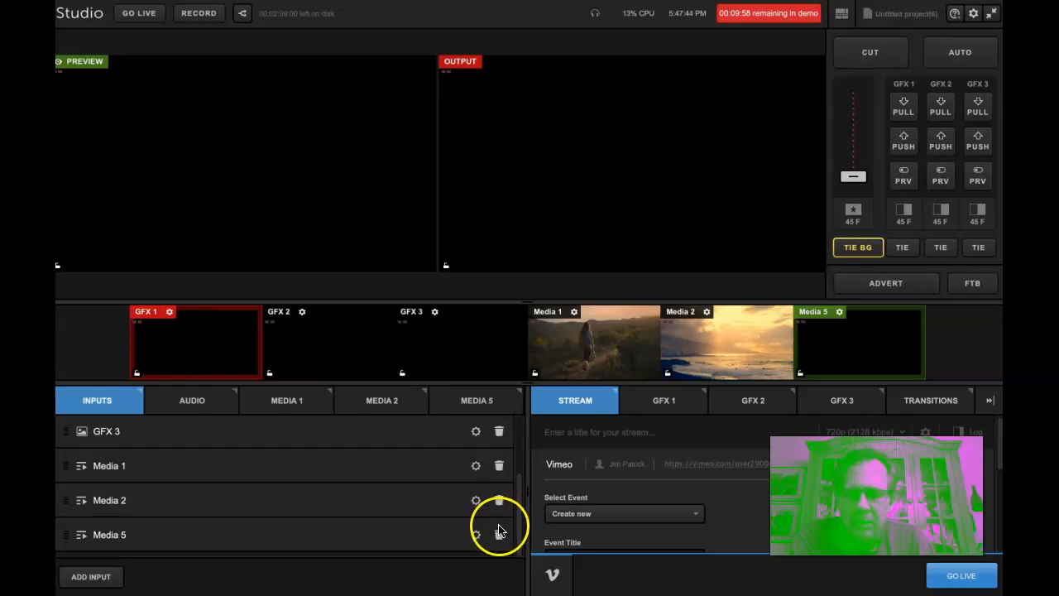
{"action": "left_click", "coordinate": [499, 534]}
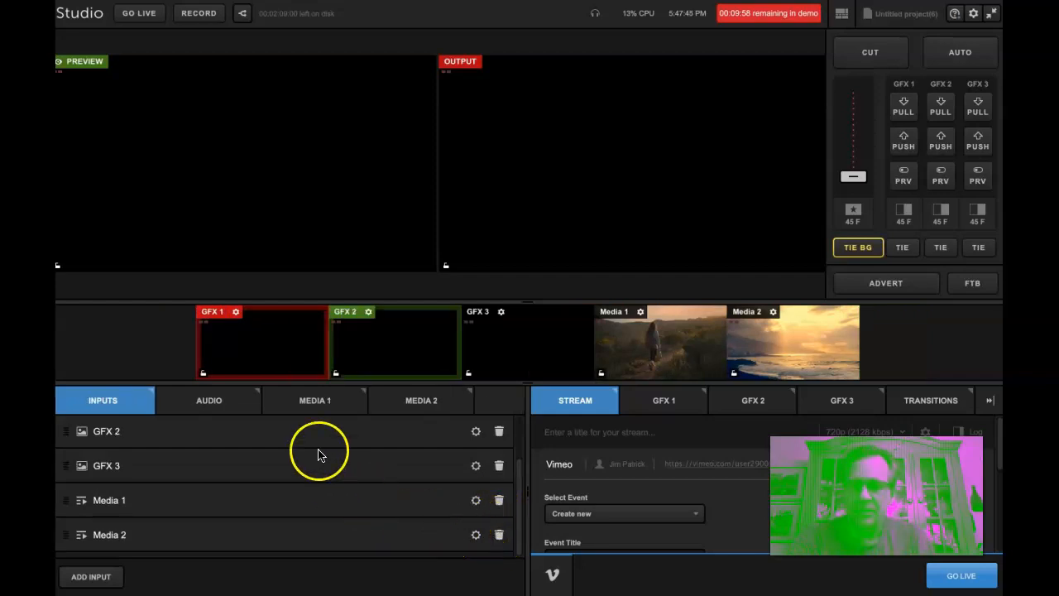
{"action": "left_click", "coordinate": [500, 466]}
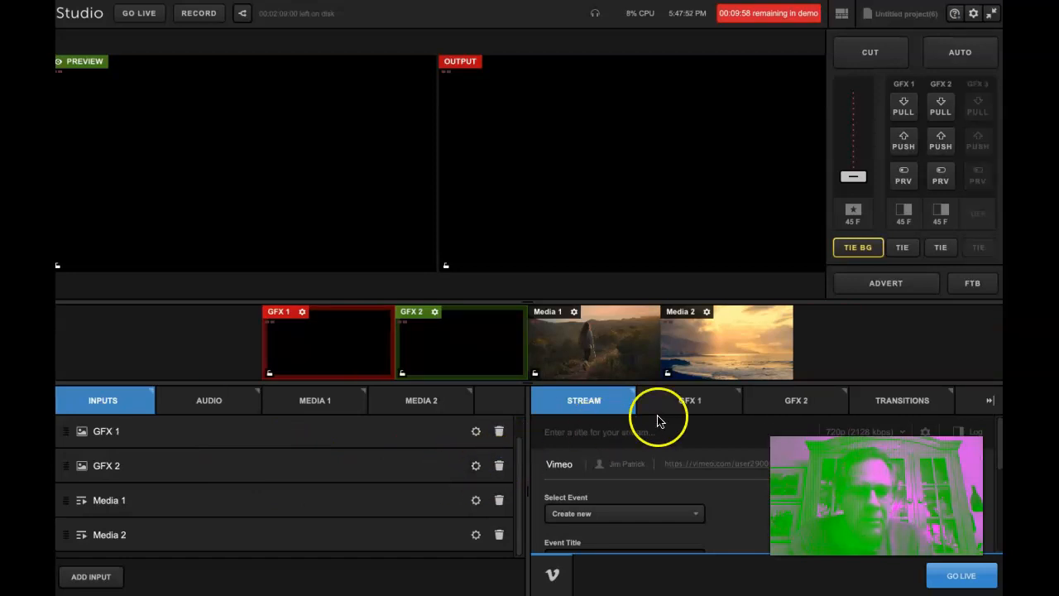
Step: Show the Media 1 clip and the Media 2 clip one after the other in the preview
{"action": "left_click", "coordinate": [591, 351]}
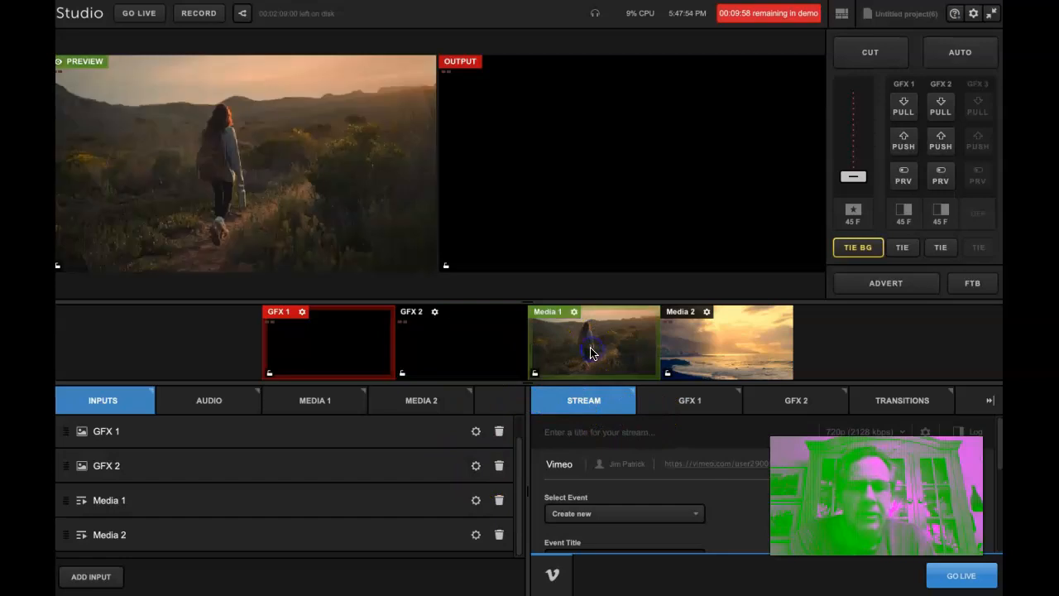
{"action": "left_click", "coordinate": [745, 342]}
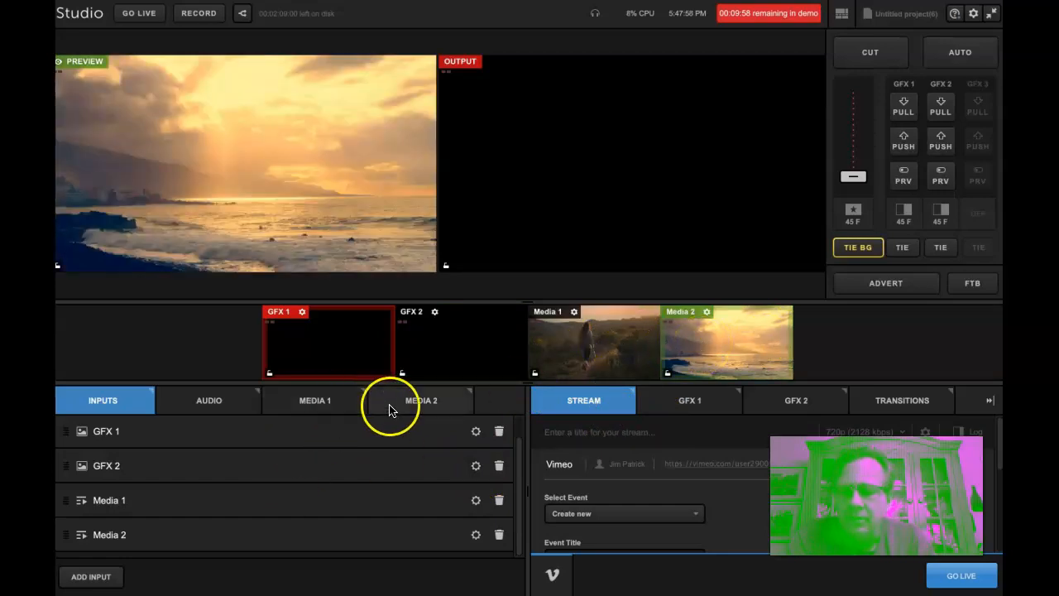
Step: Look through the available input types, including GFX, Stream and Audio Only, and add another Media input to the project
{"action": "left_click", "coordinate": [110, 577]}
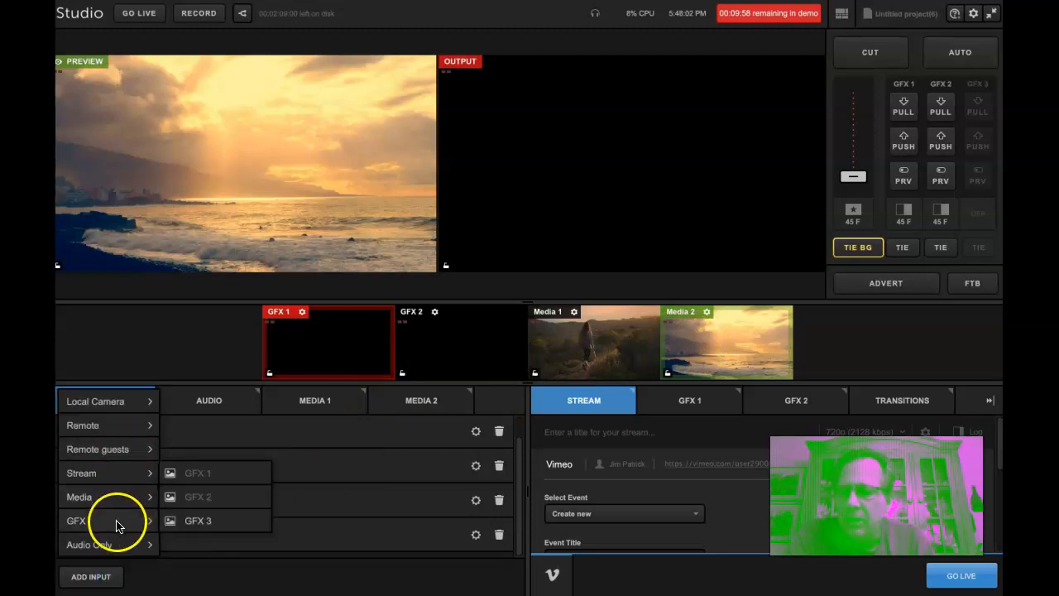
{"action": "mouse_move", "coordinate": [114, 546]}
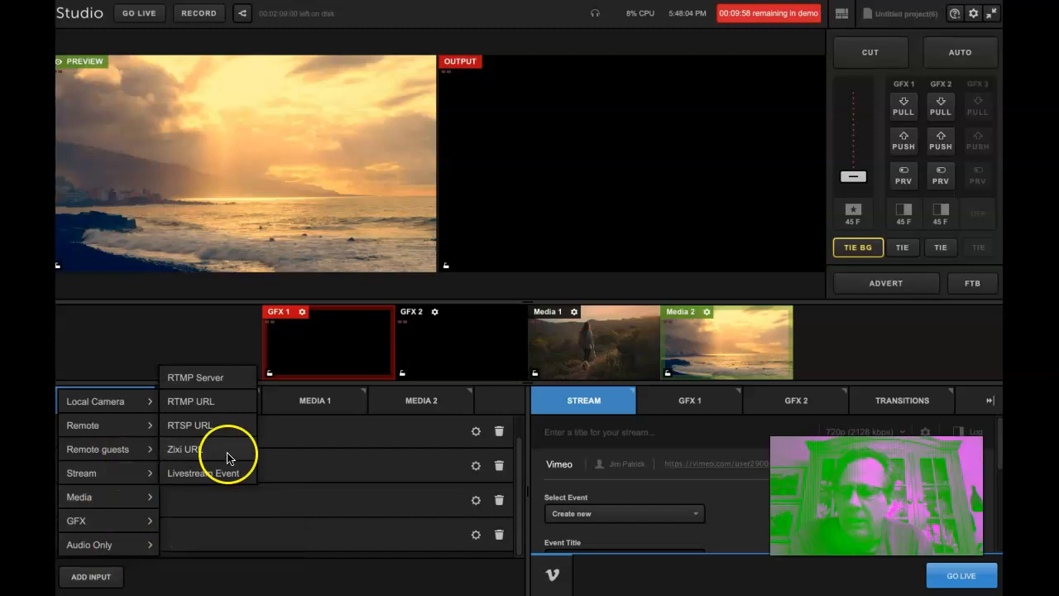
{"action": "left_click", "coordinate": [208, 579]}
{"action": "left_click", "coordinate": [101, 579]}
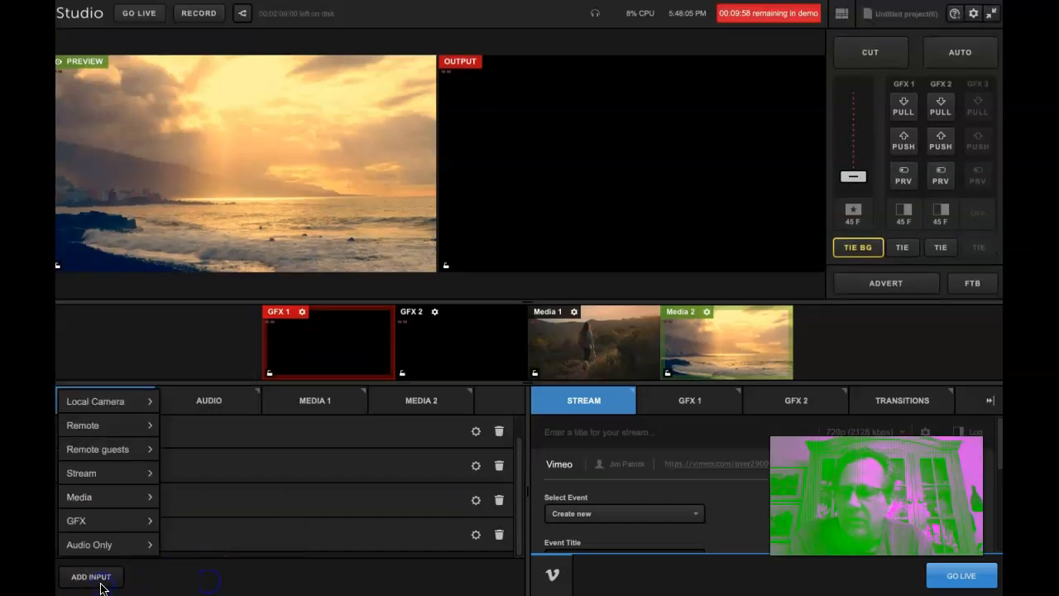
{"action": "mouse_move", "coordinate": [116, 546]}
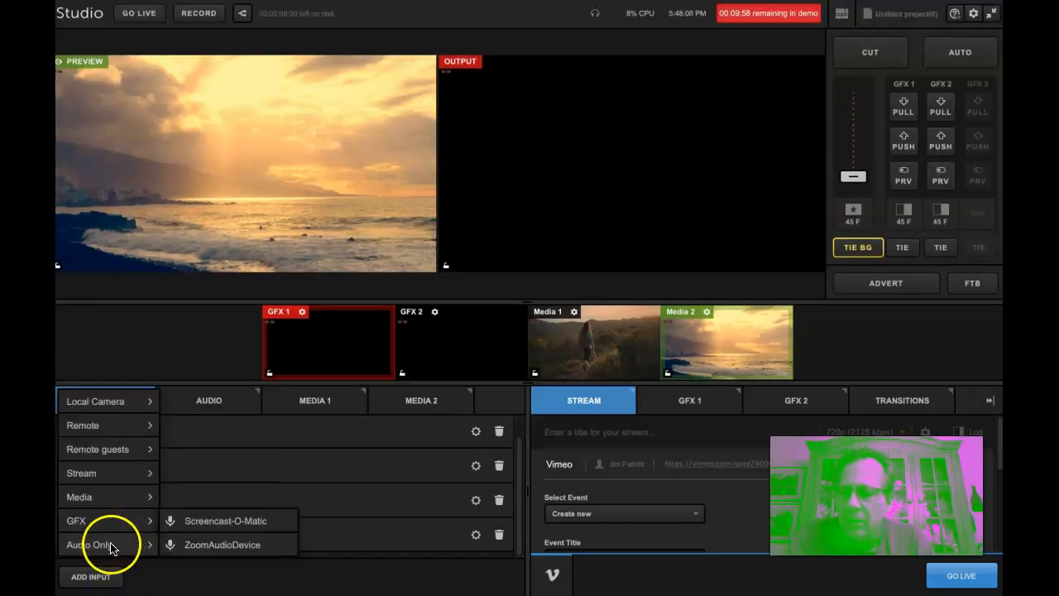
{"action": "mouse_move", "coordinate": [100, 497]}
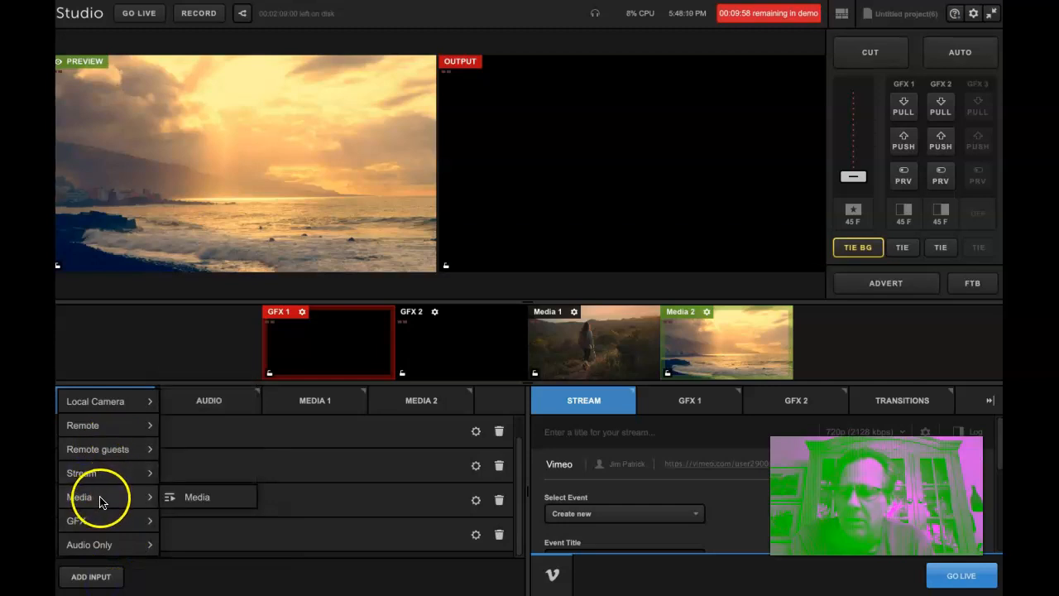
{"action": "left_click", "coordinate": [207, 497]}
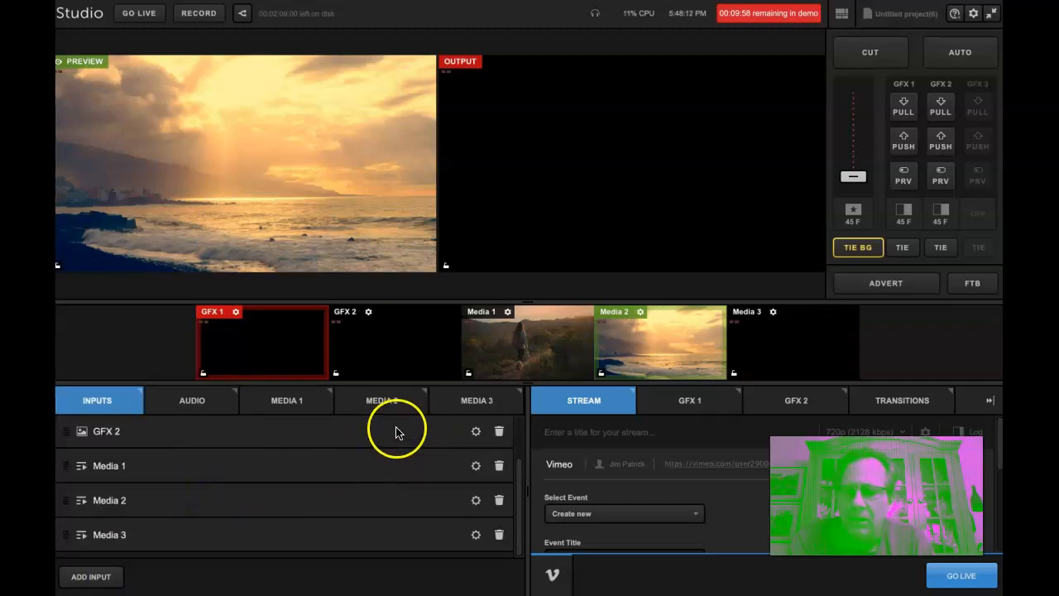
Step: Add 1512_Komiku_-_03_-_Champ_de_tournesol.mp3 from the Music folder in the desktop's California Images folder to Media 3
{"action": "left_click", "coordinate": [454, 400]}
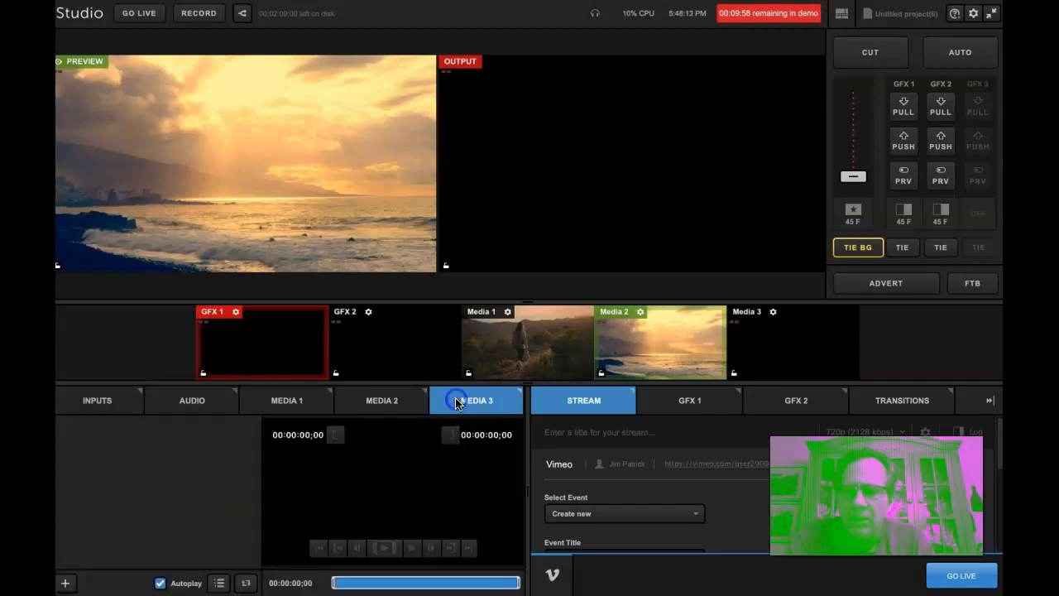
{"action": "left_click", "coordinate": [73, 582]}
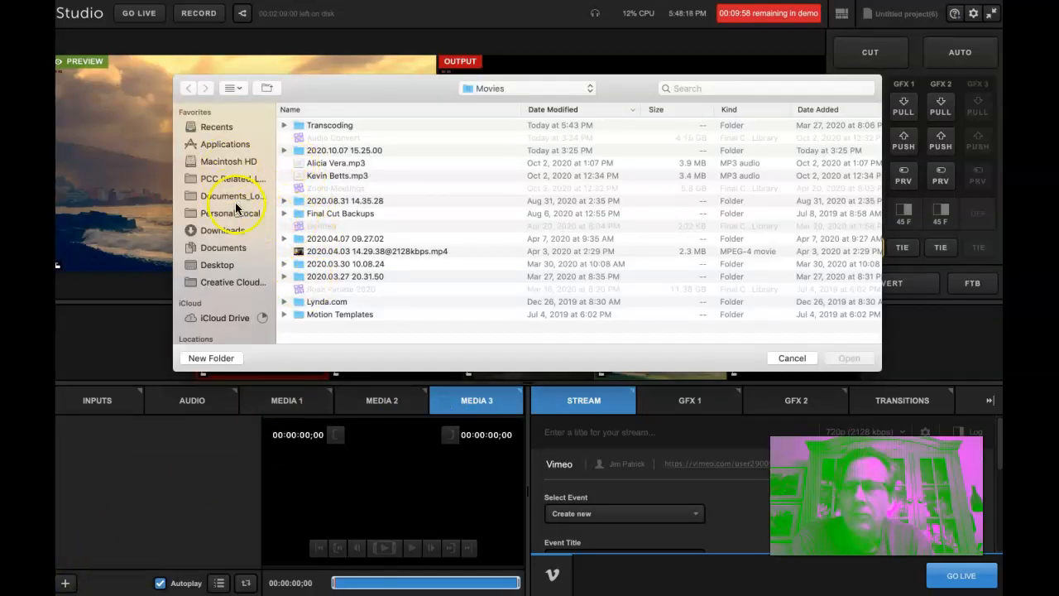
{"action": "left_click", "coordinate": [224, 264]}
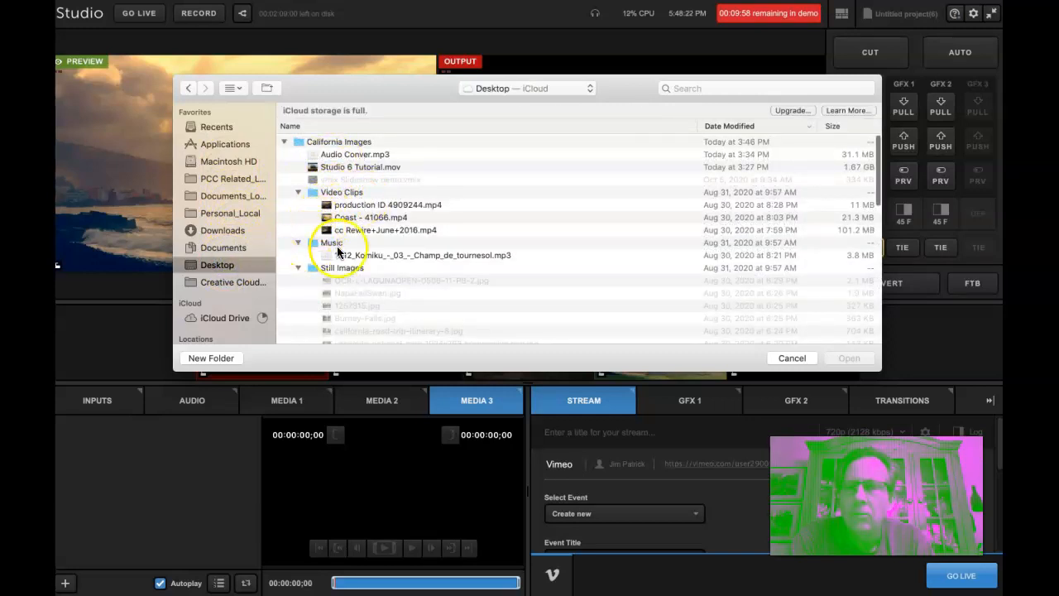
{"action": "left_click", "coordinate": [339, 254]}
{"action": "left_click", "coordinate": [852, 357]}
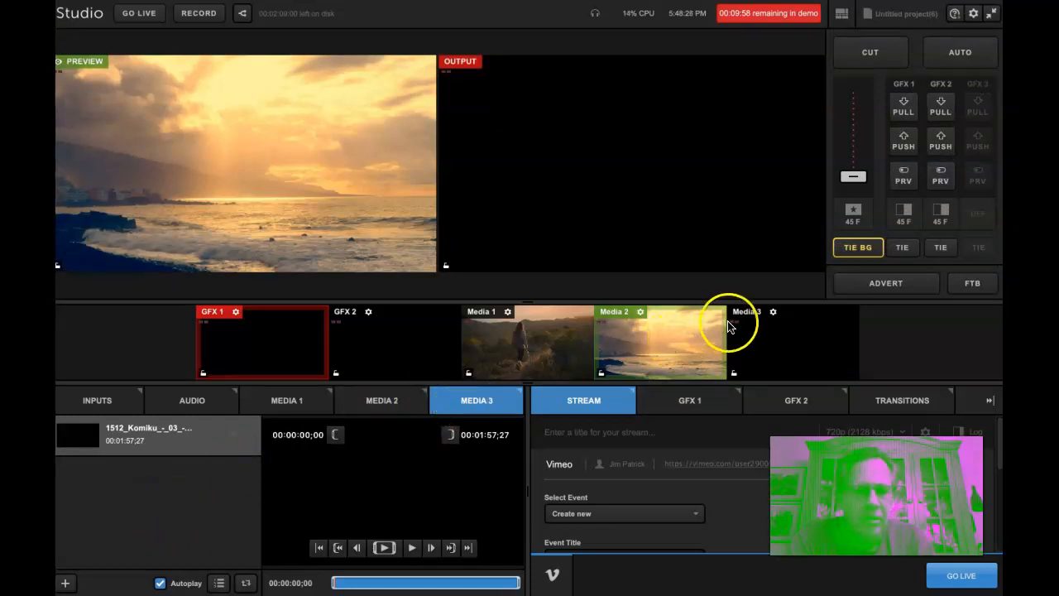
Step: Show Media 3, Media 2 and Media 1 one after the other in the preview
{"action": "left_click", "coordinate": [770, 339]}
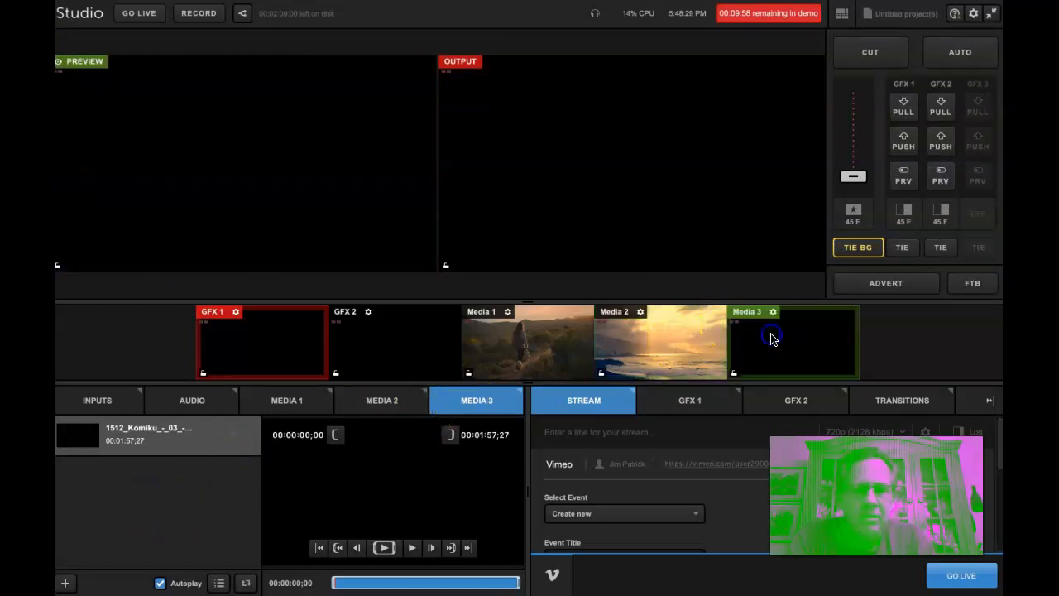
{"action": "left_click", "coordinate": [675, 364]}
{"action": "left_click", "coordinate": [579, 358]}
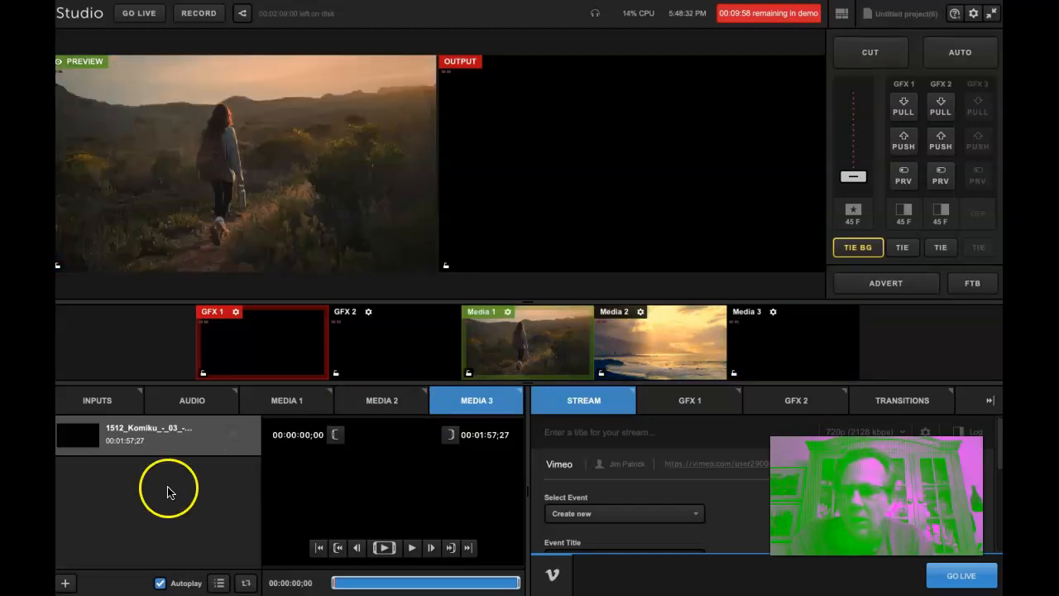
Step: Start playing the Media 3 music track and switch on its audio in the mixer for the output
{"action": "left_click", "coordinate": [192, 400]}
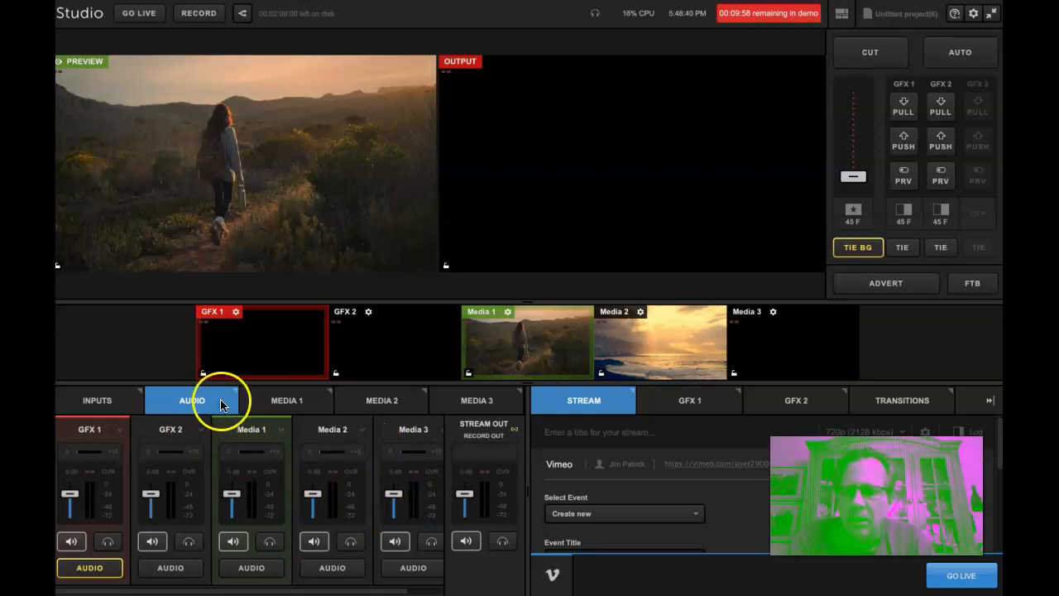
{"action": "left_click", "coordinate": [482, 406]}
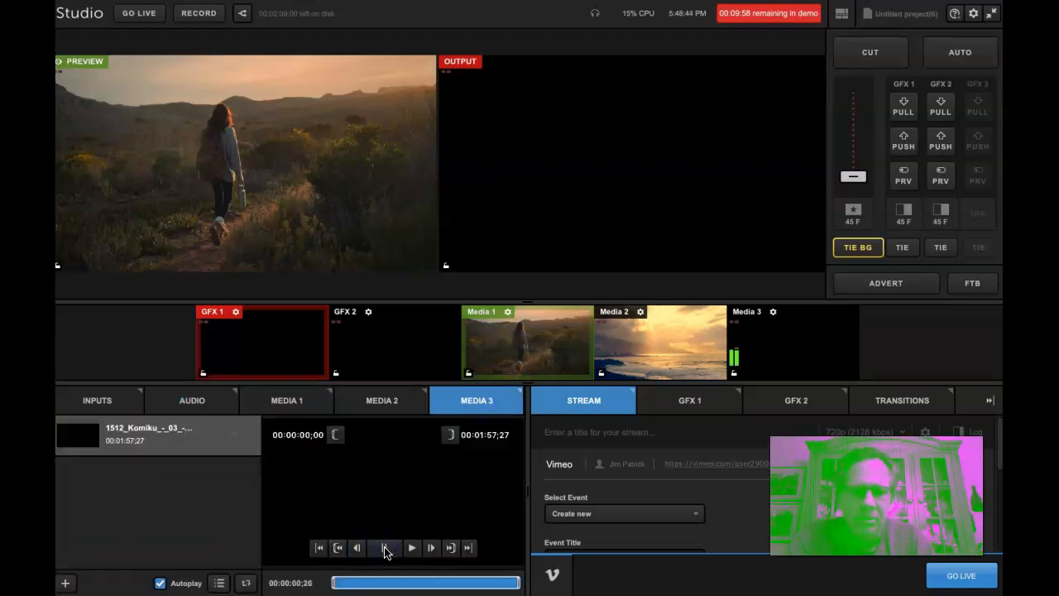
{"action": "left_click", "coordinate": [193, 399]}
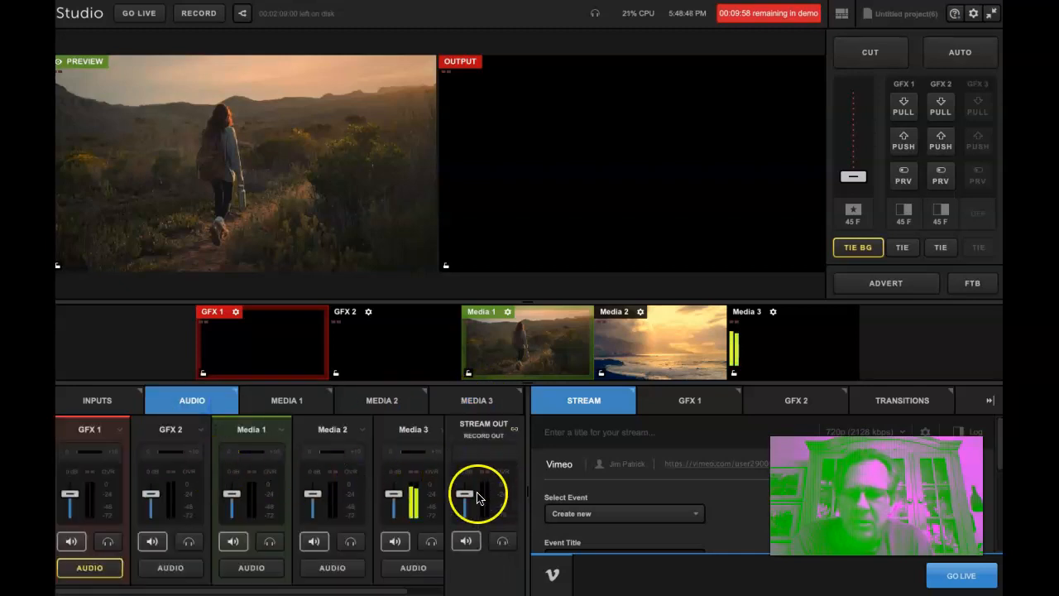
{"action": "left_click", "coordinate": [414, 569]}
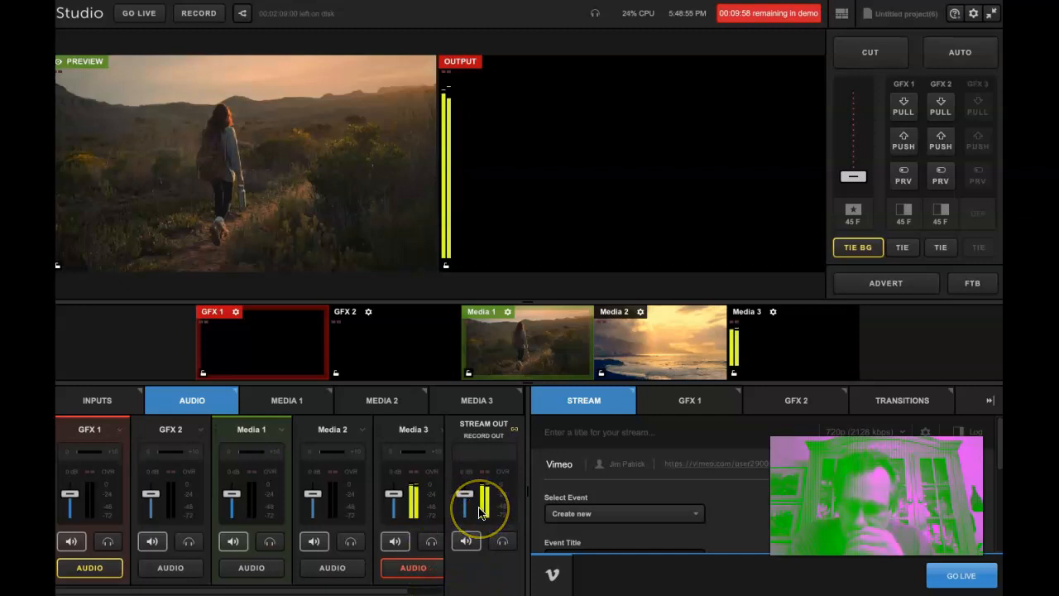
Step: Turn on headphone monitoring for the stream output in the audio mixer
{"action": "left_click", "coordinate": [498, 547]}
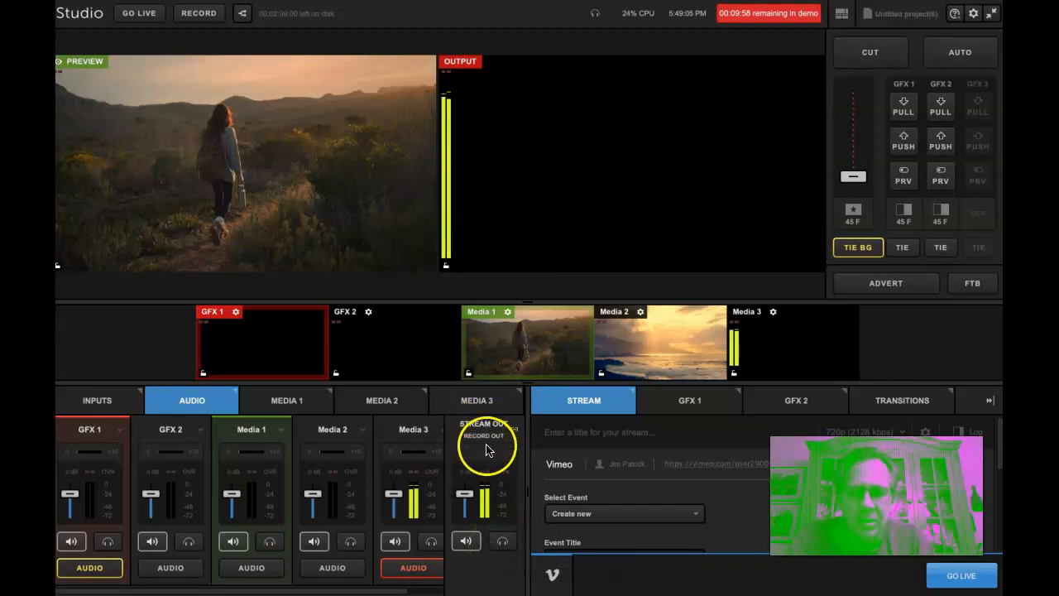
{"action": "left_click", "coordinate": [503, 538]}
{"action": "left_click", "coordinate": [493, 548]}
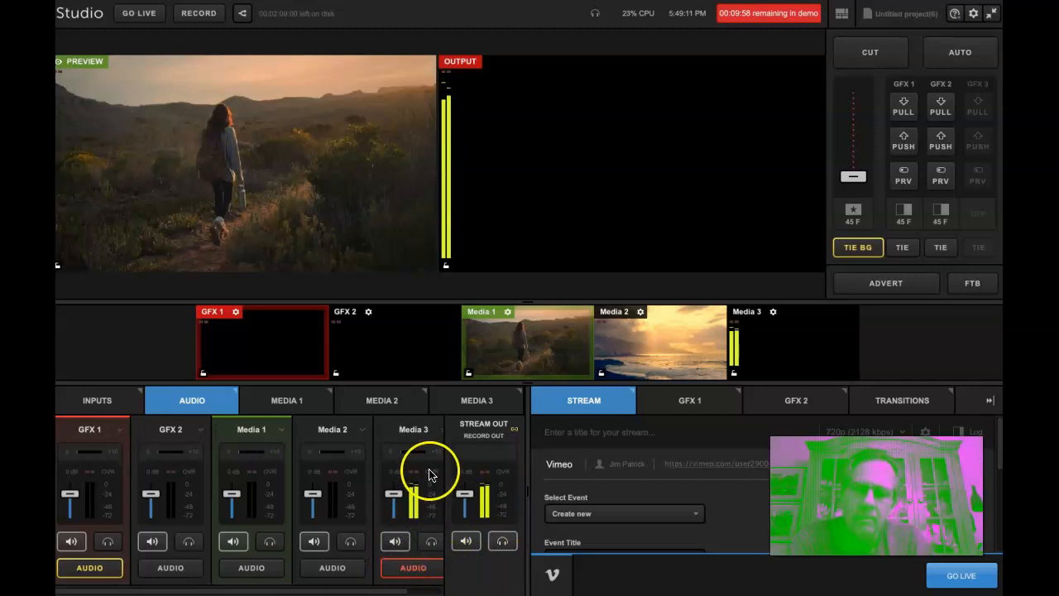
Step: Pause the Media 3 track, replay it from the beginning while checking the mixer levels, and stop it at its start
{"action": "left_click", "coordinate": [474, 401]}
{"action": "left_click", "coordinate": [384, 550]}
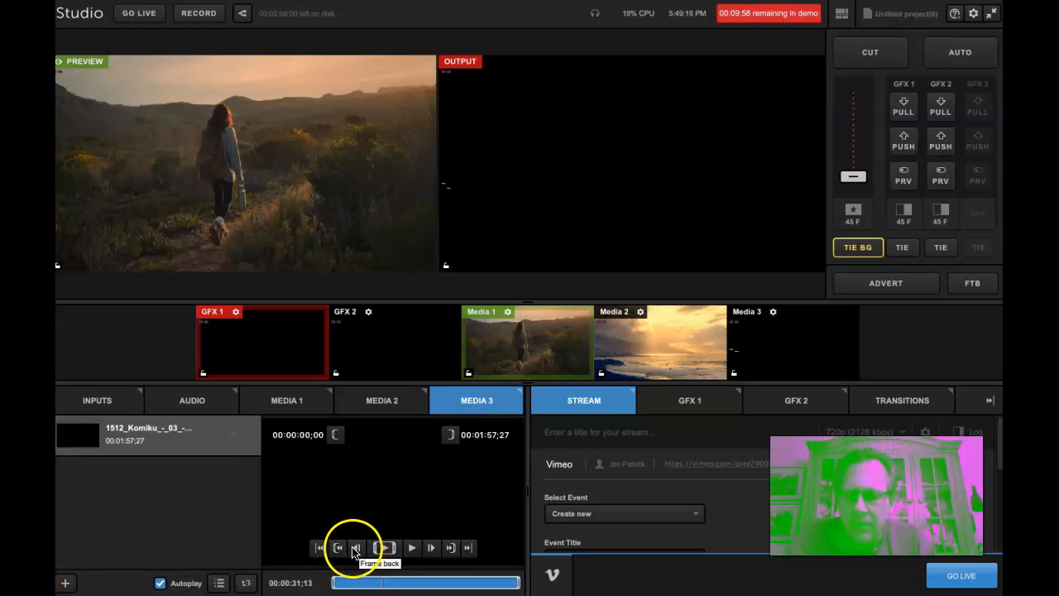
{"action": "left_click", "coordinate": [324, 549]}
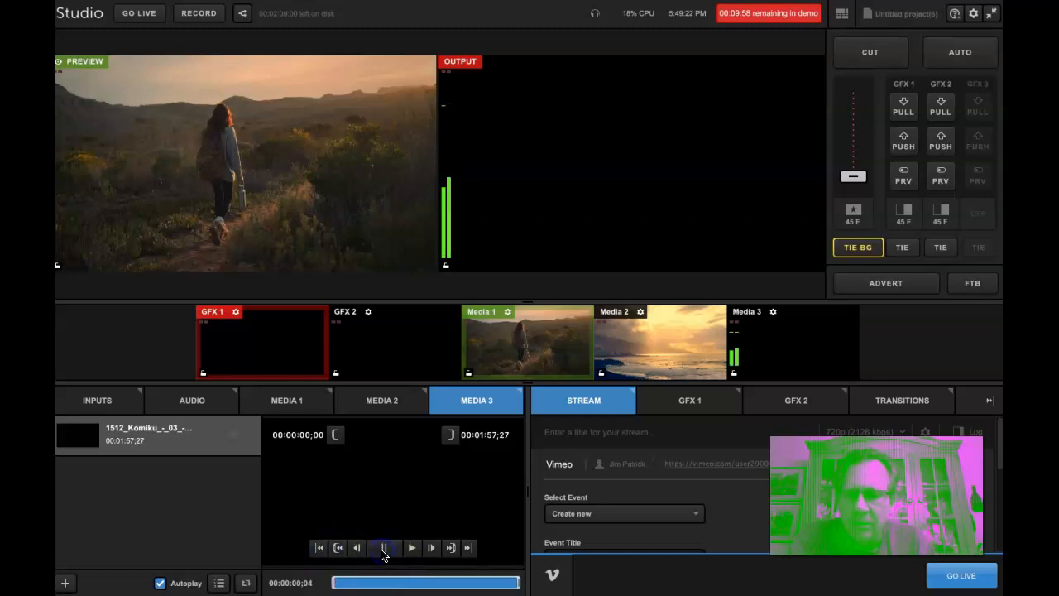
{"action": "left_click", "coordinate": [291, 405]}
{"action": "left_click", "coordinate": [195, 404]}
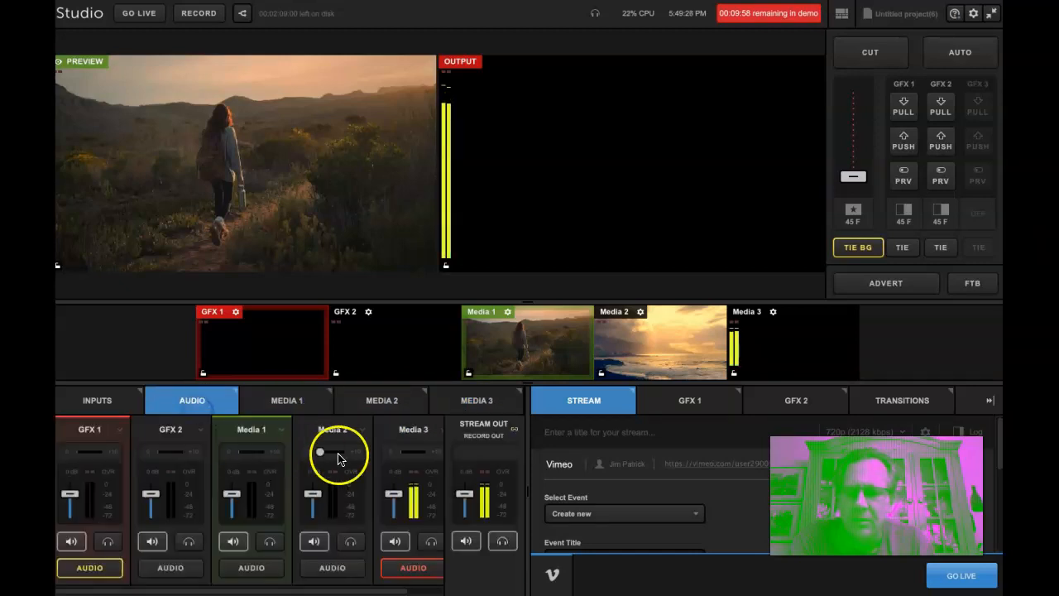
{"action": "left_click", "coordinate": [475, 403]}
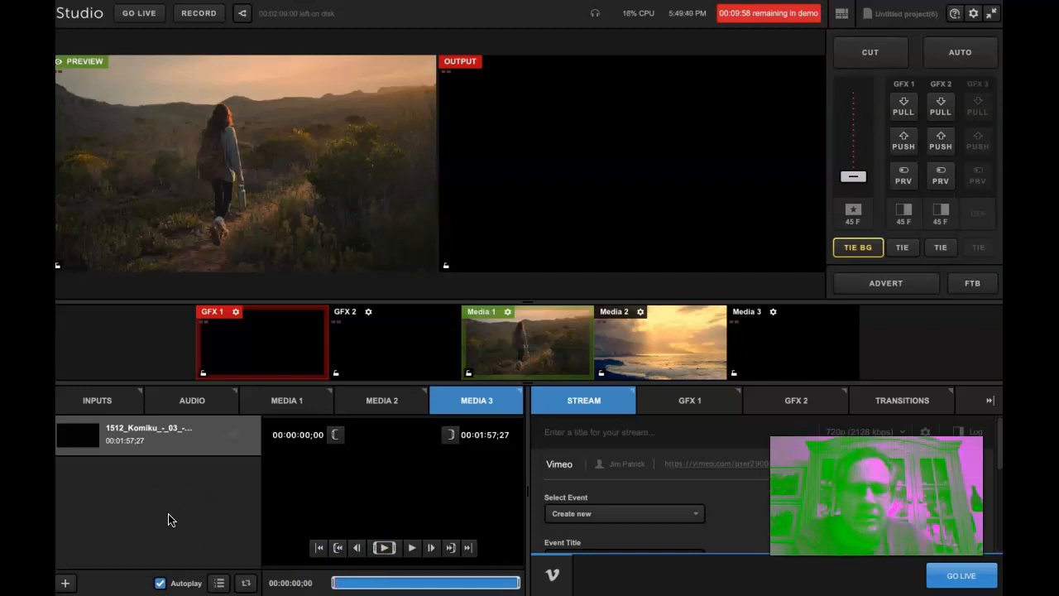
Step: Look at the GFX 1 and GFX 2 graphics options and create a custom graphic as a new layer in GFX 1
{"action": "left_click", "coordinate": [685, 402]}
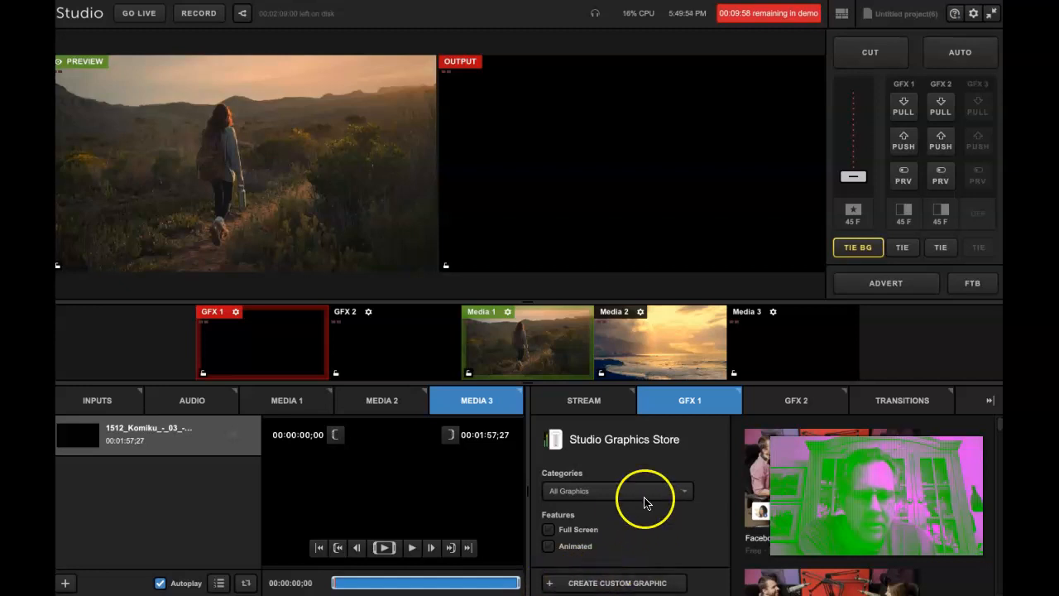
{"action": "left_click", "coordinate": [780, 402]}
{"action": "left_click", "coordinate": [705, 414]}
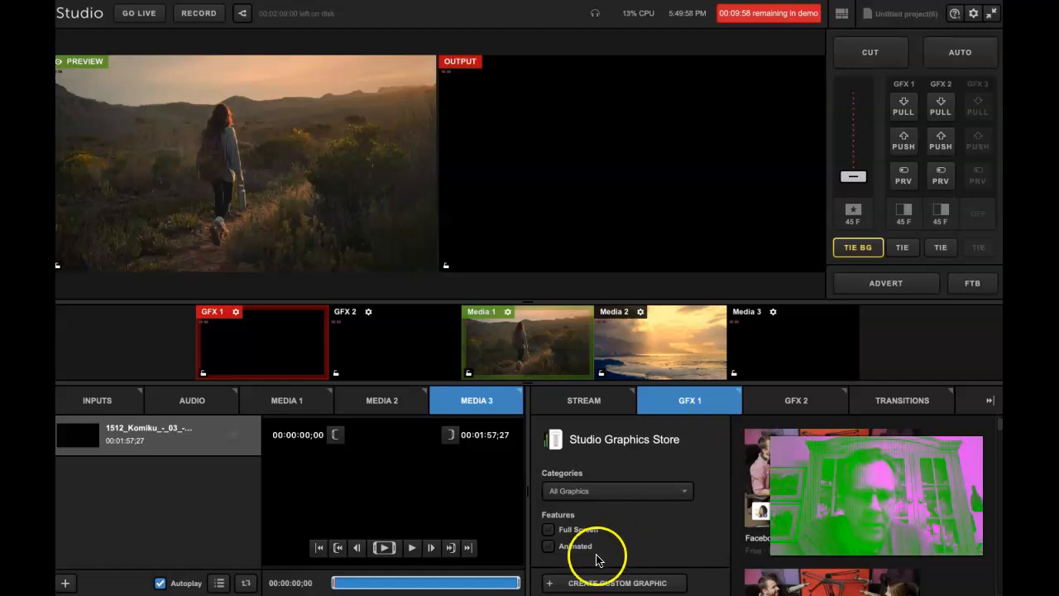
{"action": "left_click", "coordinate": [584, 584]}
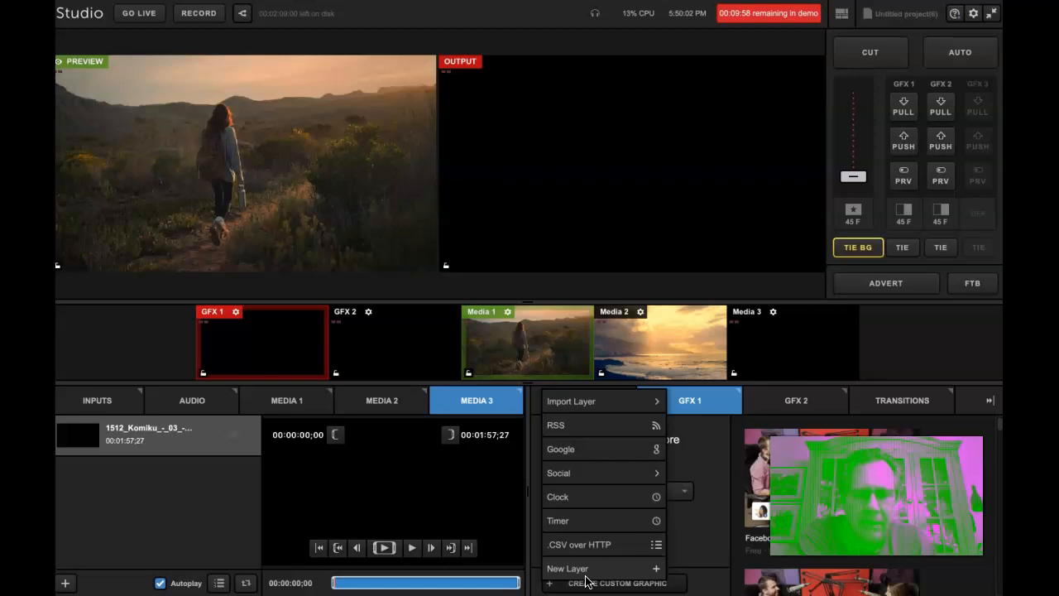
{"action": "mouse_move", "coordinate": [631, 412]}
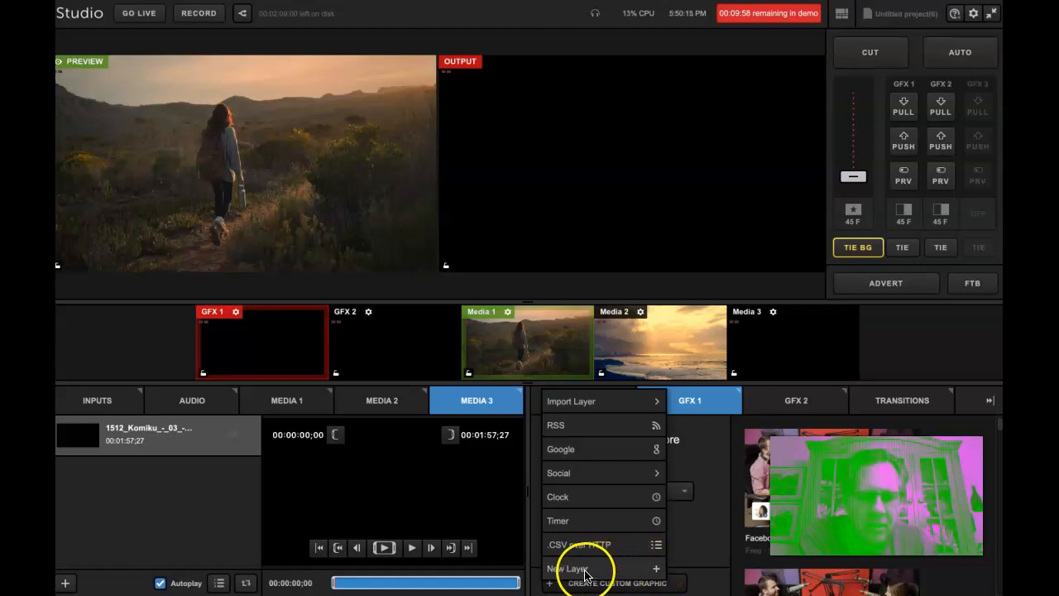
{"action": "left_click", "coordinate": [658, 570]}
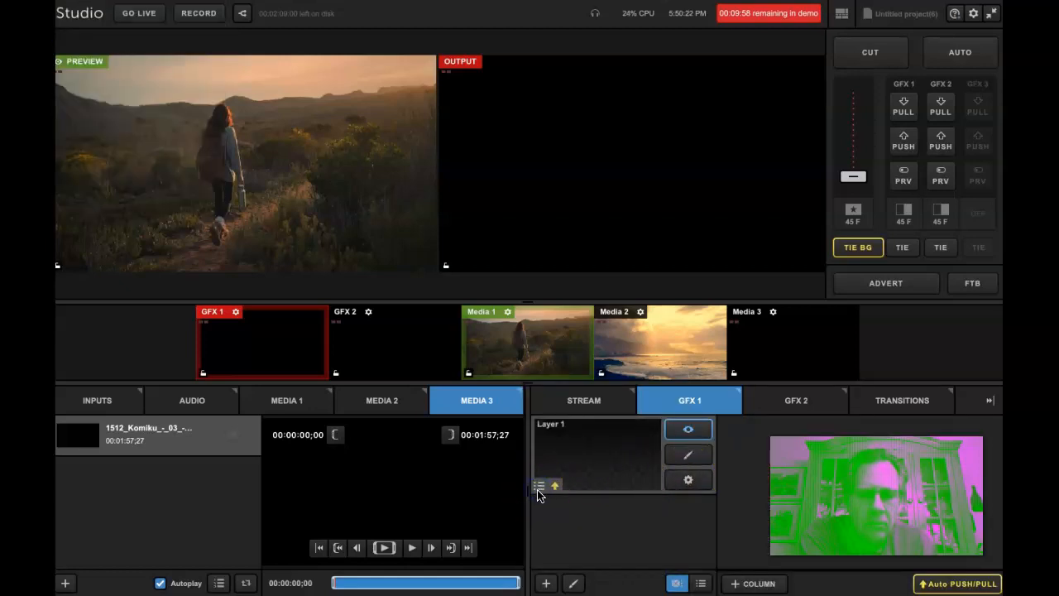
Step: Review the auto-loop settings of GFX 1's Layer 1 and compare the list and thumbnail views of the layers
{"action": "left_click", "coordinate": [688, 481]}
{"action": "left_click_drag", "start_coordinate": [709, 489], "coordinate": [702, 462]}
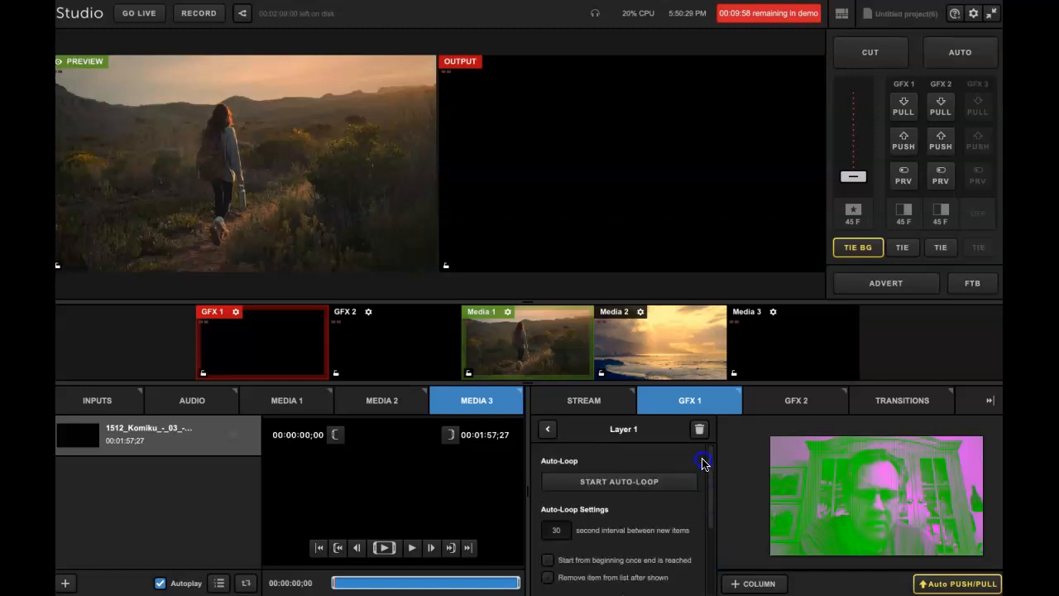
{"action": "left_click", "coordinate": [547, 431]}
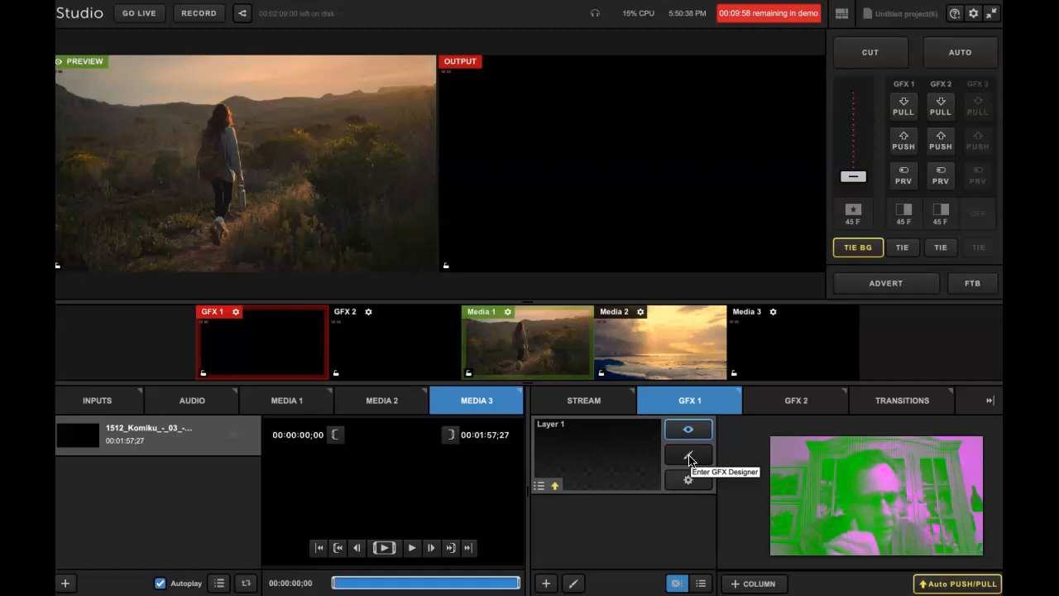
{"action": "left_click", "coordinate": [700, 584]}
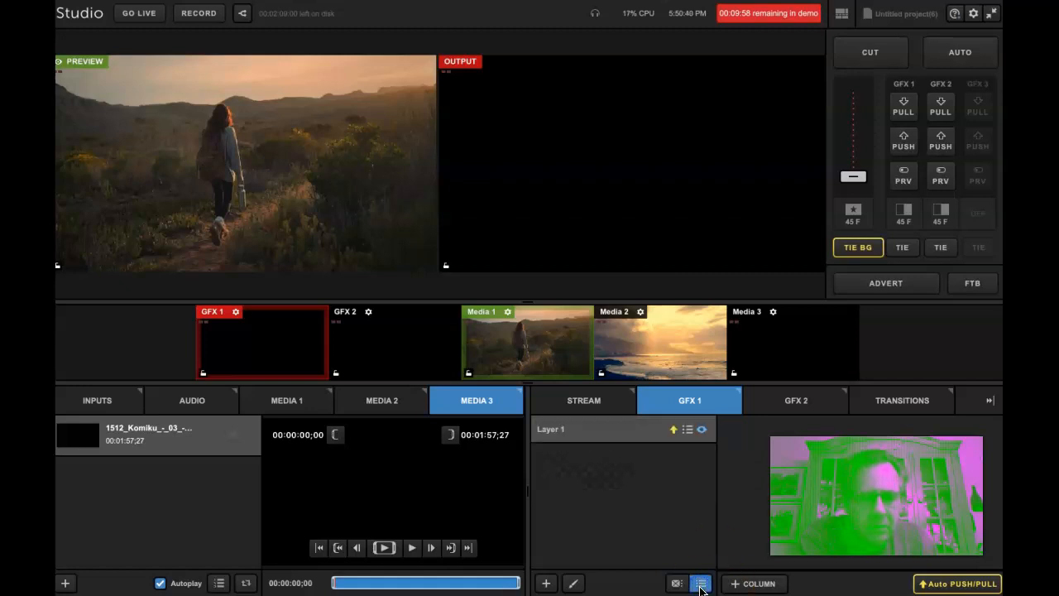
{"action": "left_click", "coordinate": [677, 584]}
{"action": "left_click", "coordinate": [700, 585]}
{"action": "left_click", "coordinate": [678, 585]}
Step: Open GFX 1's Layer 1 in the designer and add the static image OCR-L-LAGUNAOPEN-0506-11-PB-2.jpg from the desktop's Still Images folder
{"action": "left_click", "coordinate": [687, 473]}
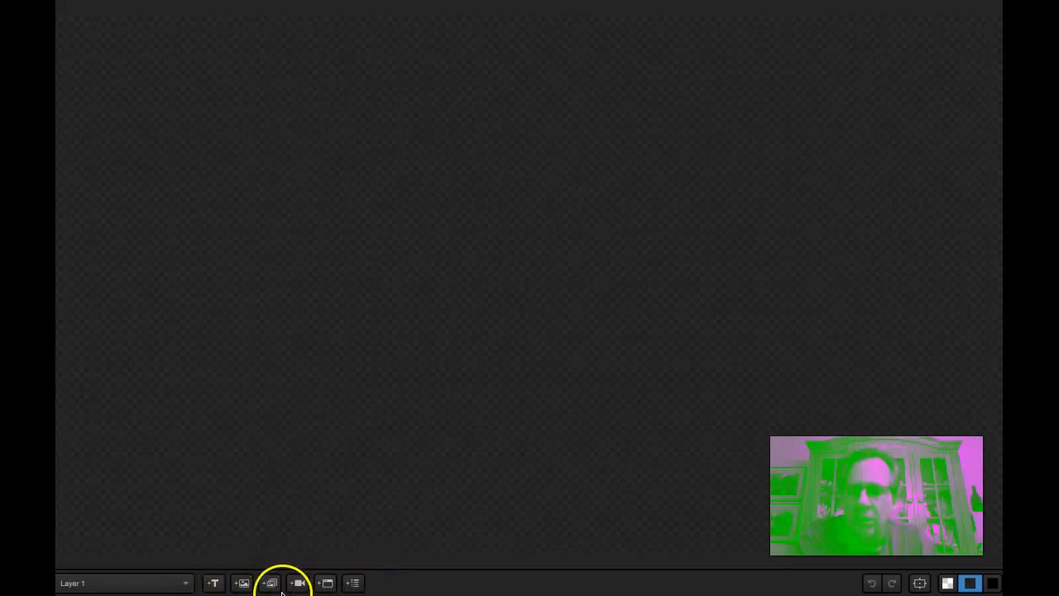
{"action": "left_click", "coordinate": [242, 582]}
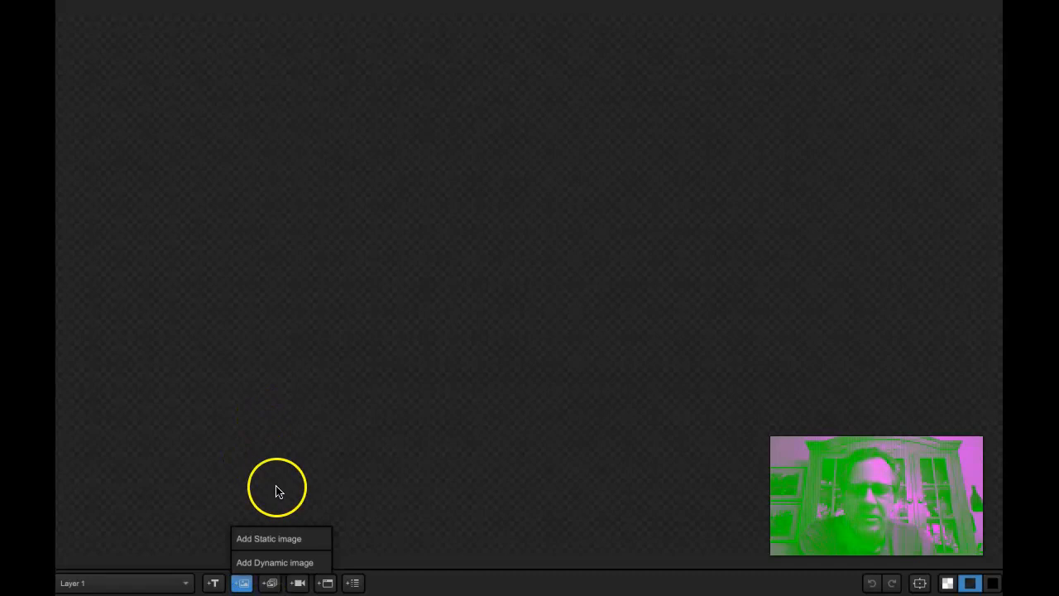
{"action": "left_click", "coordinate": [272, 540]}
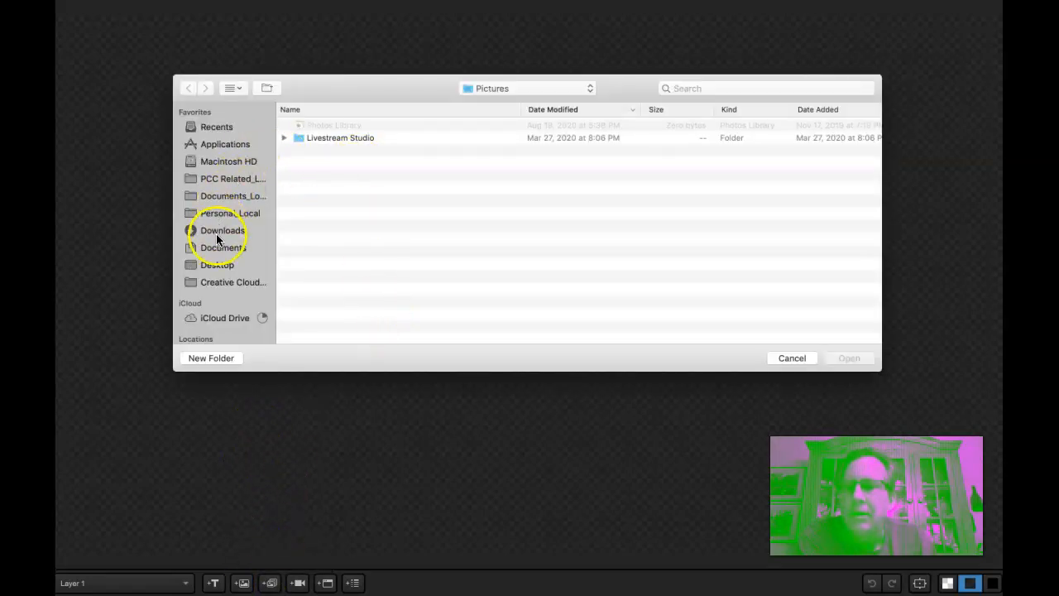
{"action": "left_click", "coordinate": [214, 265]}
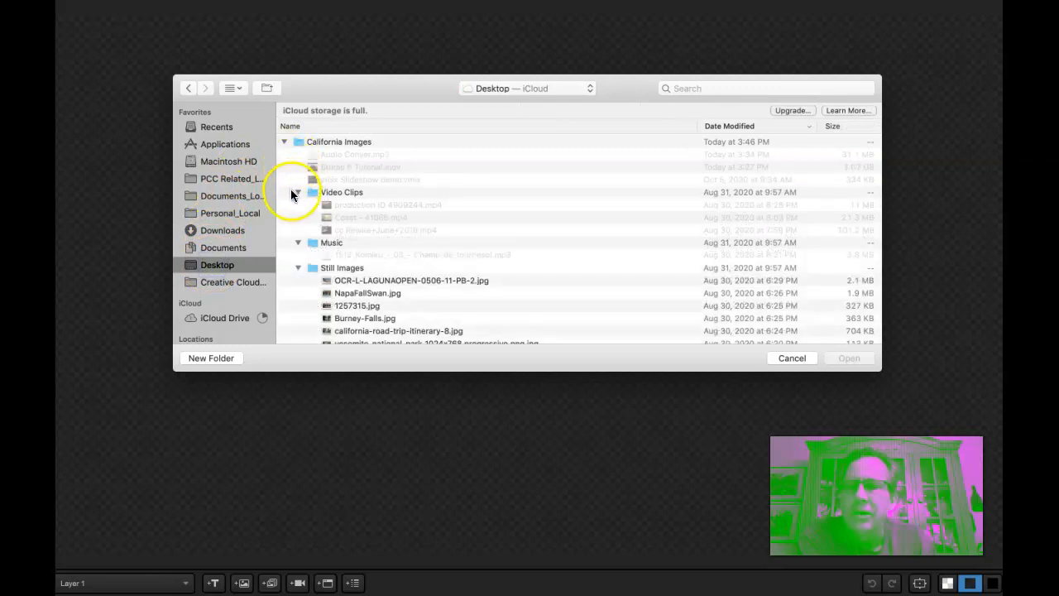
{"action": "scroll", "coordinate": [373, 283], "scroll_direction": "down", "scroll_amount": 2}
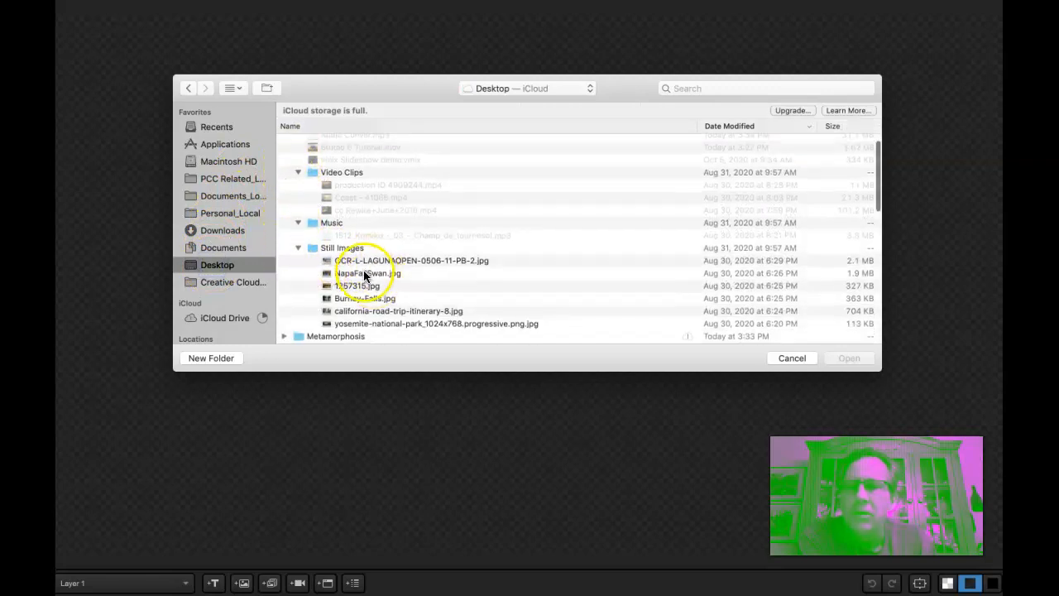
{"action": "left_click", "coordinate": [359, 264]}
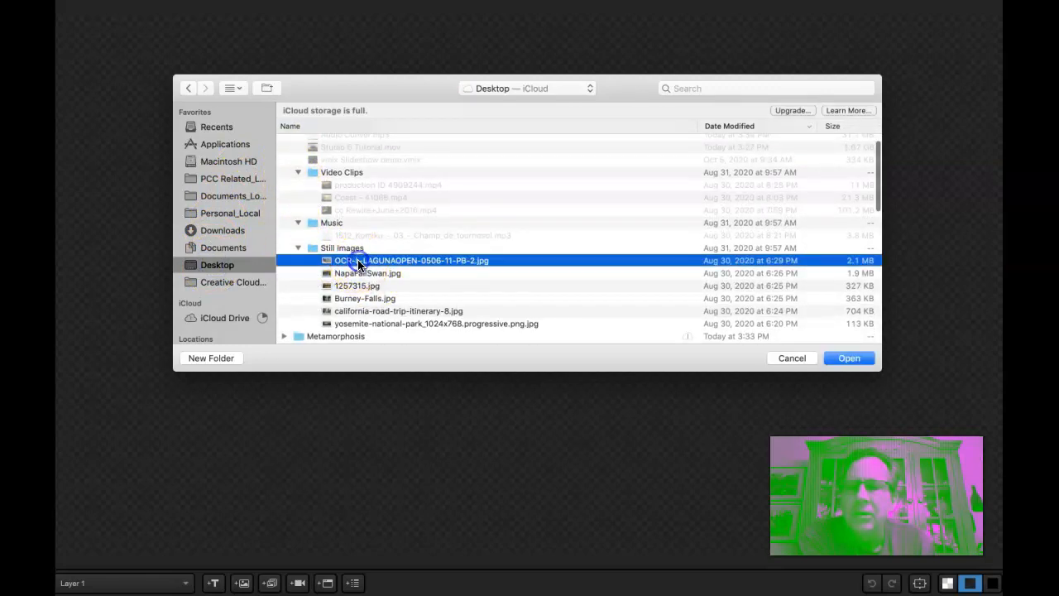
{"action": "left_click", "coordinate": [844, 358]}
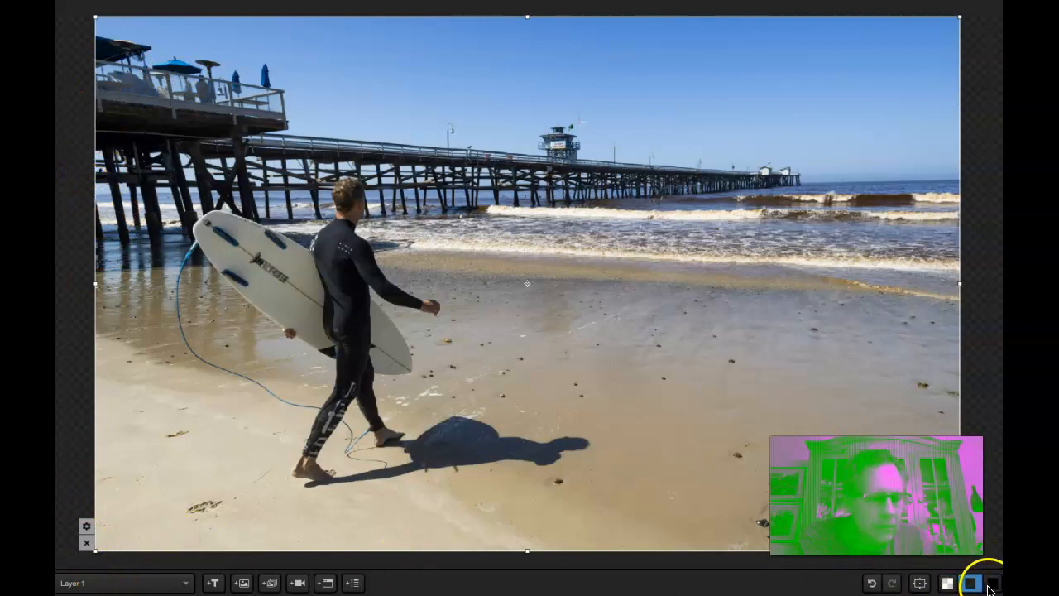
Step: Try the designer's canvas backgrounds, settle on solid black, and show and hide the title safe area
{"action": "left_click", "coordinate": [947, 584]}
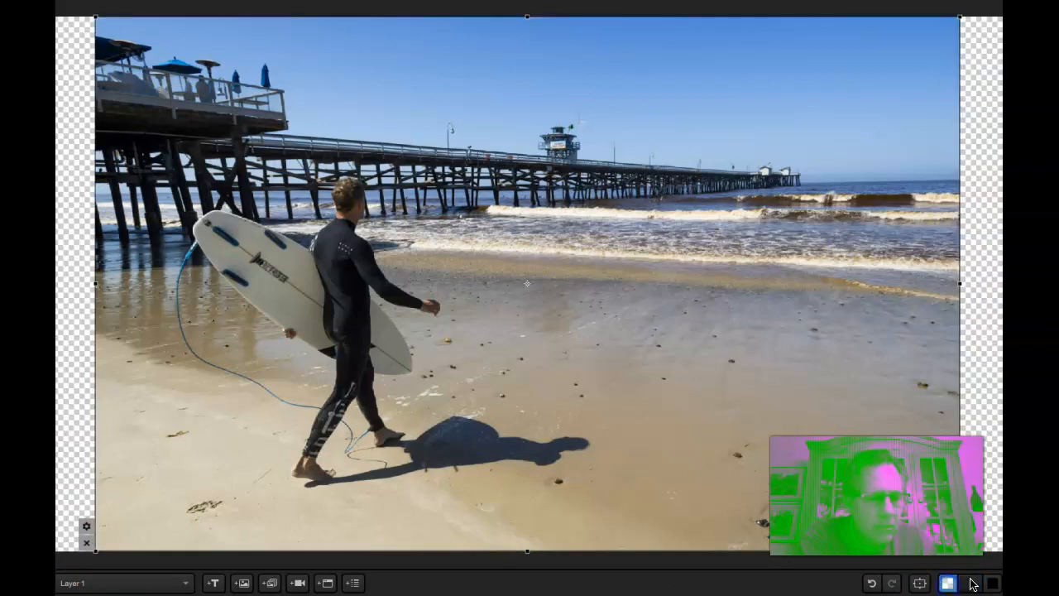
{"action": "left_click", "coordinate": [969, 584]}
{"action": "left_click", "coordinate": [993, 584]}
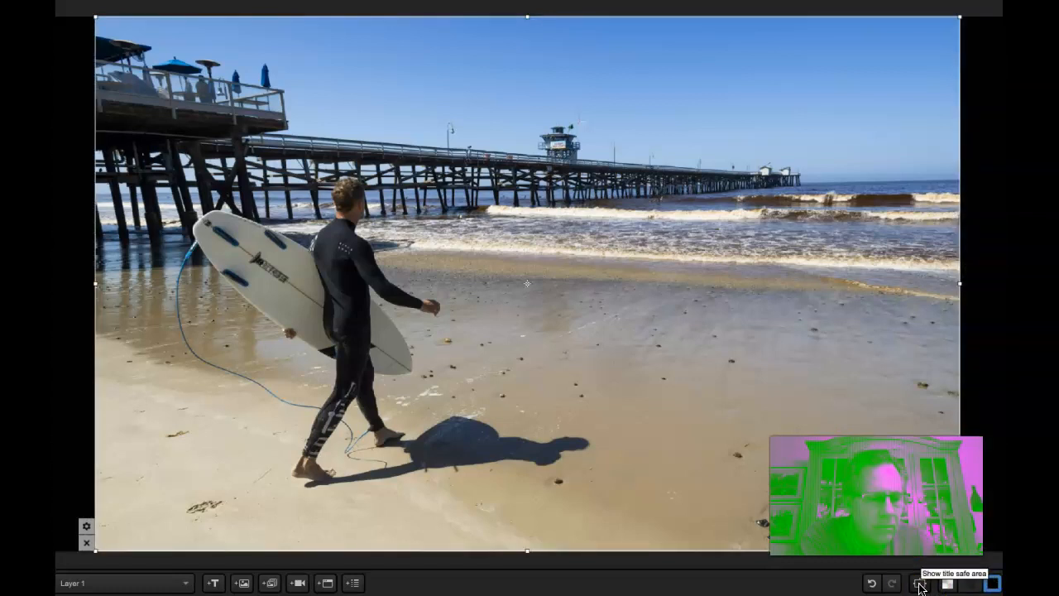
{"action": "left_click", "coordinate": [920, 585]}
{"action": "left_click", "coordinate": [918, 587]}
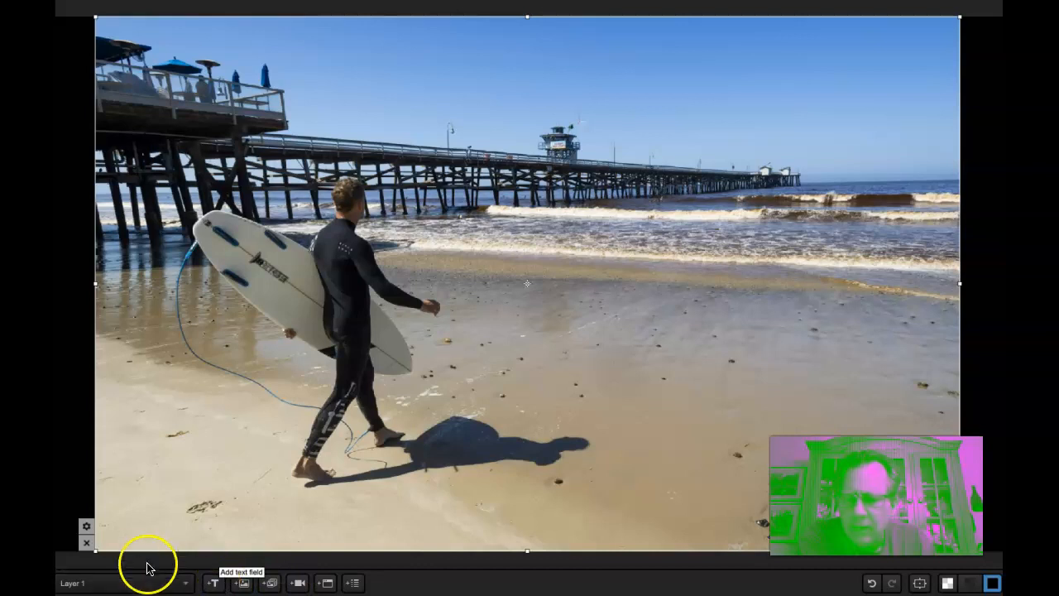
Step: Exit full screen, close the GFX 1 Designer, and put GFX 1 in the preview
{"action": "mouse_move", "coordinate": [60, 2]}
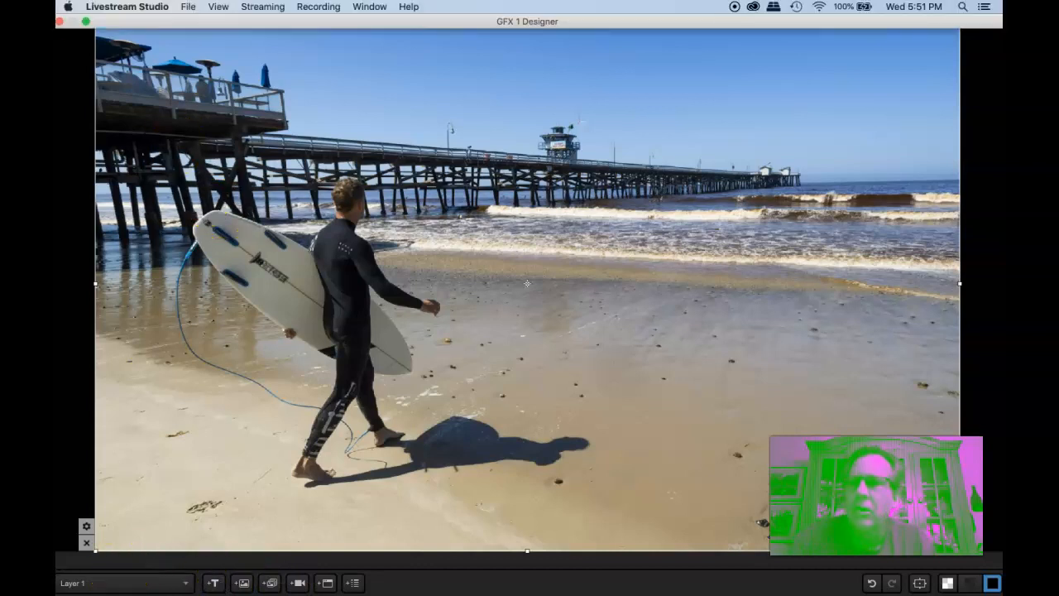
{"action": "left_click", "coordinate": [83, 23]}
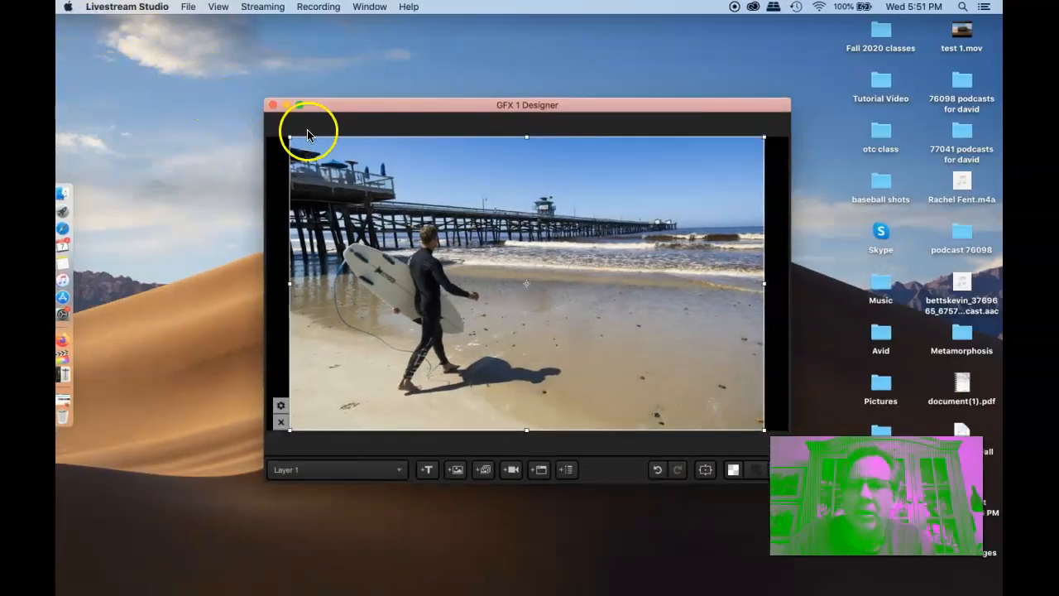
{"action": "left_click", "coordinate": [274, 105]}
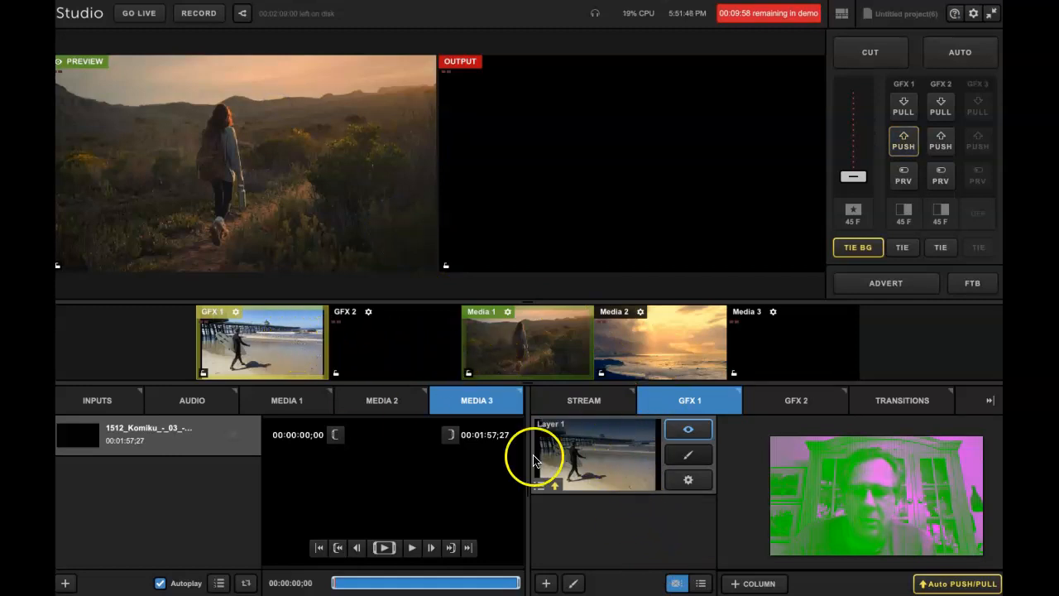
{"action": "left_click", "coordinate": [253, 345]}
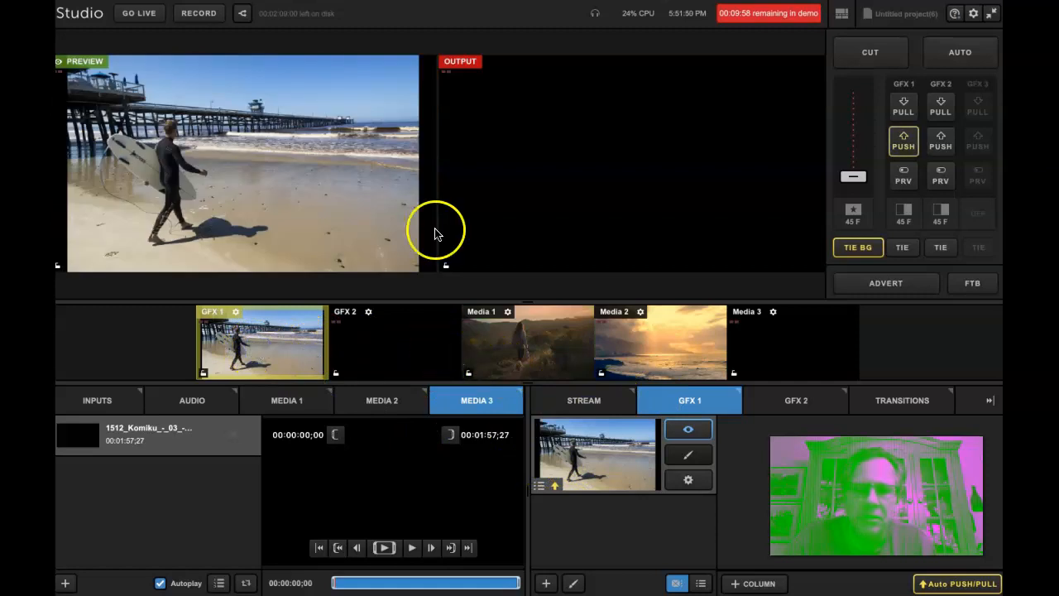
Step: Look at the graphic layer types, add a second new layer to GFX 1, and open it in the designer
{"action": "left_click", "coordinate": [546, 584]}
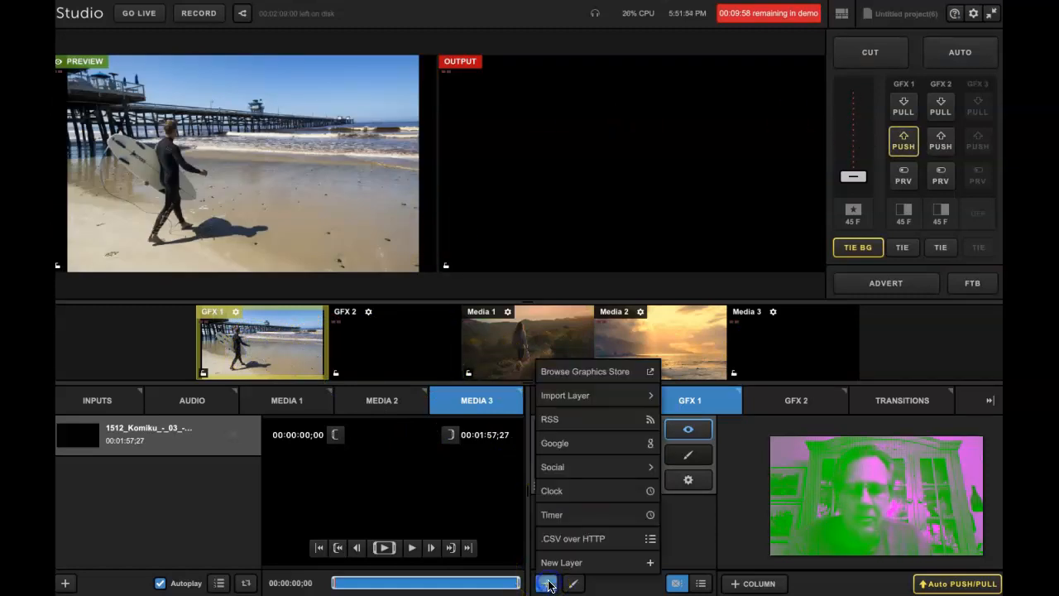
{"action": "left_click", "coordinate": [550, 565]}
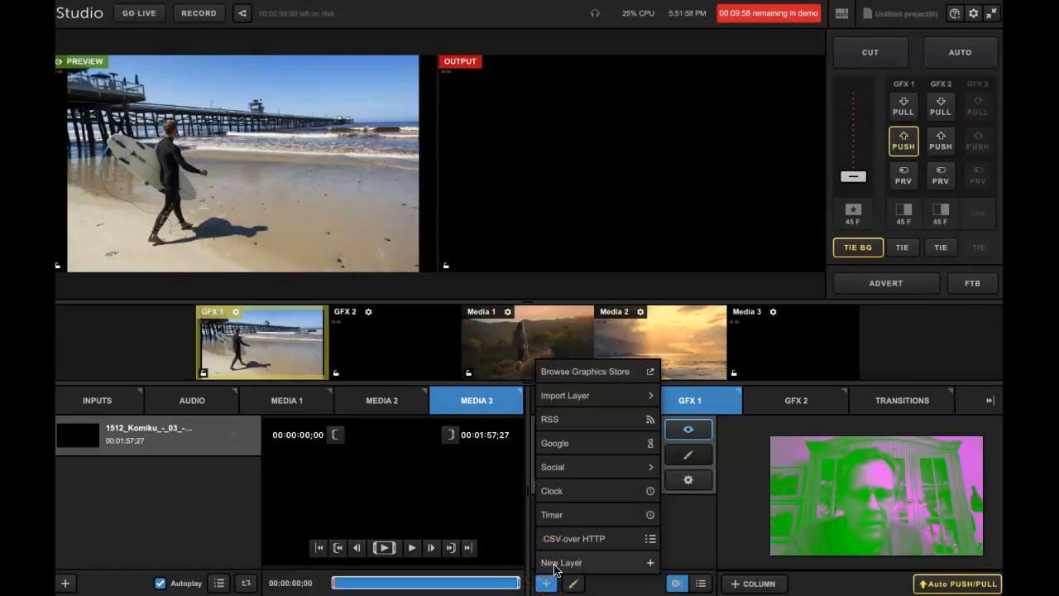
{"action": "mouse_move", "coordinate": [649, 395]}
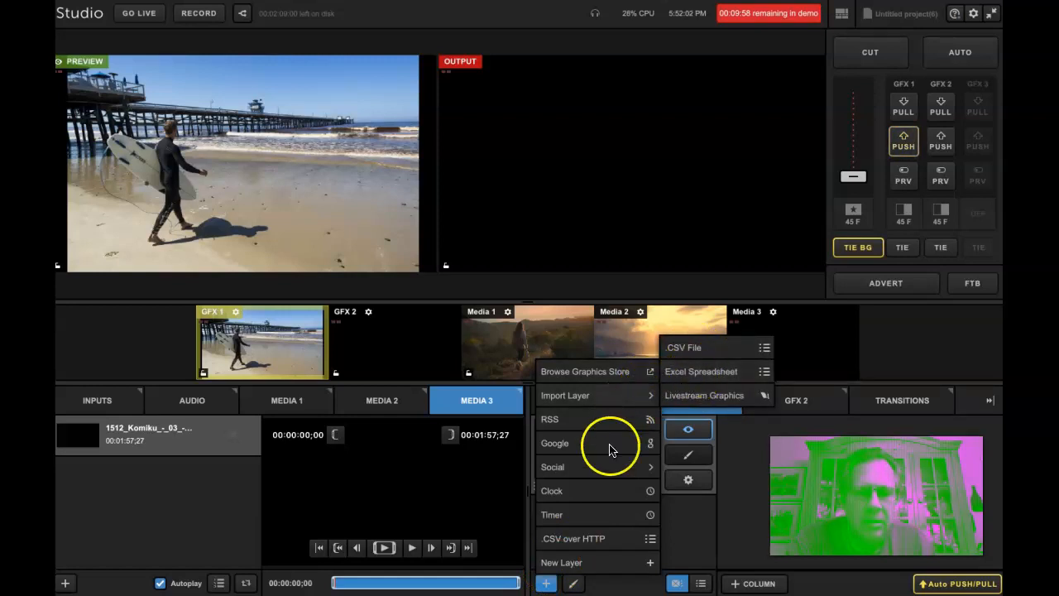
{"action": "left_click", "coordinate": [560, 564]}
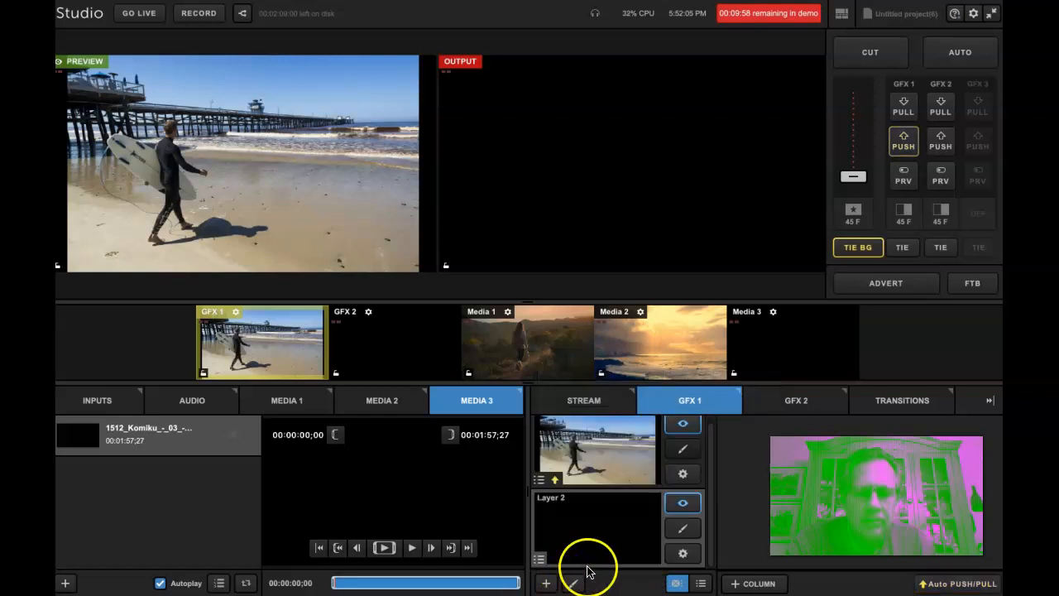
{"action": "left_click", "coordinate": [675, 533]}
{"action": "left_click", "coordinate": [534, 494]}
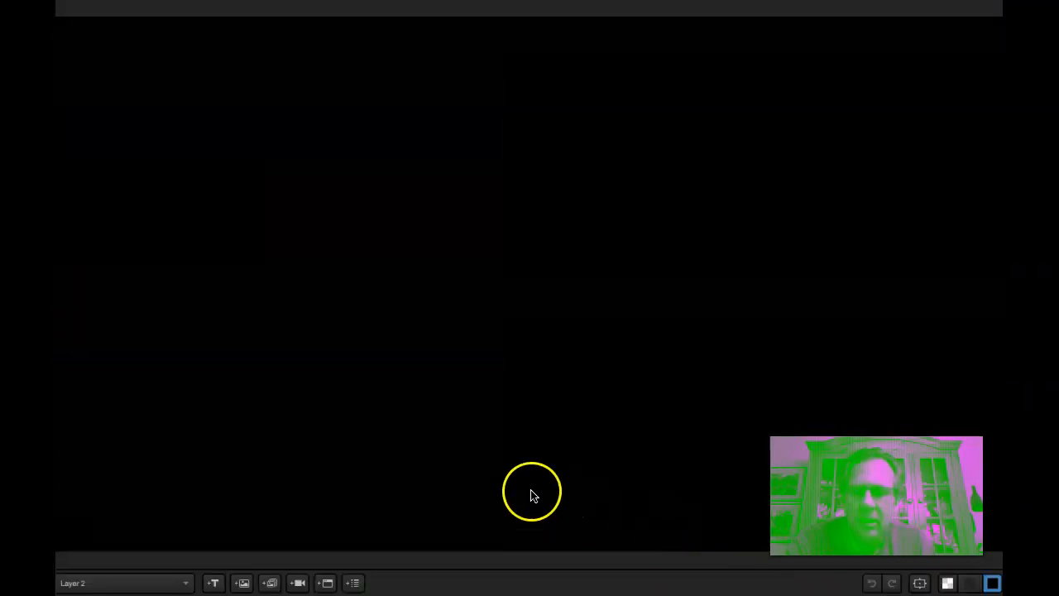
Step: Add NapaFallSwan.jpg as a static image on Layer 2 and close the designer
{"action": "left_click", "coordinate": [250, 584]}
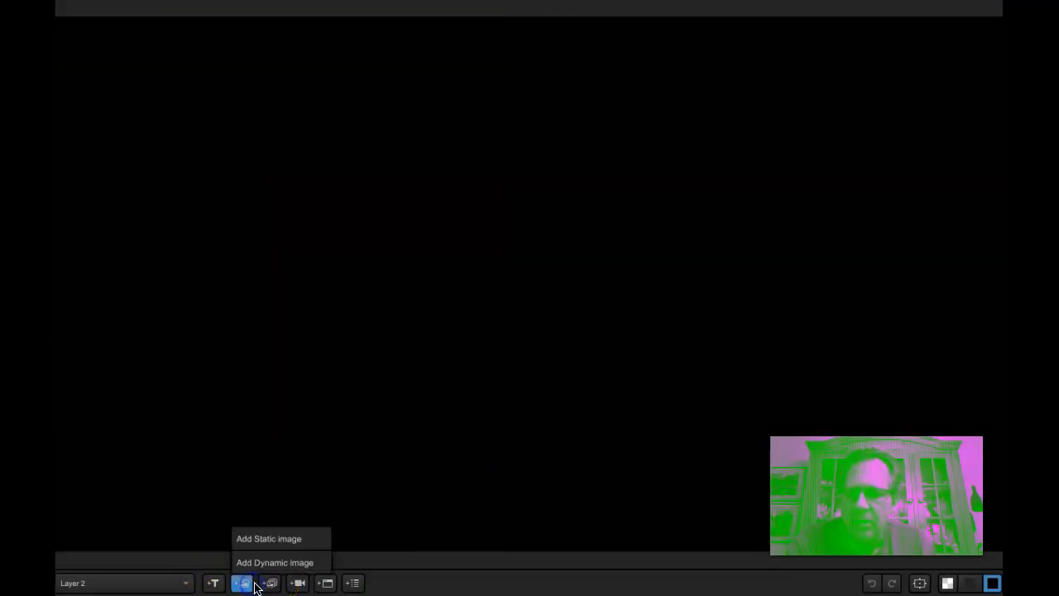
{"action": "left_click", "coordinate": [280, 539]}
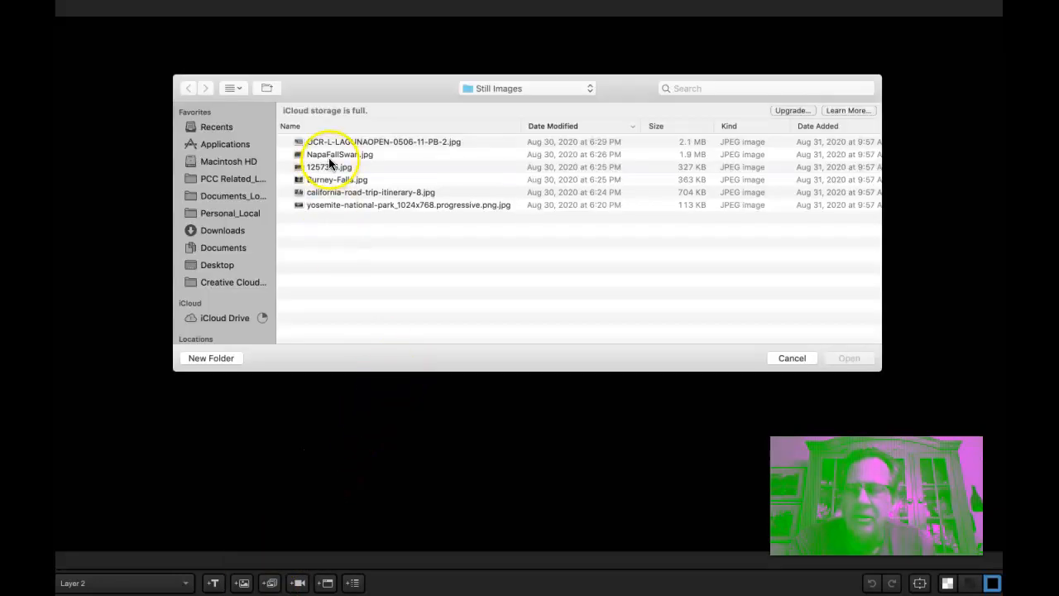
{"action": "left_click", "coordinate": [329, 156]}
{"action": "left_click", "coordinate": [848, 358]}
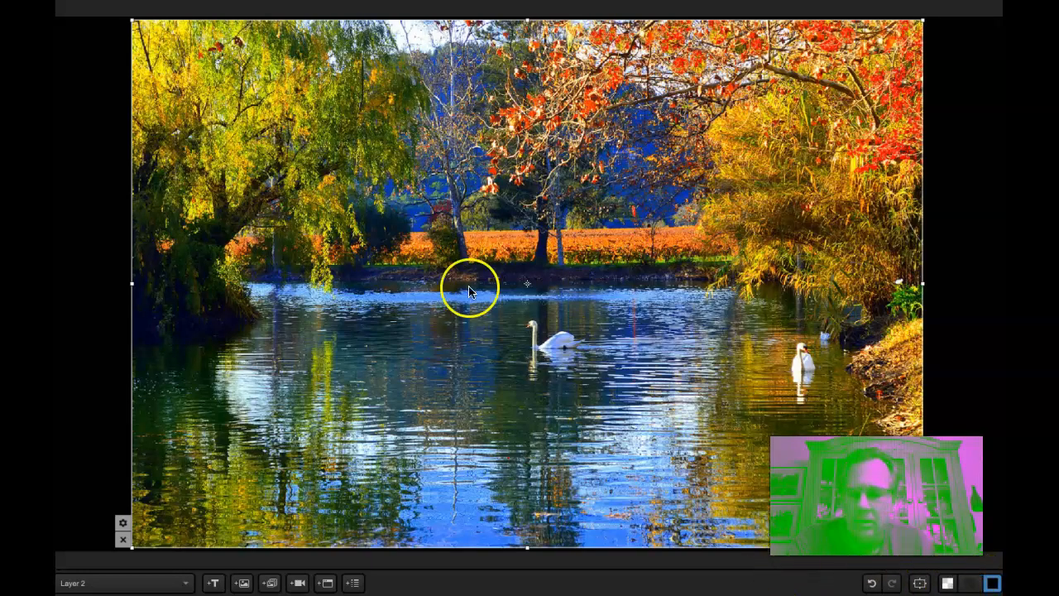
{"action": "mouse_move", "coordinate": [183, 1]}
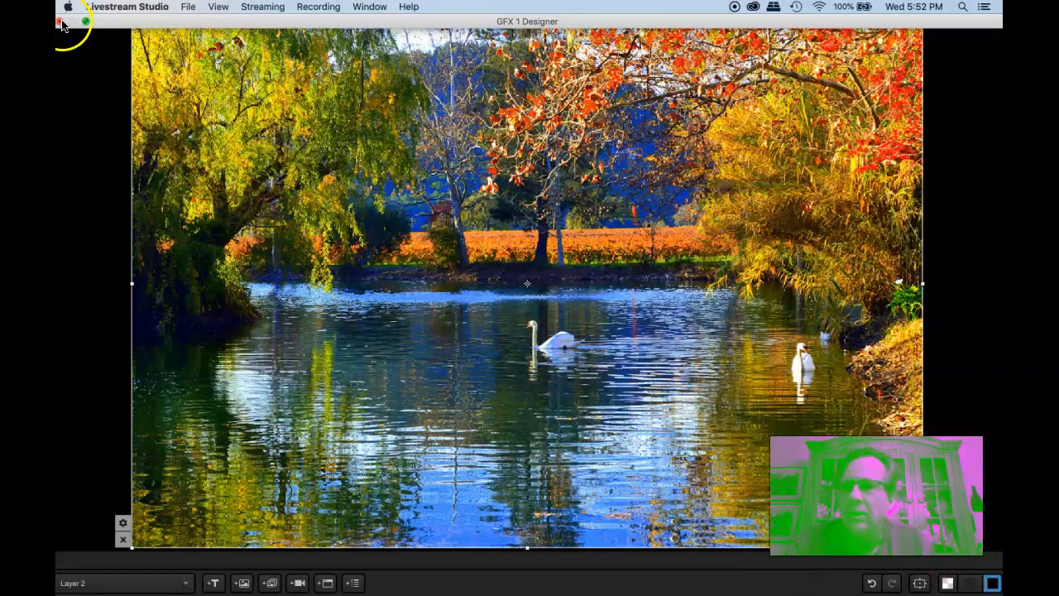
{"action": "left_click", "coordinate": [61, 22]}
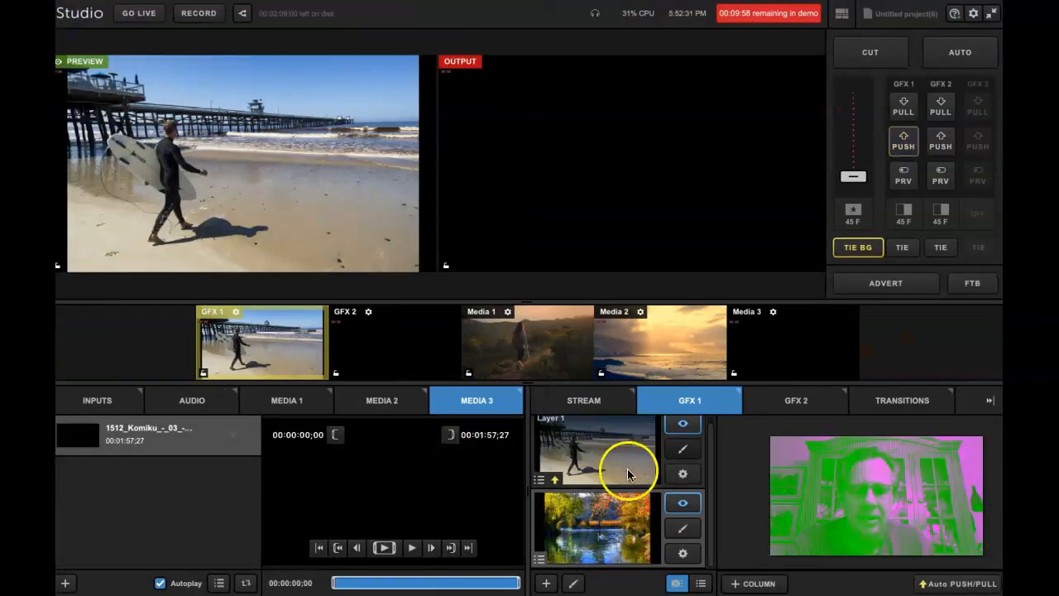
Step: Add a third new layer to GFX 1 and open it in the designer
{"action": "left_click", "coordinate": [545, 582]}
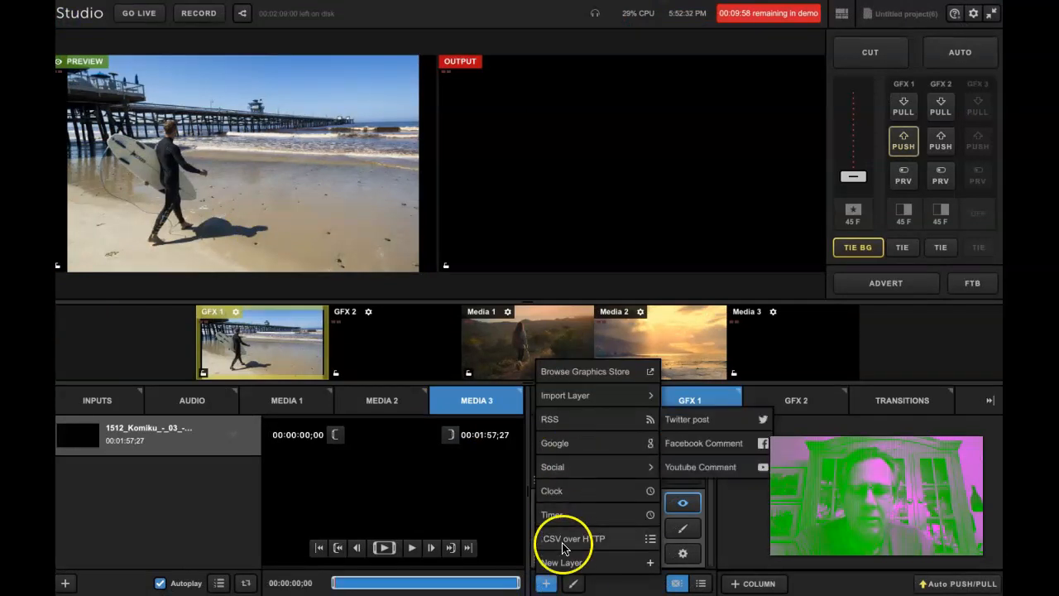
{"action": "left_click", "coordinate": [564, 562]}
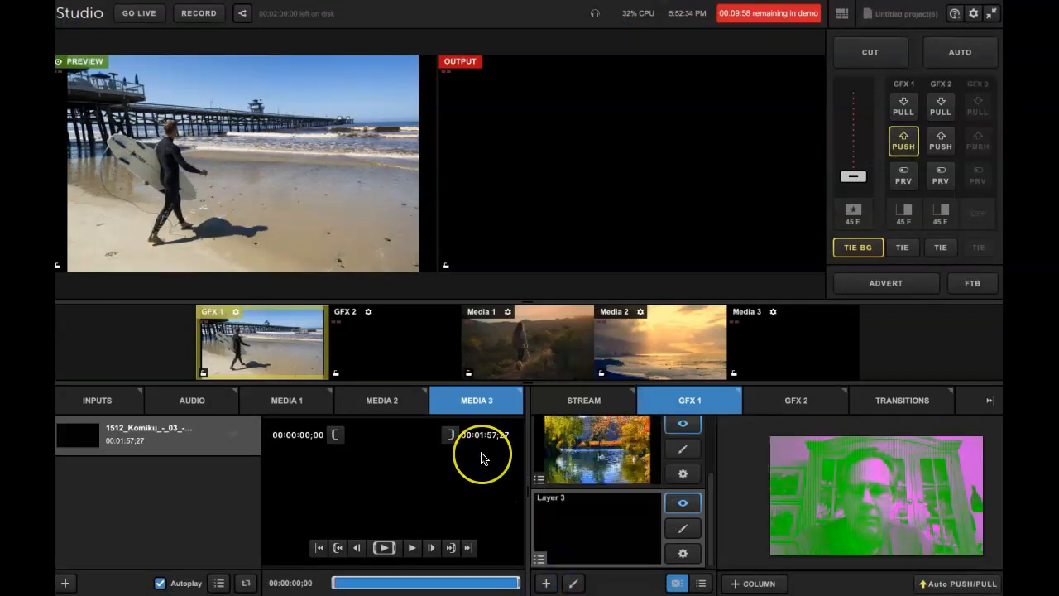
{"action": "left_click", "coordinate": [682, 528]}
Step: Add 1257315.jpg from the Still Images folder as a static image on Layer 3 and close the designer
{"action": "left_click", "coordinate": [240, 582]}
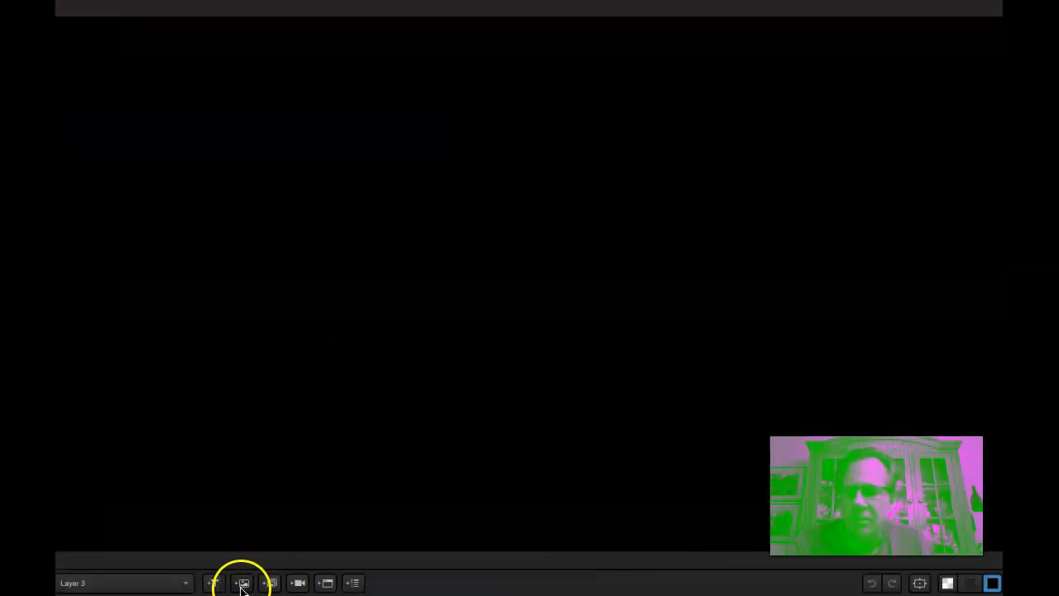
{"action": "left_click", "coordinate": [279, 546]}
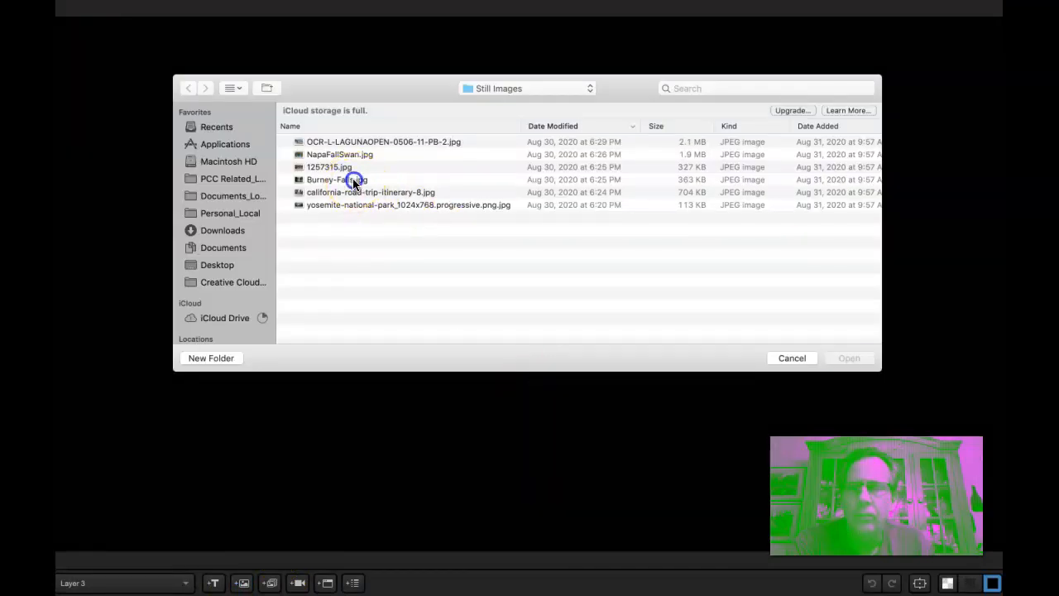
{"action": "left_click", "coordinate": [352, 180]}
{"action": "left_click", "coordinate": [329, 158]}
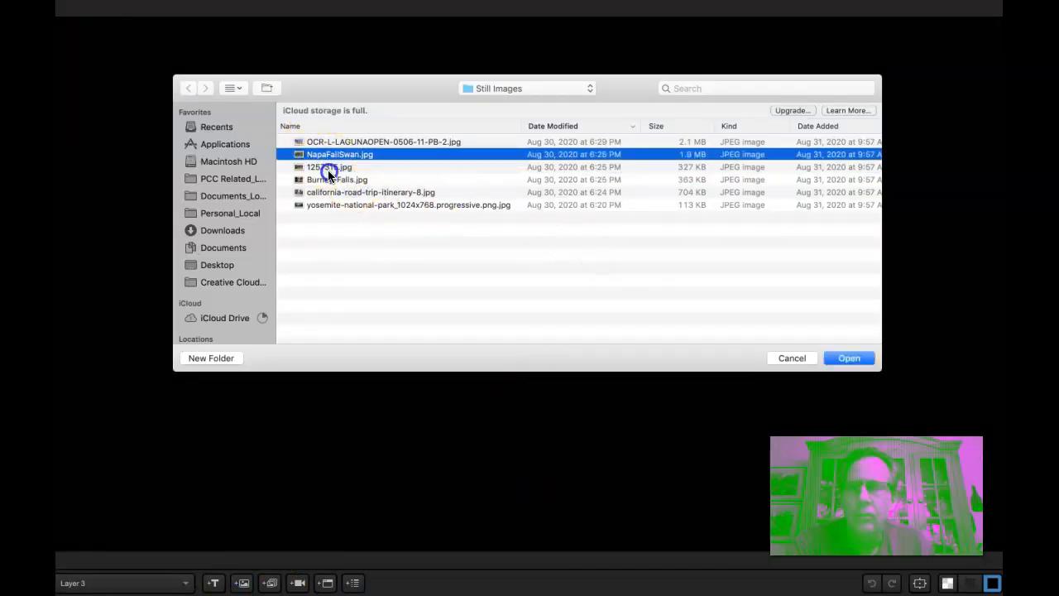
{"action": "left_click", "coordinate": [328, 168]}
{"action": "left_click", "coordinate": [849, 360]}
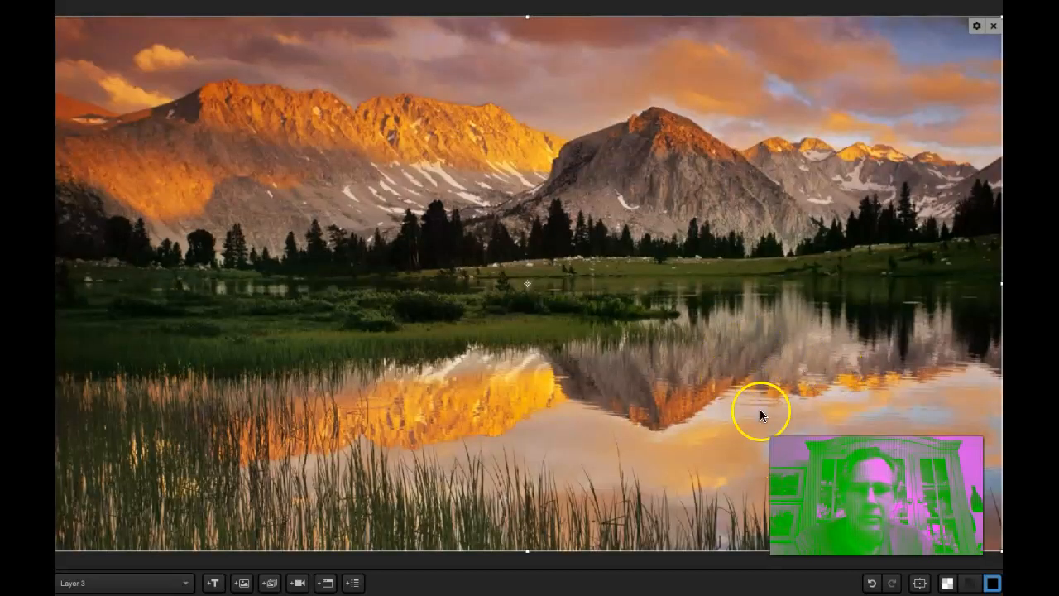
{"action": "mouse_move", "coordinate": [240, 2]}
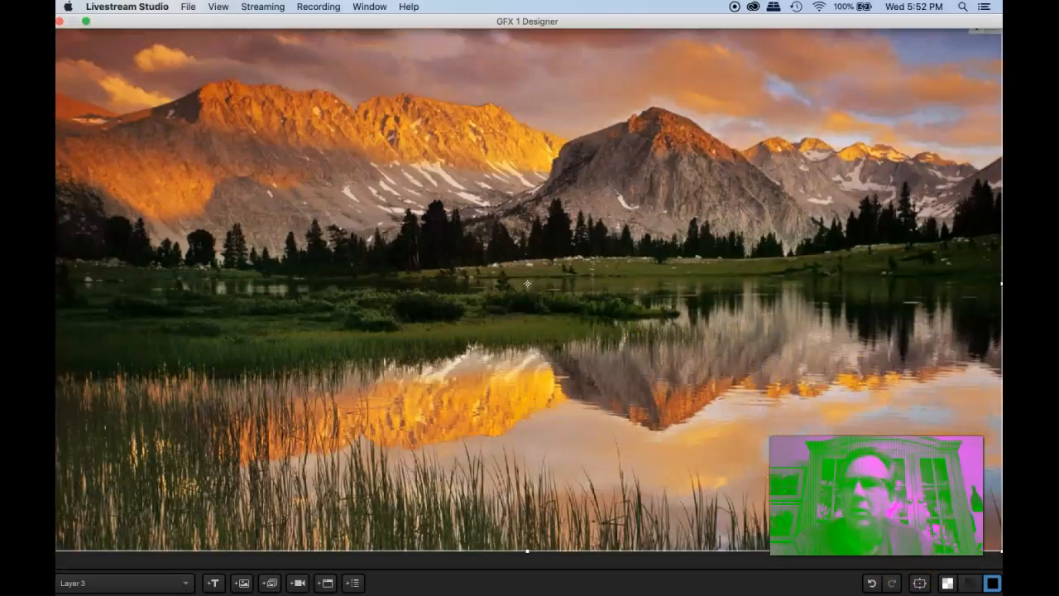
{"action": "left_click", "coordinate": [59, 21]}
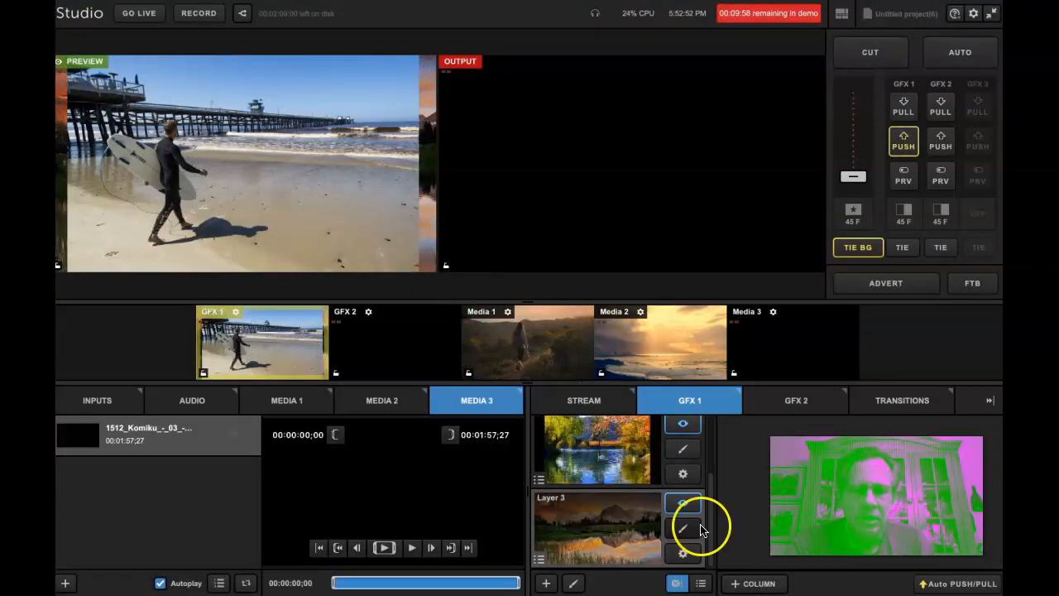
Step: Create a custom graphic as a new layer in GFX 2
{"action": "left_click", "coordinate": [782, 402]}
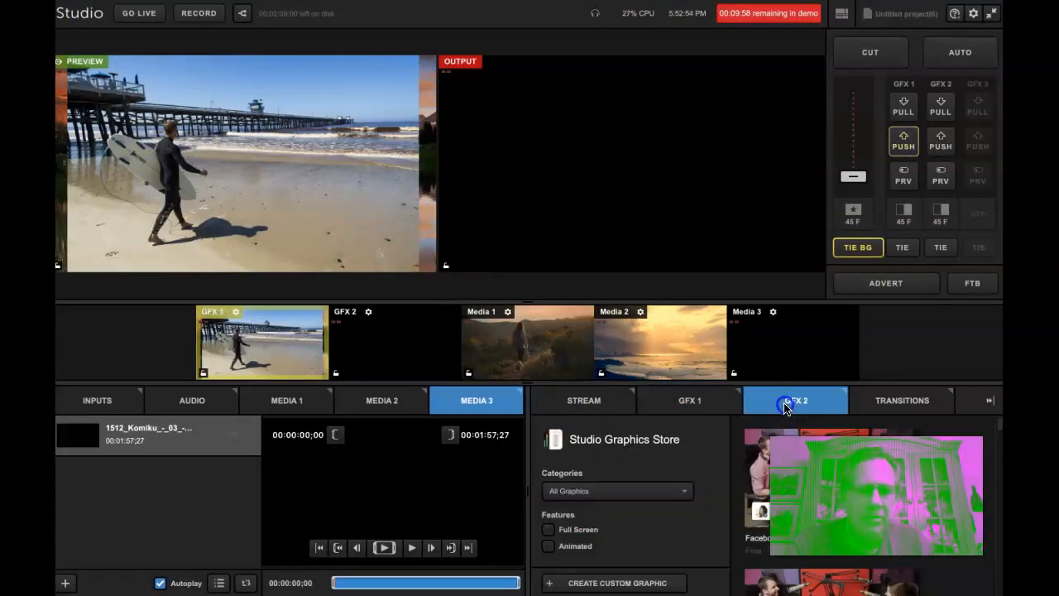
{"action": "left_click", "coordinate": [617, 583]}
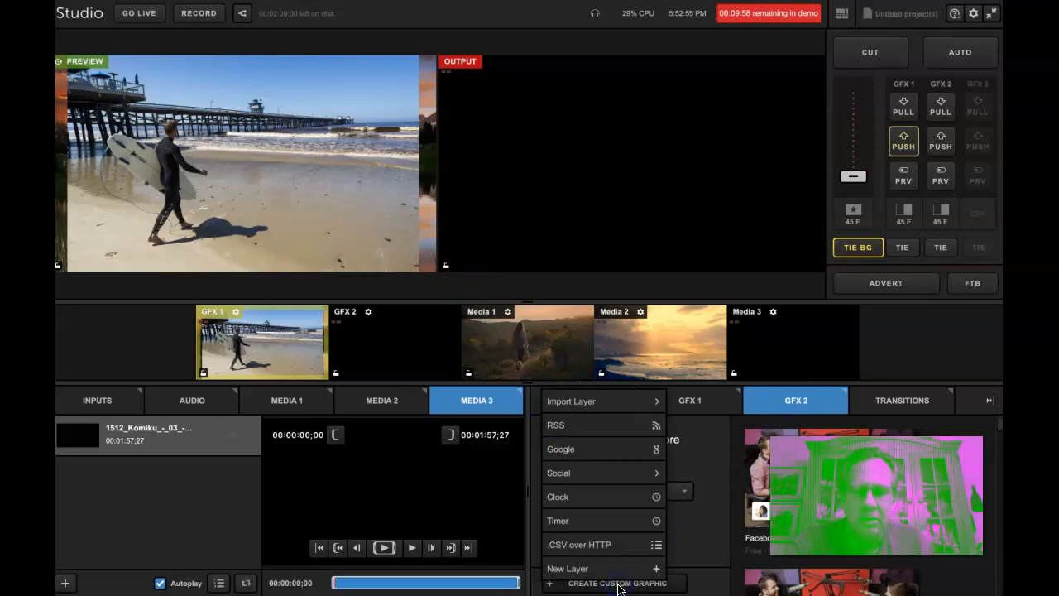
{"action": "left_click", "coordinate": [579, 568]}
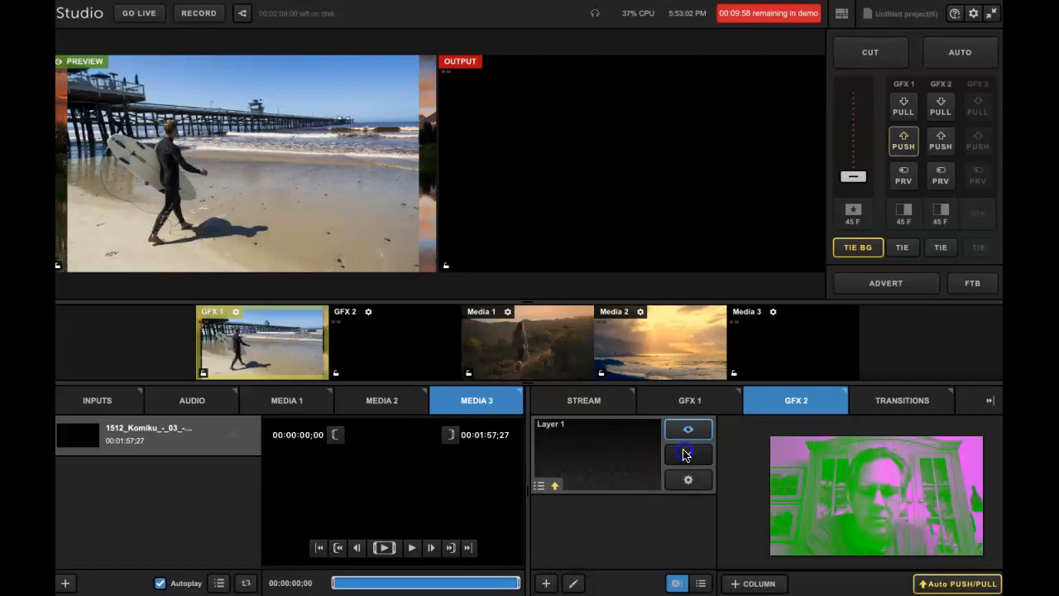
Step: Add Burney-Falls.jpg from the Desktop's Still Images folder as a static image on Layer 1 of GFX 2
{"action": "left_click", "coordinate": [688, 454]}
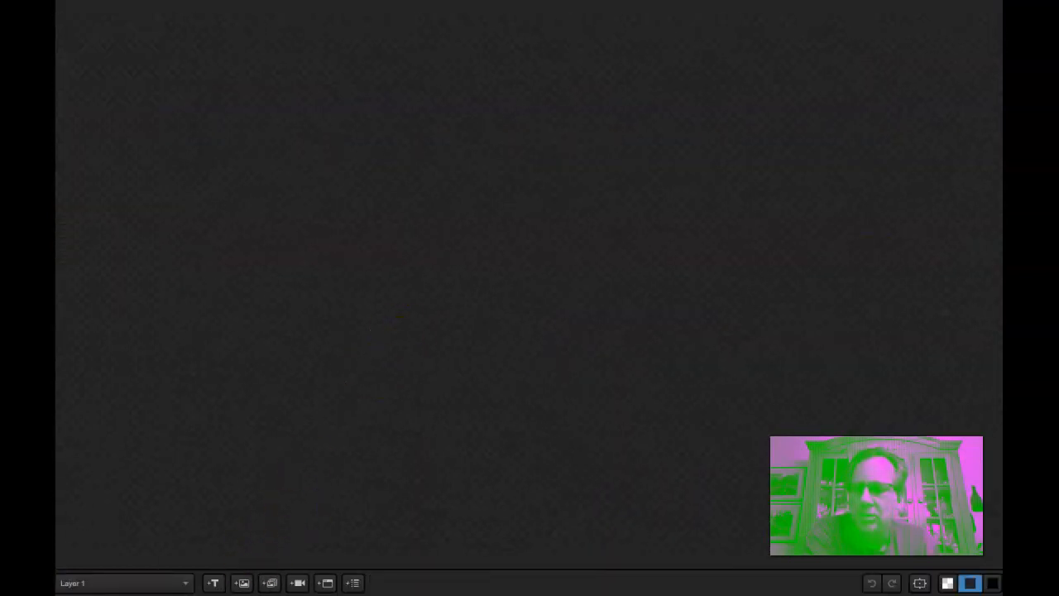
{"action": "left_click", "coordinate": [244, 584]}
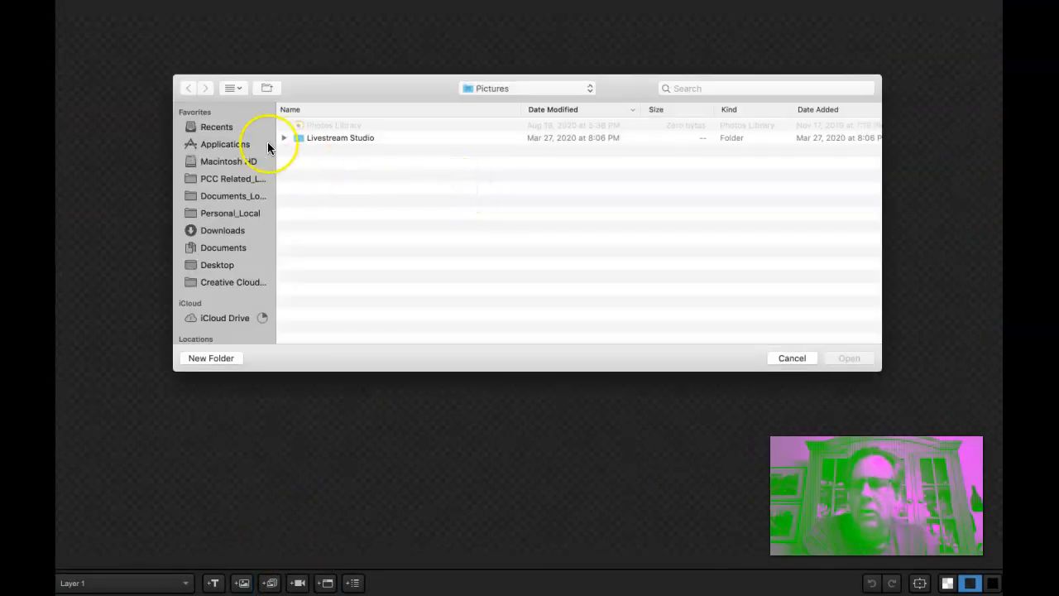
{"action": "left_click", "coordinate": [214, 266]}
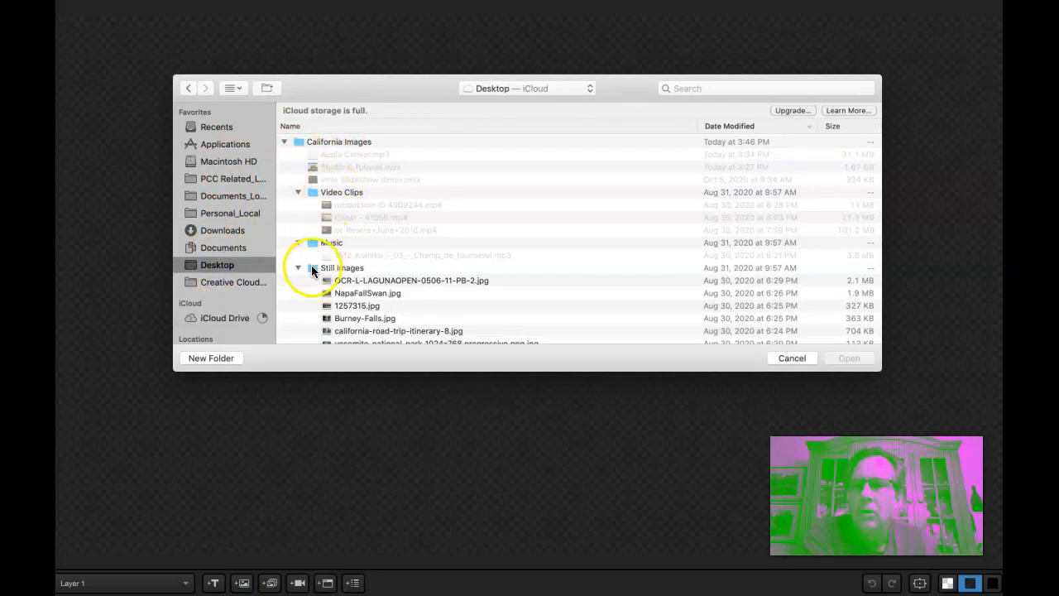
{"action": "scroll", "coordinate": [361, 290], "scroll_direction": "down", "scroll_amount": 2}
{"action": "left_click", "coordinate": [357, 295]}
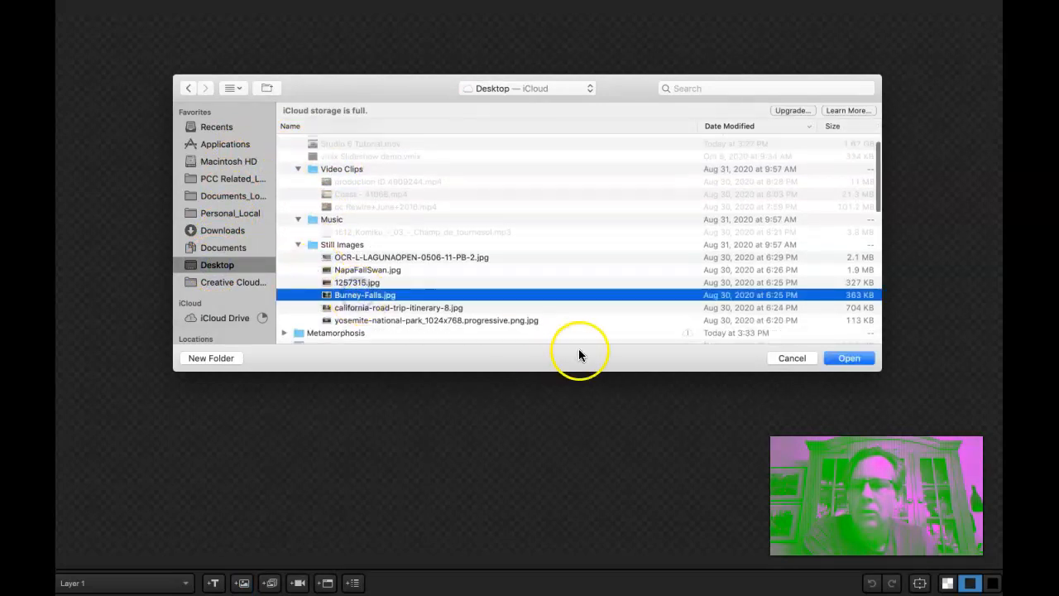
{"action": "left_click", "coordinate": [838, 356]}
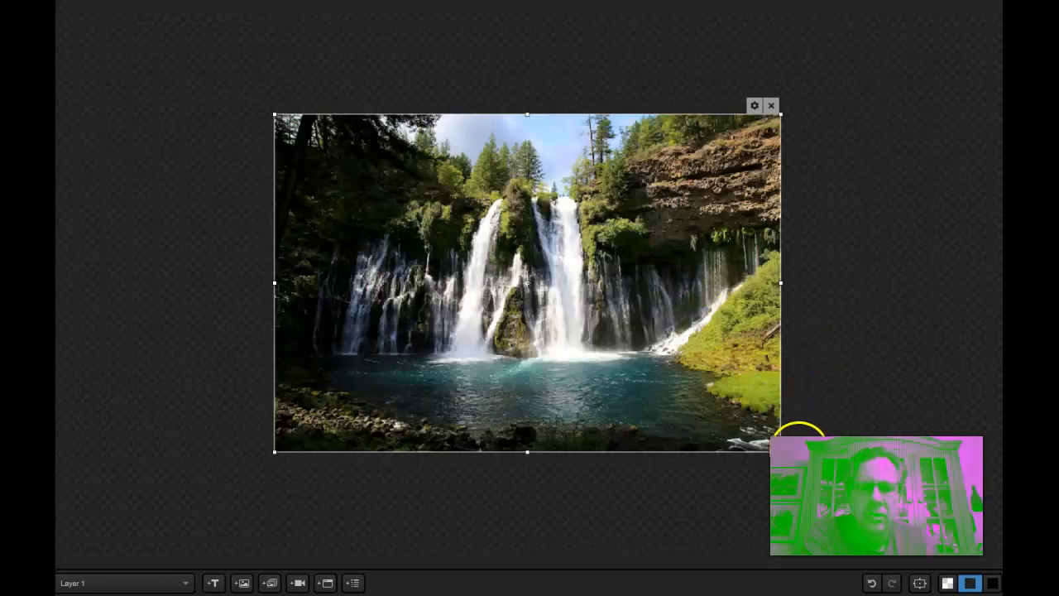
Step: Enlarge the waterfall image from its corners to fill the canvas height and close the designer
{"action": "left_click_drag", "start_coordinate": [780, 452], "coordinate": [929, 550]}
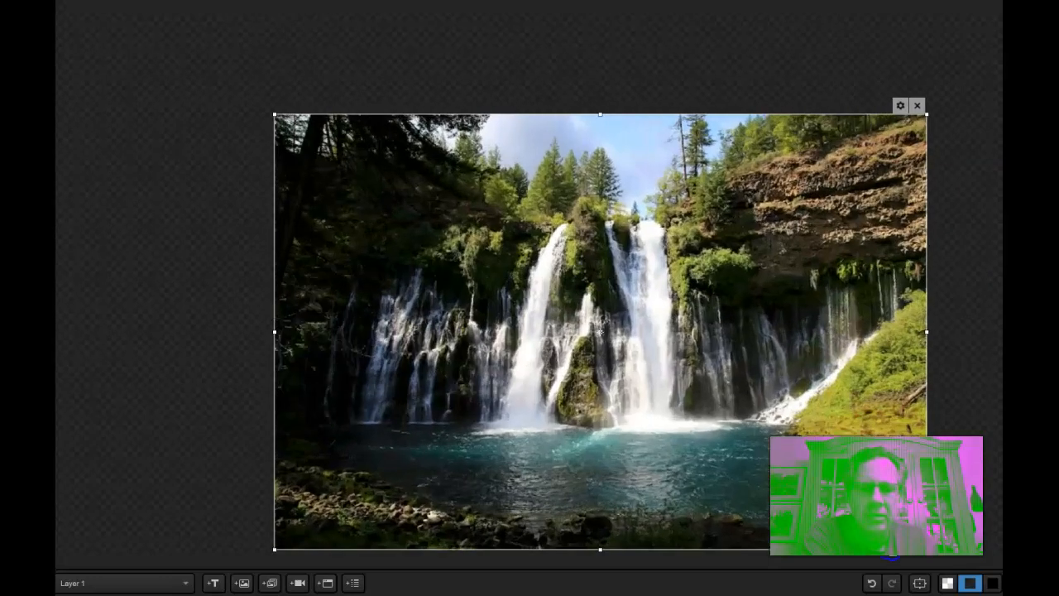
{"action": "left_click_drag", "start_coordinate": [274, 114], "coordinate": [114, 19]}
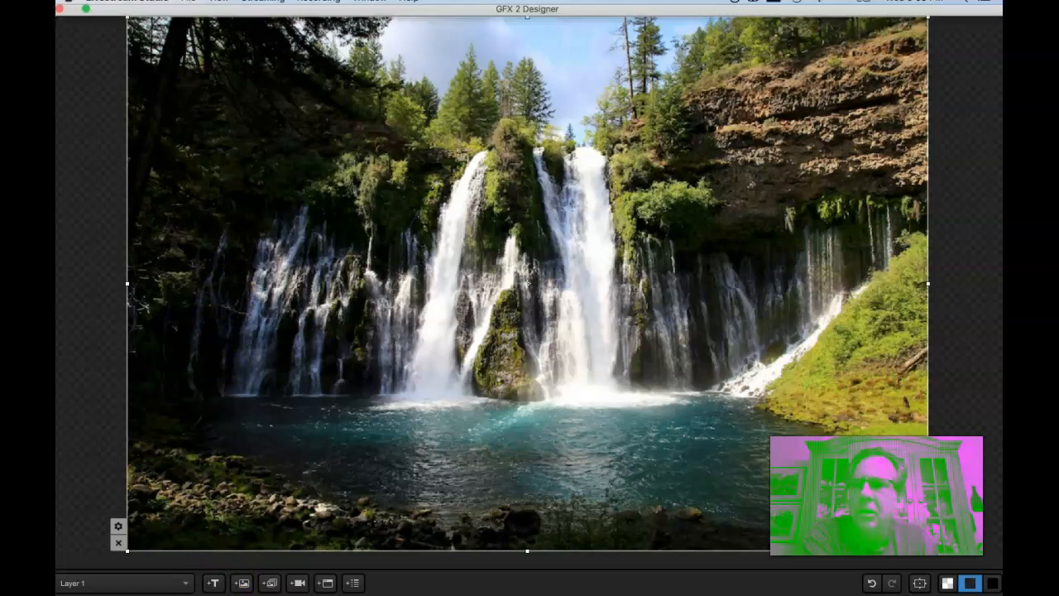
{"action": "left_click", "coordinate": [62, 23]}
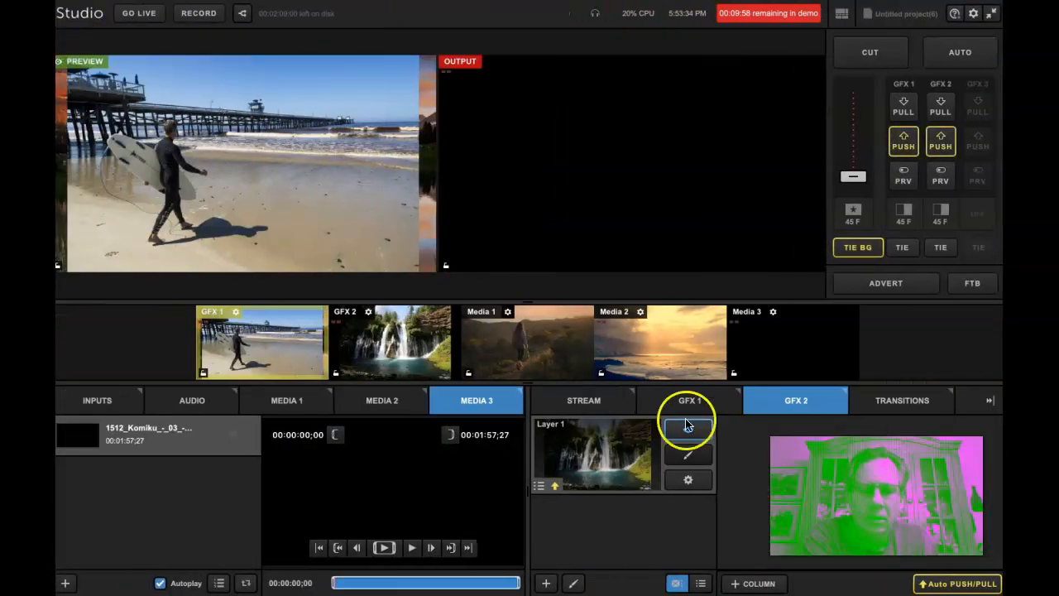
Step: Add a second new layer to GFX 2 and open it in the designer
{"action": "left_click", "coordinate": [545, 583]}
{"action": "left_click", "coordinate": [594, 396]}
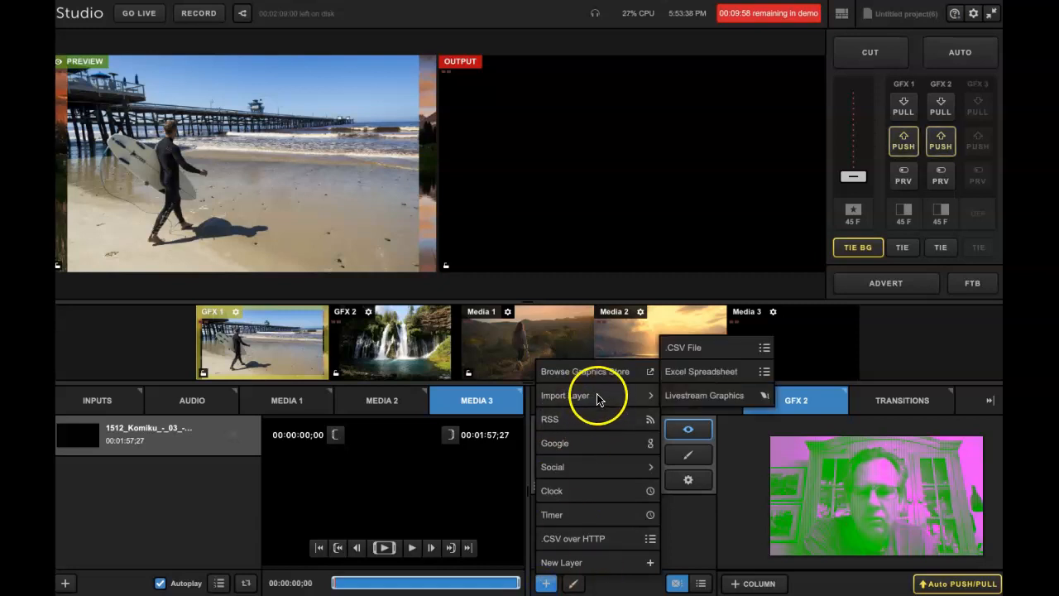
{"action": "left_click", "coordinate": [578, 565]}
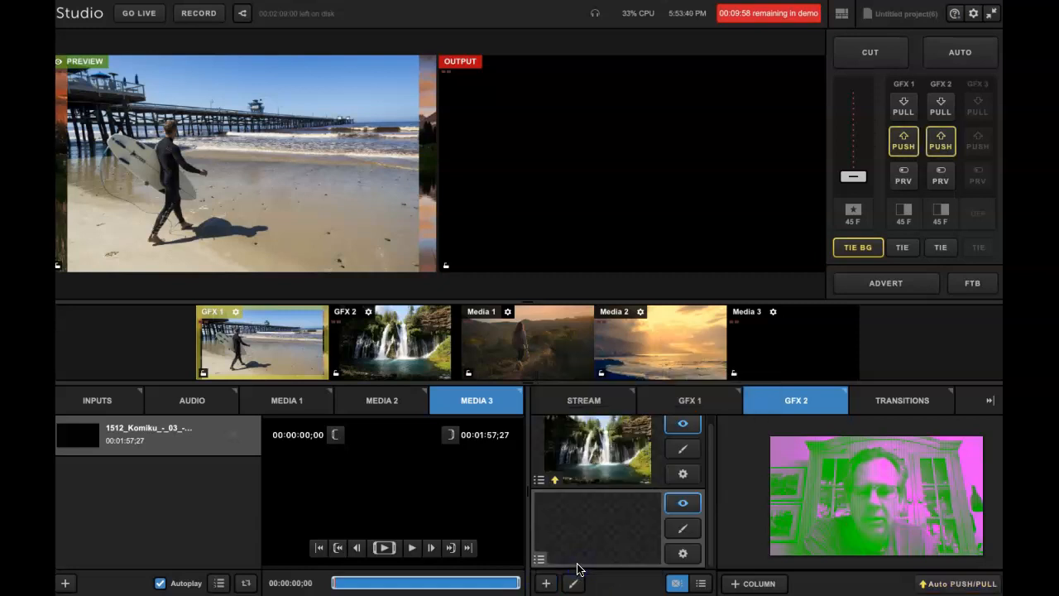
{"action": "left_click", "coordinate": [680, 529]}
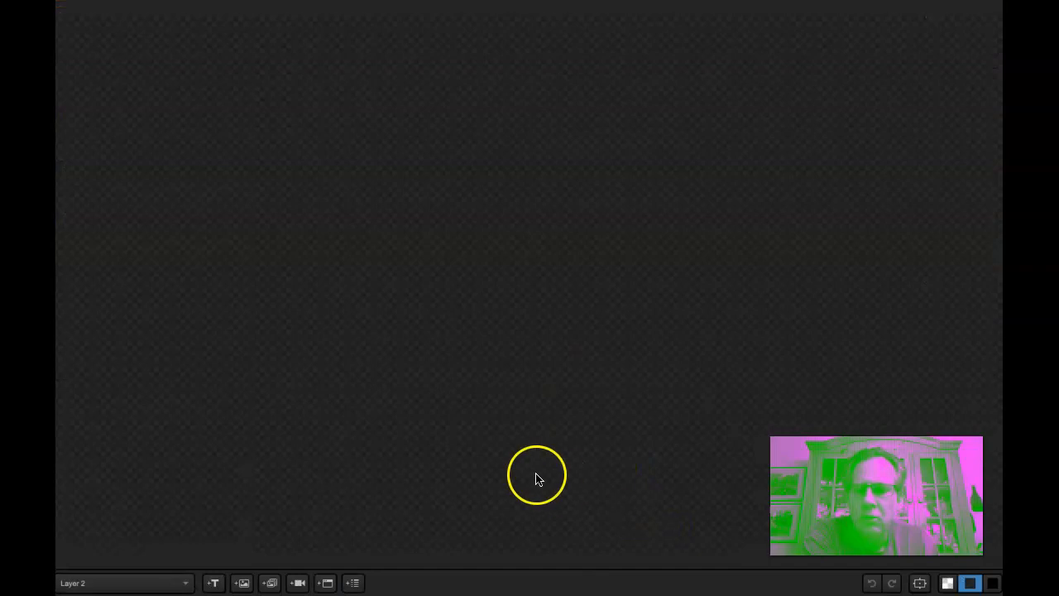
Step: Add california-road-trip-itinerary-8.jpg from the Still Images folder as a static image on Layer 2
{"action": "left_click", "coordinate": [244, 586]}
{"action": "left_click", "coordinate": [276, 545]}
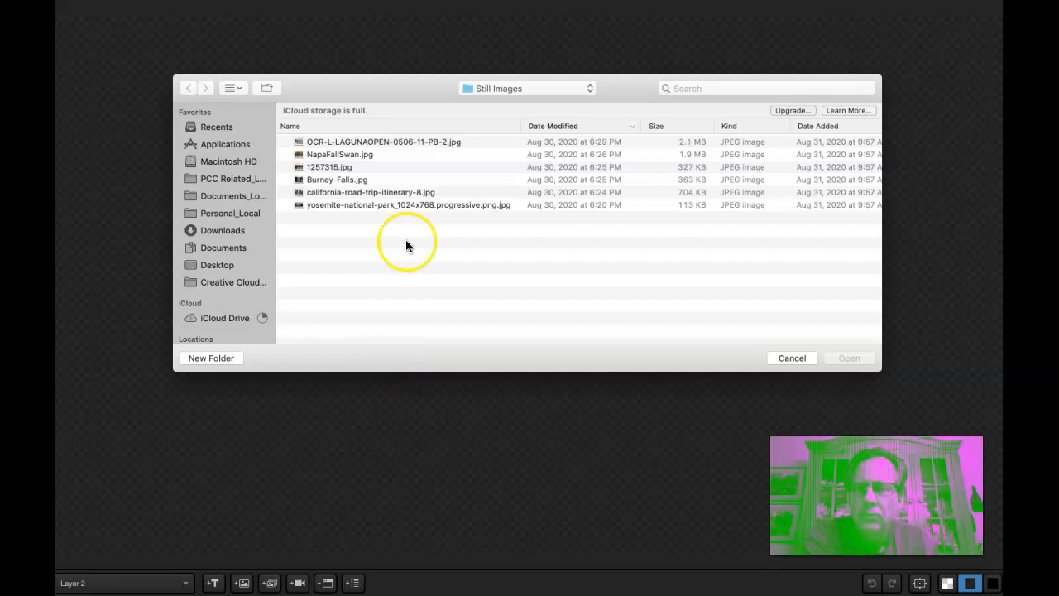
{"action": "left_click", "coordinate": [339, 194]}
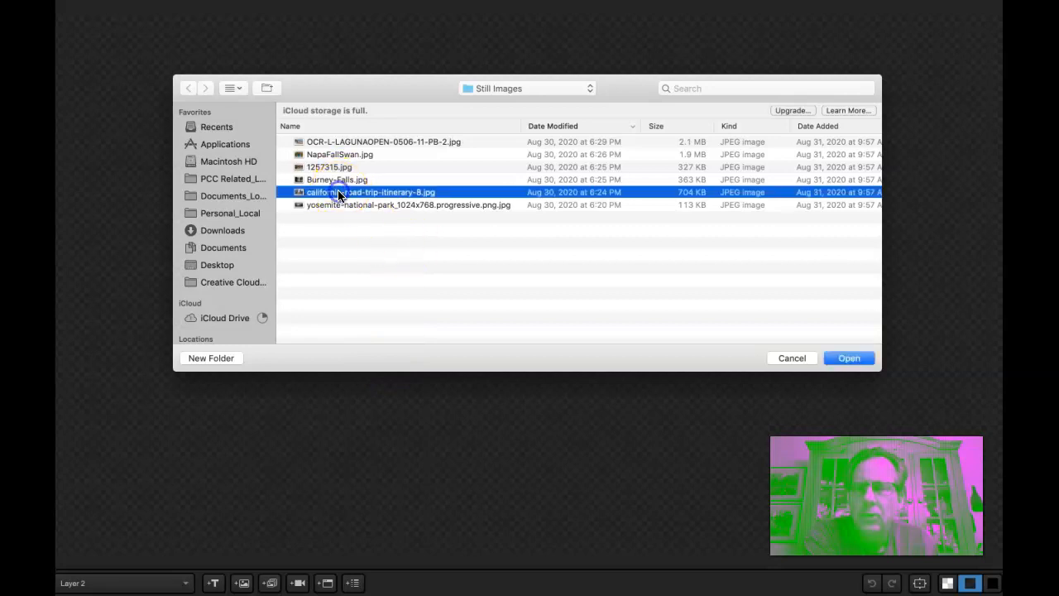
{"action": "left_click", "coordinate": [855, 358]}
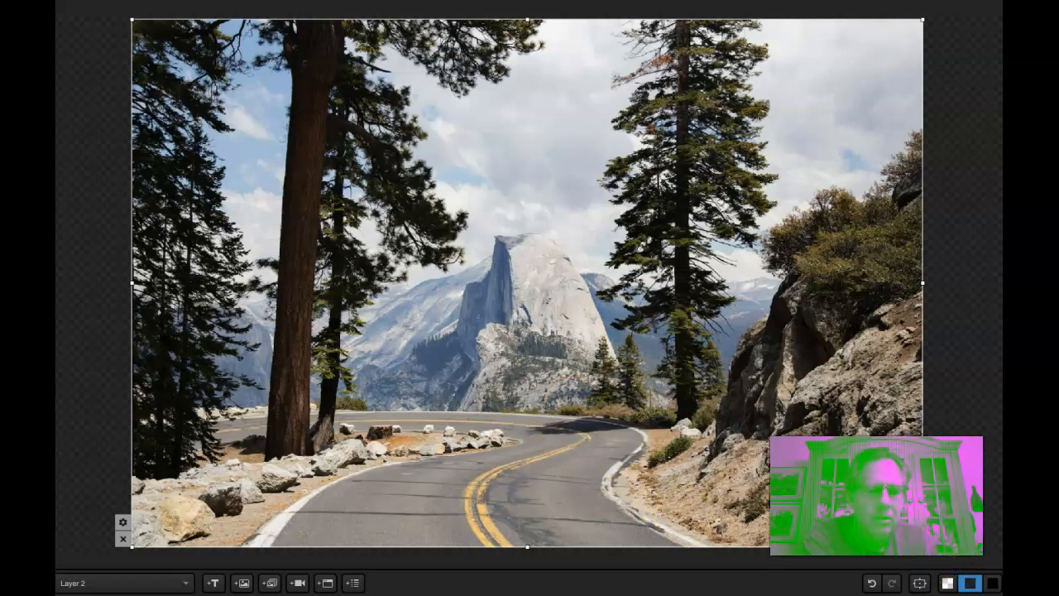
Step: Enlarge the road image slightly from its corner to match the canvas height and close the designer
{"action": "left_click_drag", "start_coordinate": [923, 547], "coordinate": [997, 588]}
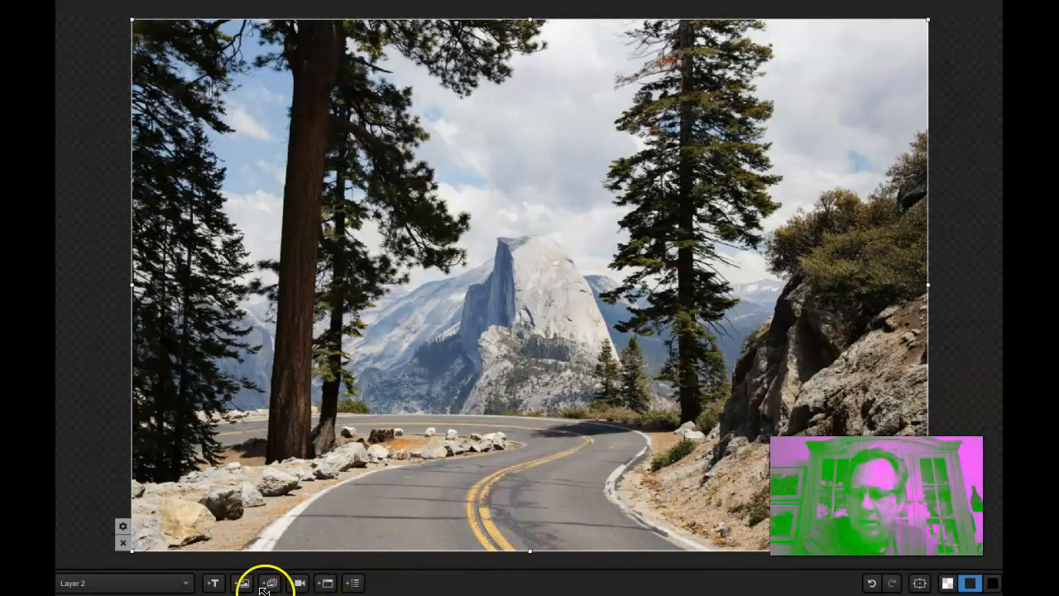
{"action": "mouse_move", "coordinate": [85, 7]}
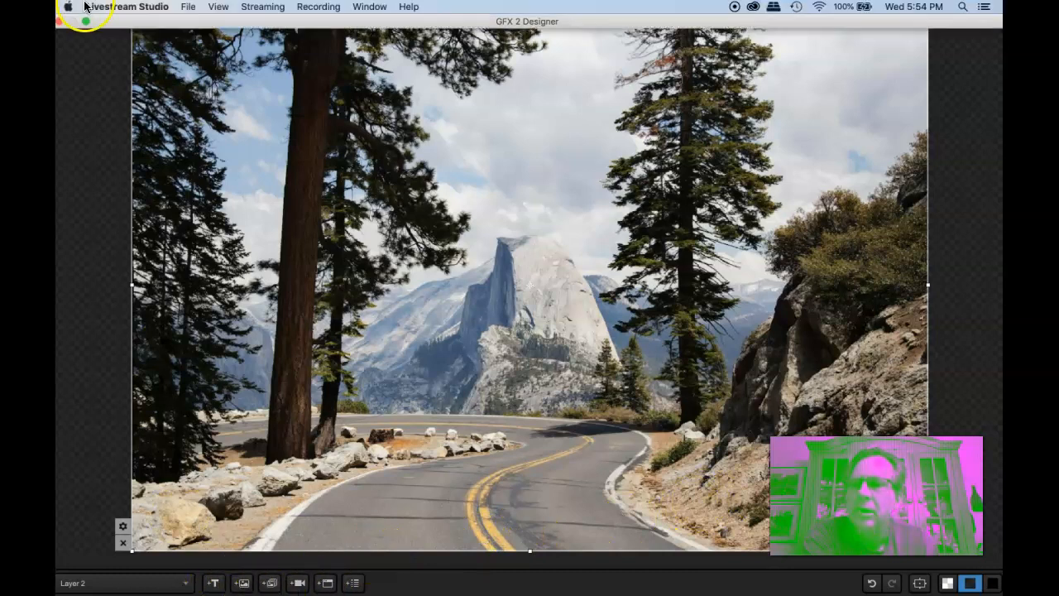
{"action": "left_click", "coordinate": [60, 21]}
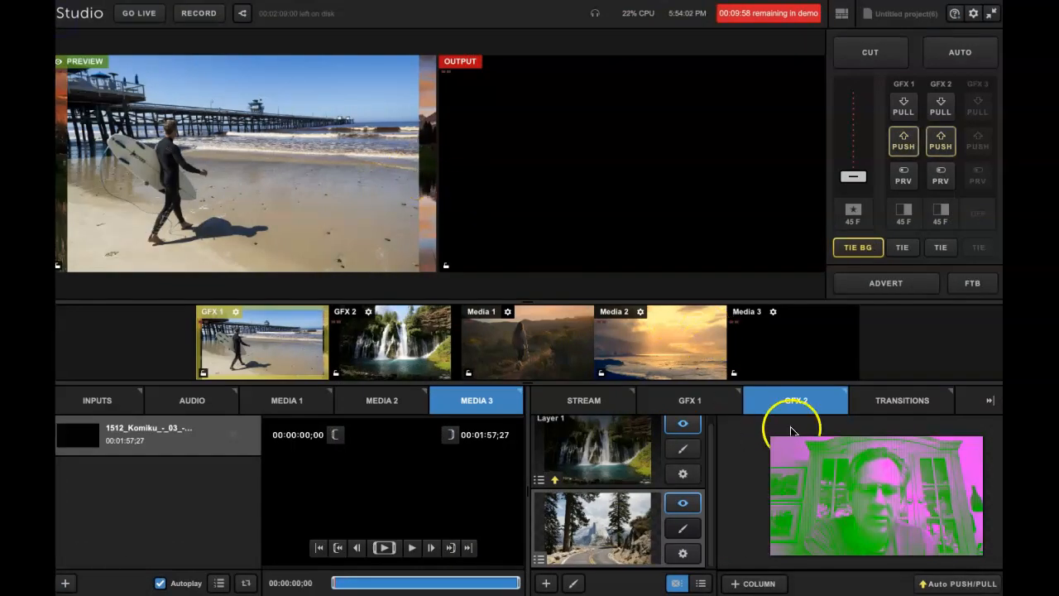
Step: Review the image layers stacked in GFX 1 and GFX 2
{"action": "left_click", "coordinate": [689, 401]}
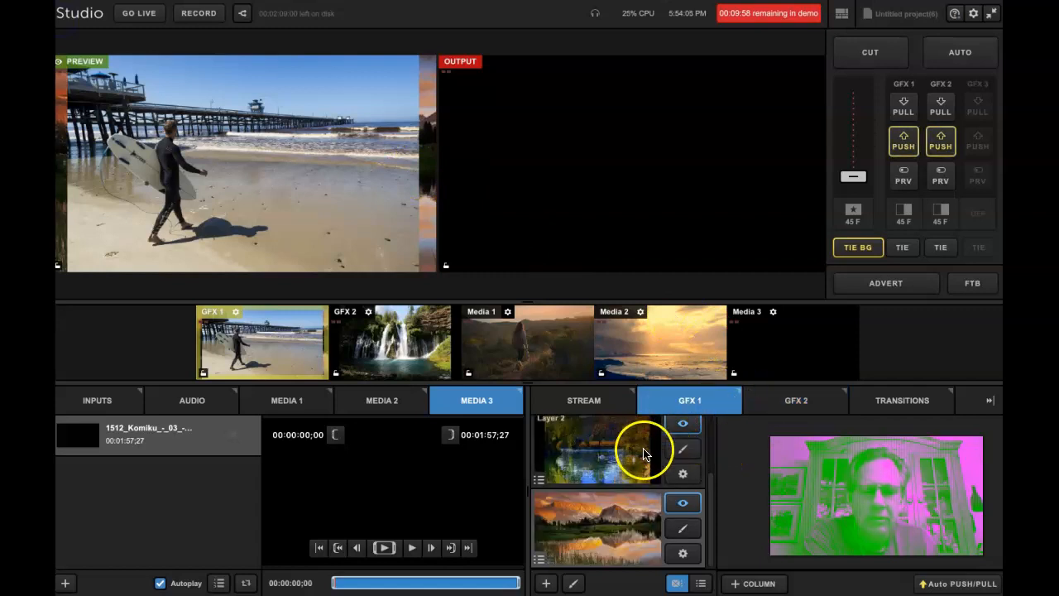
{"action": "scroll", "coordinate": [636, 465], "scroll_direction": "up", "scroll_amount": 3}
{"action": "scroll", "coordinate": [636, 465], "scroll_direction": "down", "scroll_amount": 3}
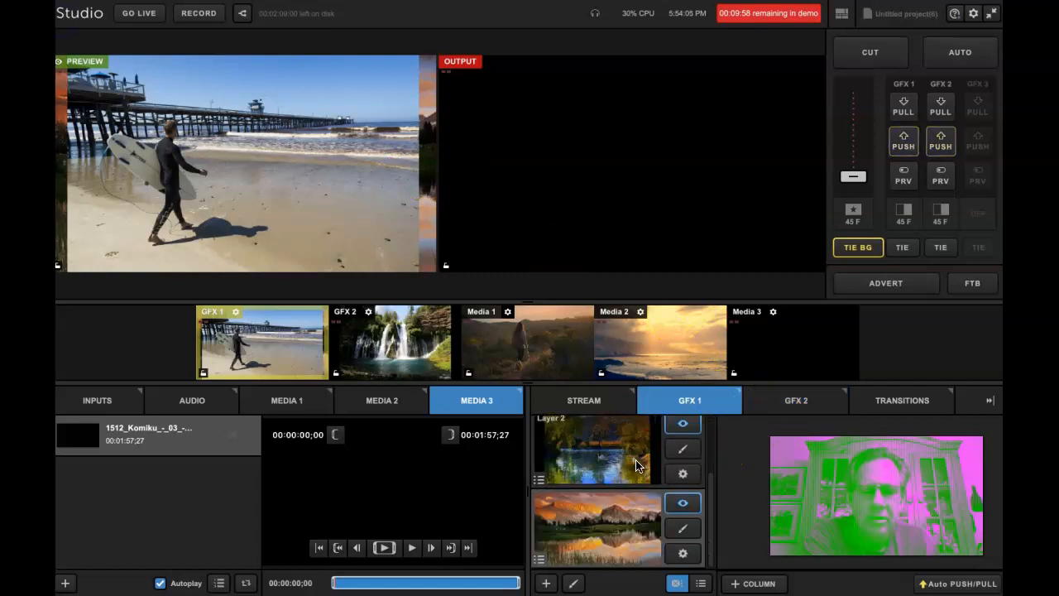
{"action": "left_click", "coordinate": [796, 400]}
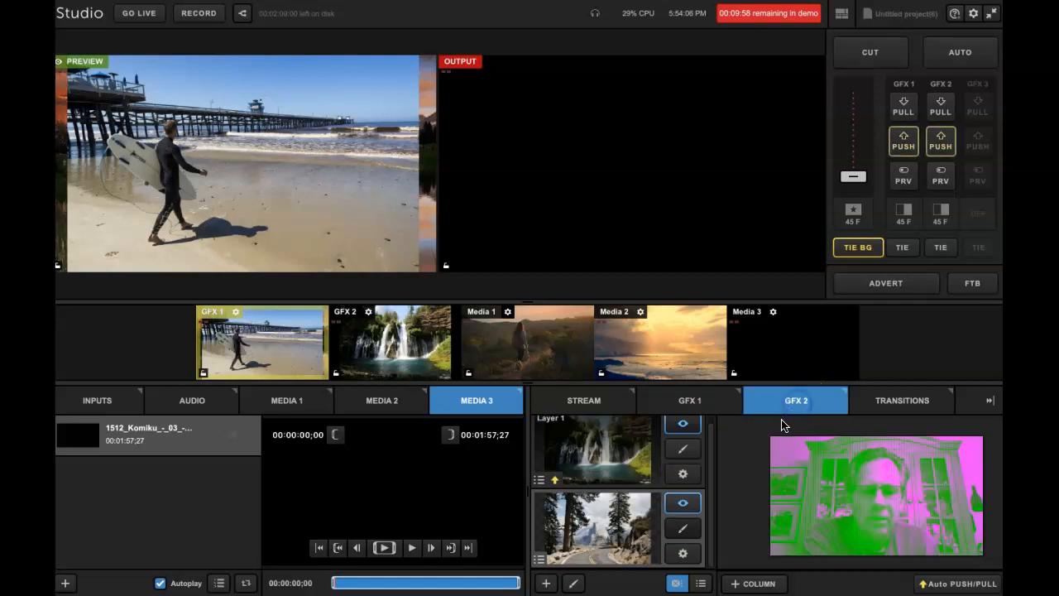
{"action": "scroll", "coordinate": [643, 489], "scroll_direction": "up", "scroll_amount": 2}
{"action": "left_click", "coordinate": [674, 404]}
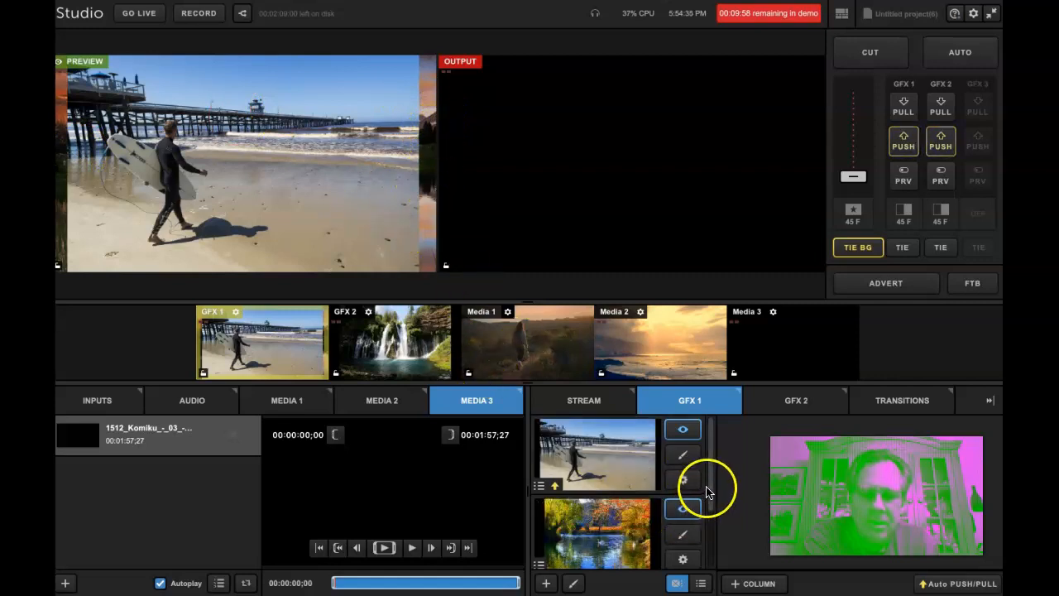
{"action": "left_click_drag", "start_coordinate": [710, 491], "coordinate": [709, 538]}
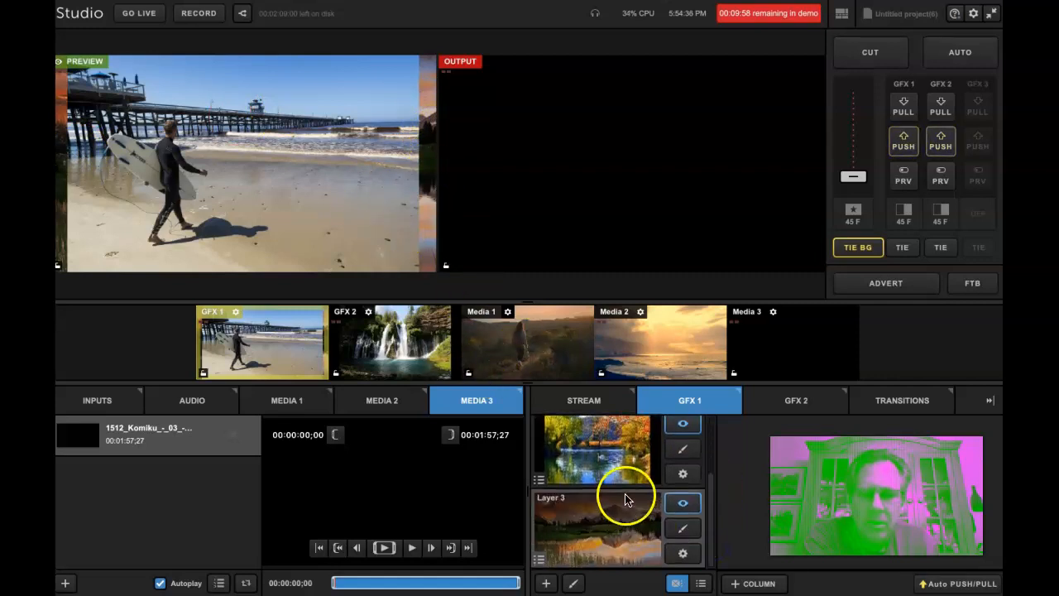
{"action": "scroll", "coordinate": [712, 513], "scroll_direction": "up", "scroll_amount": 2}
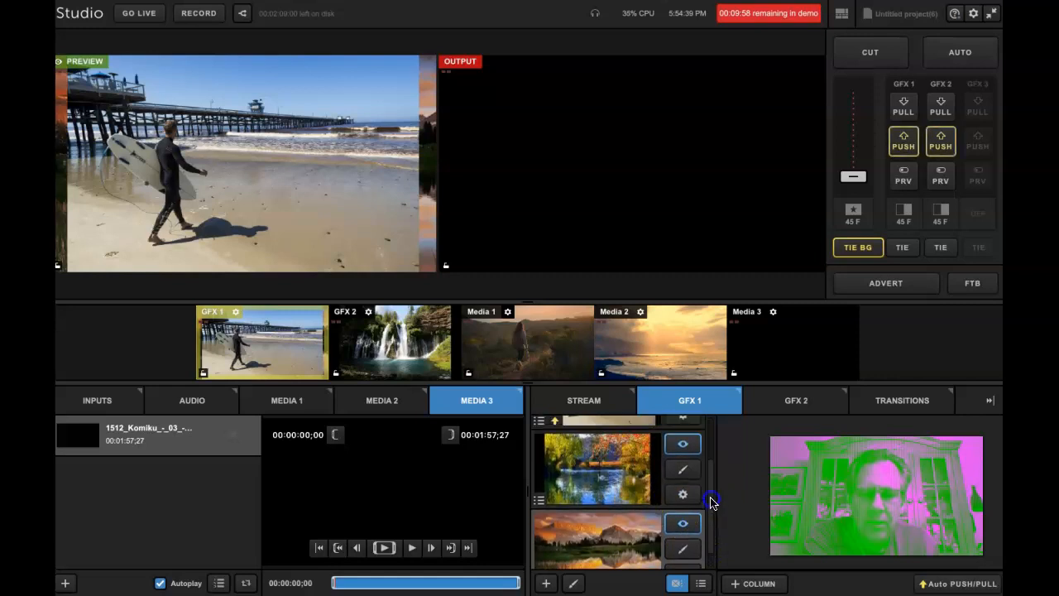
{"action": "scroll", "coordinate": [716, 521], "scroll_direction": "down", "scroll_amount": 2}
Step: Hide Layer 3 and Layer 2 in GFX 1, keeping only Layer 1 visible
{"action": "left_click", "coordinate": [673, 512]}
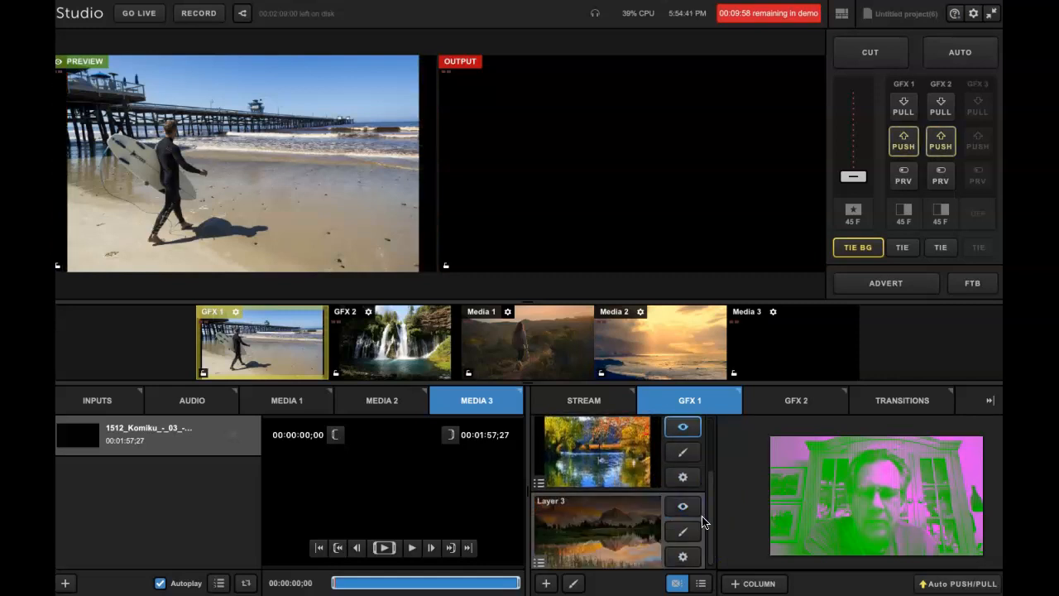
{"action": "left_click", "coordinate": [681, 509]}
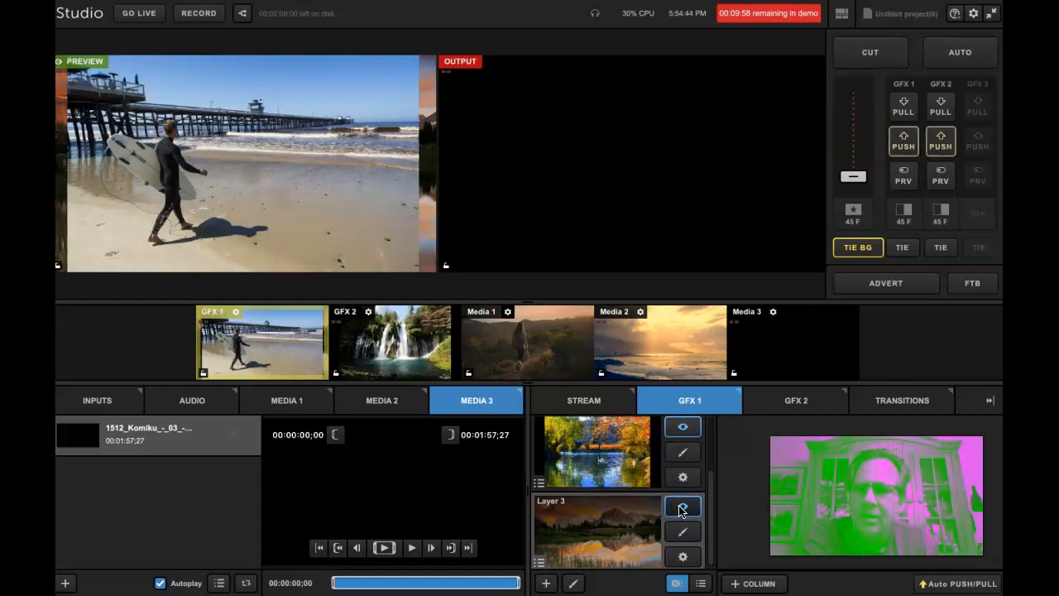
{"action": "left_click", "coordinate": [683, 508]}
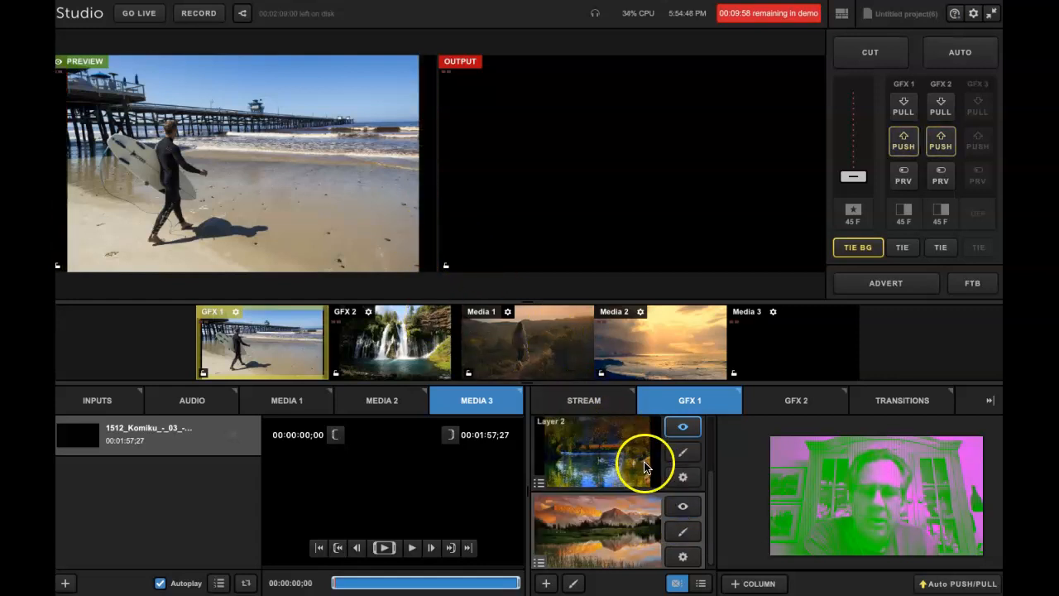
{"action": "scroll", "coordinate": [644, 463], "scroll_direction": "up", "scroll_amount": 1}
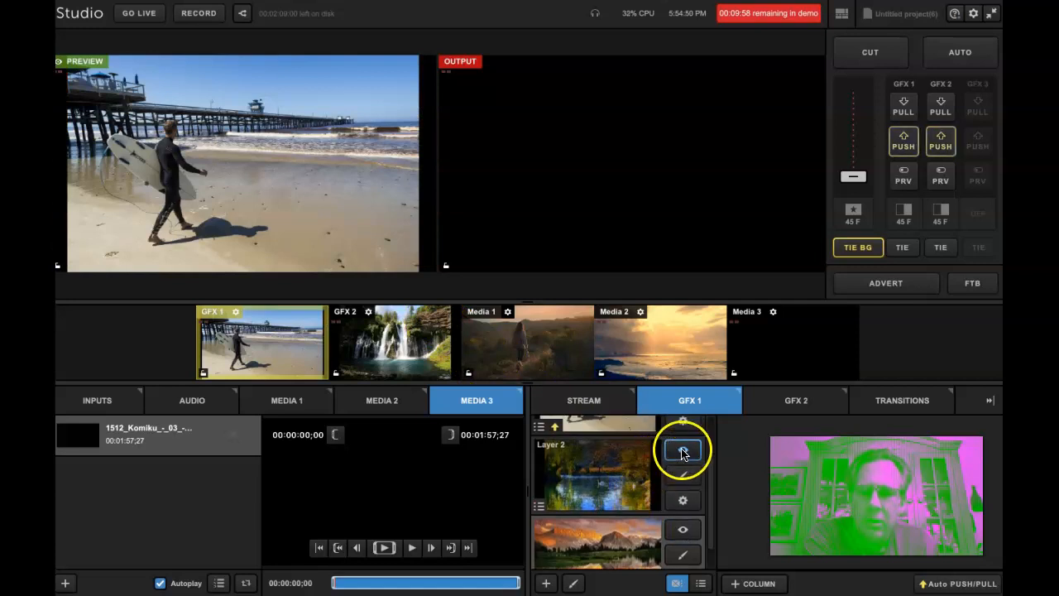
{"action": "left_click", "coordinate": [683, 452]}
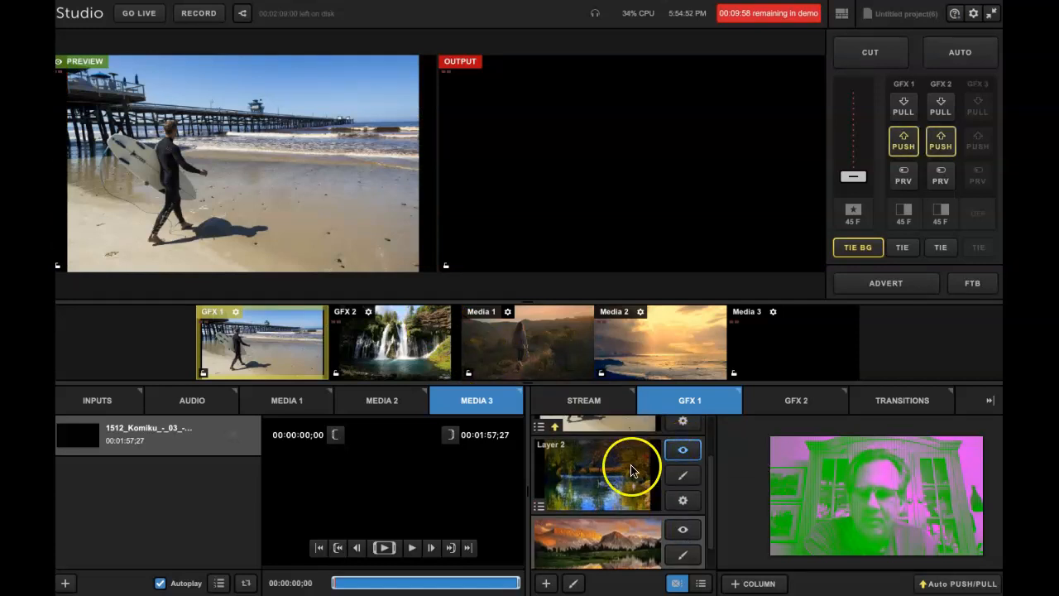
{"action": "scroll", "coordinate": [638, 468], "scroll_direction": "up", "scroll_amount": 2}
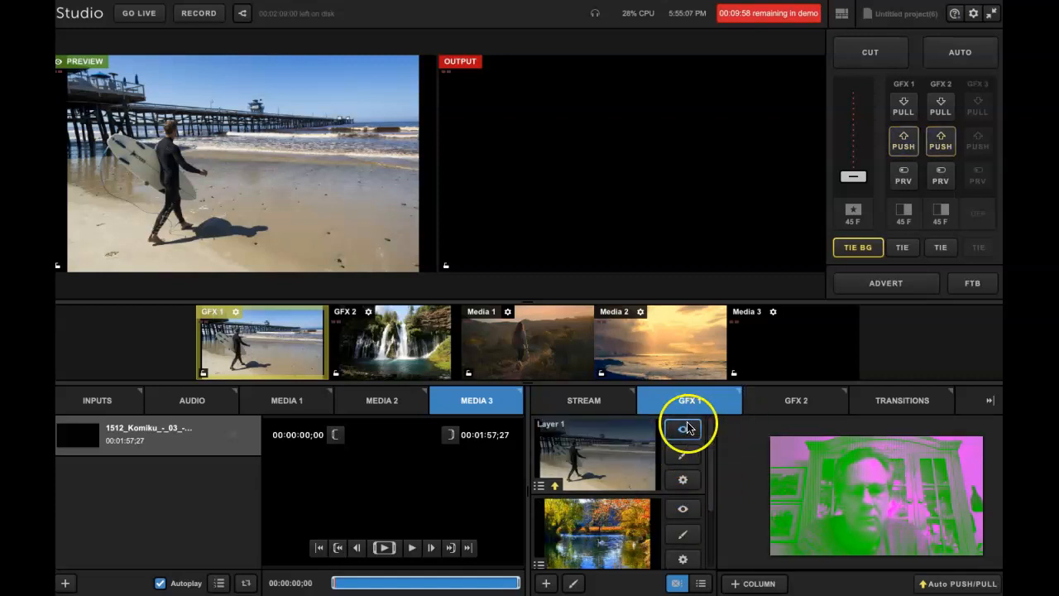
Step: Hide Layer 2 in GFX 2 and return to the GFX 1 layers
{"action": "left_click", "coordinate": [769, 401]}
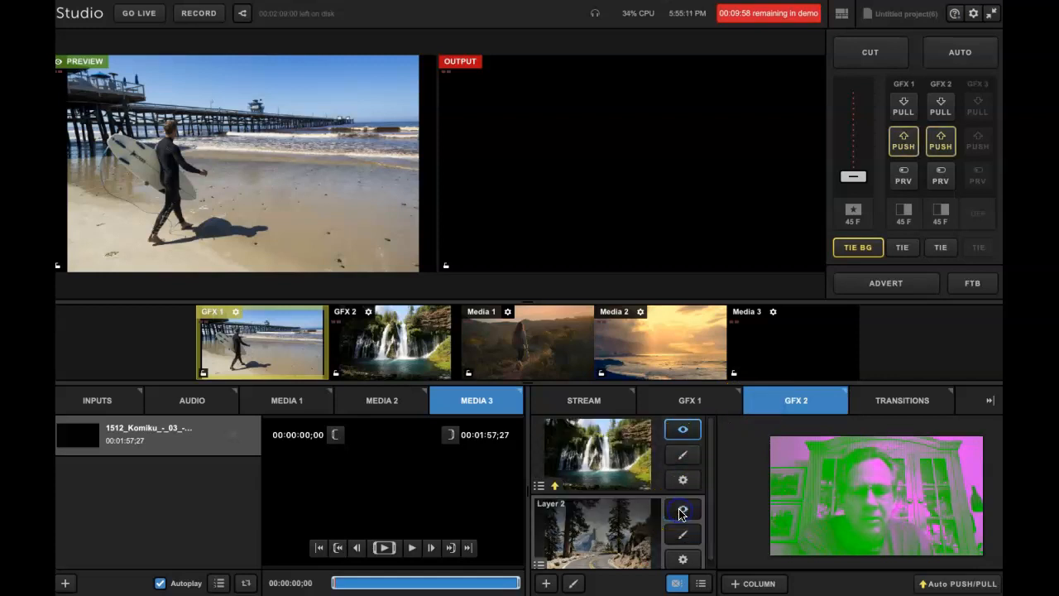
{"action": "scroll", "coordinate": [629, 485], "scroll_direction": "down", "scroll_amount": 1}
{"action": "left_click", "coordinate": [687, 402]}
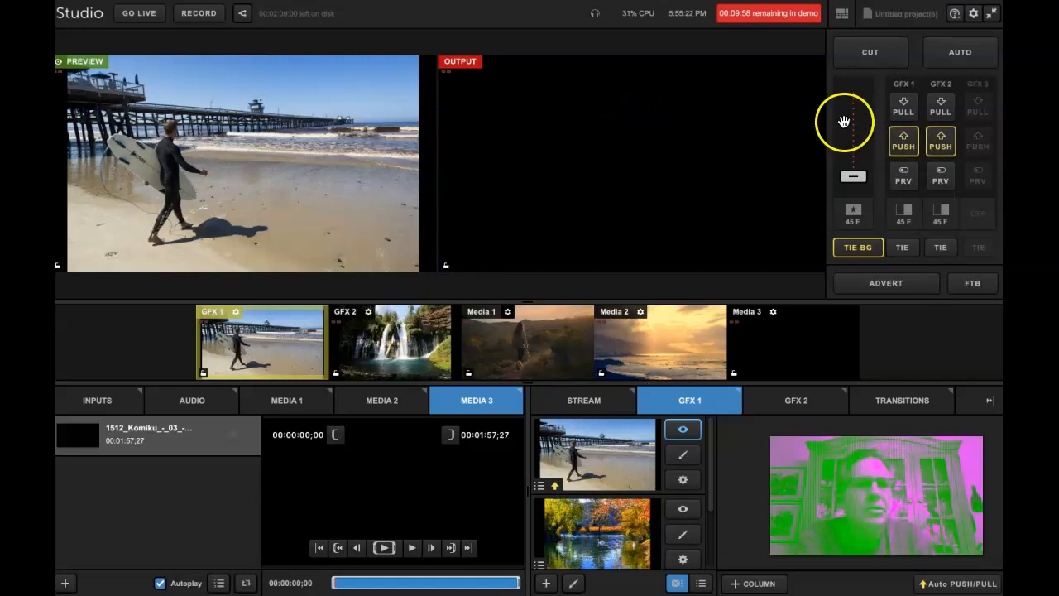
Step: Cut GFX 1 to the output, put GFX 2 in preview and bring it to the output with an automatic transition
{"action": "left_click", "coordinate": [870, 62]}
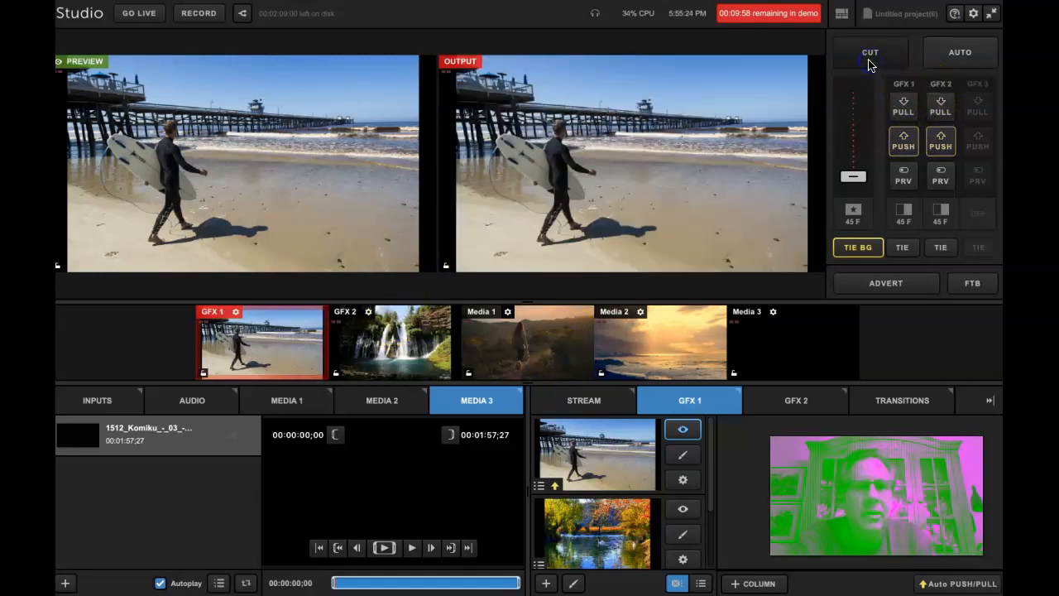
{"action": "left_click", "coordinate": [440, 355]}
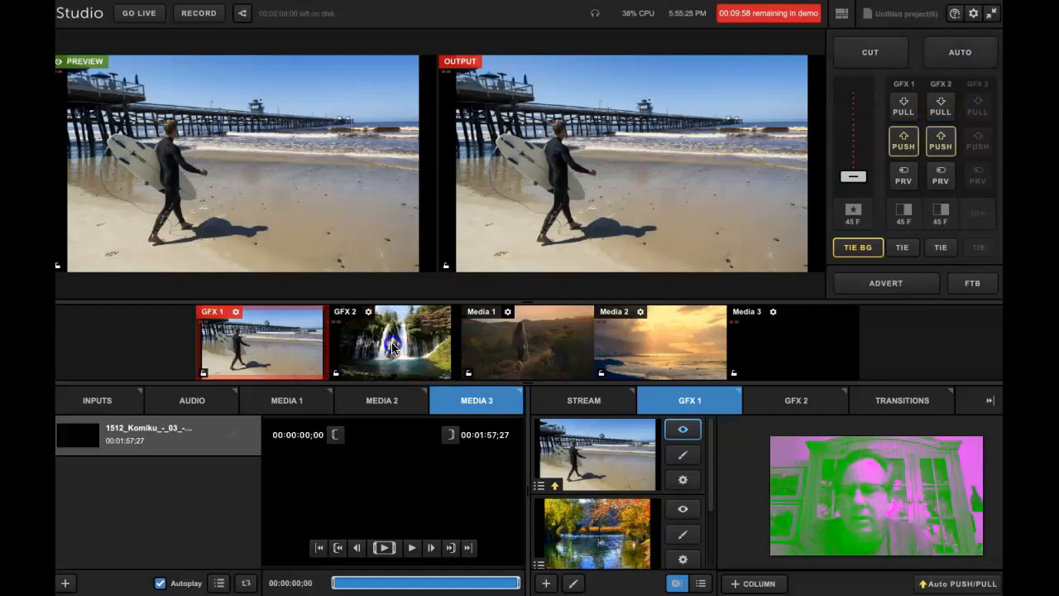
{"action": "left_click", "coordinate": [958, 58]}
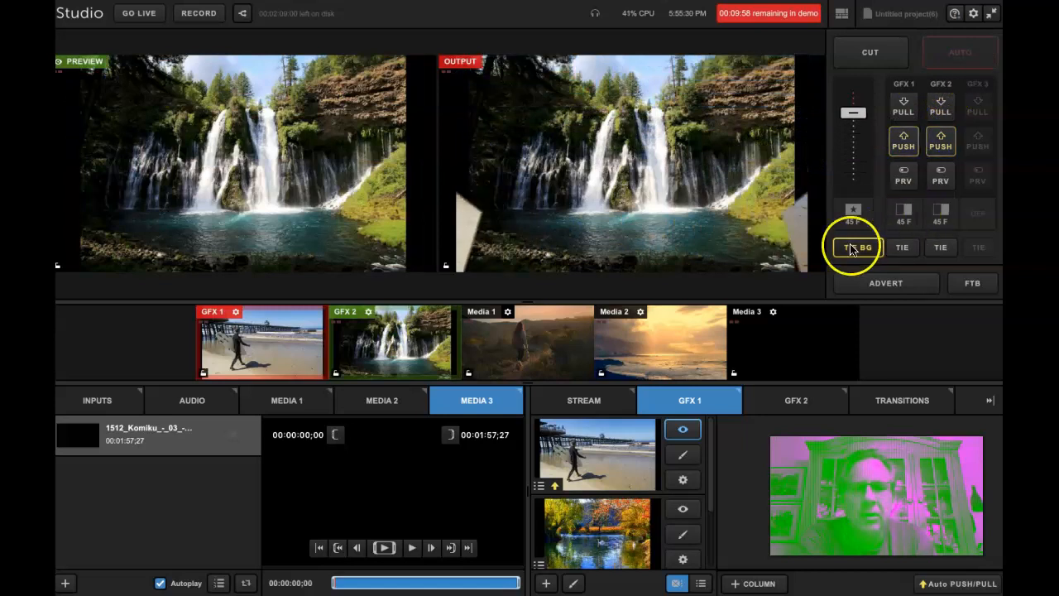
Step: Choose Fade as the main transition
{"action": "left_click", "coordinate": [899, 406]}
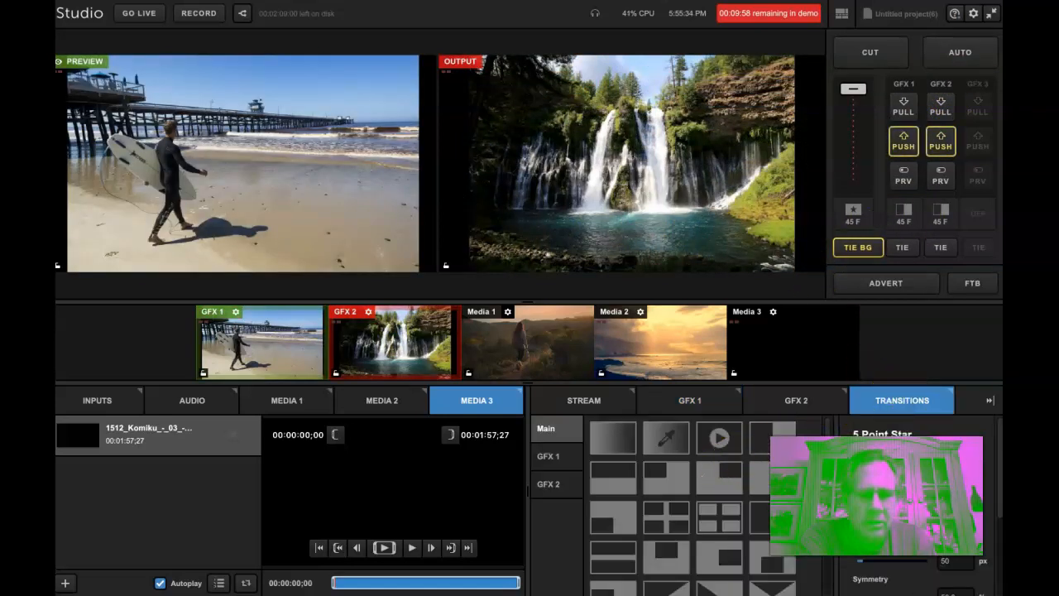
{"action": "scroll", "coordinate": [695, 505], "scroll_direction": "down", "scroll_amount": 1}
{"action": "scroll", "coordinate": [840, 433], "scroll_direction": "up", "scroll_amount": 1}
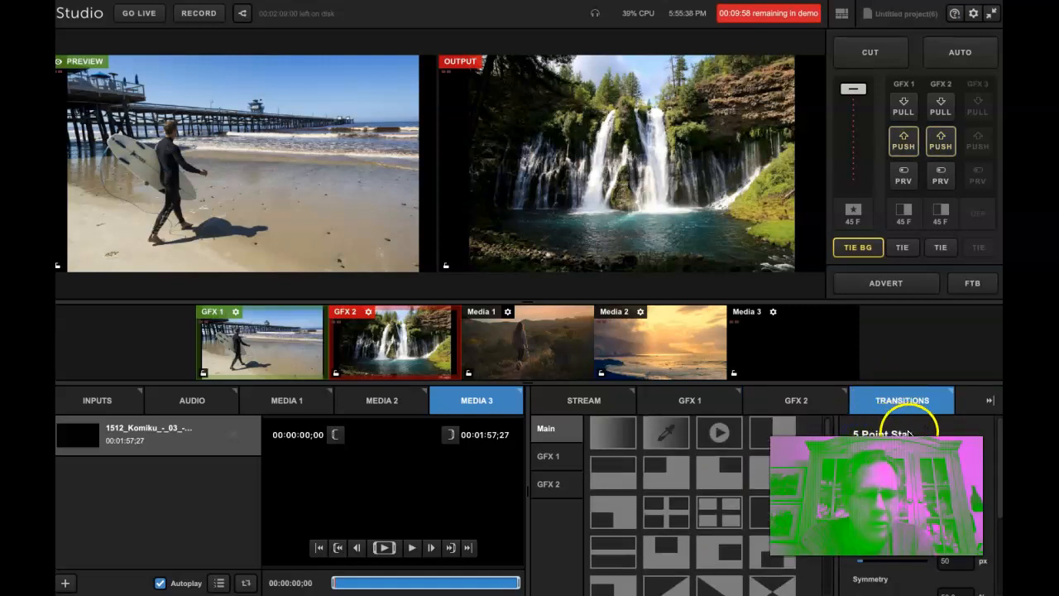
{"action": "left_click", "coordinate": [619, 433]}
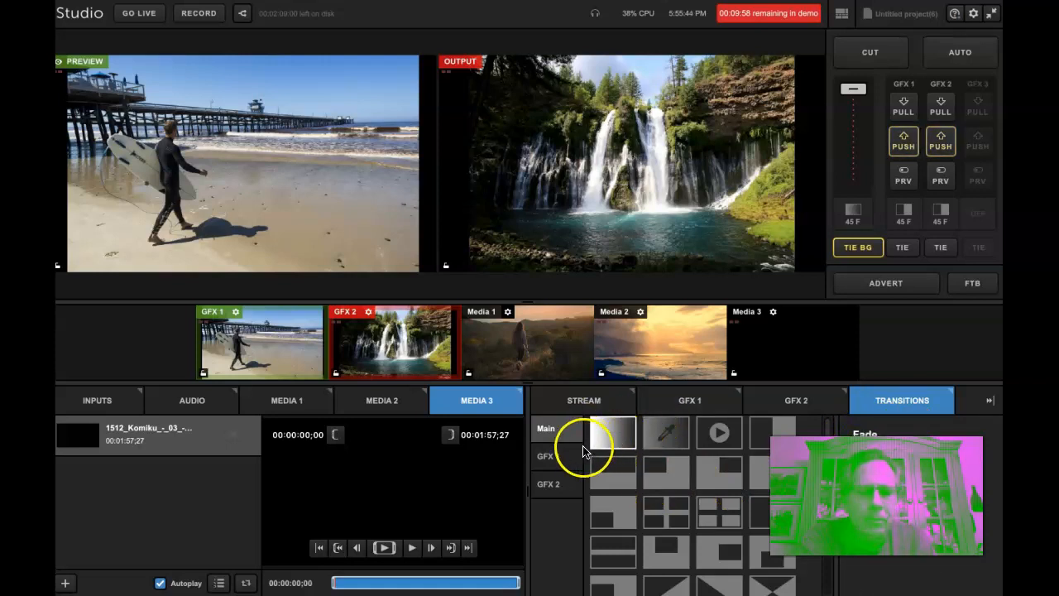
Step: Set the main fade's duration to 30 frames and test it with automatic transitions between GFX 1 and GFX 2
{"action": "left_click", "coordinate": [935, 57]}
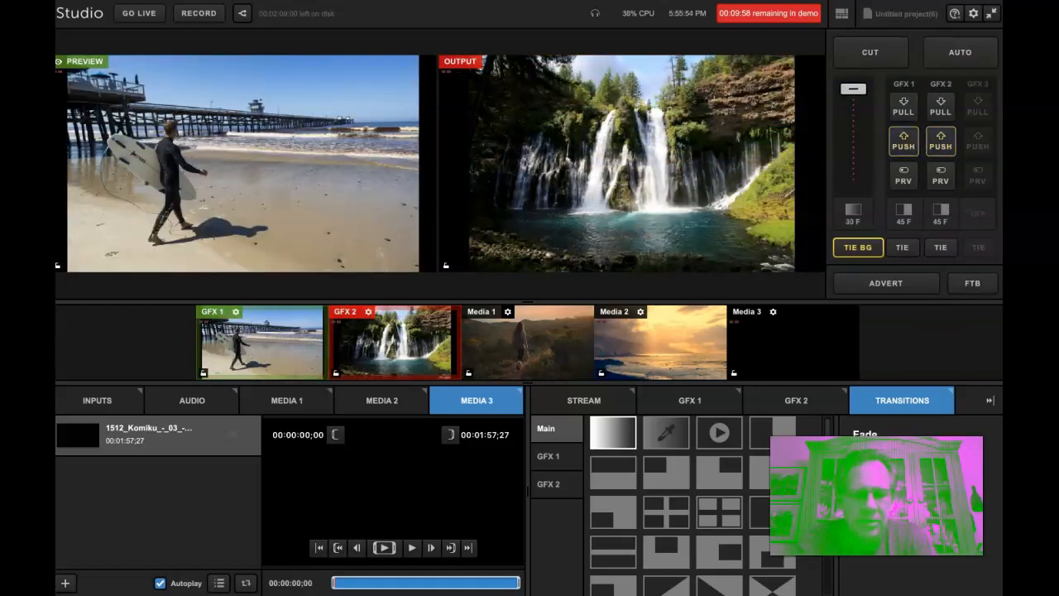
{"action": "left_click", "coordinate": [964, 64]}
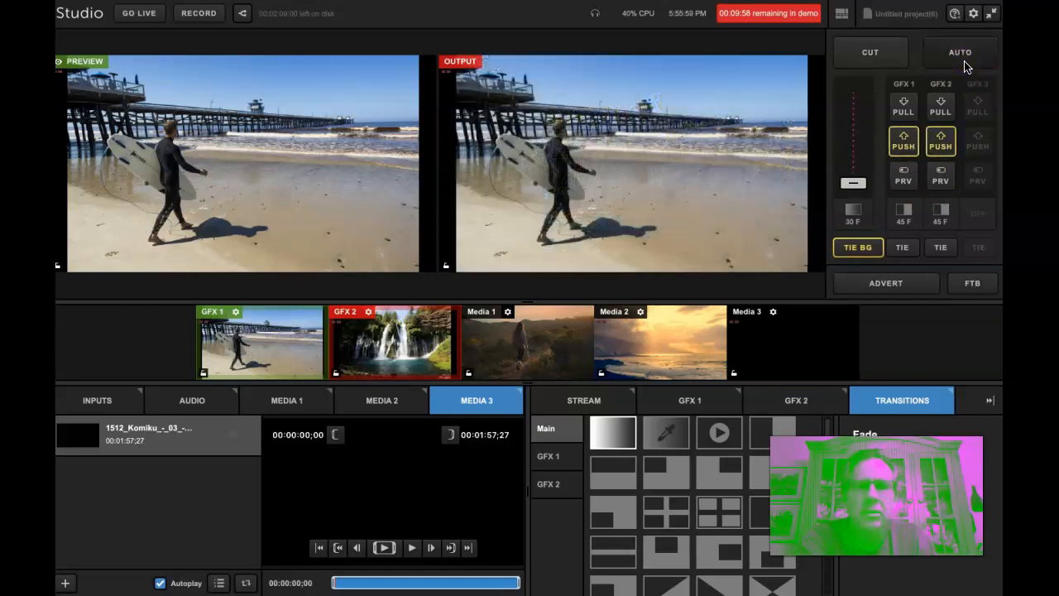
{"action": "left_click", "coordinate": [964, 64]}
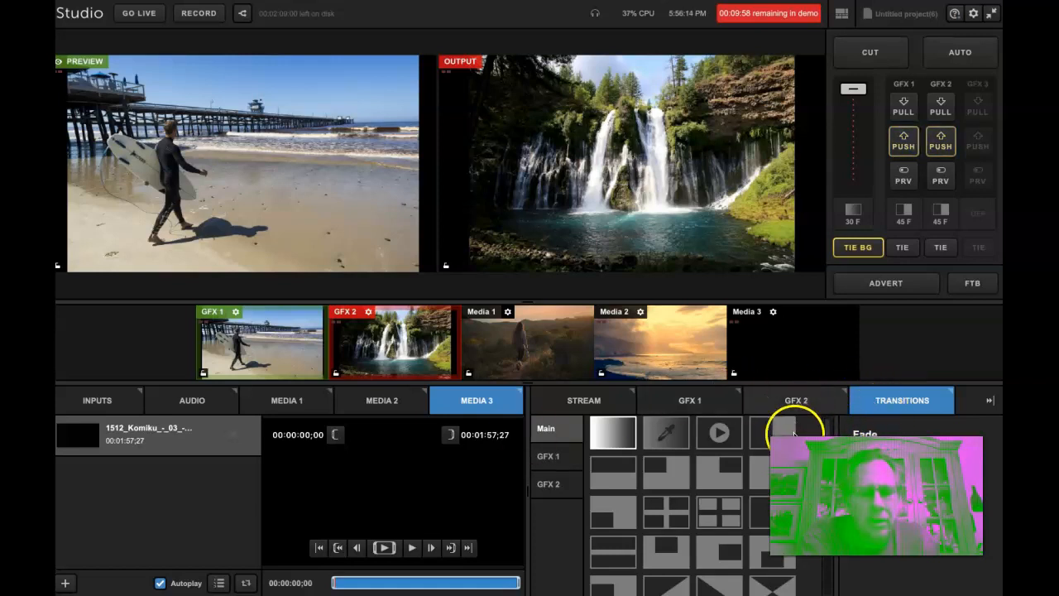
Step: Look through the available transition styles and return to the GFX 1 layers
{"action": "scroll", "coordinate": [824, 432], "scroll_direction": "down", "scroll_amount": 2}
{"action": "scroll", "coordinate": [827, 431], "scroll_direction": "up", "scroll_amount": 2}
{"action": "left_click", "coordinate": [710, 409]}
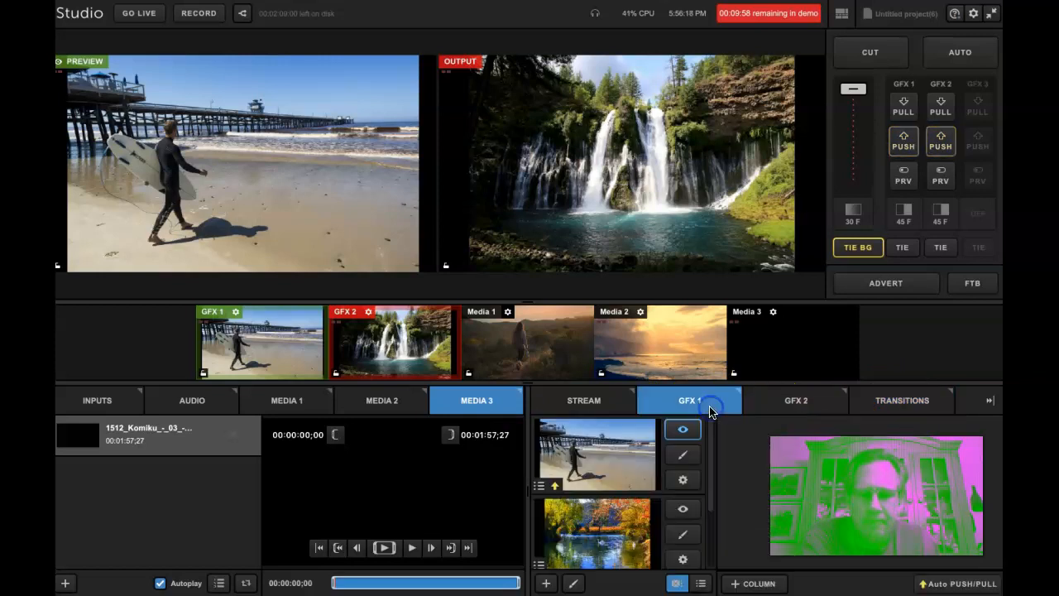
Step: Collapse the group of stream, GFX and transitions modules and expand it again
{"action": "left_click", "coordinate": [989, 403]}
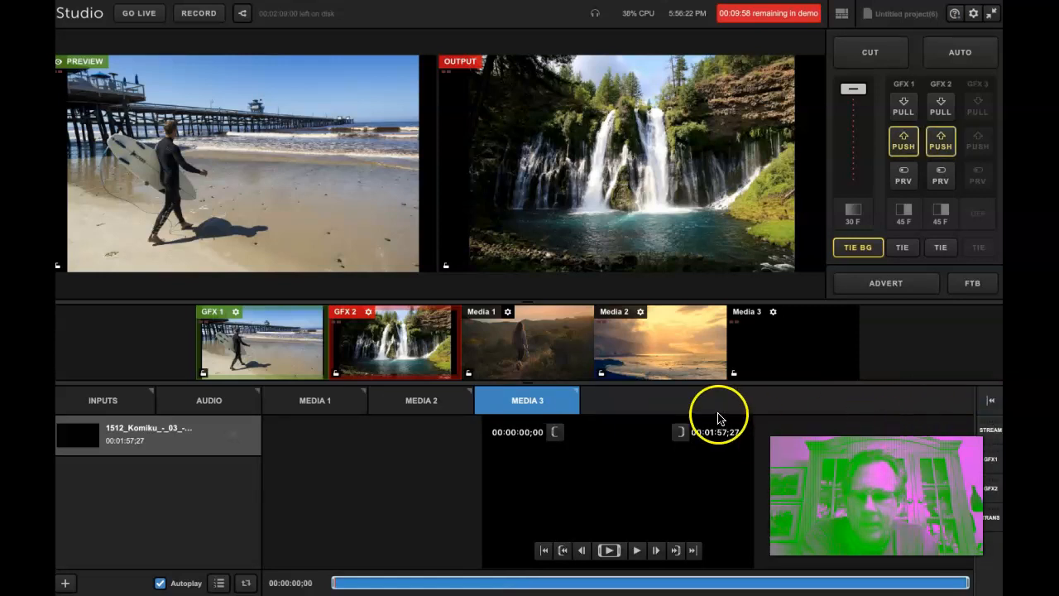
{"action": "left_click", "coordinate": [990, 402]}
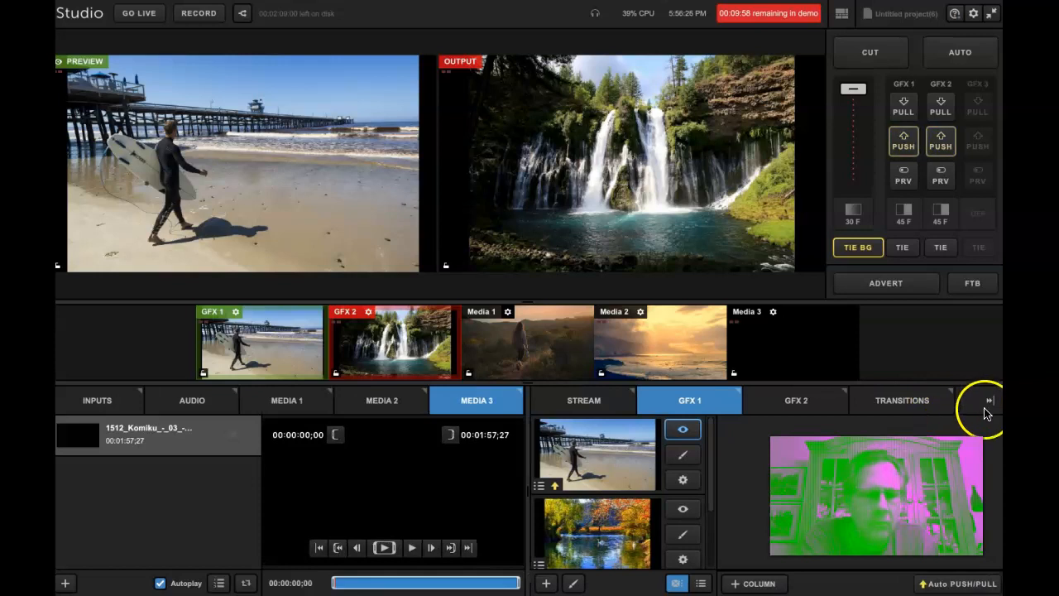
{"action": "left_click", "coordinate": [989, 403]}
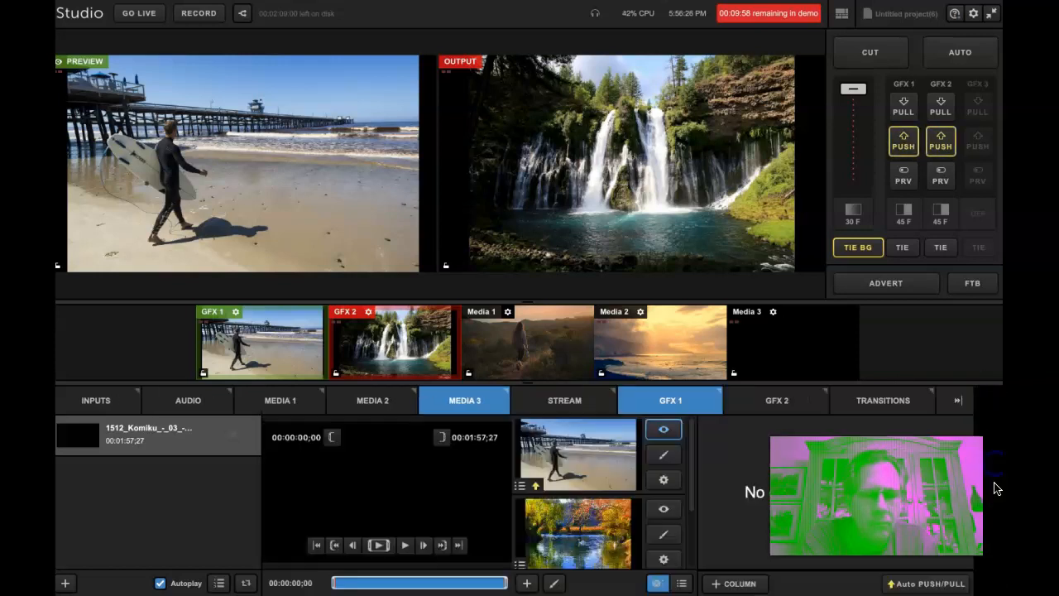
{"action": "left_click", "coordinate": [995, 494]}
{"action": "left_click", "coordinate": [990, 403]}
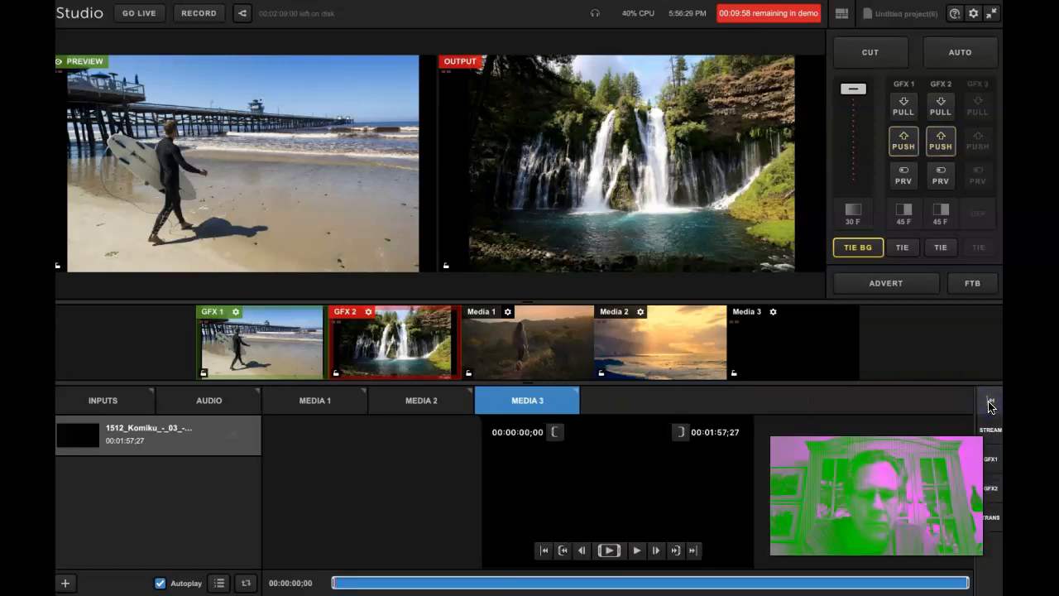
{"action": "left_click", "coordinate": [989, 403]}
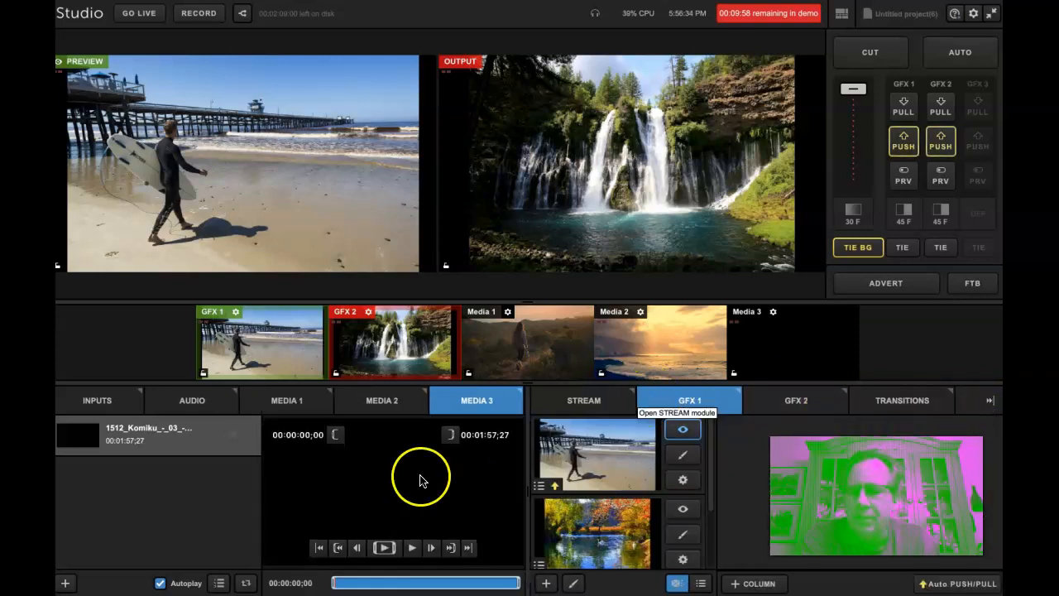
Step: Play the Media 3 music track while checking its level in the audio mixer, and stop it back at the start
{"action": "left_click", "coordinate": [192, 402]}
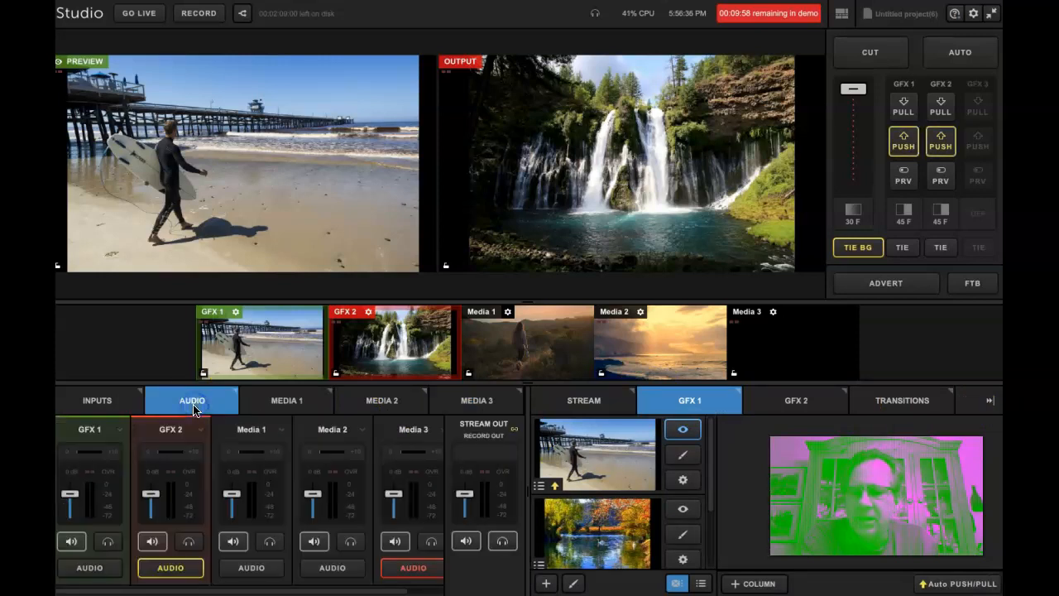
{"action": "left_click", "coordinate": [466, 401]}
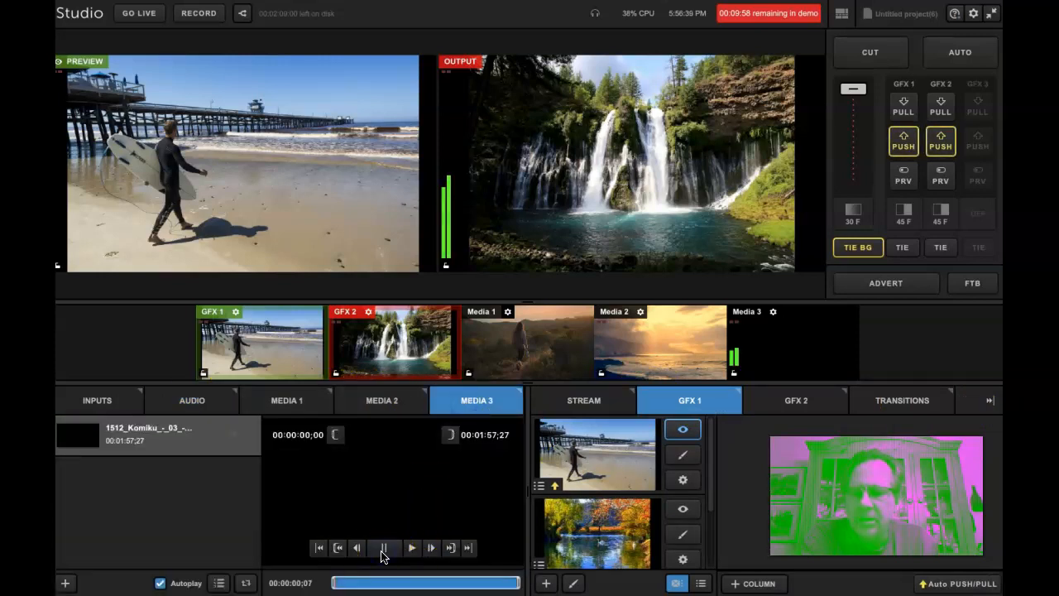
{"action": "left_click", "coordinate": [192, 402]}
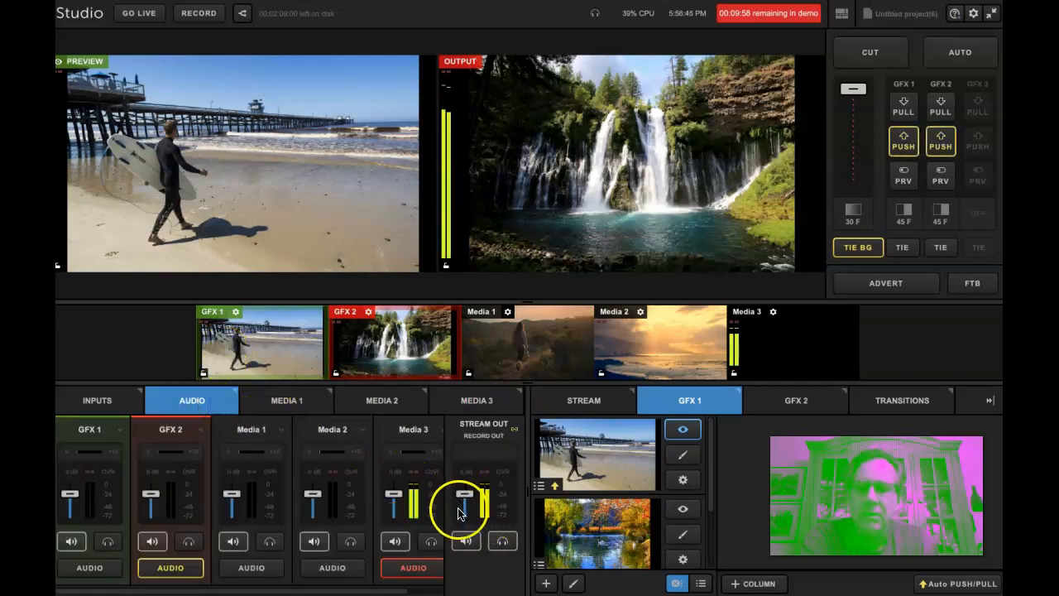
{"action": "left_click", "coordinate": [473, 401]}
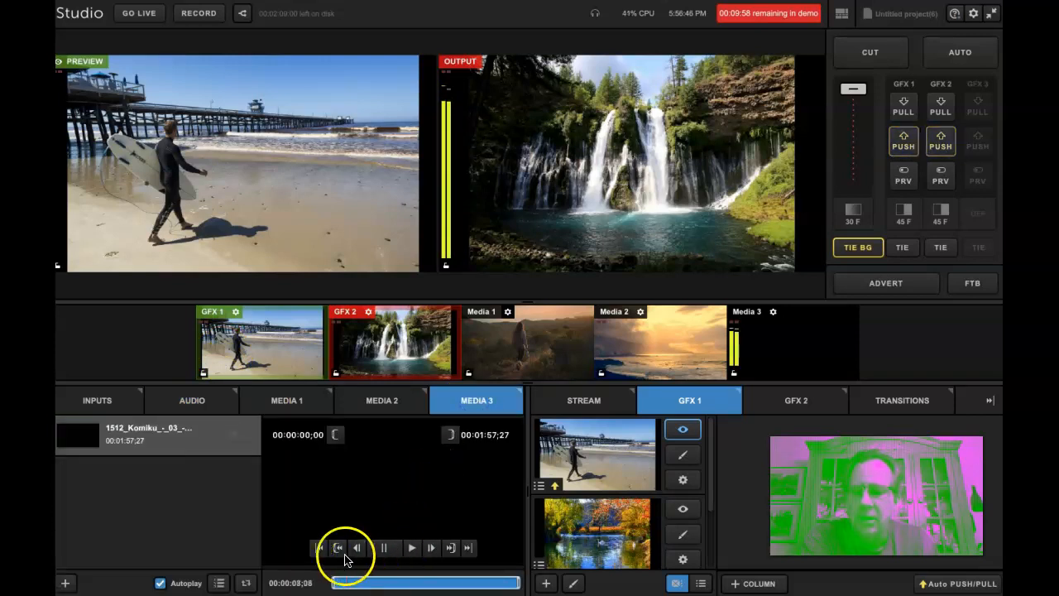
{"action": "left_click", "coordinate": [320, 549]}
{"action": "left_click", "coordinate": [383, 549]}
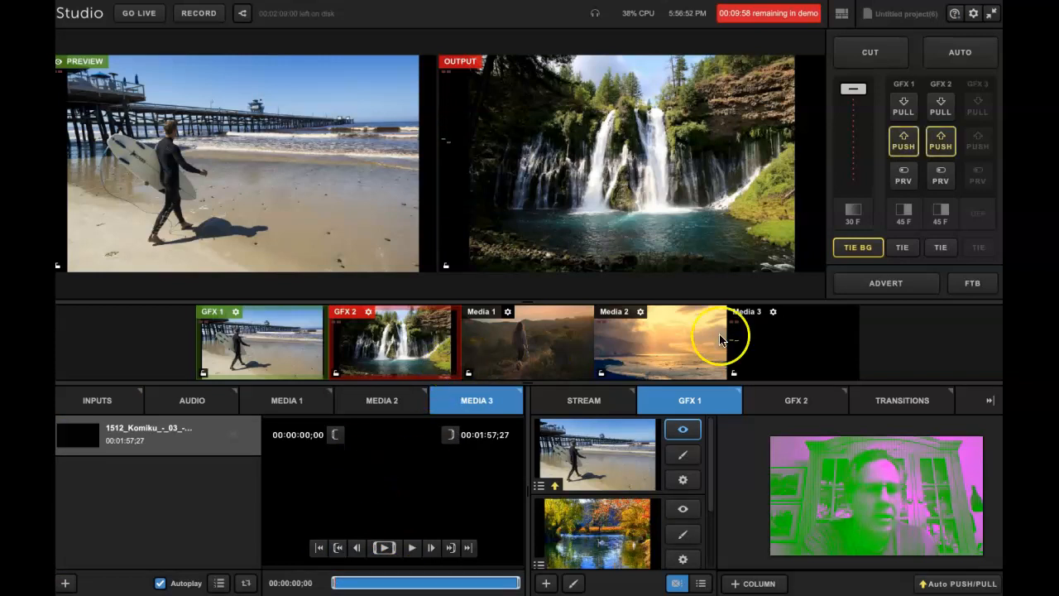
Step: Fade the output to black and open the Media 3 playlist
{"action": "left_click", "coordinate": [114, 403]}
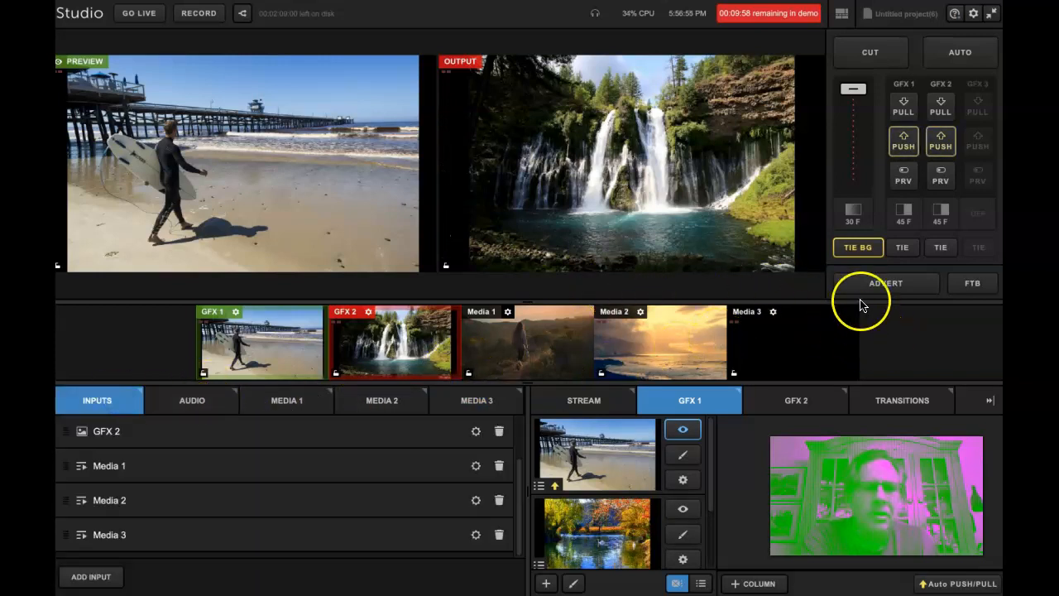
{"action": "left_click", "coordinate": [968, 284]}
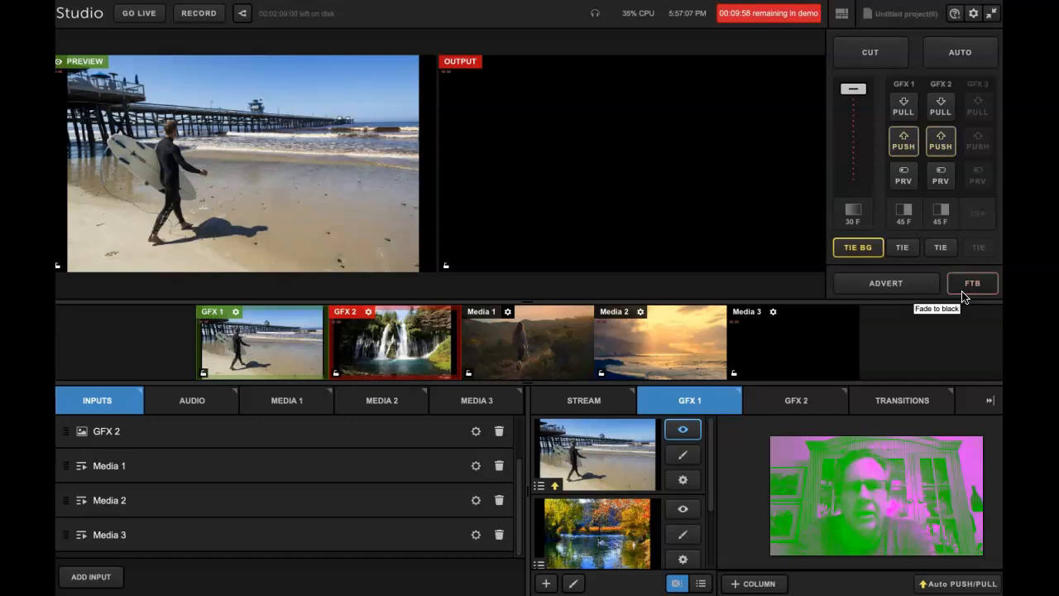
{"action": "left_click", "coordinate": [964, 290]}
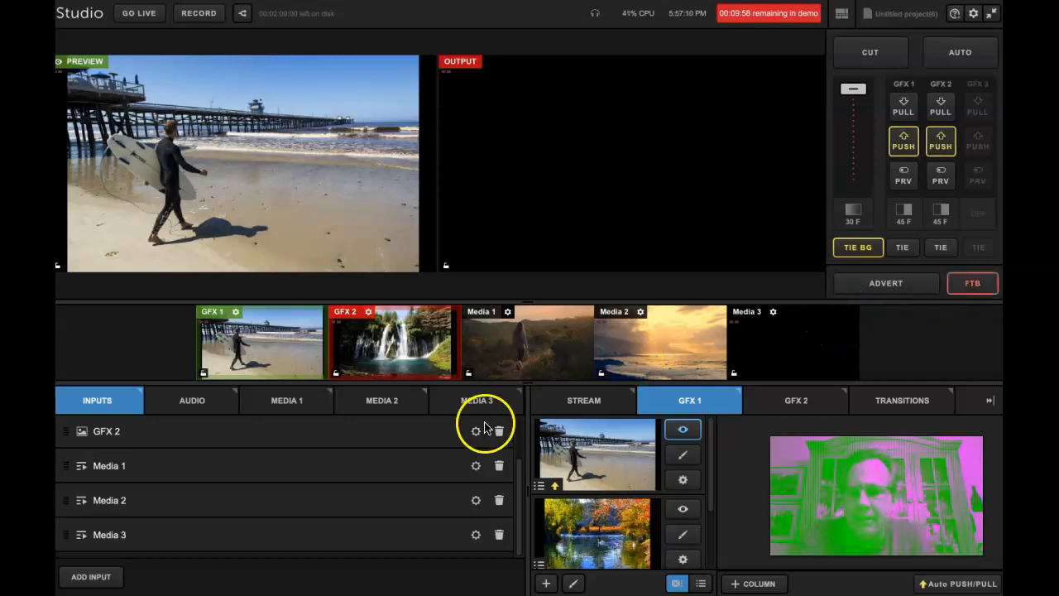
{"action": "left_click", "coordinate": [477, 401]}
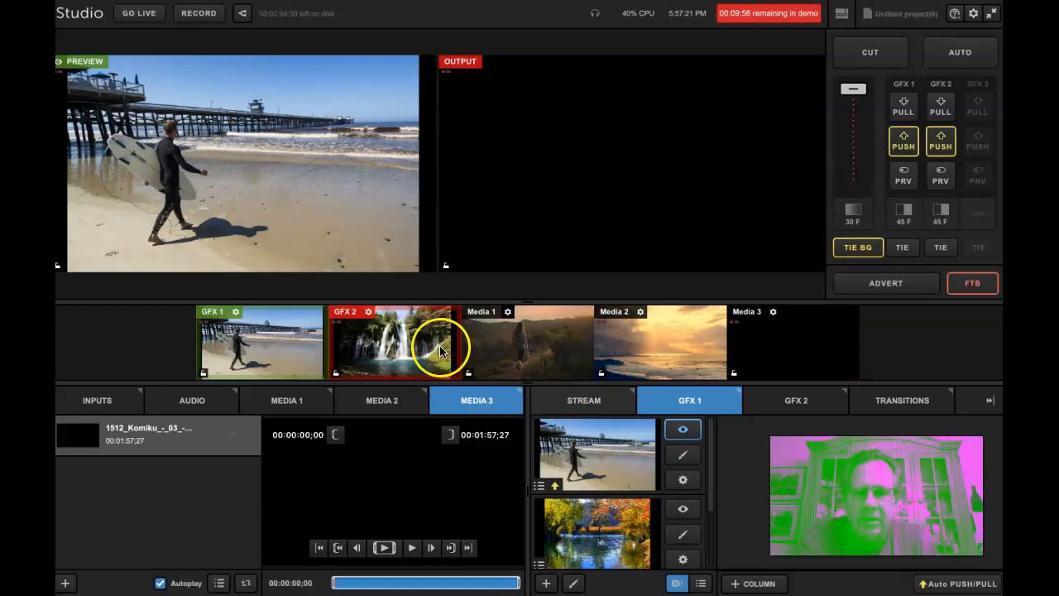
Step: Check the GFX 2 layers and, in GFX 1, show Layer 2 and switch back to Layer 1
{"action": "left_click", "coordinate": [605, 453]}
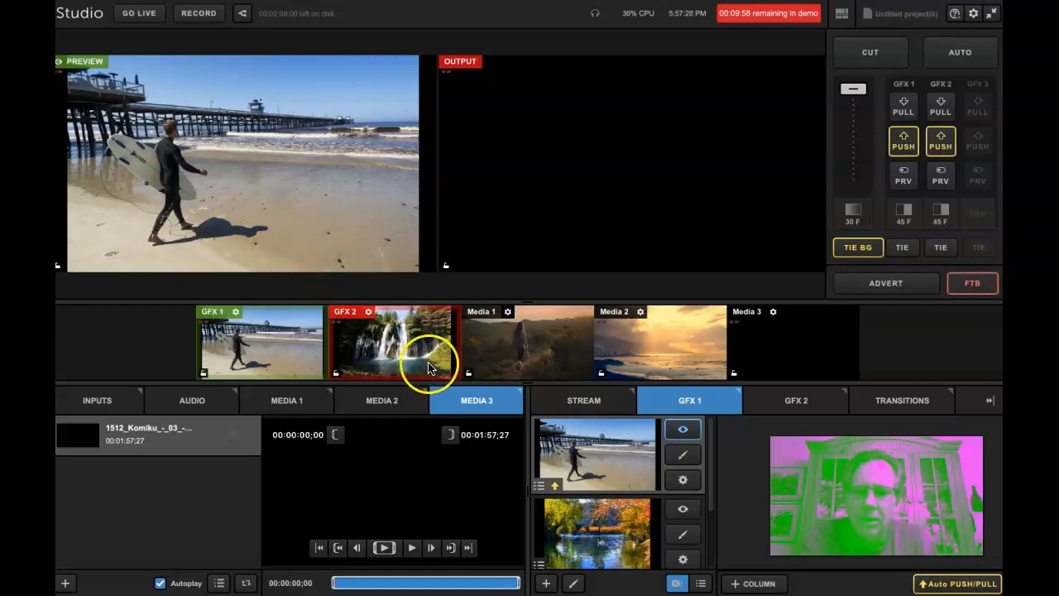
{"action": "left_click", "coordinate": [790, 408]}
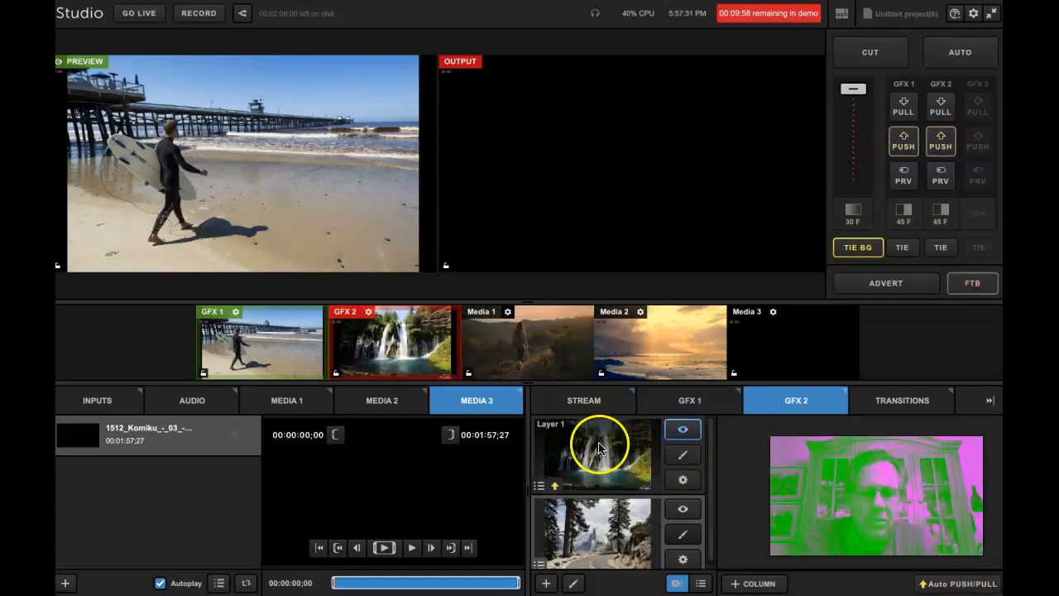
{"action": "left_click", "coordinate": [681, 402]}
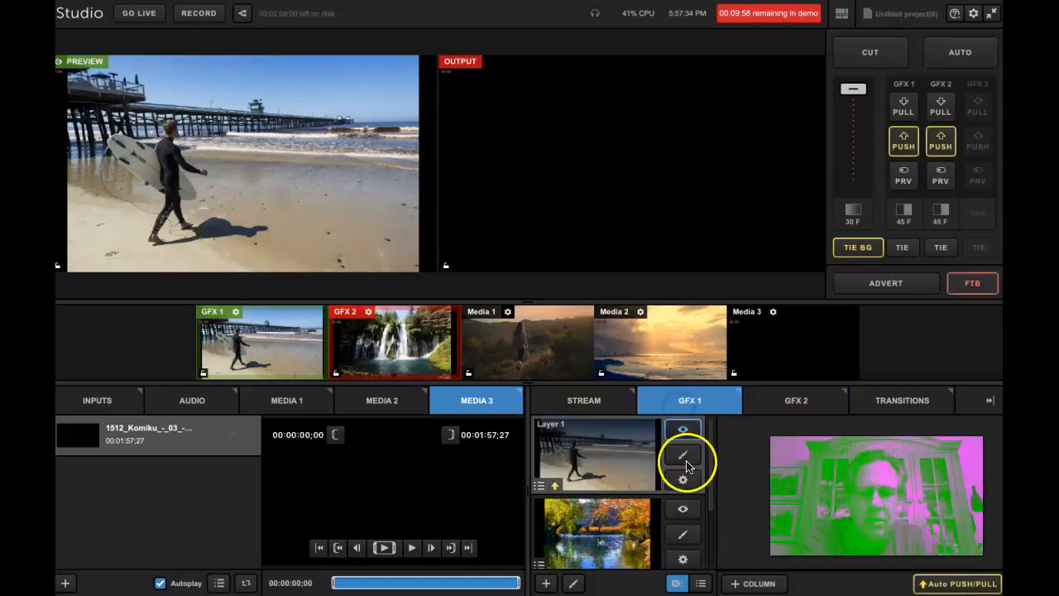
{"action": "left_click", "coordinate": [679, 513]}
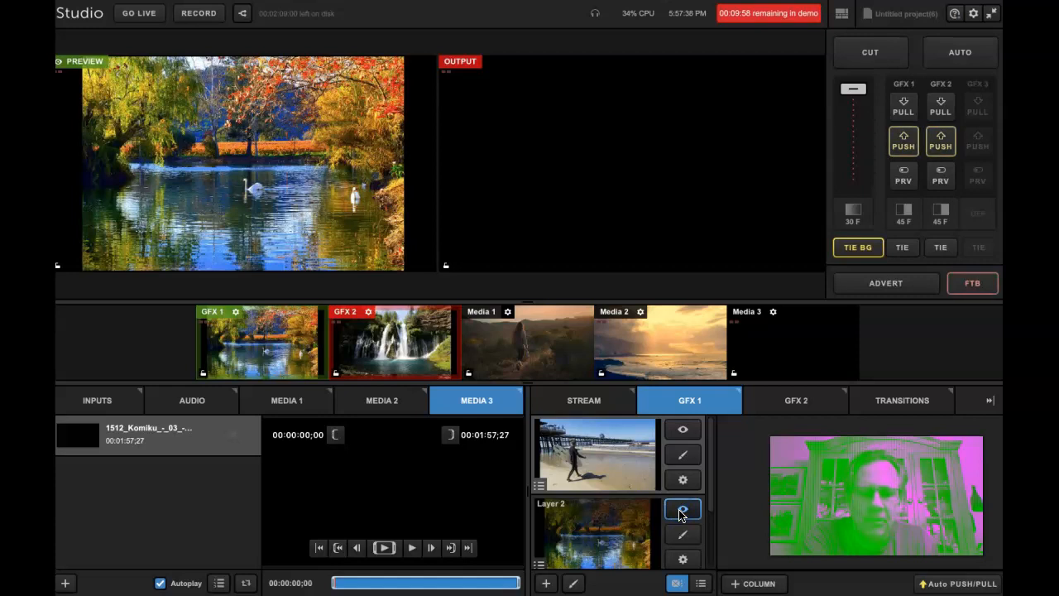
{"action": "left_click", "coordinate": [683, 430]}
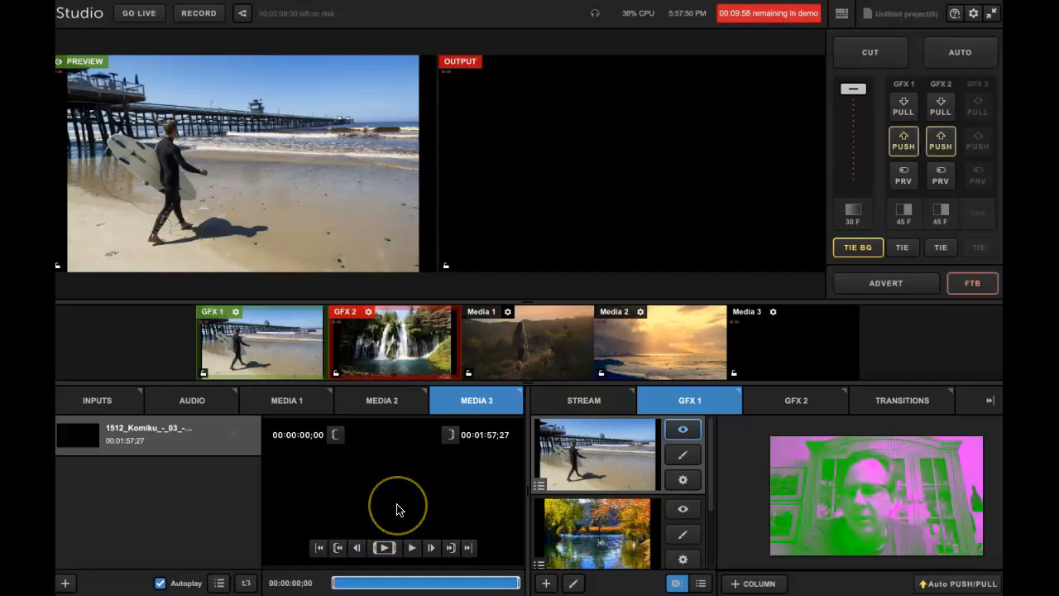
Step: Start the Media 3 music and bring GFX 1 to the output, fading up from black
{"action": "left_click", "coordinate": [384, 549]}
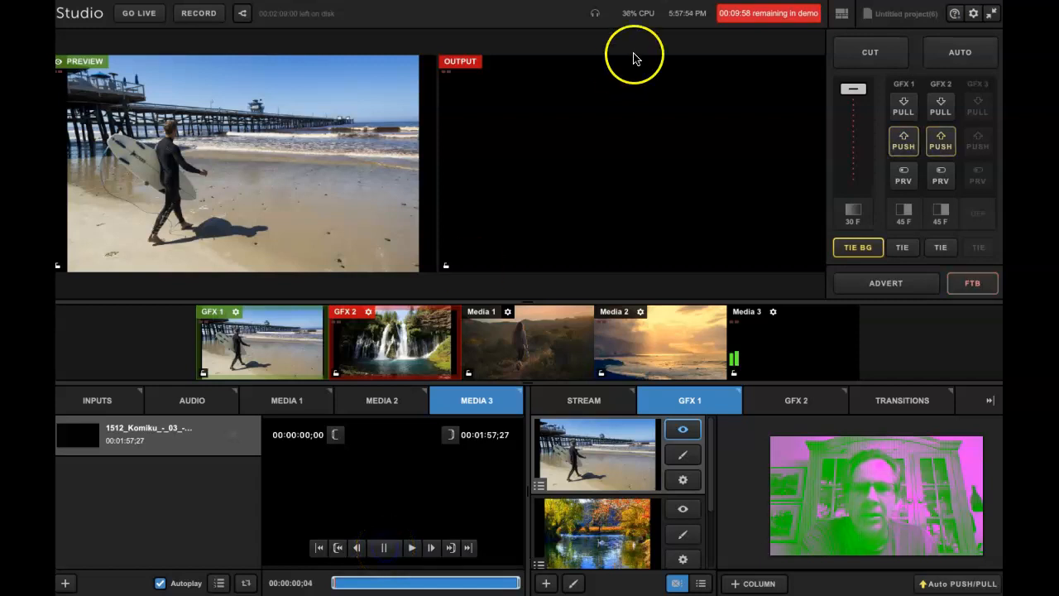
{"action": "left_click", "coordinate": [958, 51]}
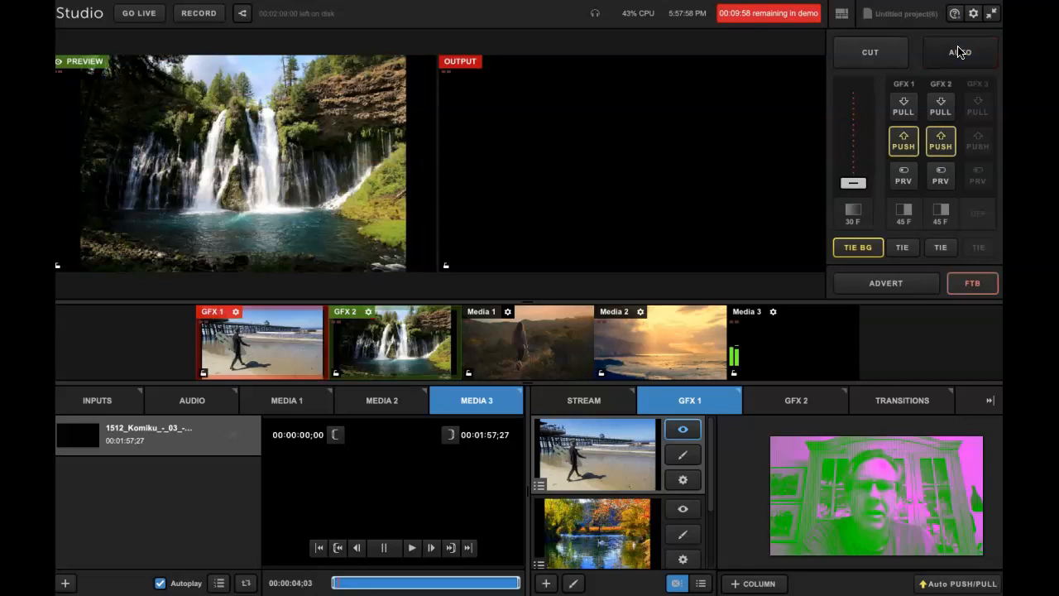
{"action": "left_click", "coordinate": [972, 284]}
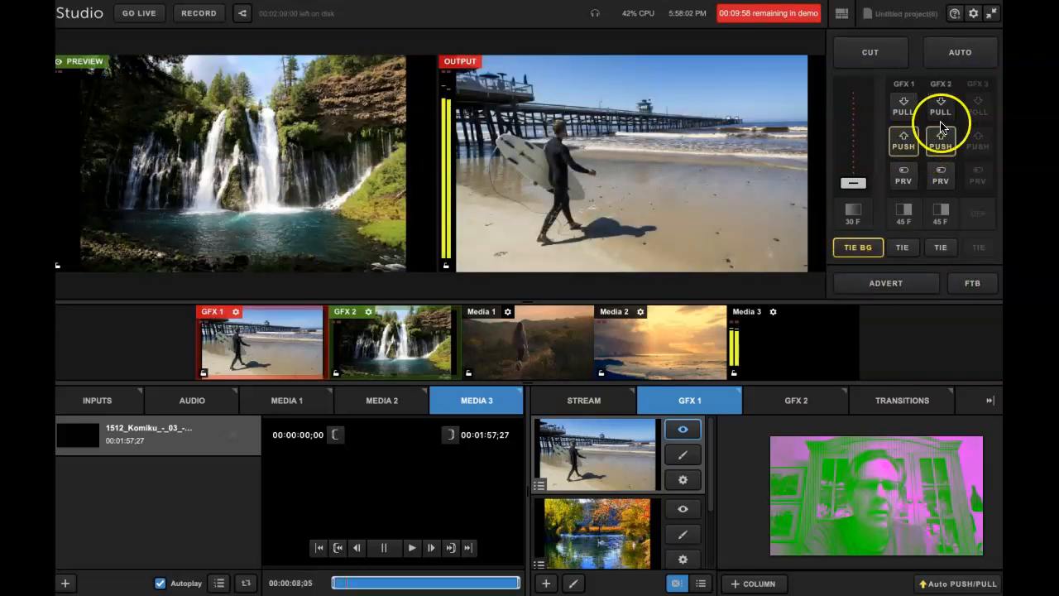
Step: Rewind and stop the Media 3 track, and review the project's list of inputs
{"action": "left_click", "coordinate": [320, 547]}
{"action": "left_click", "coordinate": [384, 547]}
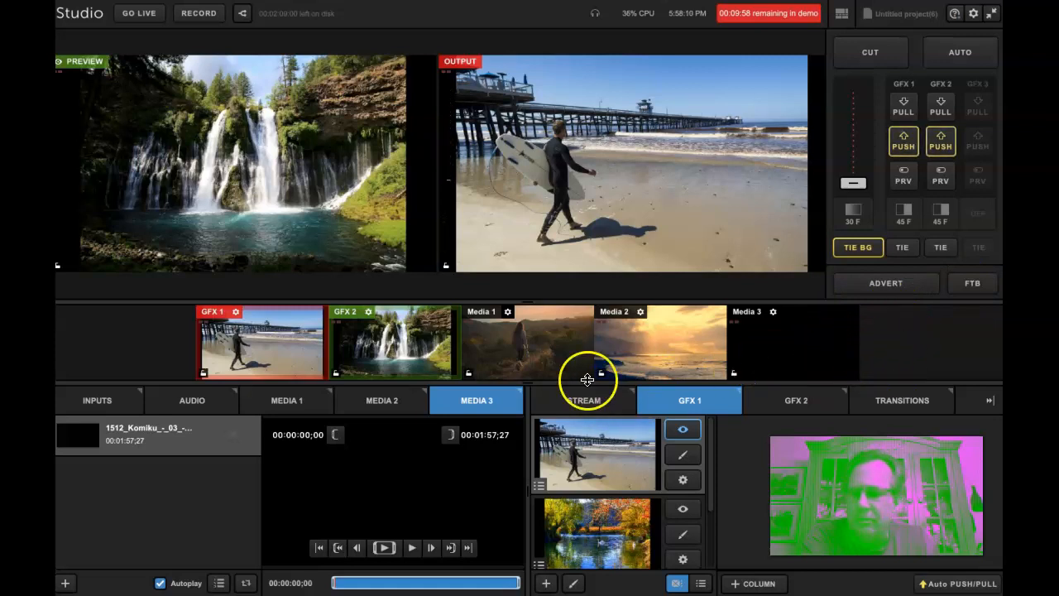
{"action": "left_click", "coordinate": [99, 413]}
{"action": "scroll", "coordinate": [138, 463], "scroll_direction": "up", "scroll_amount": 2}
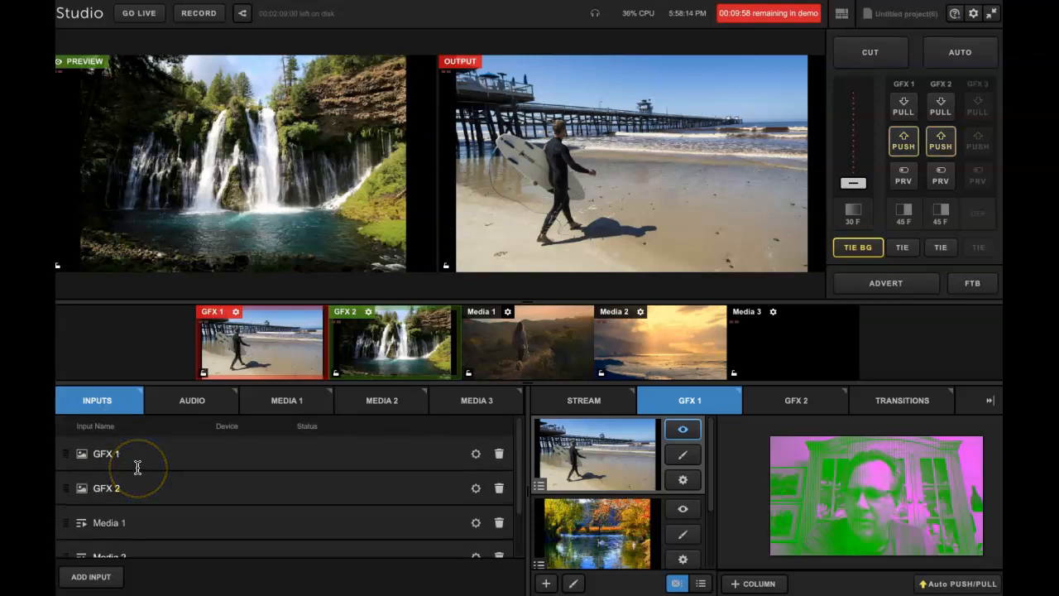
{"action": "scroll", "coordinate": [137, 467], "scroll_direction": "down", "scroll_amount": 2}
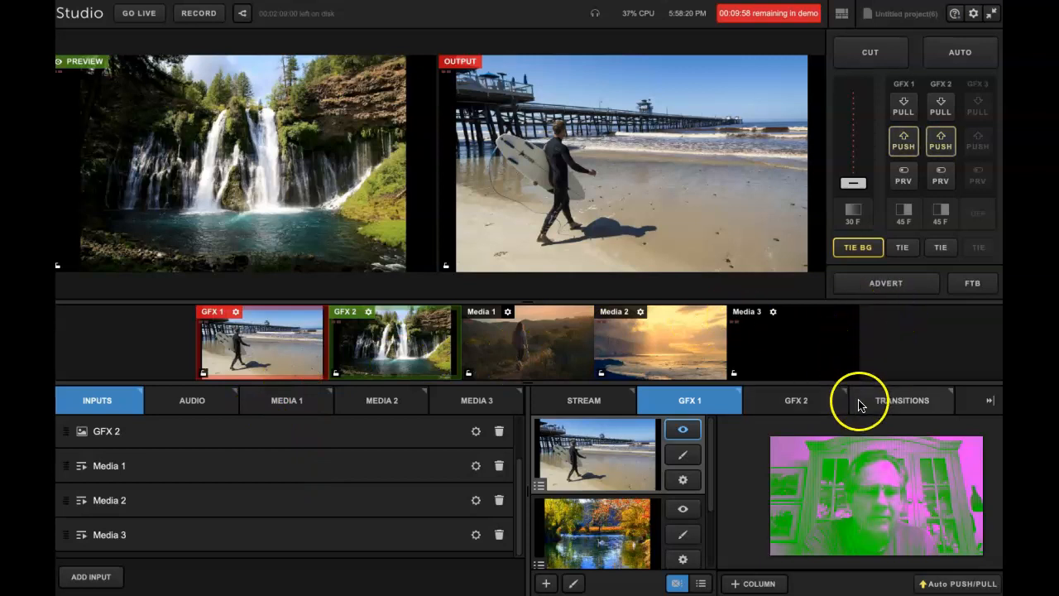
Step: Collapse and reopen the group of stream, GFX and transitions modules, and put Media 3 in preview
{"action": "left_click", "coordinate": [989, 400]}
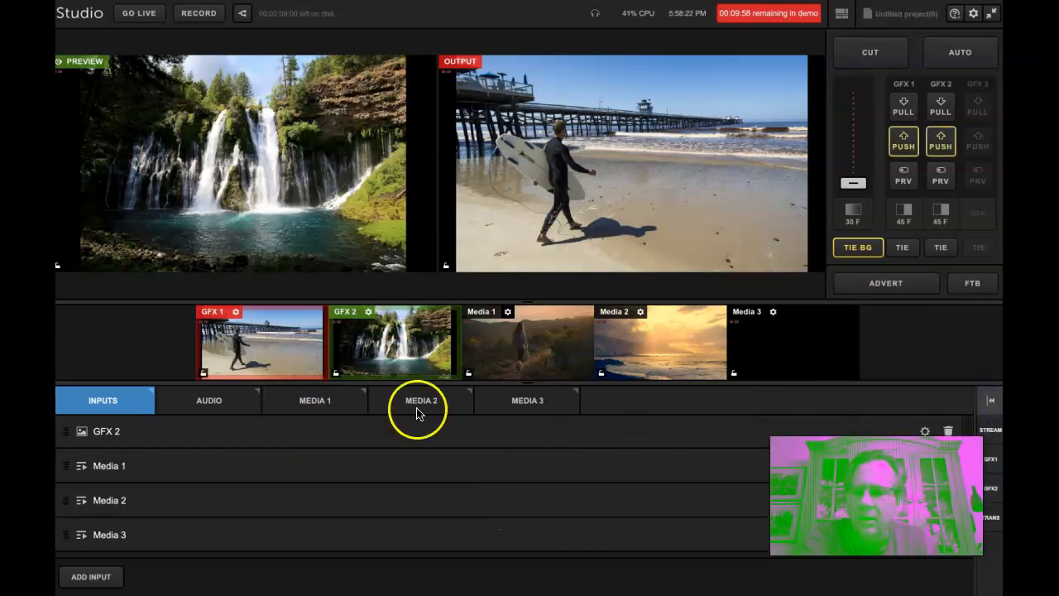
{"action": "left_click", "coordinate": [992, 403]}
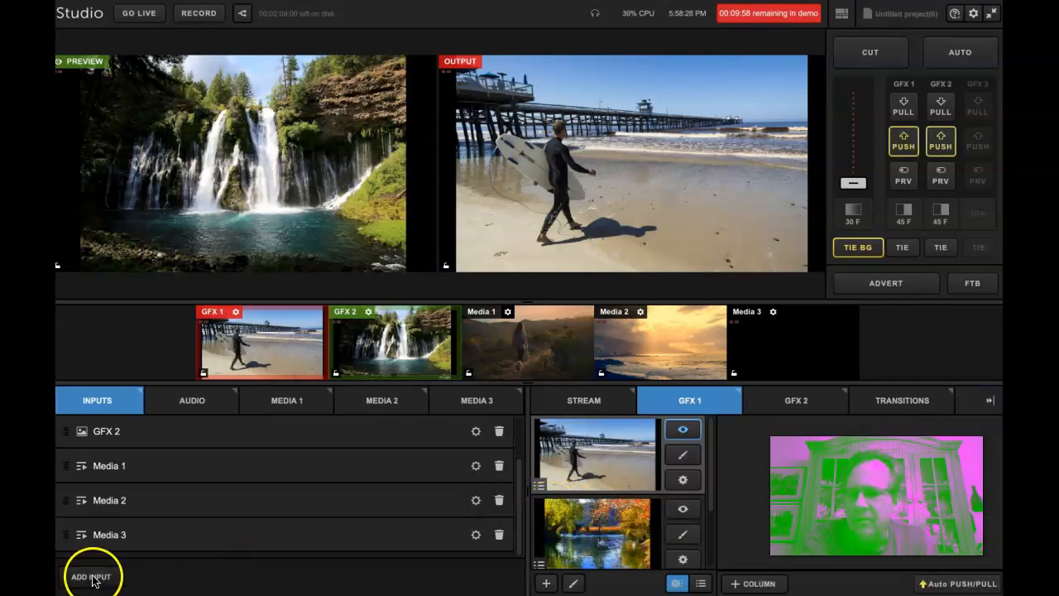
{"action": "left_click", "coordinate": [776, 356]}
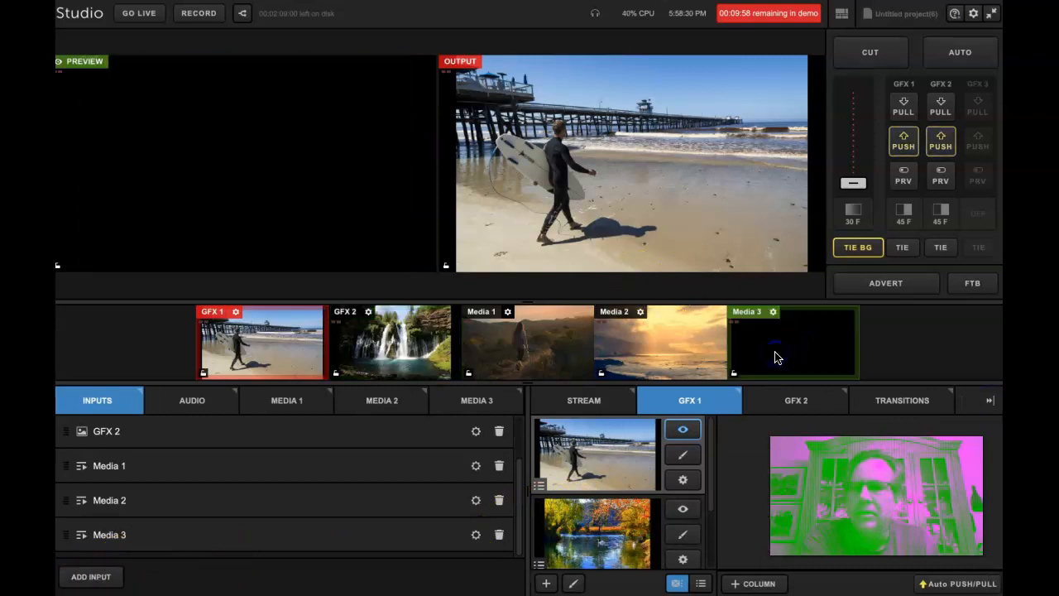
Step: Fade Media 3 to the output and play its music track from the beginning
{"action": "left_click", "coordinate": [958, 51]}
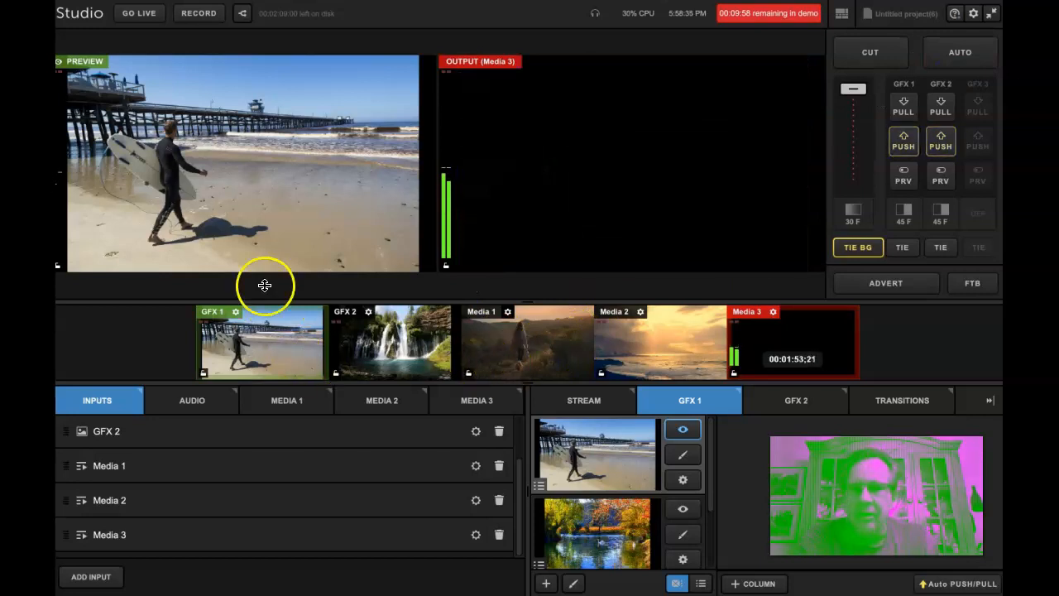
{"action": "left_click", "coordinate": [463, 399]}
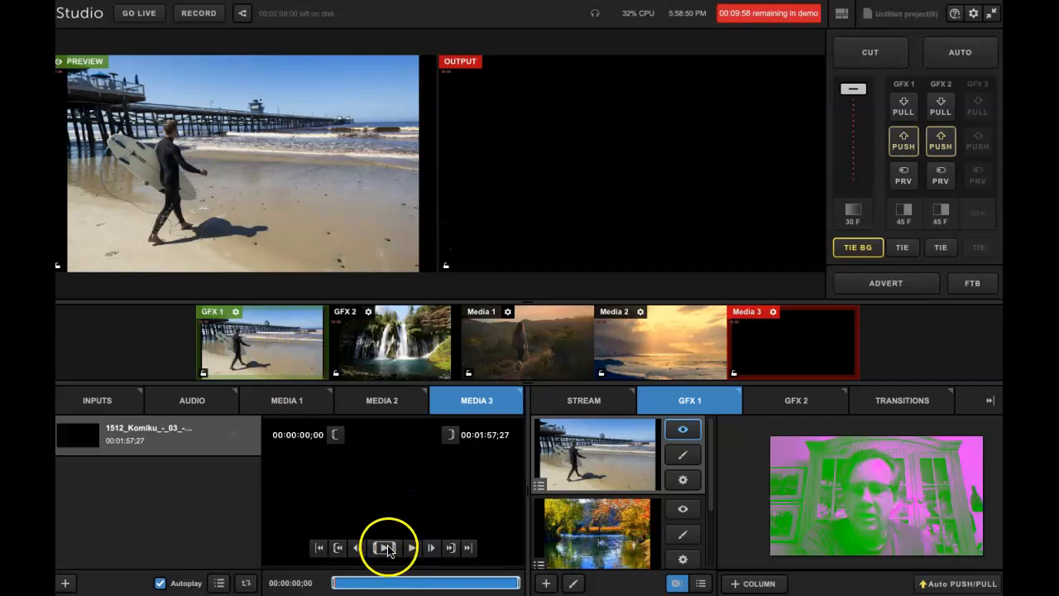
{"action": "left_click", "coordinate": [412, 548]}
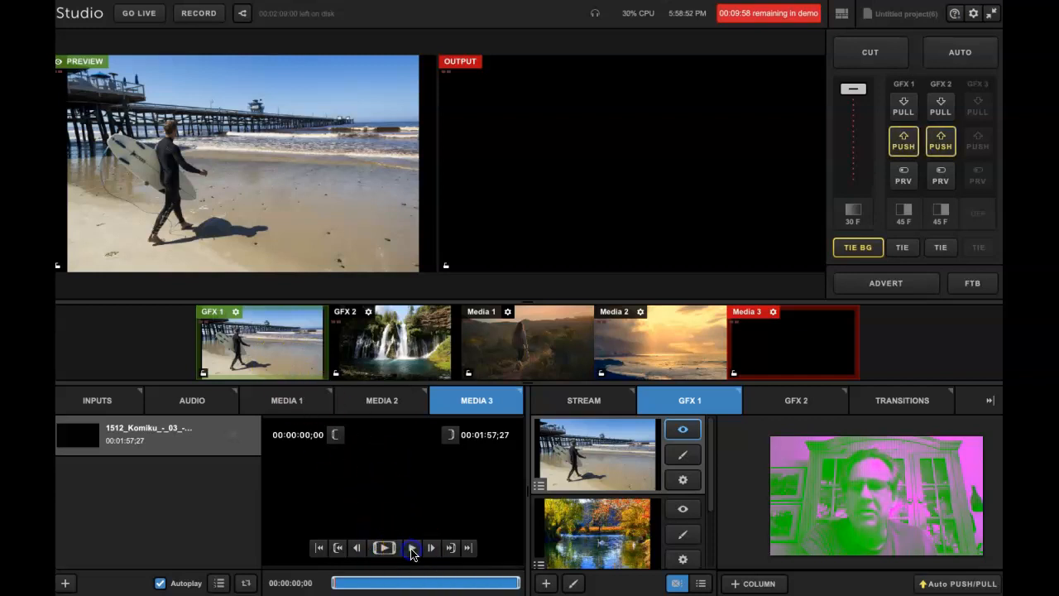
Step: Fade GFX 1 to the output over the music, put GFX 2 in preview and fade to it
{"action": "left_click", "coordinate": [956, 54]}
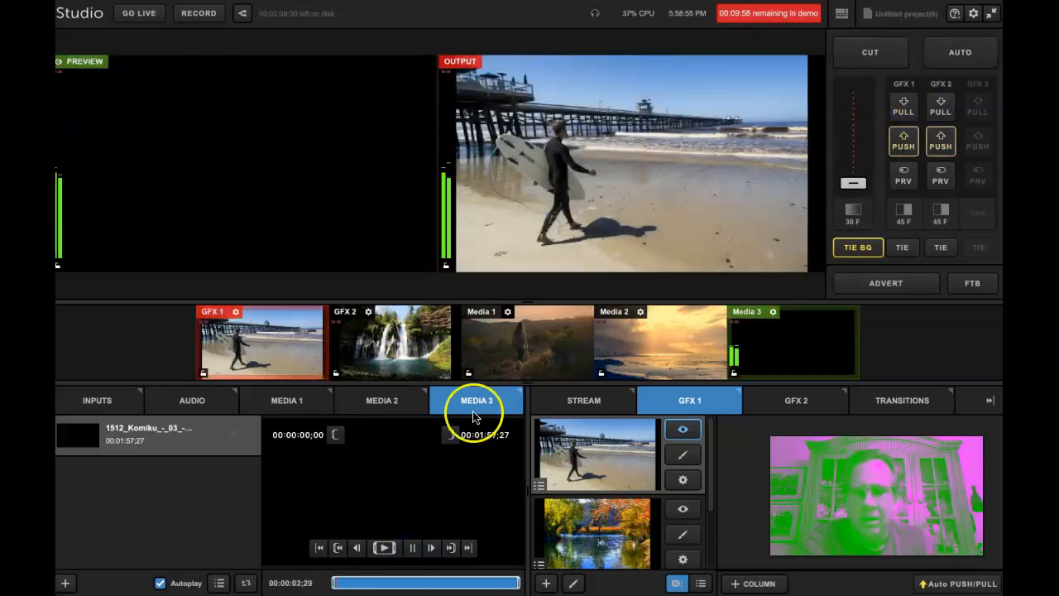
{"action": "left_click", "coordinate": [383, 353]}
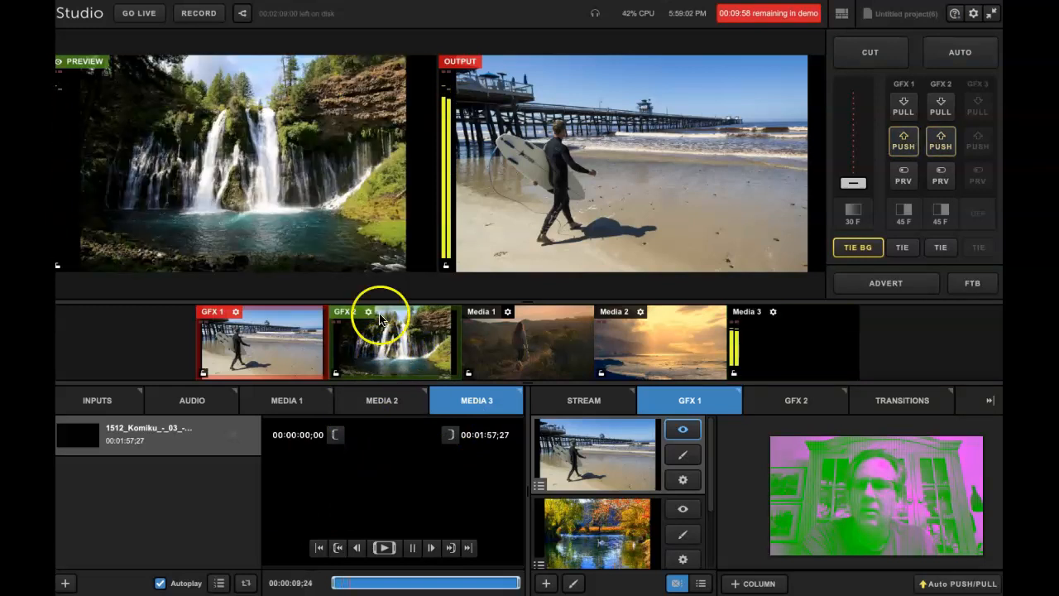
{"action": "left_click", "coordinate": [959, 56]}
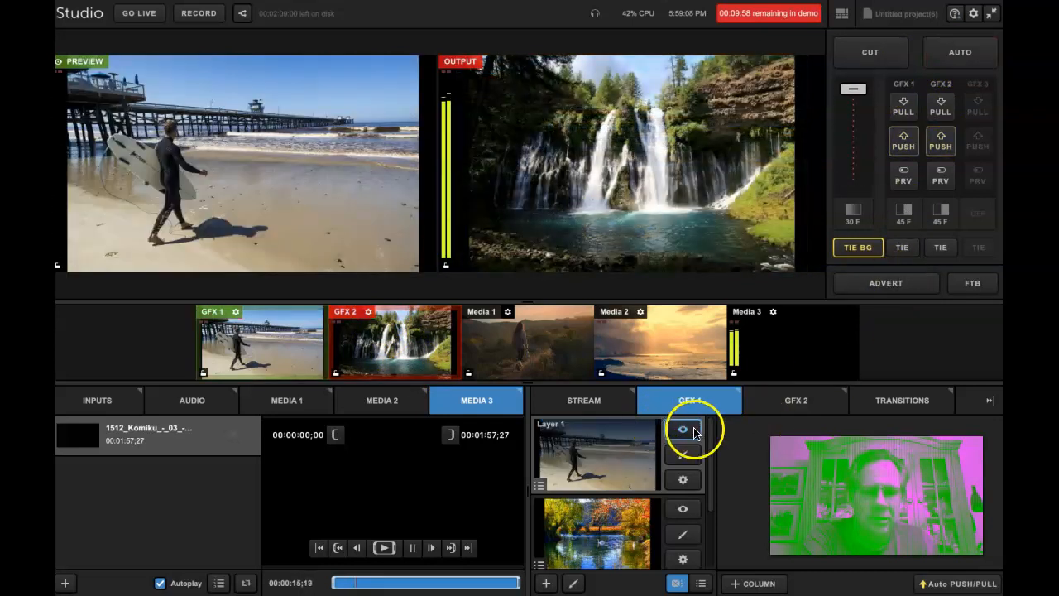
Step: Fade to the GFX 1 layer with the autumn lake picture and switch GFX 2 in preview to its mountain road layer
{"action": "left_click", "coordinate": [683, 508]}
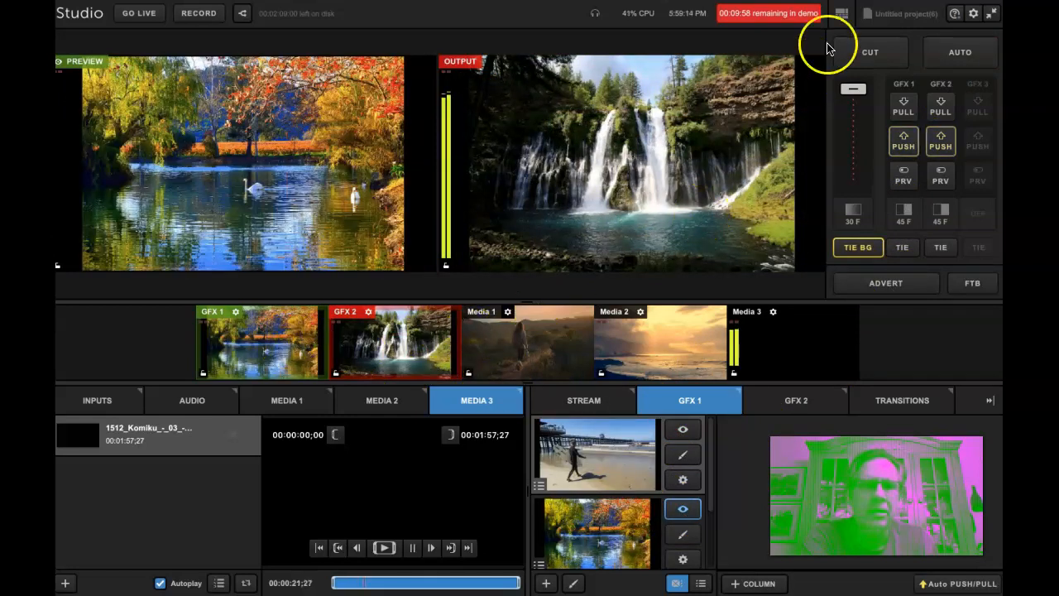
{"action": "left_click", "coordinate": [945, 66]}
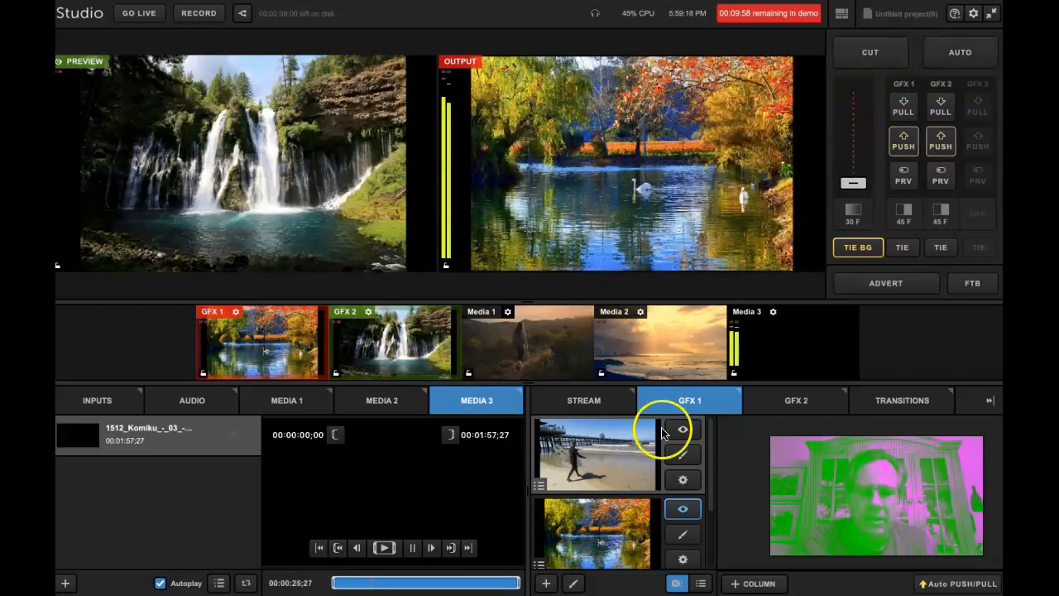
{"action": "left_click", "coordinate": [786, 402]}
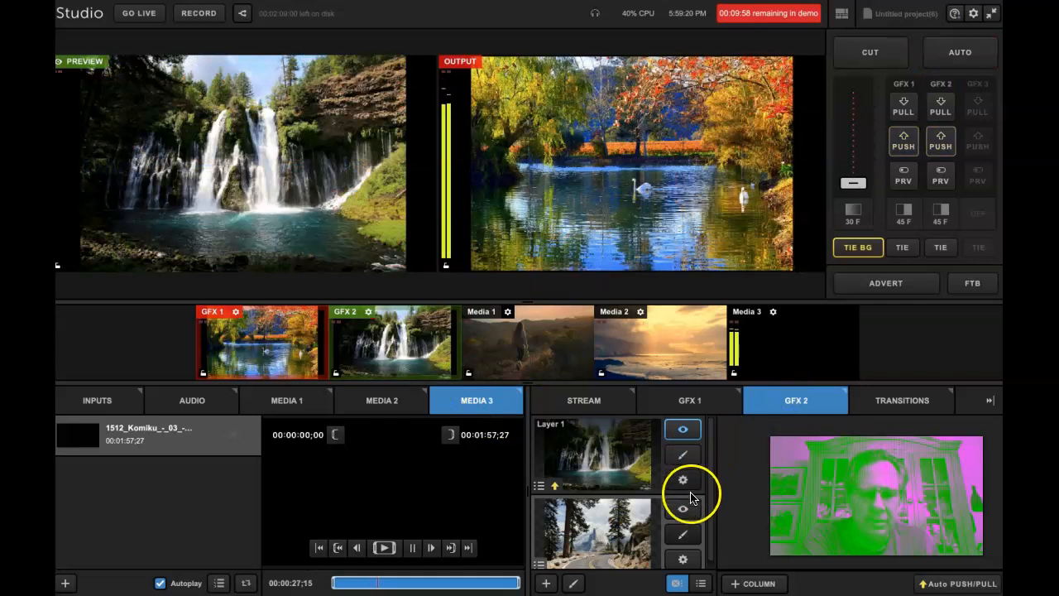
{"action": "left_click", "coordinate": [683, 430]}
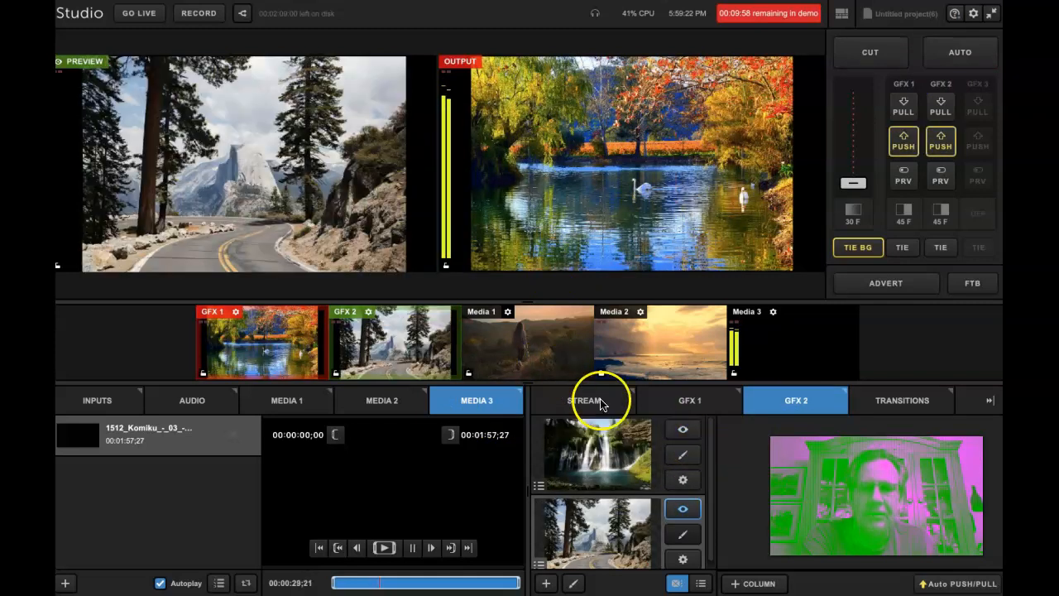
Step: Send GFX 2's road image to the output with the Auto transition and switch GFX 1's visible layer to the mountain lake
{"action": "left_click", "coordinate": [958, 59]}
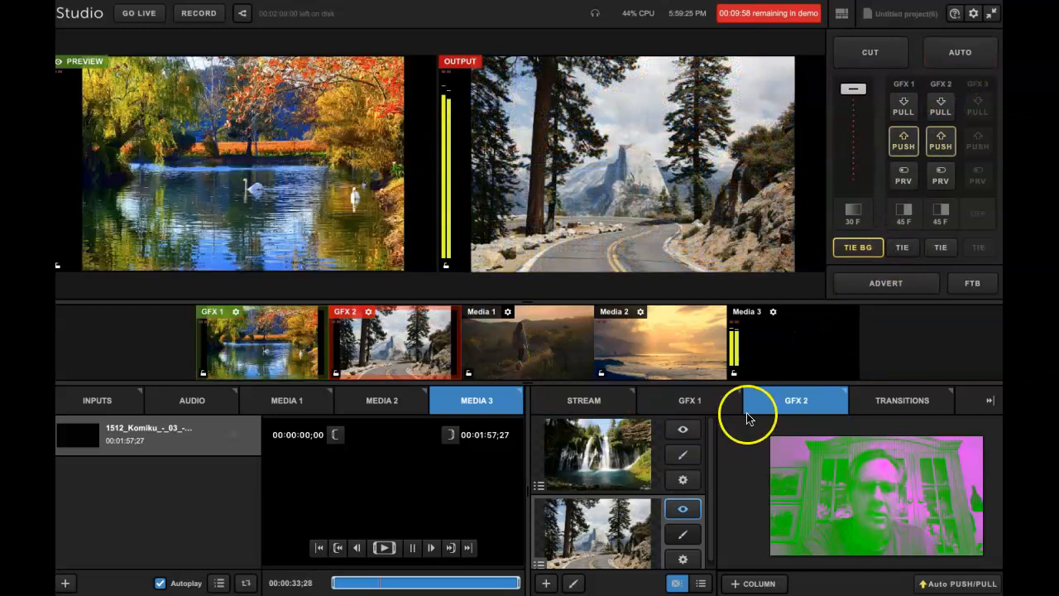
{"action": "left_click", "coordinate": [689, 402]}
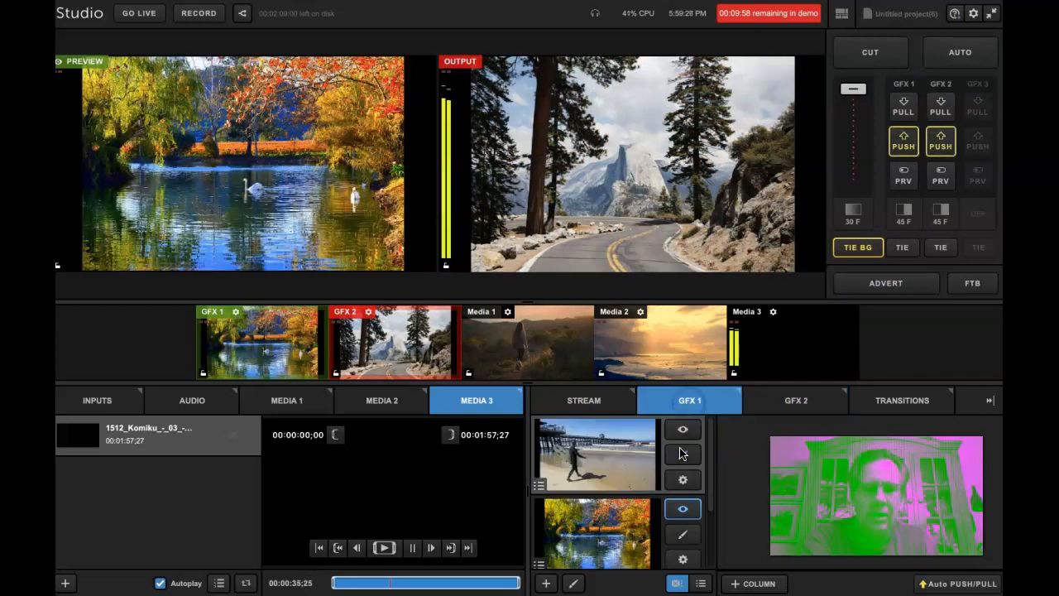
{"action": "left_click", "coordinate": [682, 509]}
{"action": "left_click_drag", "start_coordinate": [710, 491], "coordinate": [709, 518]}
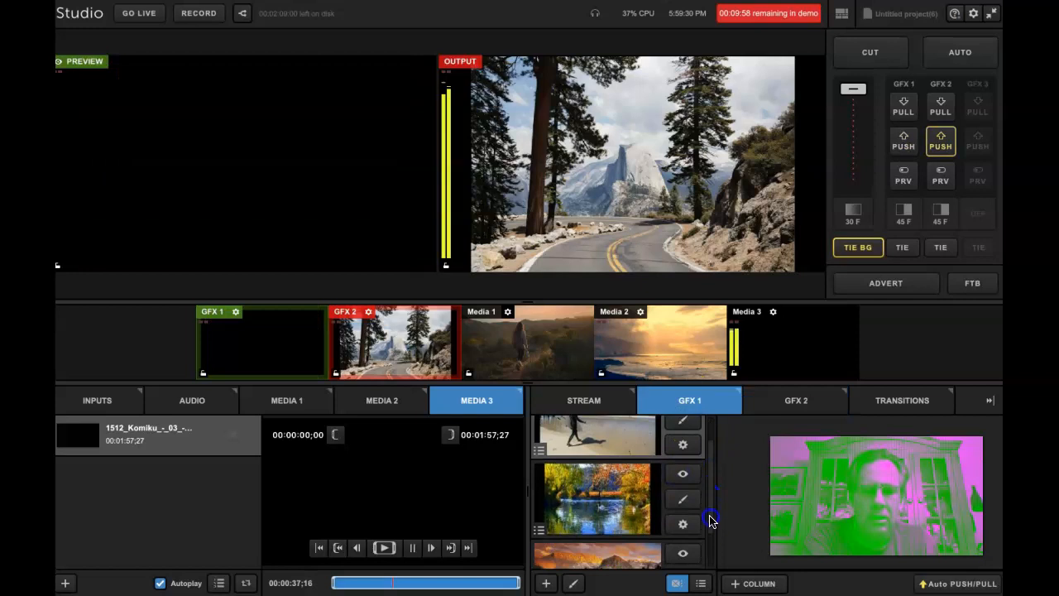
{"action": "left_click", "coordinate": [687, 513]}
{"action": "left_click", "coordinate": [683, 512]}
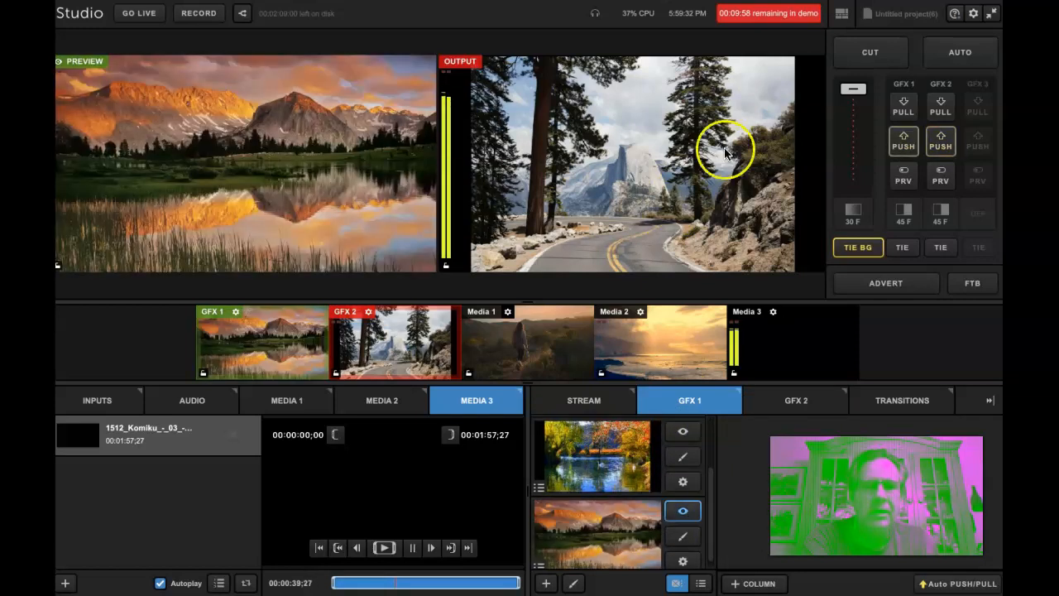
Step: Cut the GFX 1 mountain lake to the output, and follow it with an Auto transition to the Media 1 clip
{"action": "left_click", "coordinate": [867, 55]}
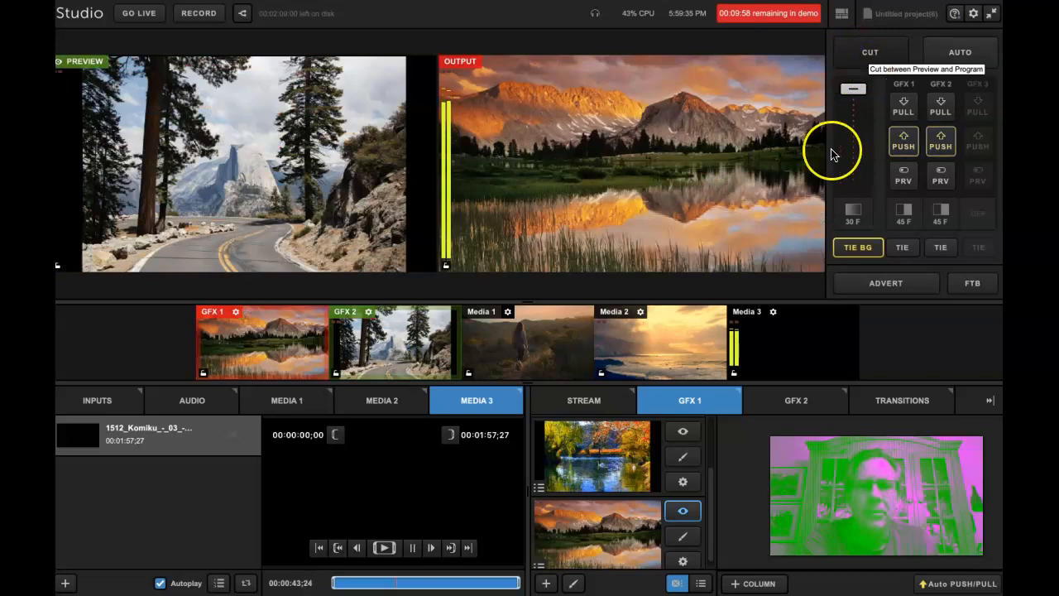
{"action": "left_click", "coordinate": [290, 401]}
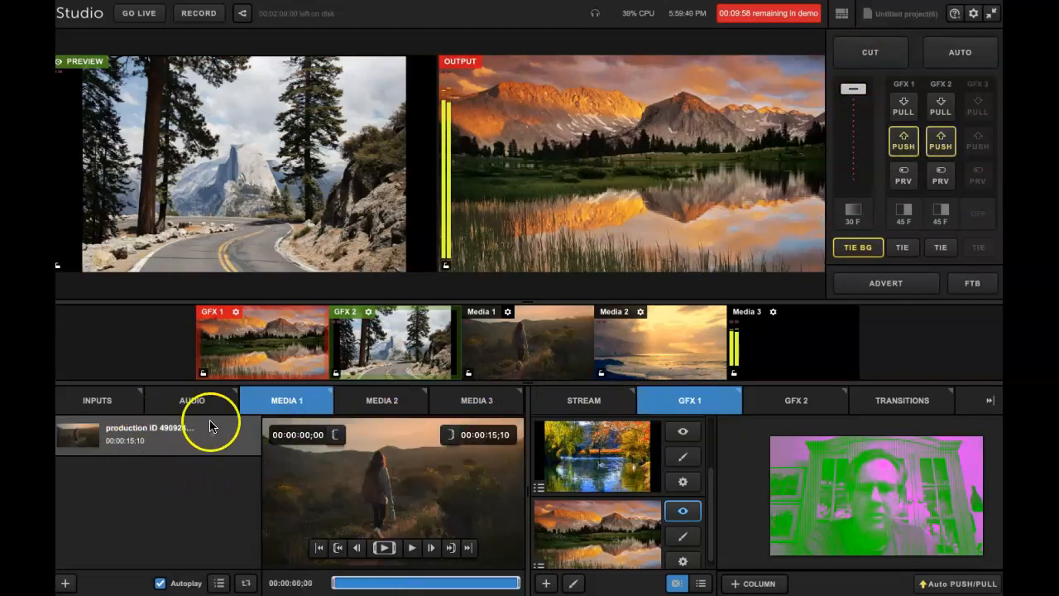
{"action": "left_click", "coordinate": [556, 349]}
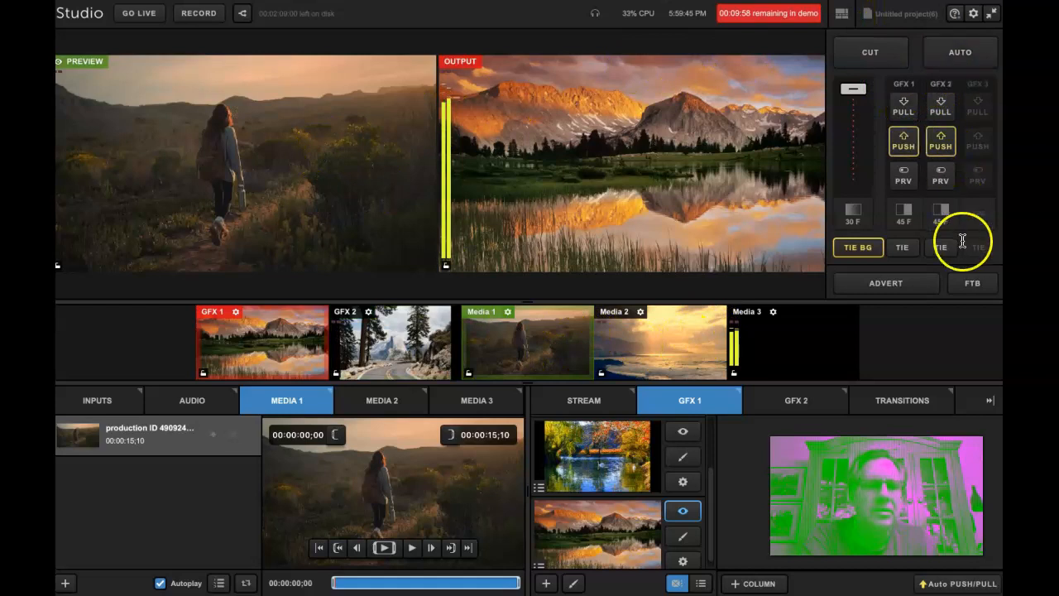
{"action": "left_click", "coordinate": [959, 53]}
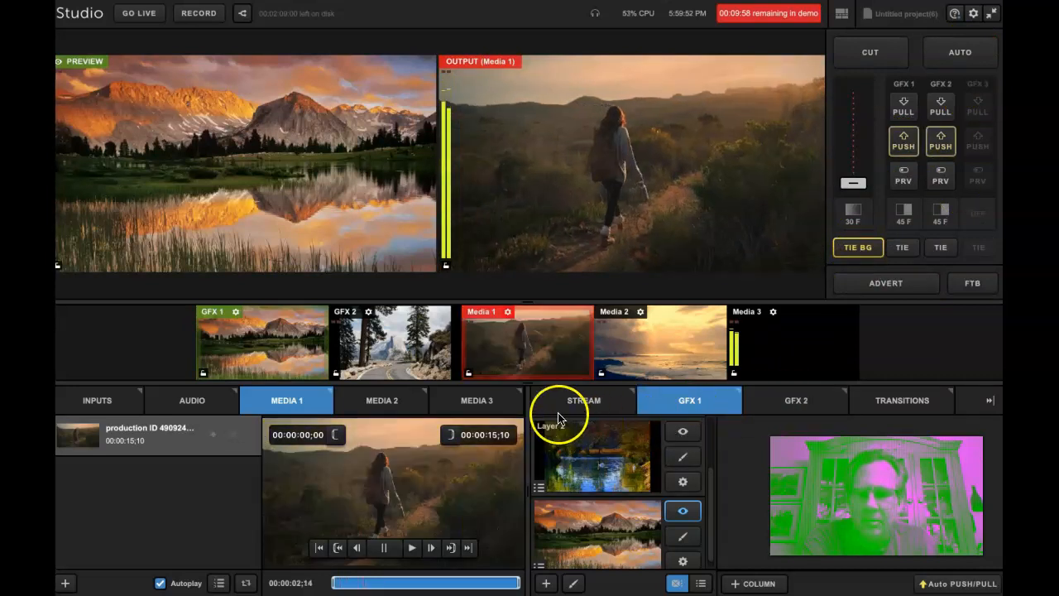
Step: Preview Media 2 and send it to the output with the Auto transition, and return the output to GFX 1 the same way
{"action": "left_click", "coordinate": [392, 401]}
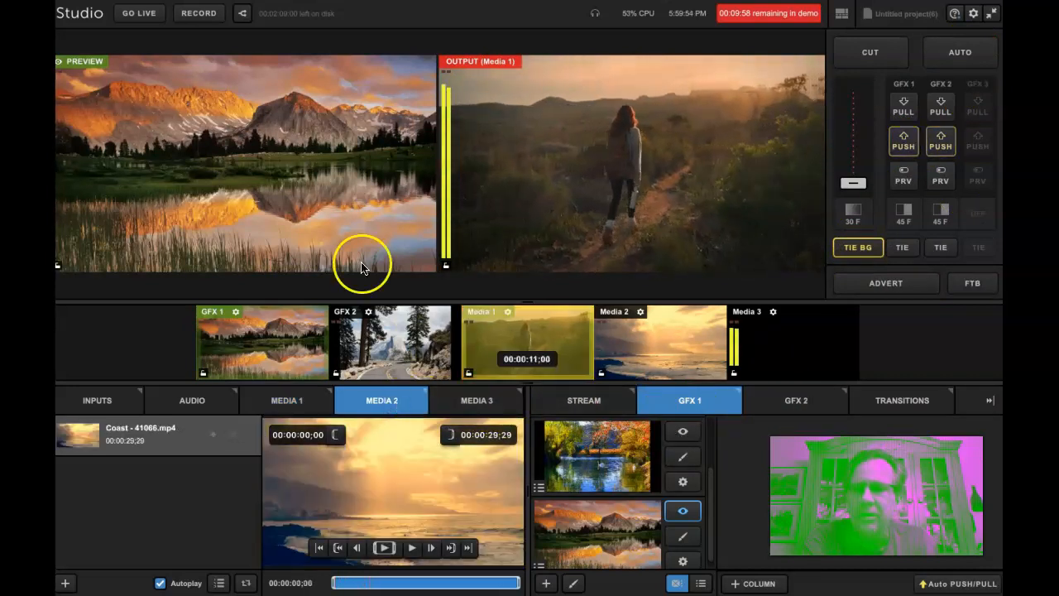
{"action": "left_click", "coordinate": [616, 340]}
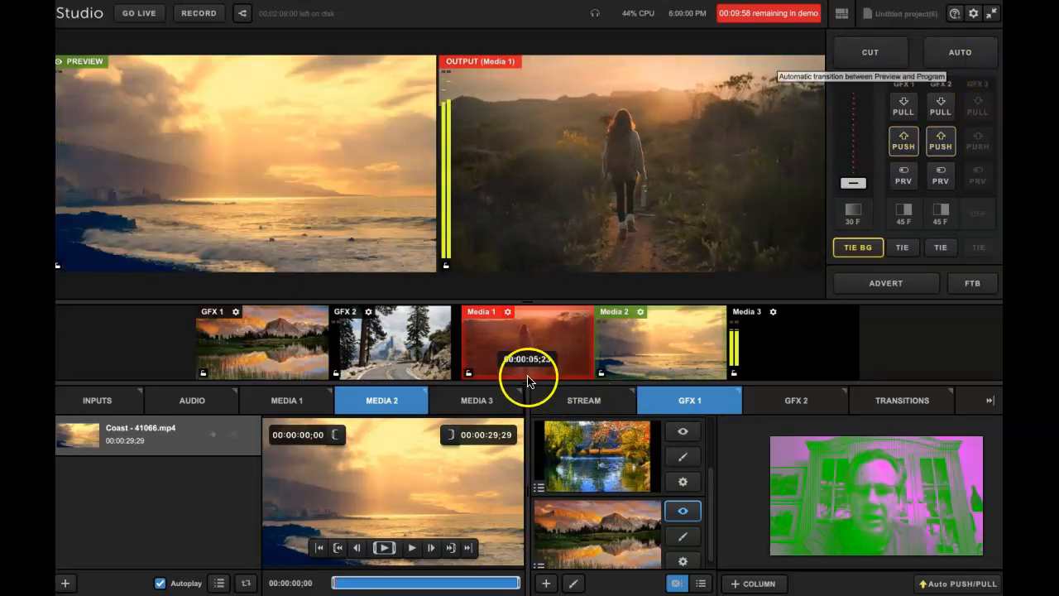
{"action": "left_click", "coordinate": [950, 57]}
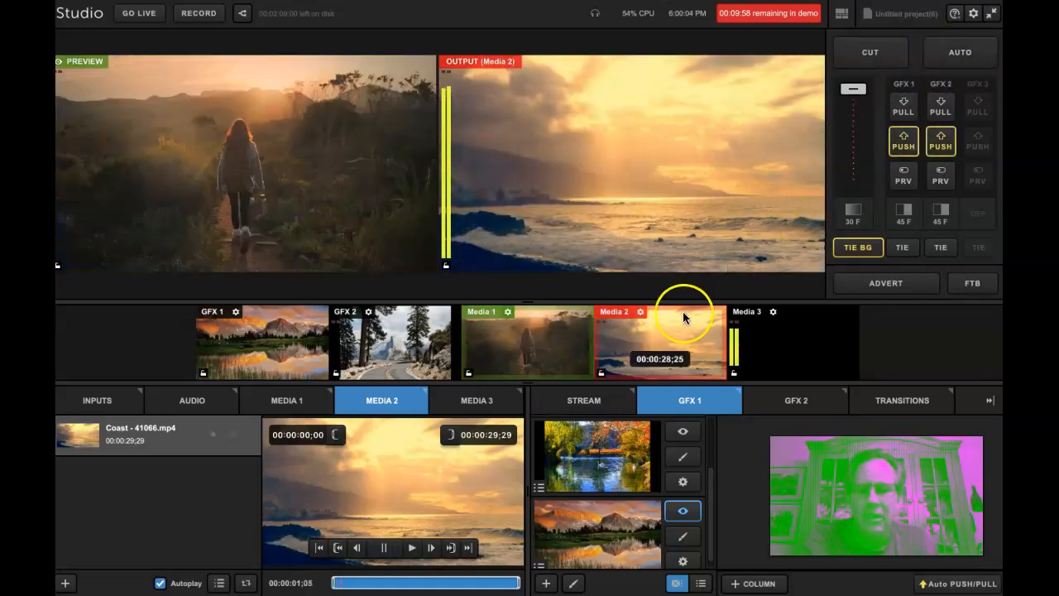
{"action": "left_click", "coordinate": [273, 343]}
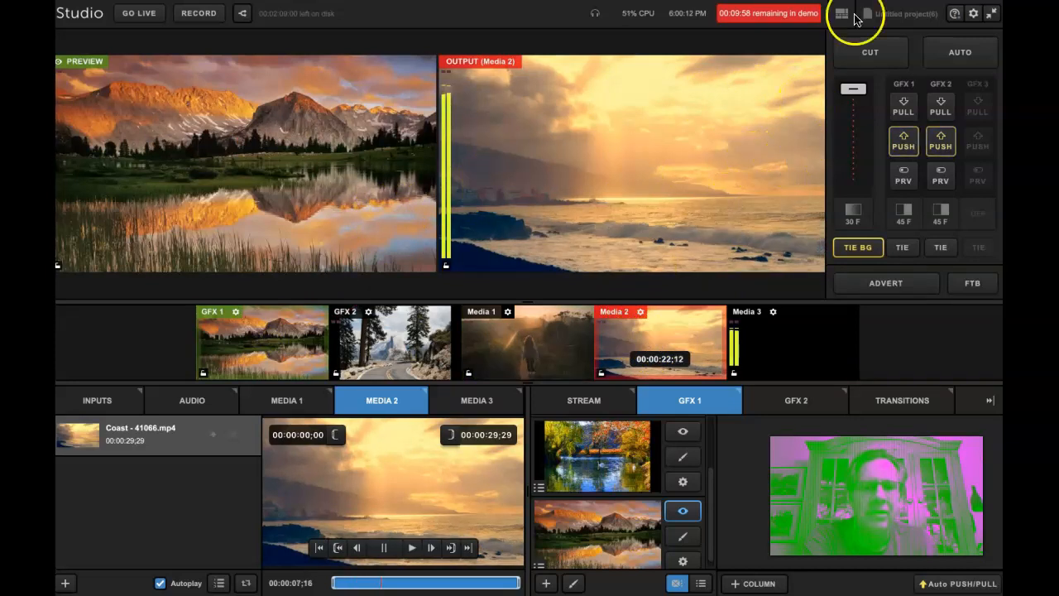
{"action": "left_click", "coordinate": [959, 53]}
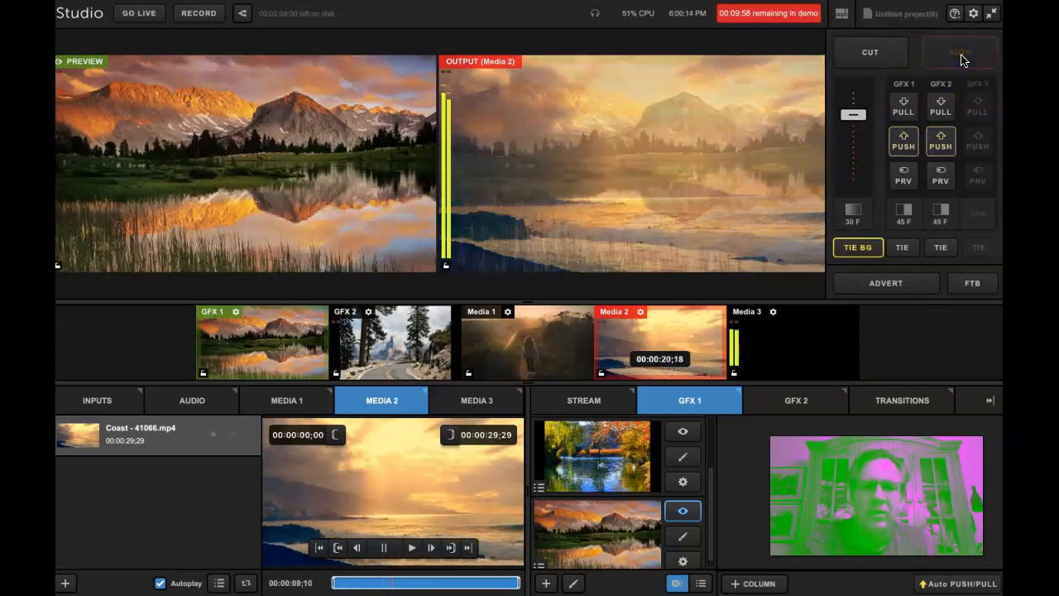
Step: Put Media 3 in preview, show the audio mixer, and bring Media 3 to the output with the Auto transition
{"action": "left_click", "coordinate": [833, 356]}
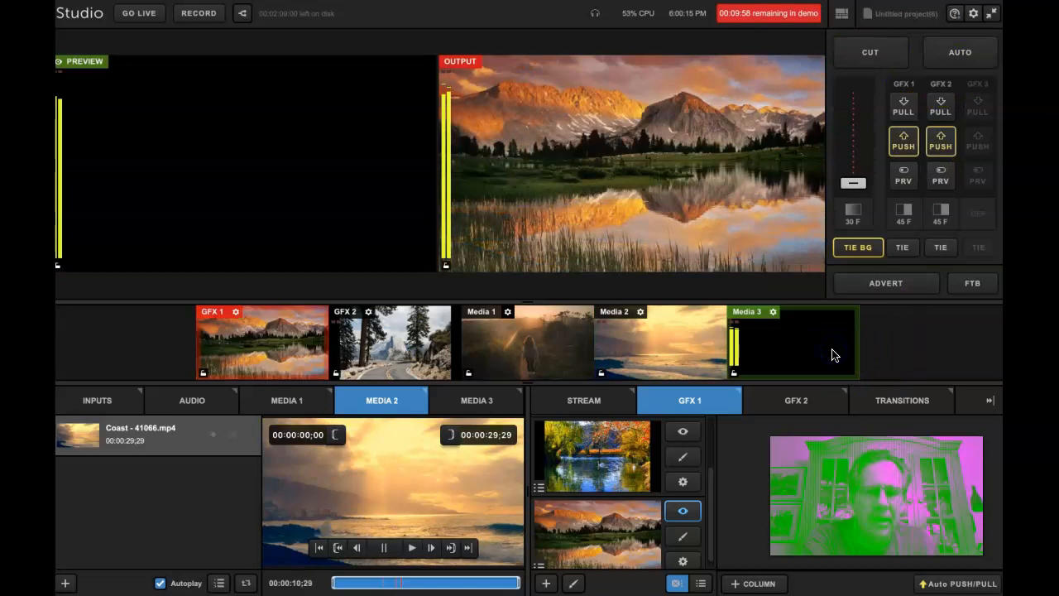
{"action": "left_click", "coordinate": [490, 406]}
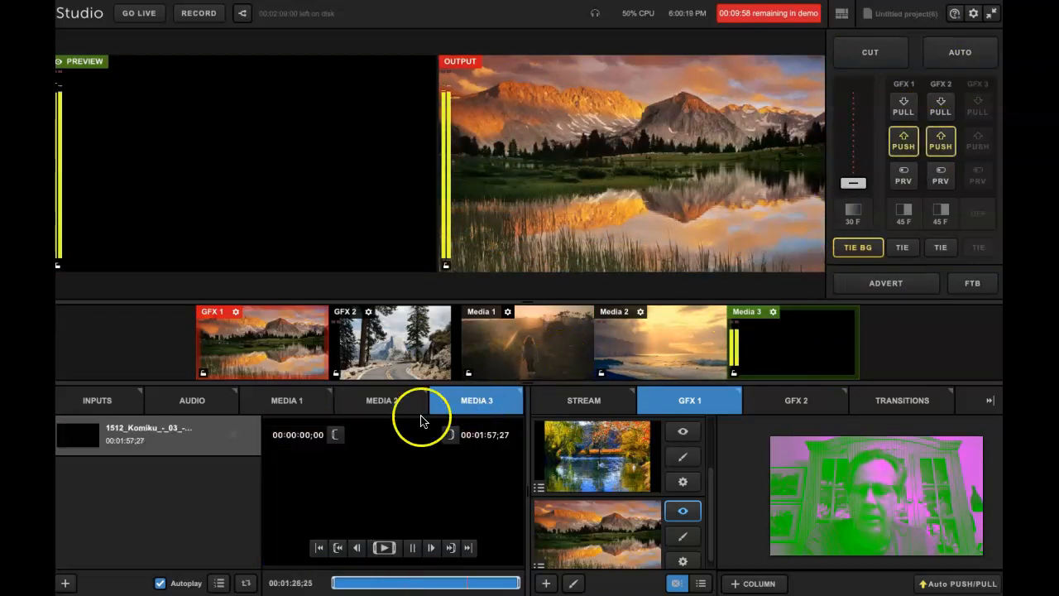
{"action": "left_click", "coordinate": [215, 402]}
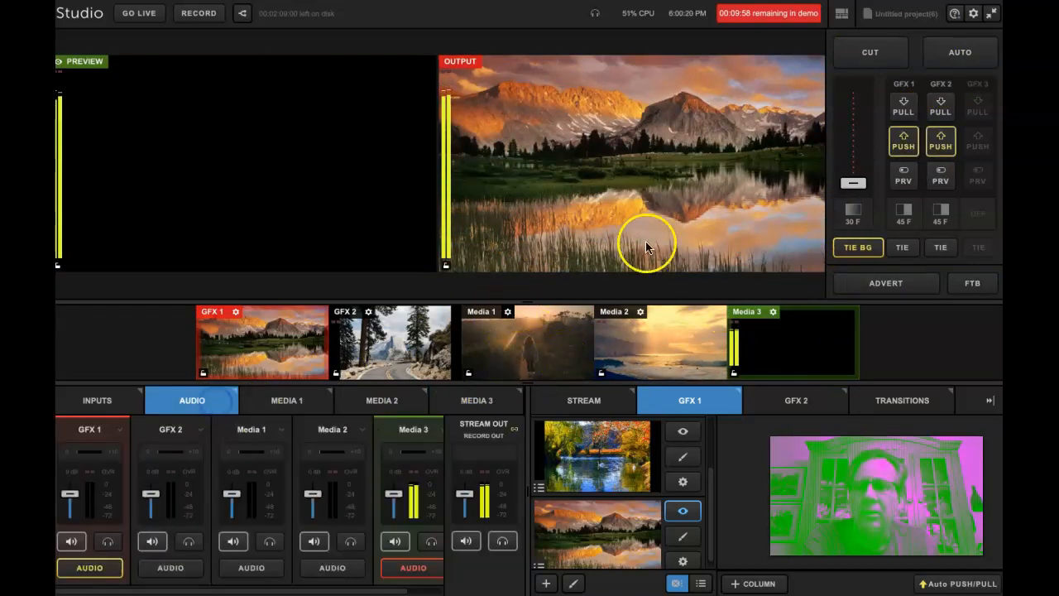
{"action": "left_click", "coordinate": [959, 57]}
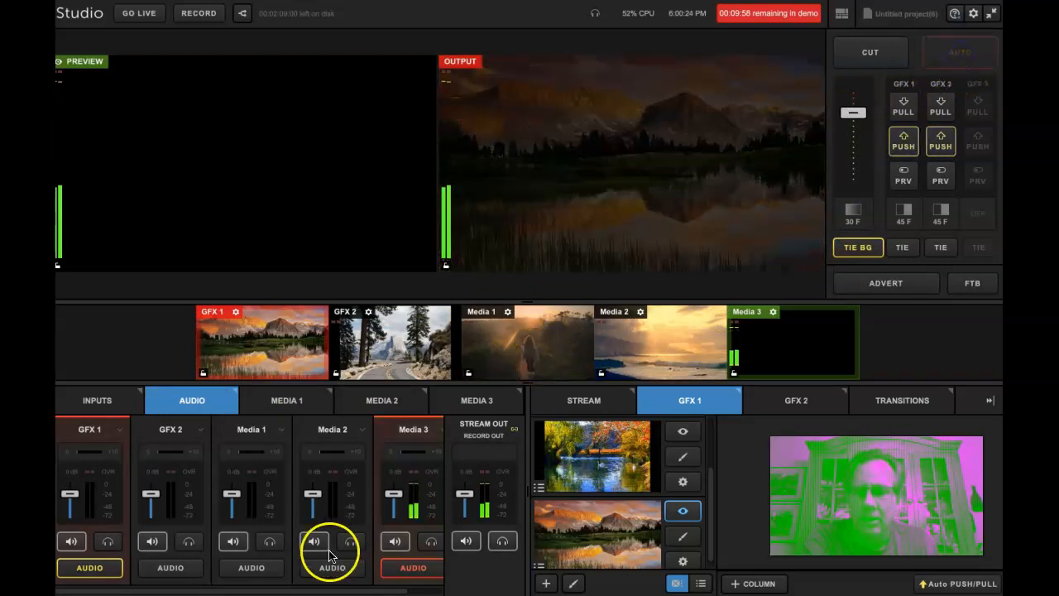
Step: Lower the Media 3 audio fader to its minimum, and rewind the music track to the start with playback stopped
{"action": "left_click_drag", "start_coordinate": [397, 509], "coordinate": [395, 518]}
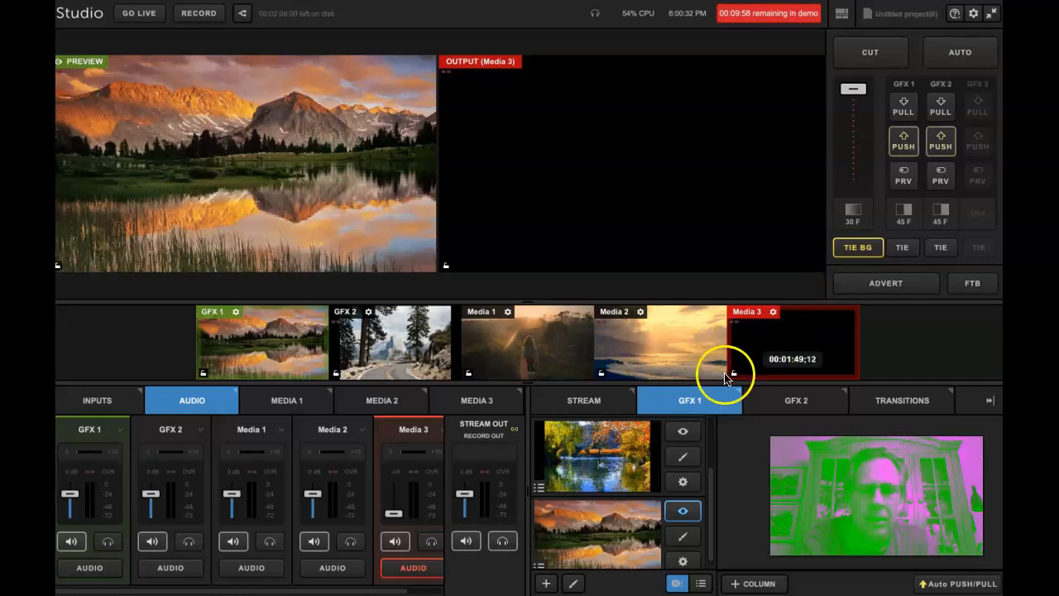
{"action": "left_click", "coordinate": [469, 402]}
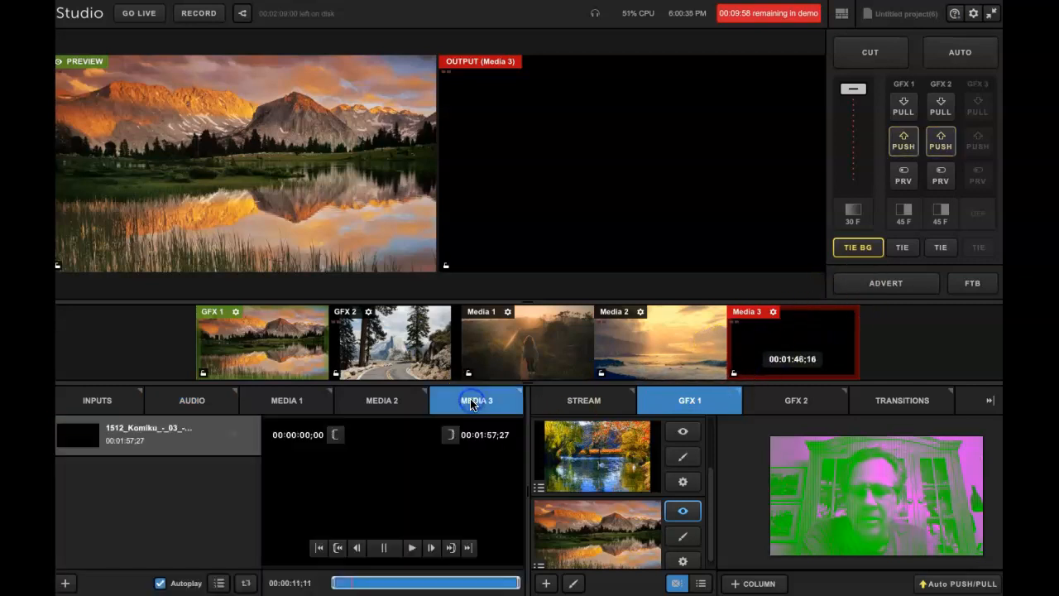
{"action": "left_click", "coordinate": [319, 548]}
{"action": "left_click", "coordinate": [384, 546]}
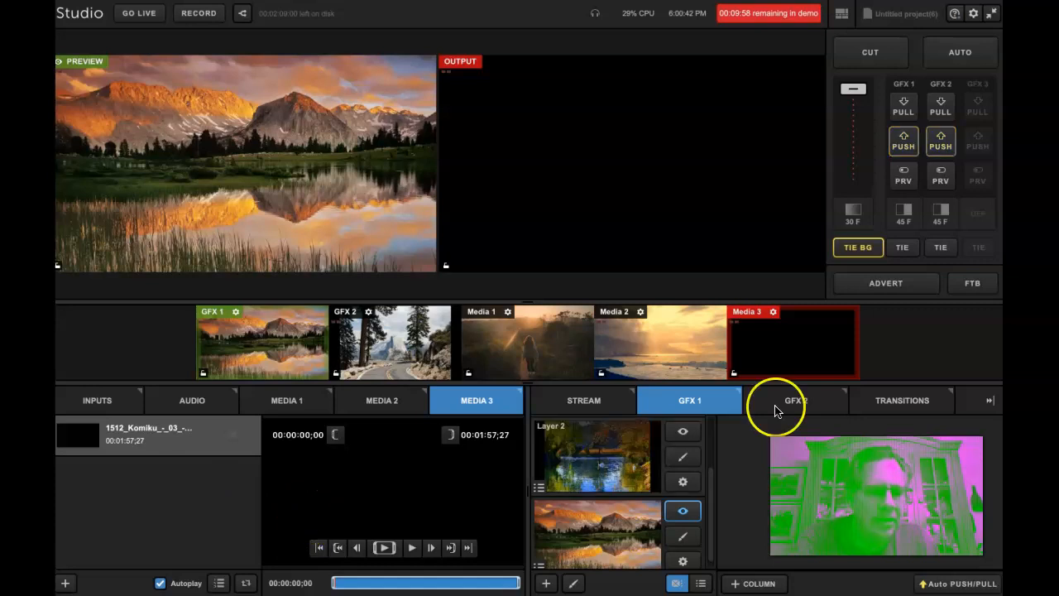
{"action": "left_click", "coordinate": [923, 586]}
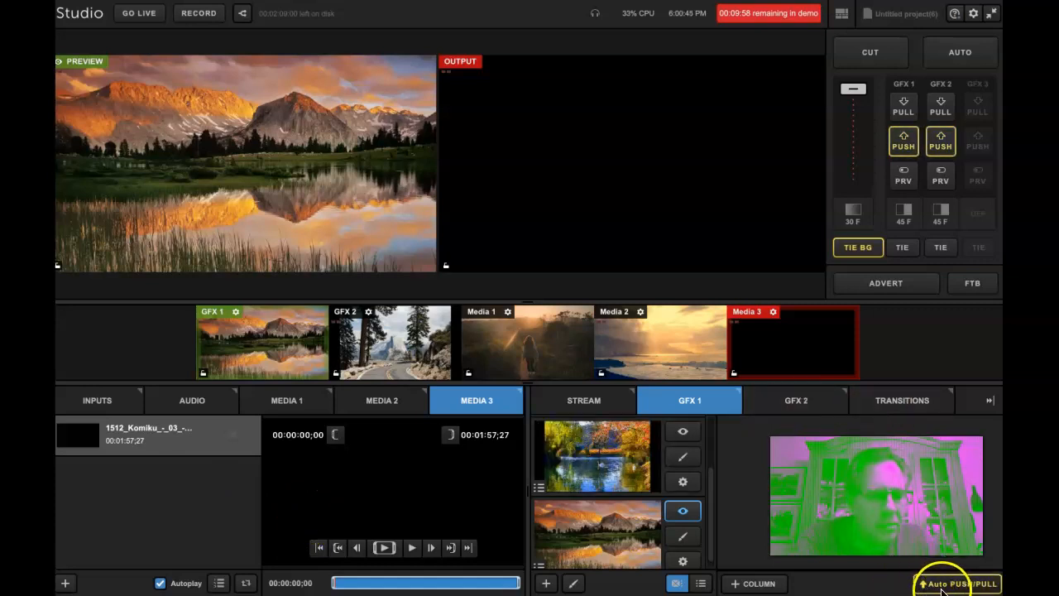
{"action": "left_click", "coordinate": [760, 584]}
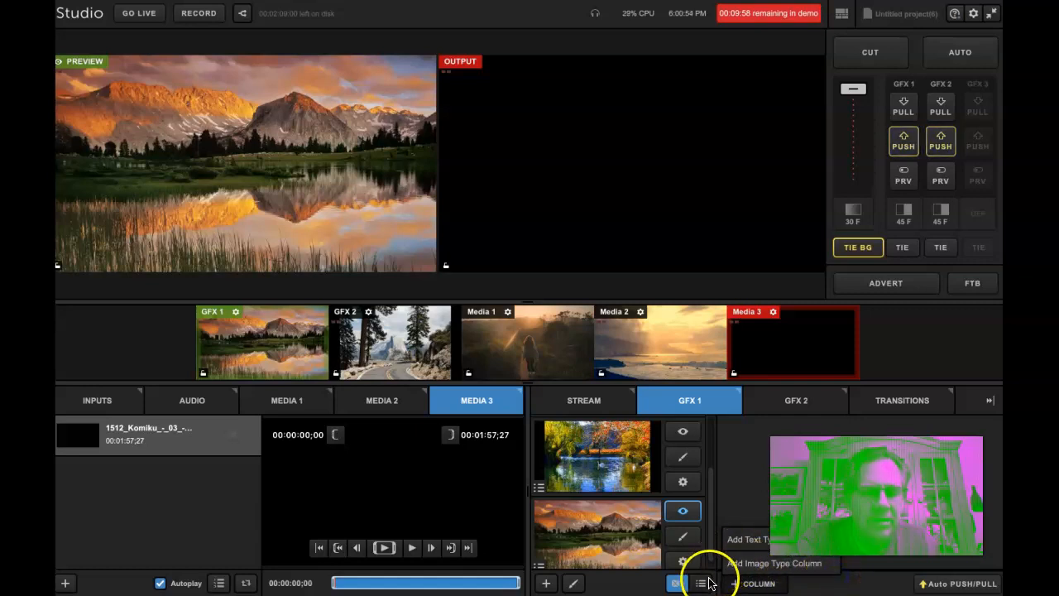
{"action": "left_click", "coordinate": [873, 410]}
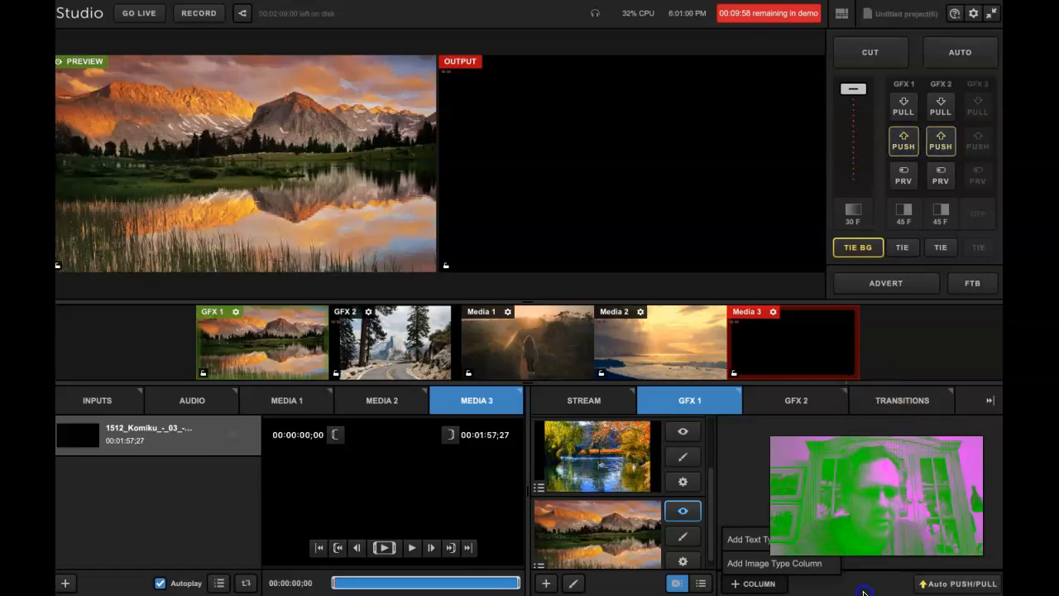
{"action": "left_click", "coordinate": [833, 440]}
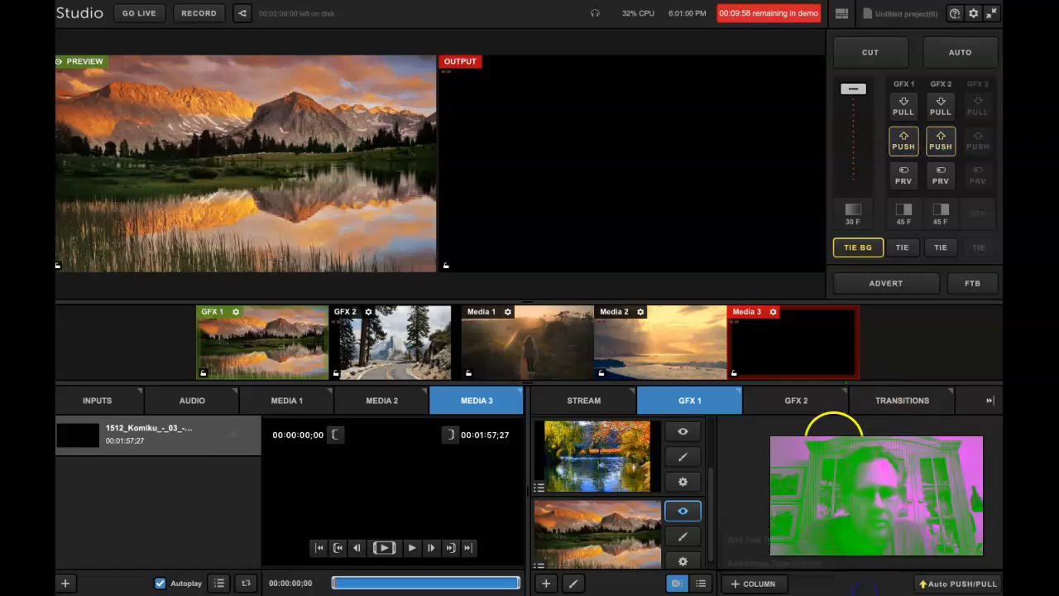
{"action": "left_click", "coordinate": [790, 411]}
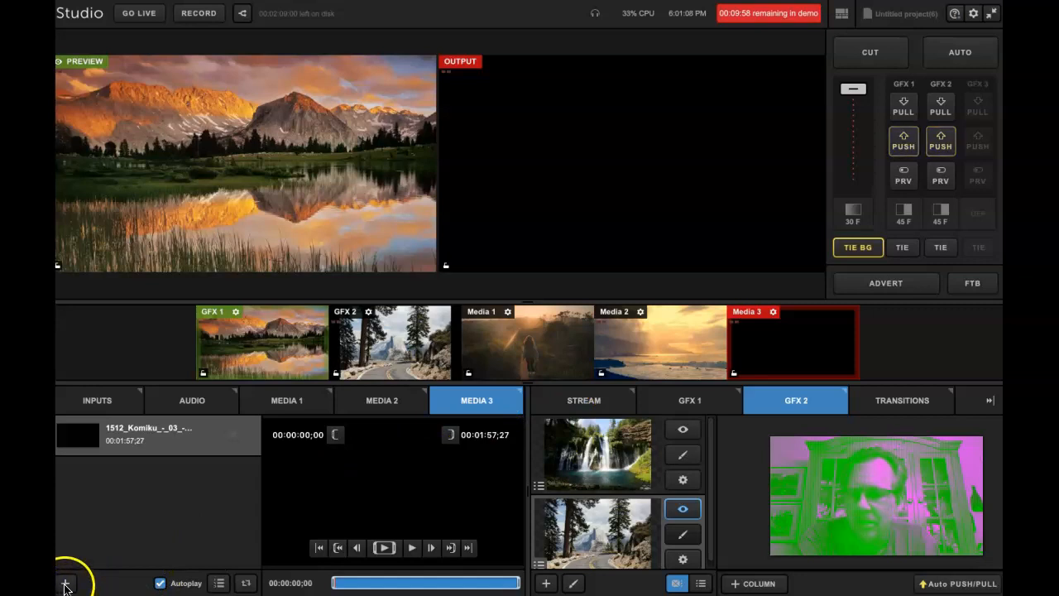
{"action": "left_click", "coordinate": [65, 584]}
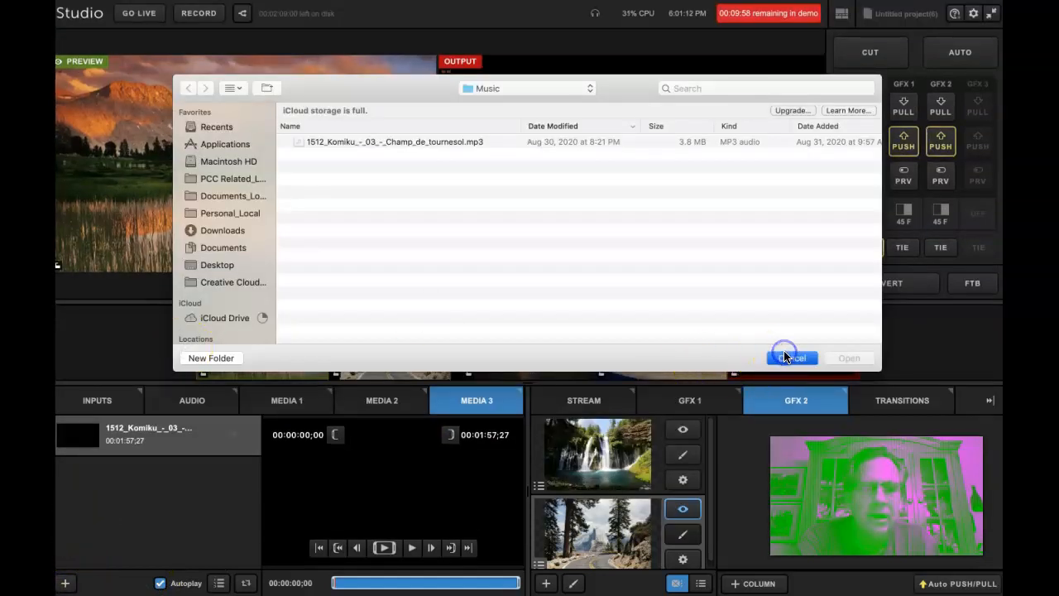
{"action": "left_click", "coordinate": [786, 358]}
Step: Add GFX 3 as a new graphics input
{"action": "left_click", "coordinate": [95, 398]}
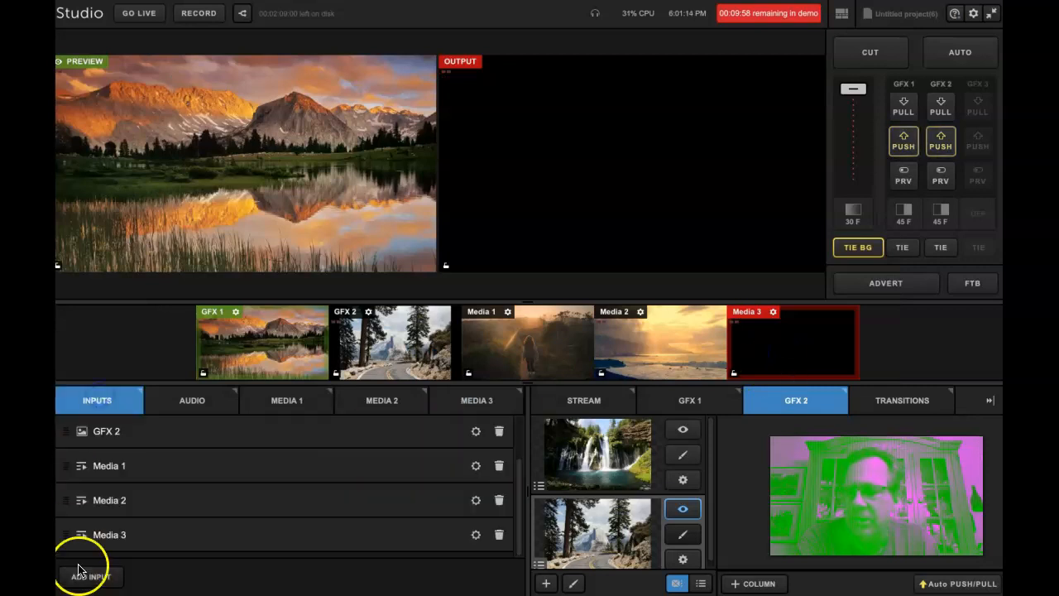
{"action": "left_click", "coordinate": [91, 574]}
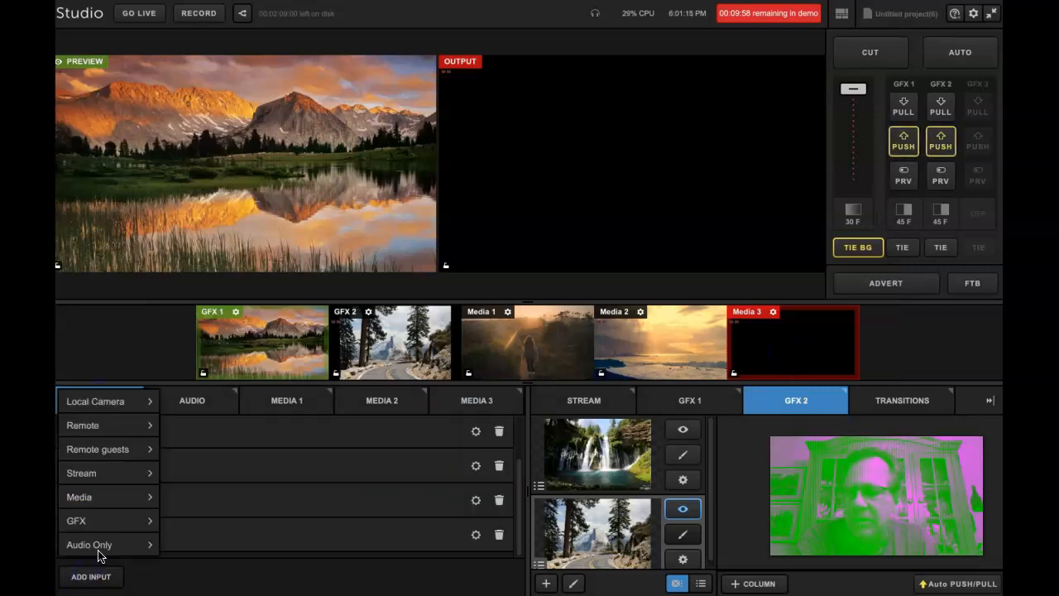
{"action": "mouse_move", "coordinate": [132, 521]}
{"action": "left_click", "coordinate": [211, 521]}
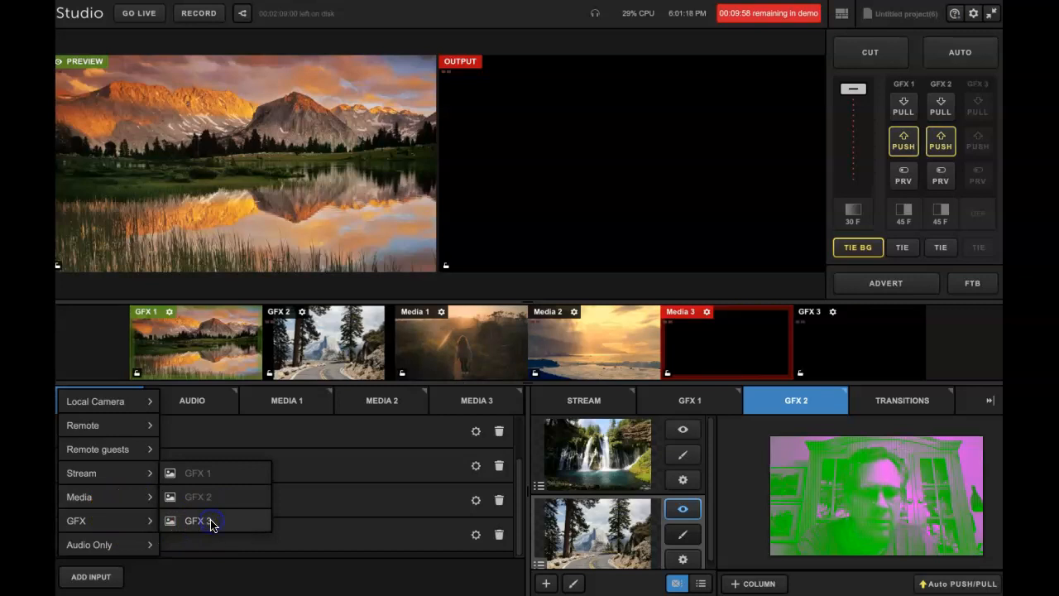
Step: Browse the graphics offered for GFX 3 in the Studio Graphics Store, with the category at All Graphics
{"action": "left_click", "coordinate": [843, 402]}
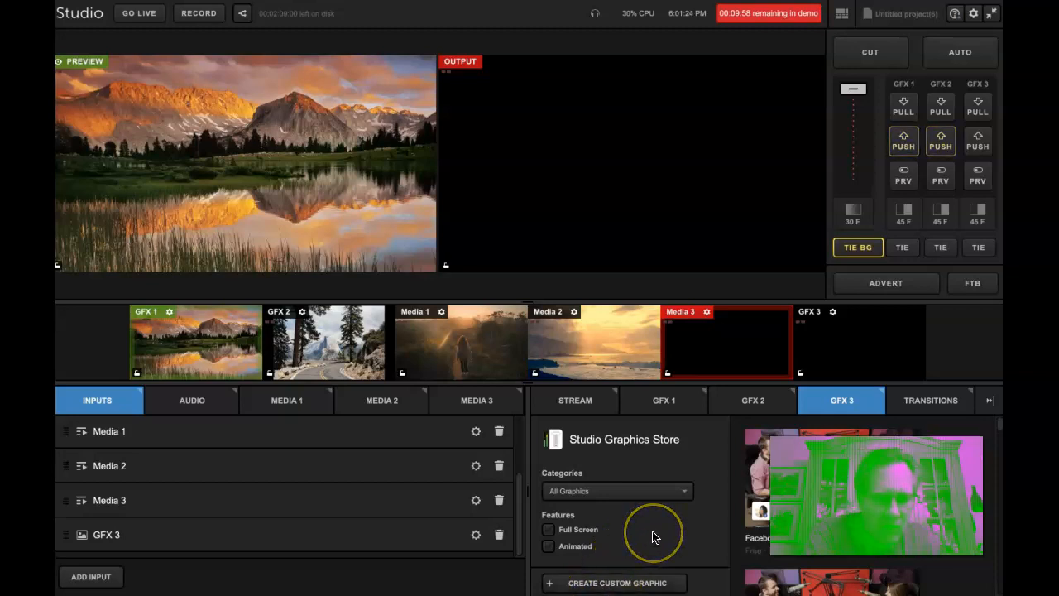
{"action": "scroll", "coordinate": [864, 505], "scroll_direction": "down", "scroll_amount": 3}
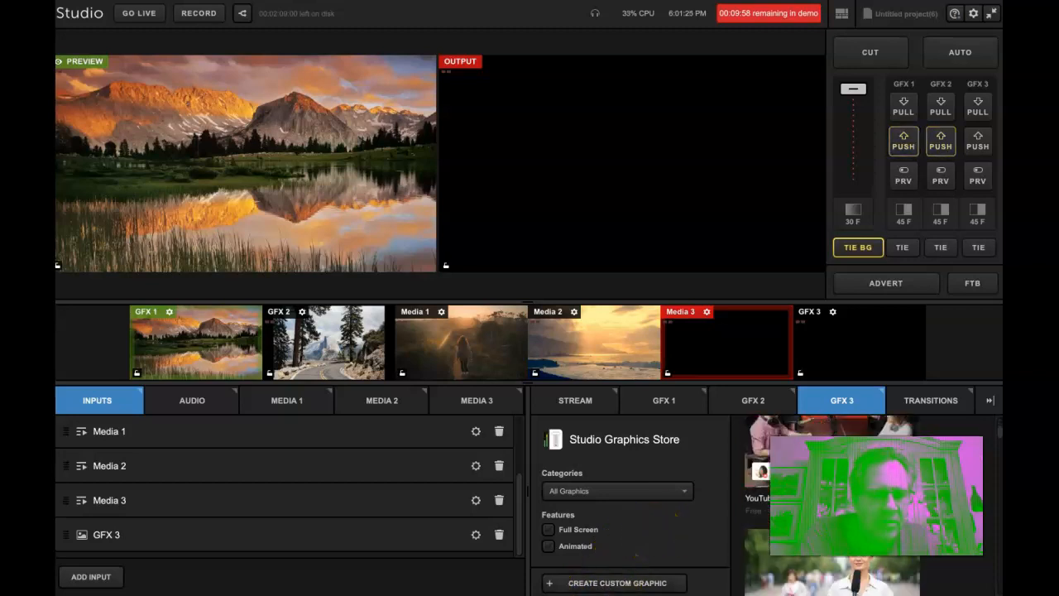
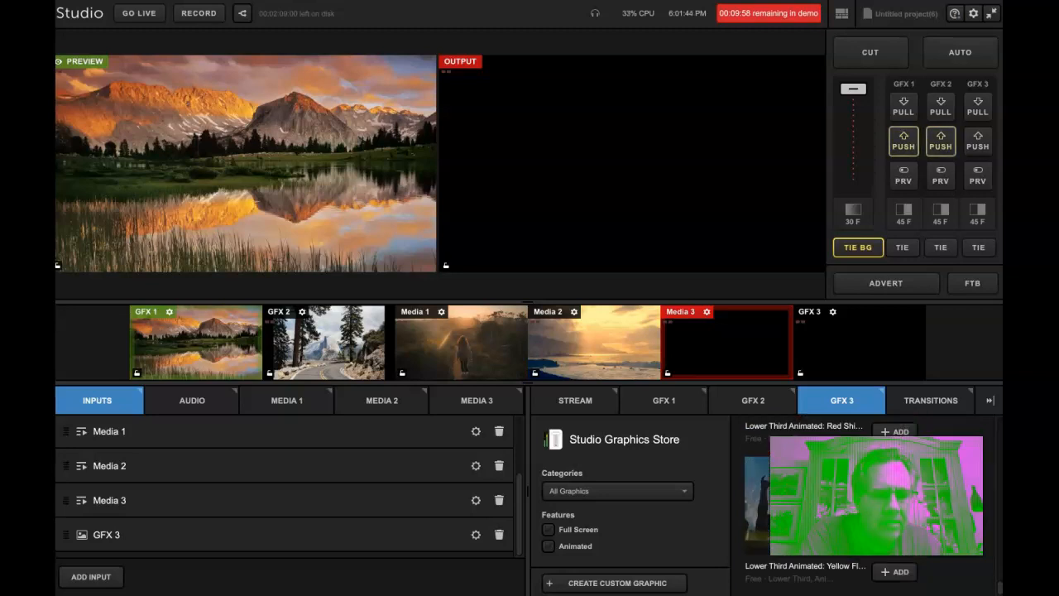
{"action": "left_click", "coordinate": [686, 496]}
{"action": "left_click", "coordinate": [686, 499]}
Step: Filter the store's graphics by Full Screen, look through them, and replace that filter with Animated
{"action": "left_click", "coordinate": [564, 532]}
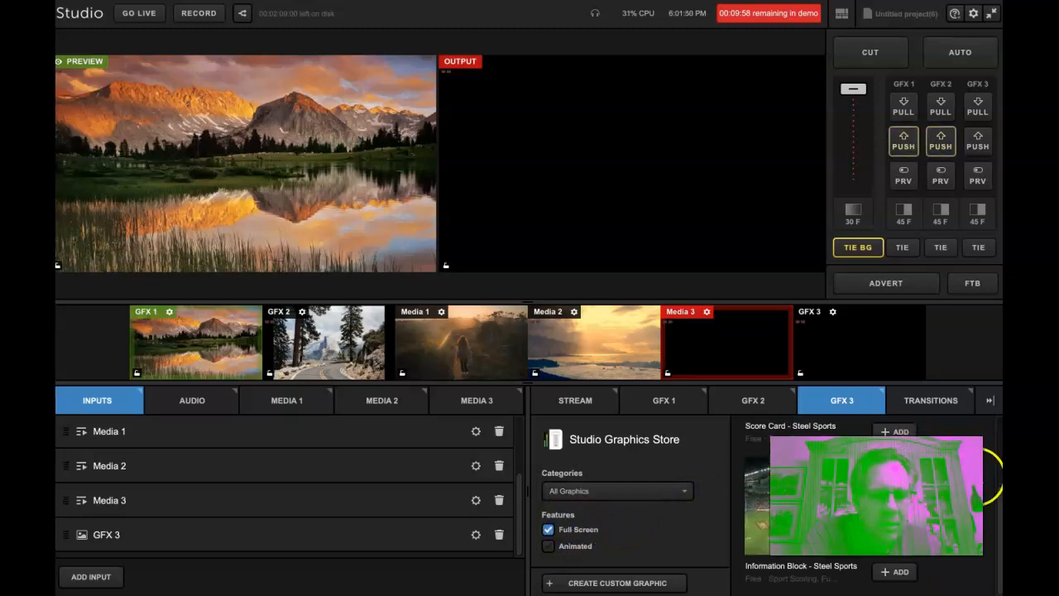
{"action": "scroll", "coordinate": [832, 496], "scroll_direction": "up", "scroll_amount": 2}
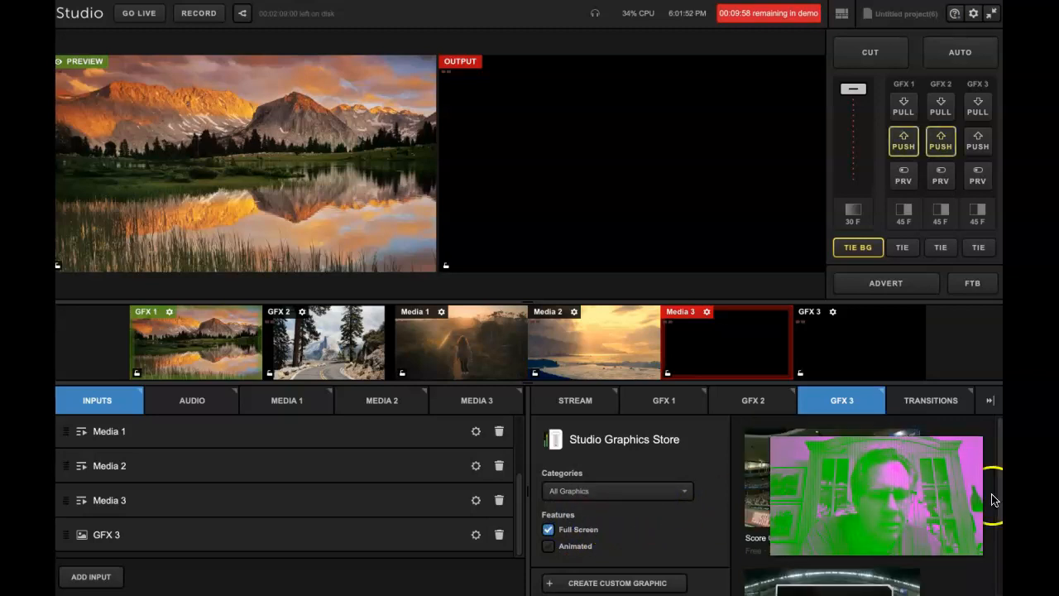
{"action": "left_click", "coordinate": [548, 530]}
{"action": "left_click", "coordinate": [548, 546]}
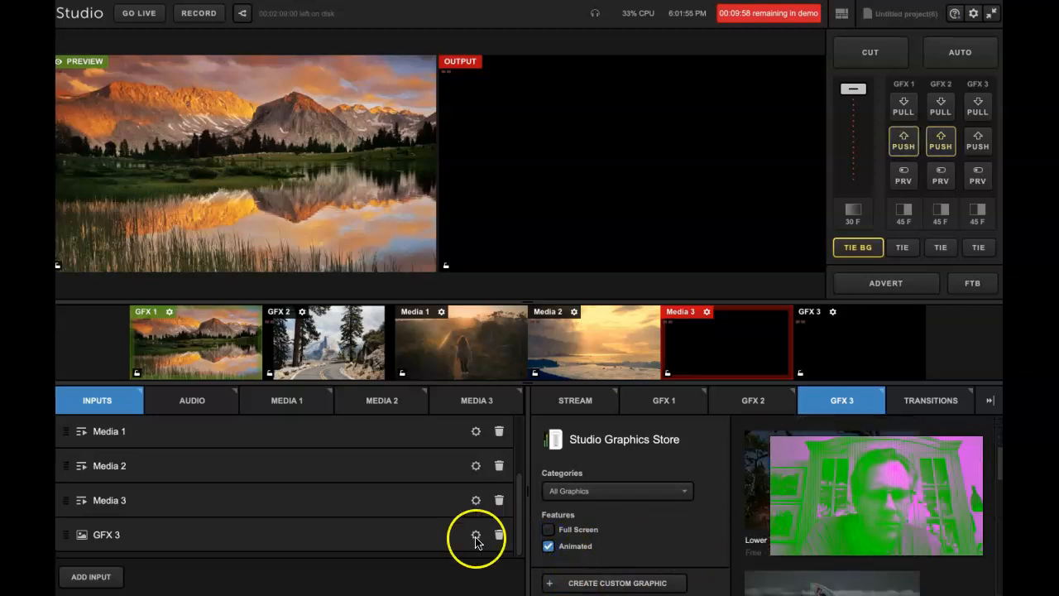
Step: Clear the Animated filter, create a new custom graphic layer for GFX 3, and open it for editing
{"action": "left_click", "coordinate": [548, 546]}
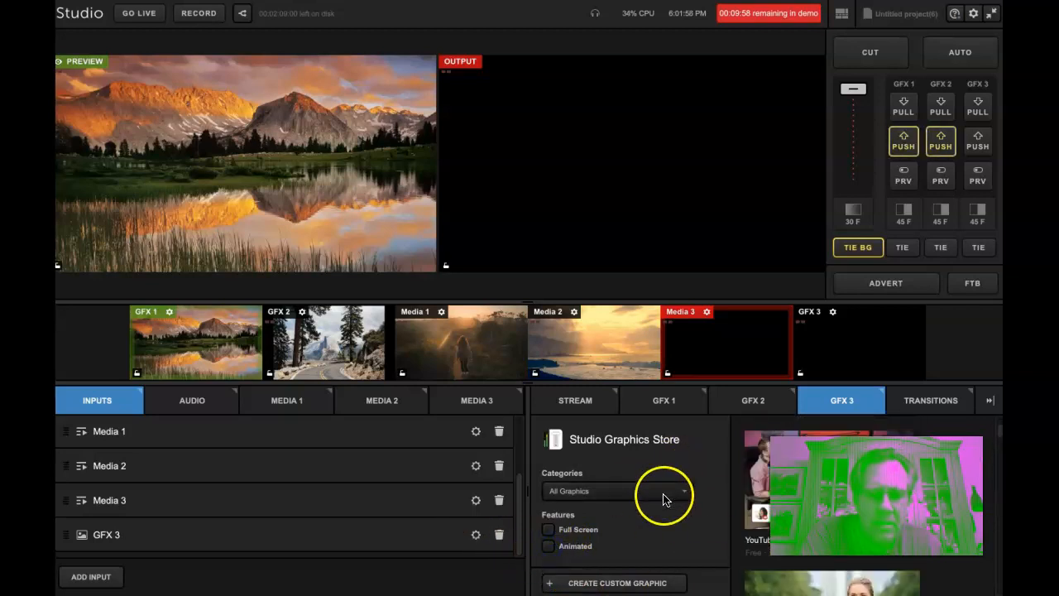
{"action": "left_click", "coordinate": [645, 583]}
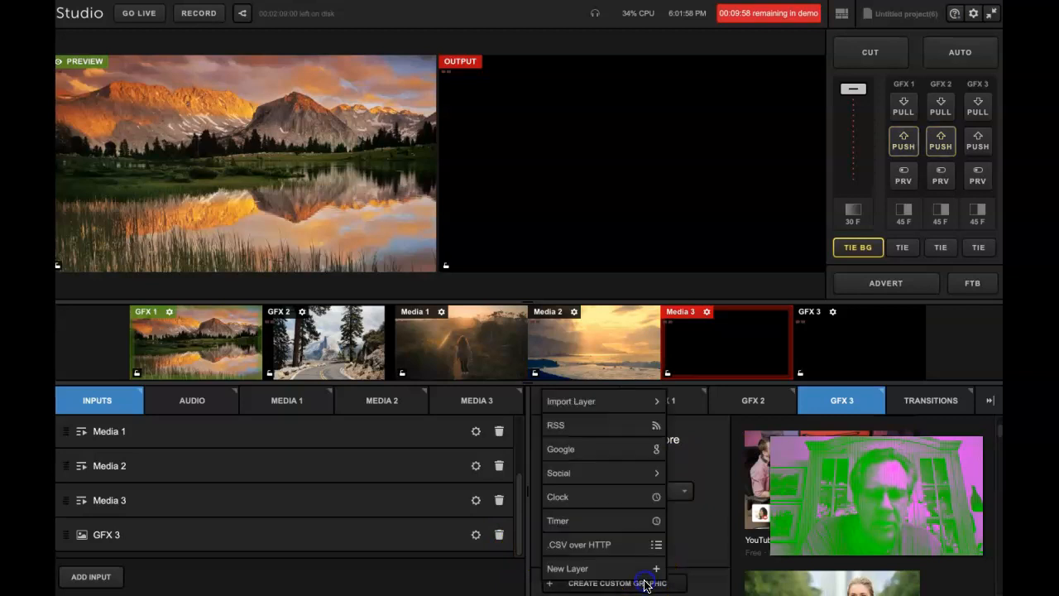
{"action": "left_click", "coordinate": [578, 571]}
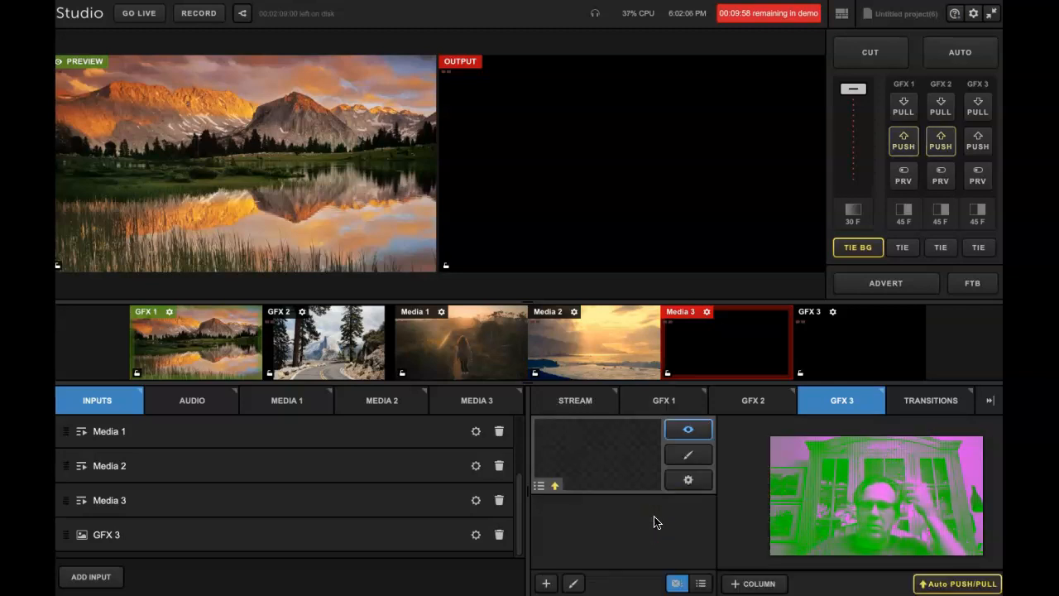
{"action": "left_click", "coordinate": [681, 458]}
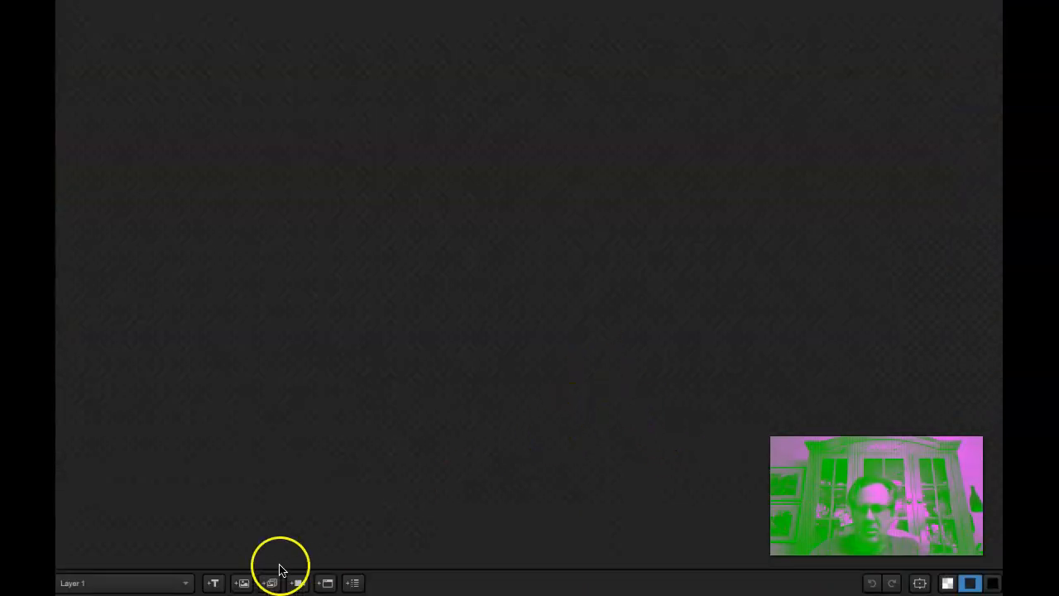
Step: Add a text box in the upper-left corner of the layer and select its placeholder text
{"action": "left_click", "coordinate": [212, 584]}
{"action": "left_click_drag", "start_coordinate": [208, 47], "coordinate": [510, 240]}
{"action": "left_click_drag", "start_coordinate": [224, 44], "coordinate": [259, 75]}
{"action": "left_click_drag", "start_coordinate": [167, 41], "coordinate": [265, 68]}
{"action": "right_click", "coordinate": [174, 53]}
{"action": "left_click", "coordinate": [217, 51]}
{"action": "left_click_drag", "start_coordinate": [170, 51], "coordinate": [224, 62]}
{"action": "left_click", "coordinate": [197, 48]}
{"action": "left_click_drag", "start_coordinate": [68, 47], "coordinate": [342, 56]}
Step: Enter "California Outdoors" over two lines and enlarge the text box across most of the canvas
{"action": "type", "text": "California"}
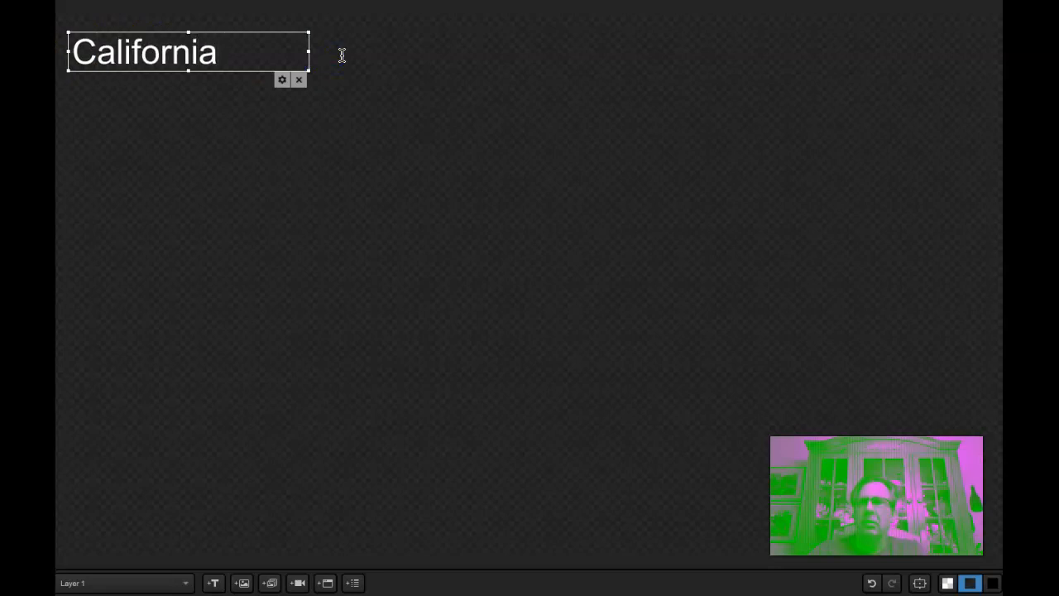
{"action": "type", "text": " Outdoos"}
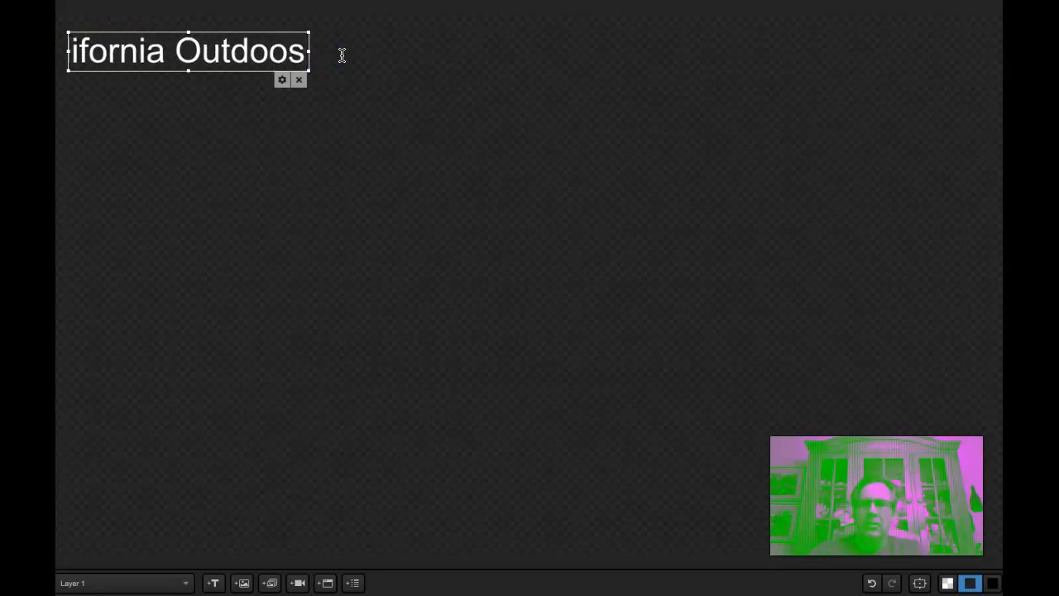
{"action": "key", "text": "BackSpace"}
{"action": "type", "text": "rs"}
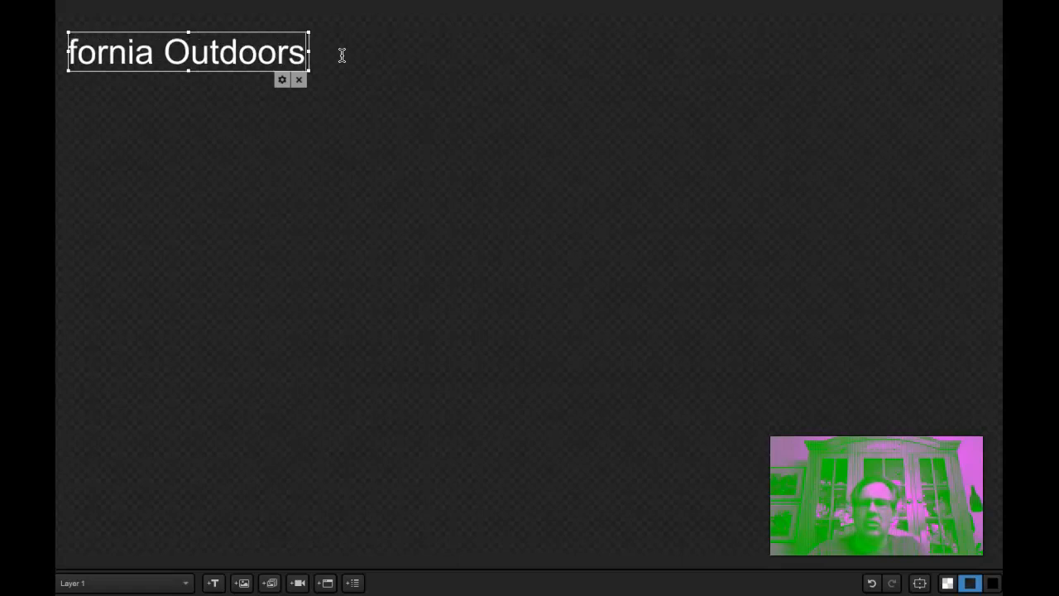
{"action": "key", "text": "alt+BackSpace"}
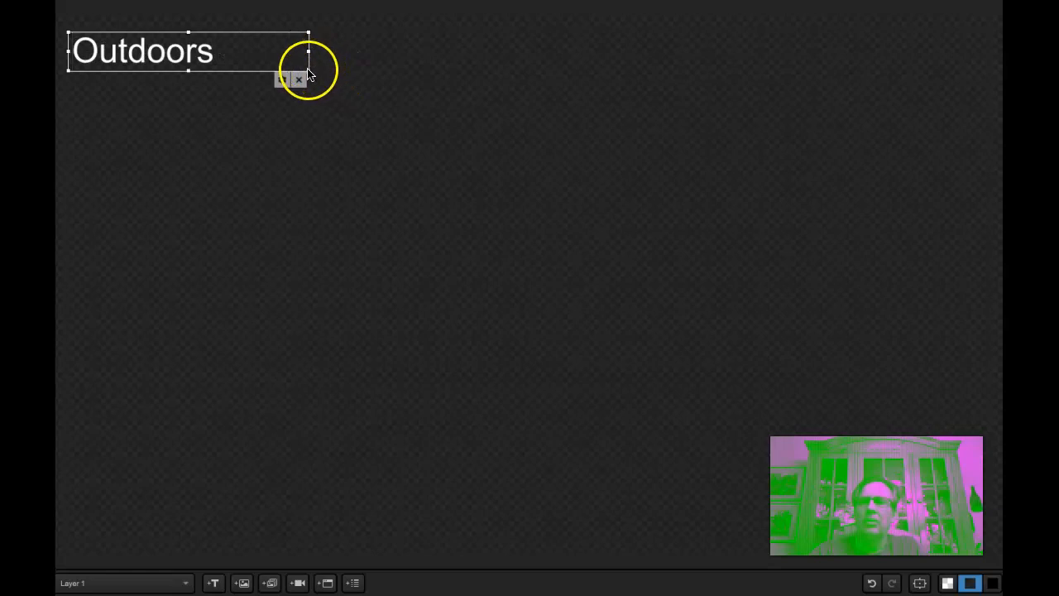
{"action": "left_click_drag", "start_coordinate": [308, 70], "coordinate": [1000, 405]}
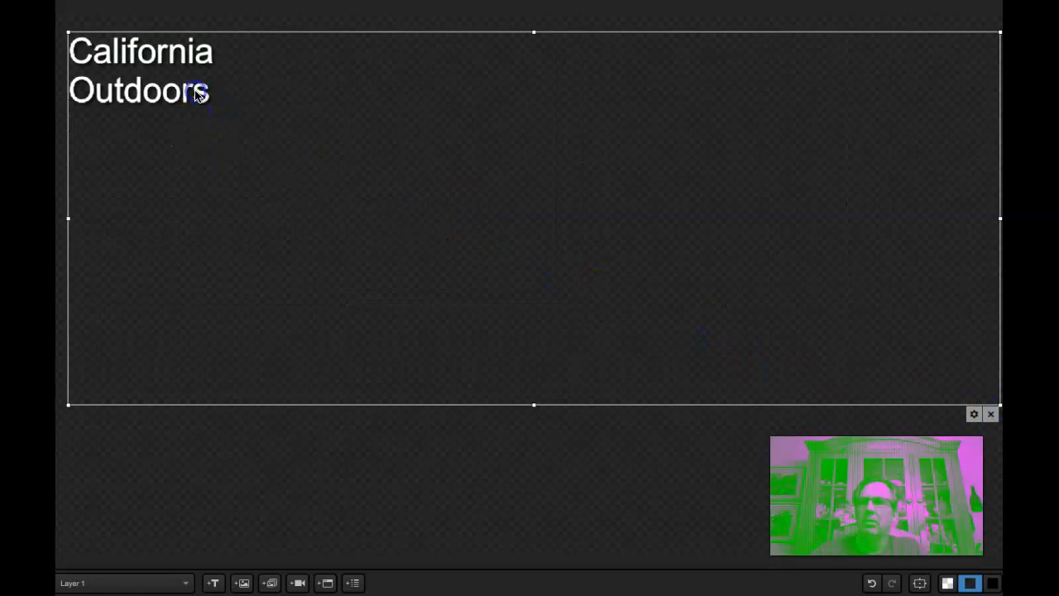
{"action": "left_click", "coordinate": [212, 583]}
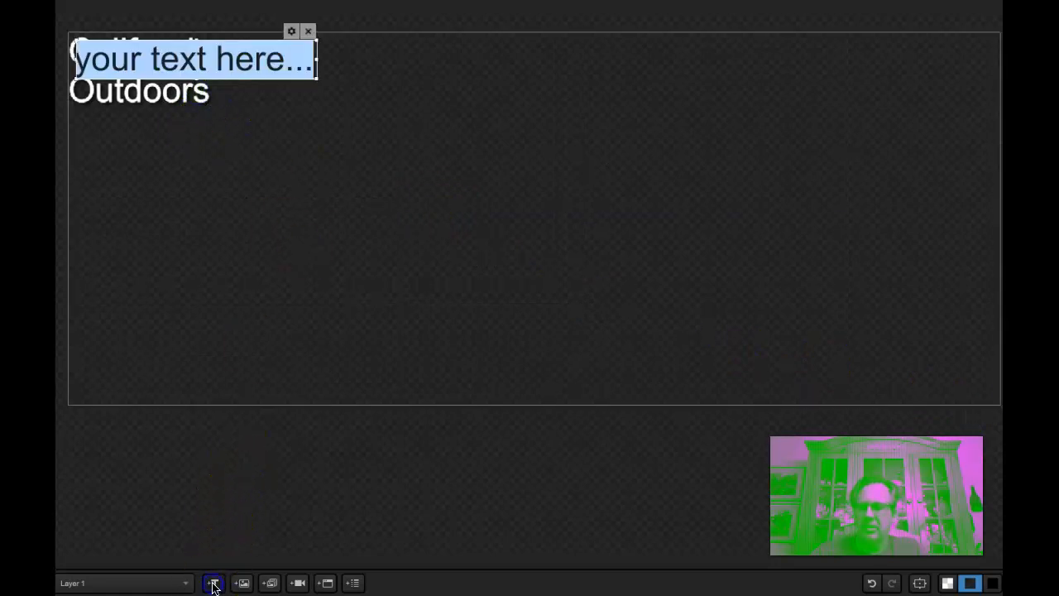
{"action": "left_click", "coordinate": [240, 95]}
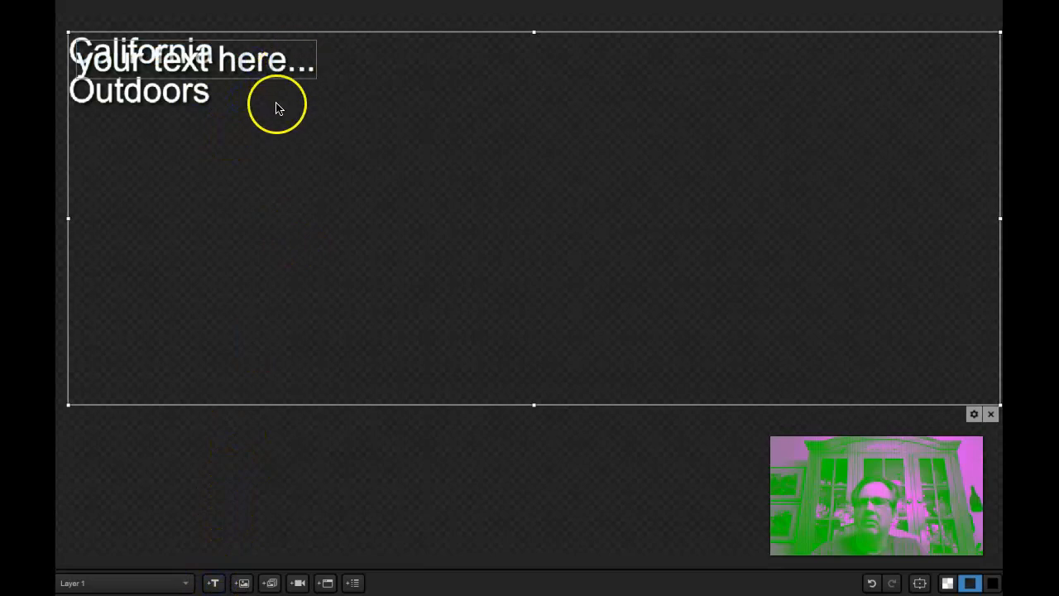
{"action": "left_click", "coordinate": [213, 583]}
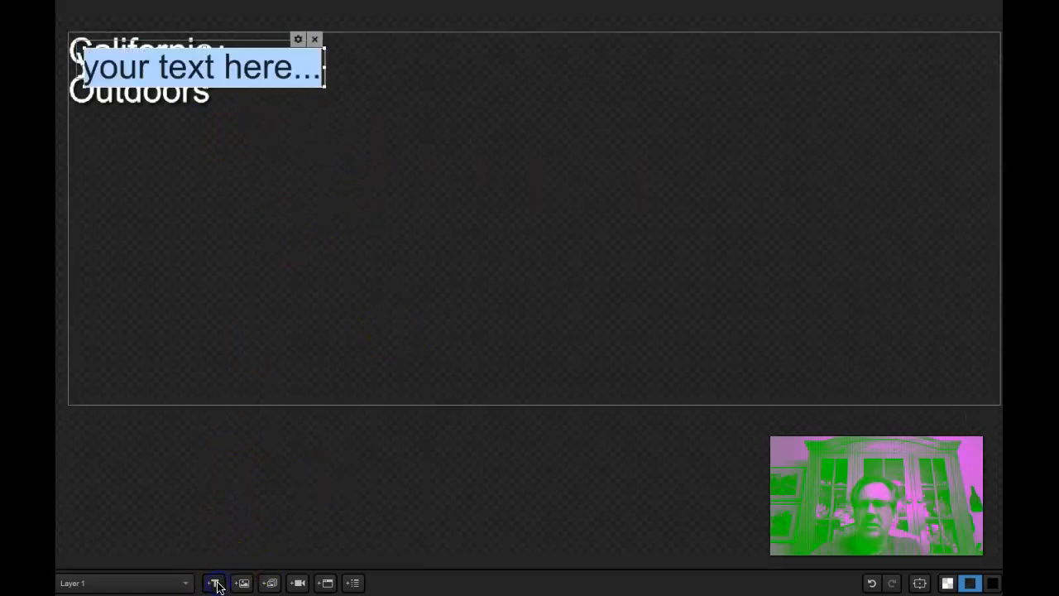
{"action": "left_click", "coordinate": [313, 42]}
{"action": "left_click", "coordinate": [254, 64]}
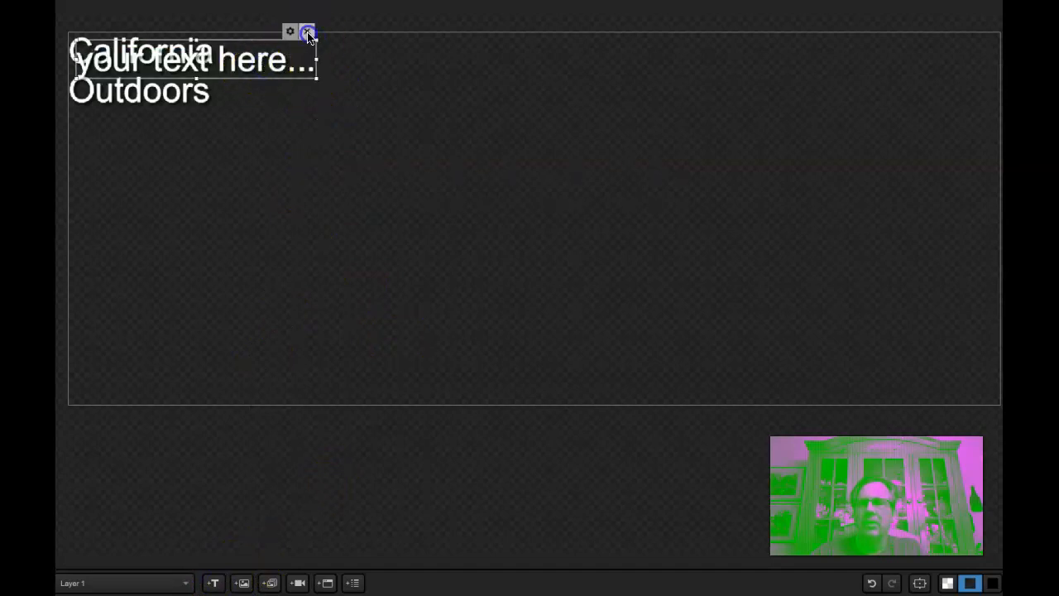
{"action": "left_click", "coordinate": [308, 33]}
Step: Change the font of the California Outdoors text to Athelas
{"action": "left_click", "coordinate": [211, 86]}
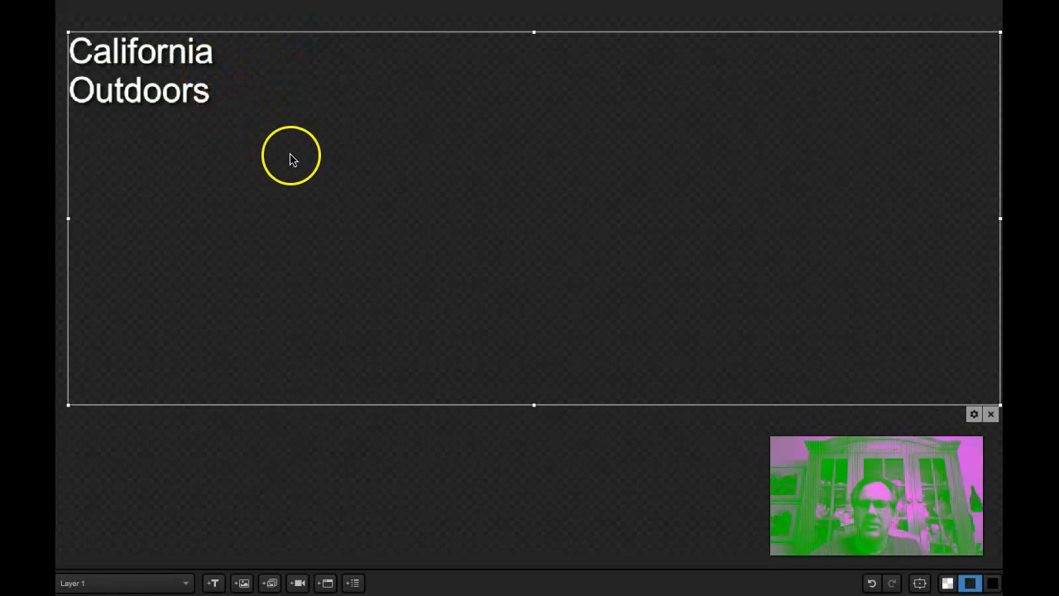
{"action": "left_click", "coordinate": [974, 414]}
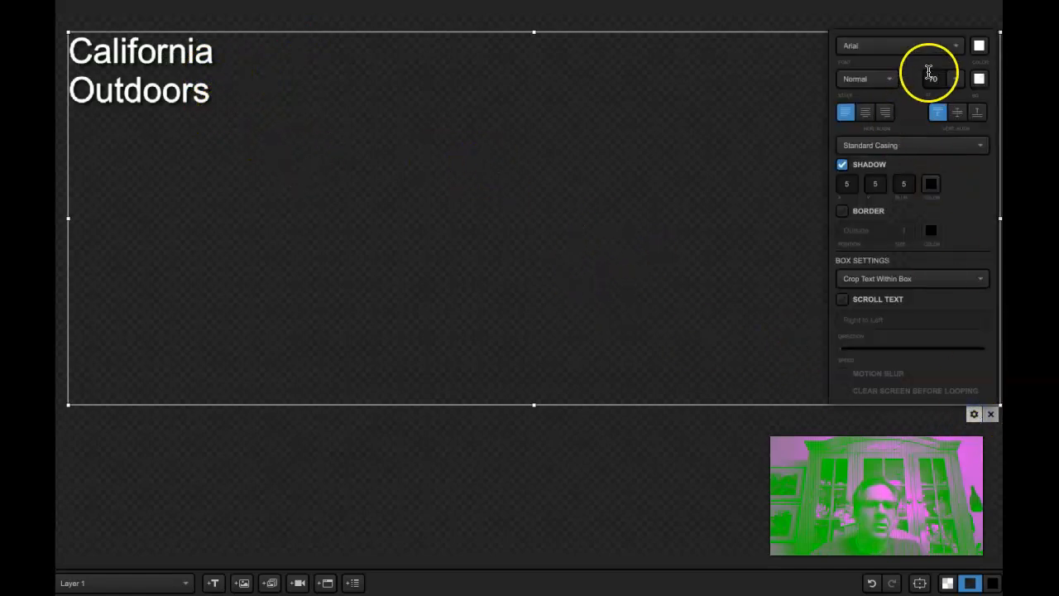
{"action": "left_click", "coordinate": [953, 50]}
{"action": "scroll", "coordinate": [907, 122], "scroll_direction": "down", "scroll_amount": 1}
{"action": "scroll", "coordinate": [906, 122], "scroll_direction": "down", "scroll_amount": 4}
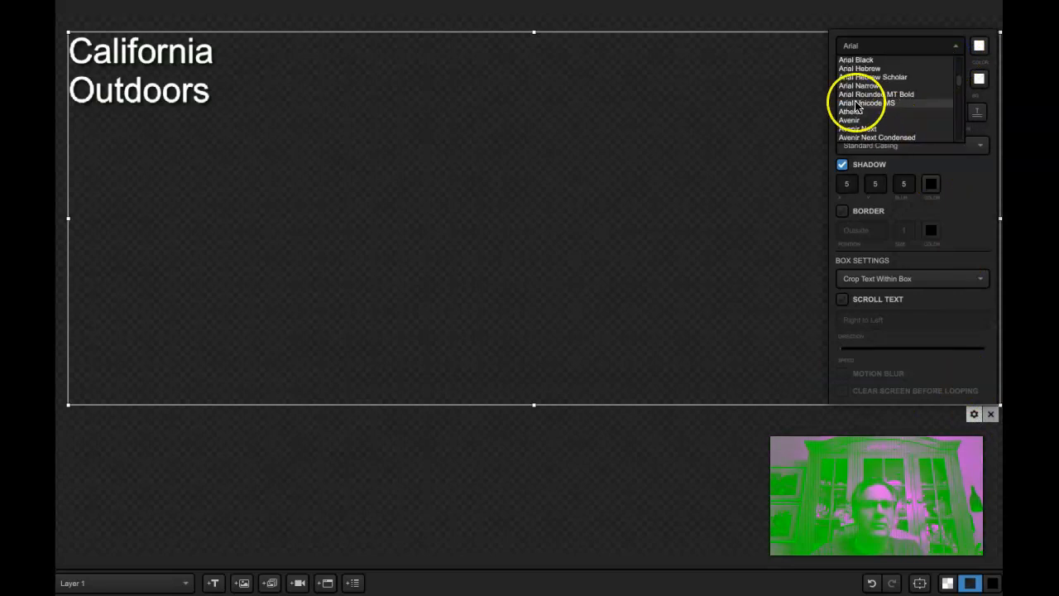
{"action": "left_click", "coordinate": [855, 113]}
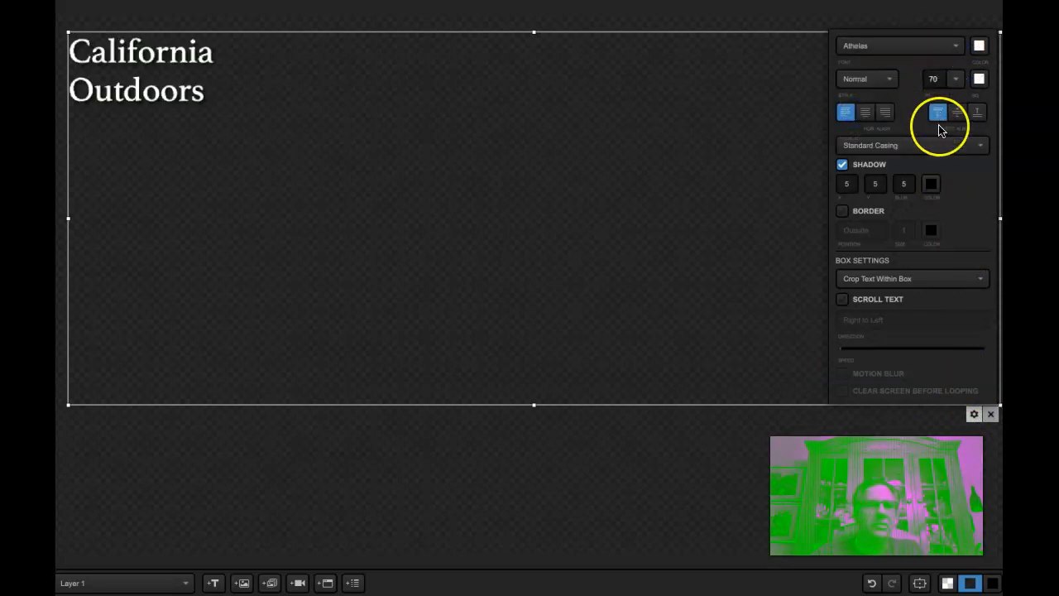
Step: Set the California Outdoors text to size 216 and centre it horizontally
{"action": "left_click", "coordinate": [956, 78]}
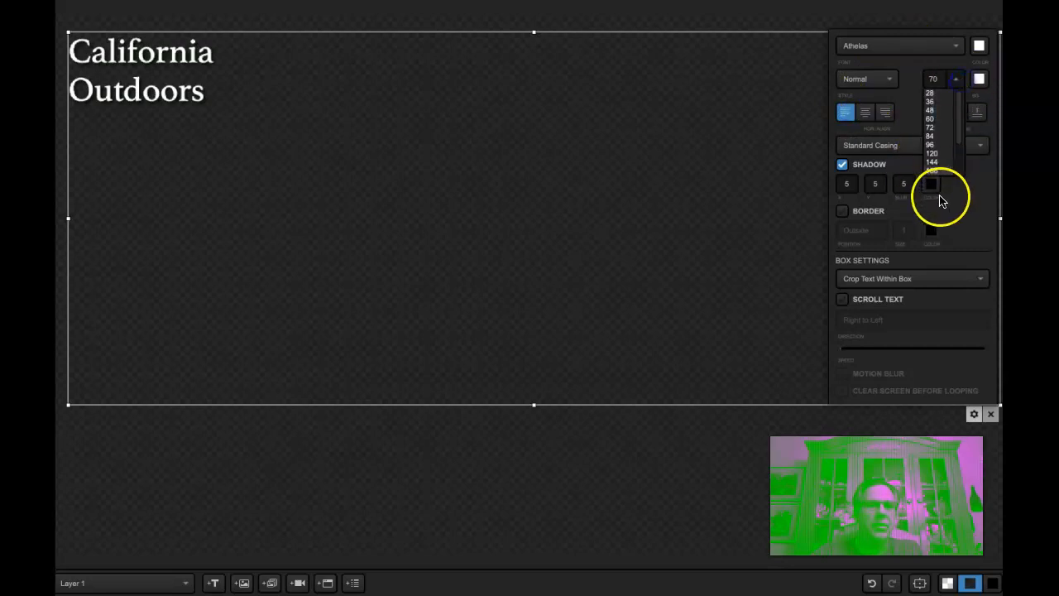
{"action": "left_click", "coordinate": [937, 164]}
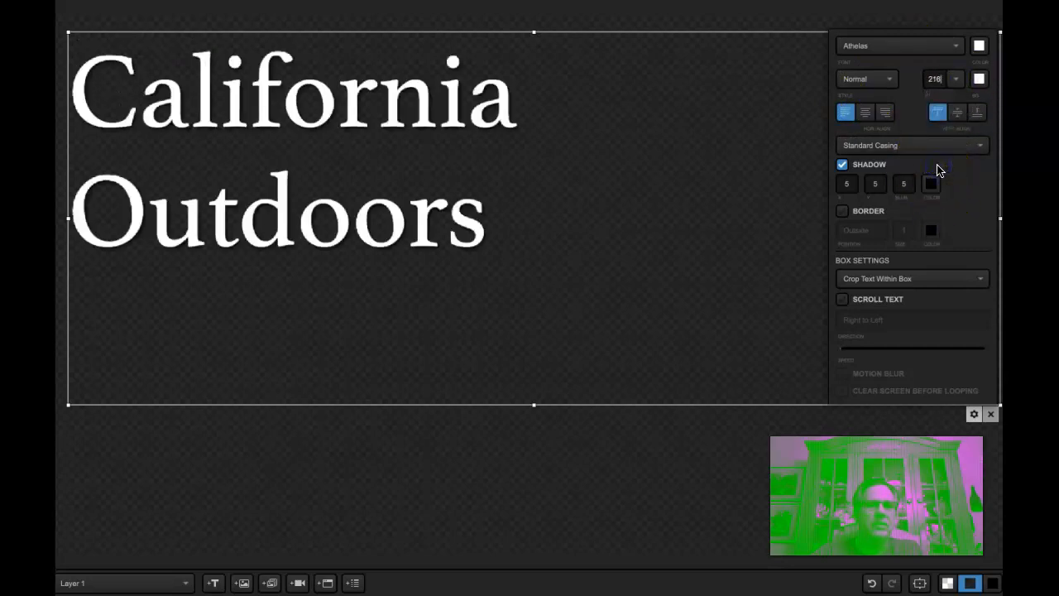
{"action": "left_click", "coordinate": [864, 112]}
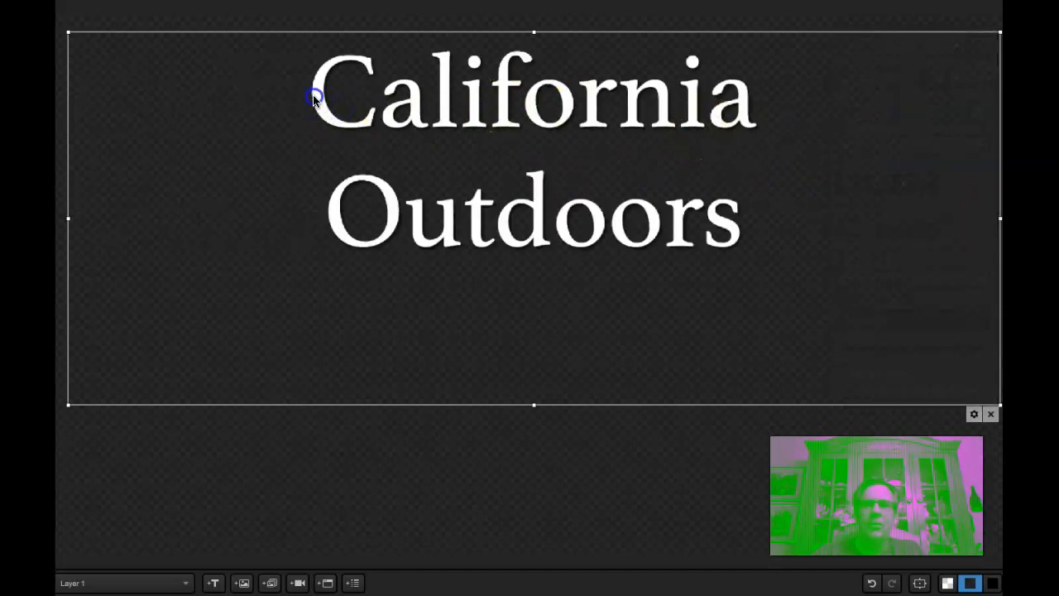
Step: Insert a blank line above California and extend the text box down to near the canvas's lower edge
{"action": "double_click", "coordinate": [315, 95]}
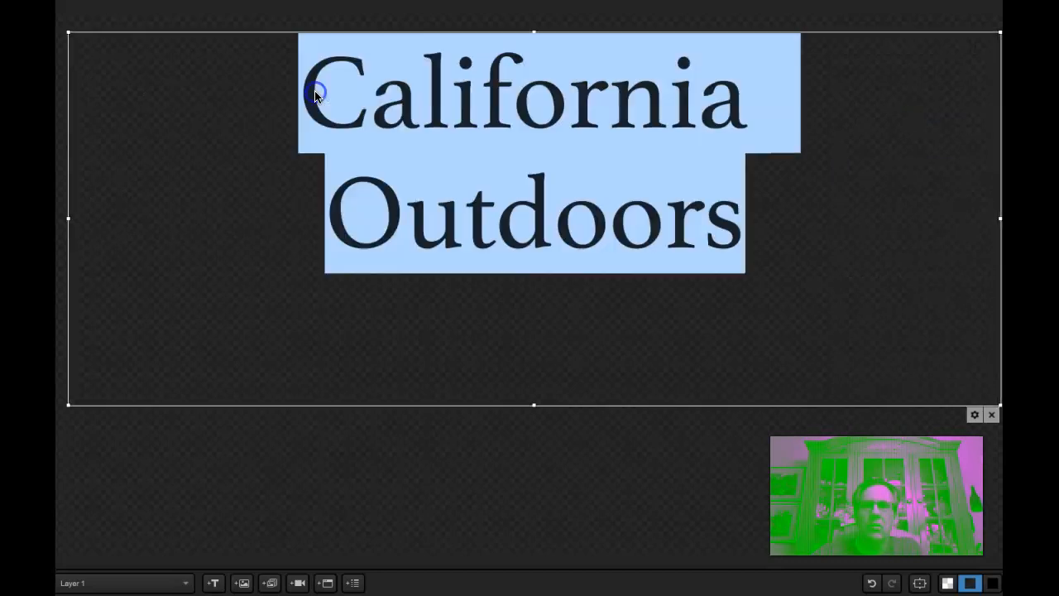
{"action": "left_click", "coordinate": [316, 97]}
{"action": "key", "text": "Return"}
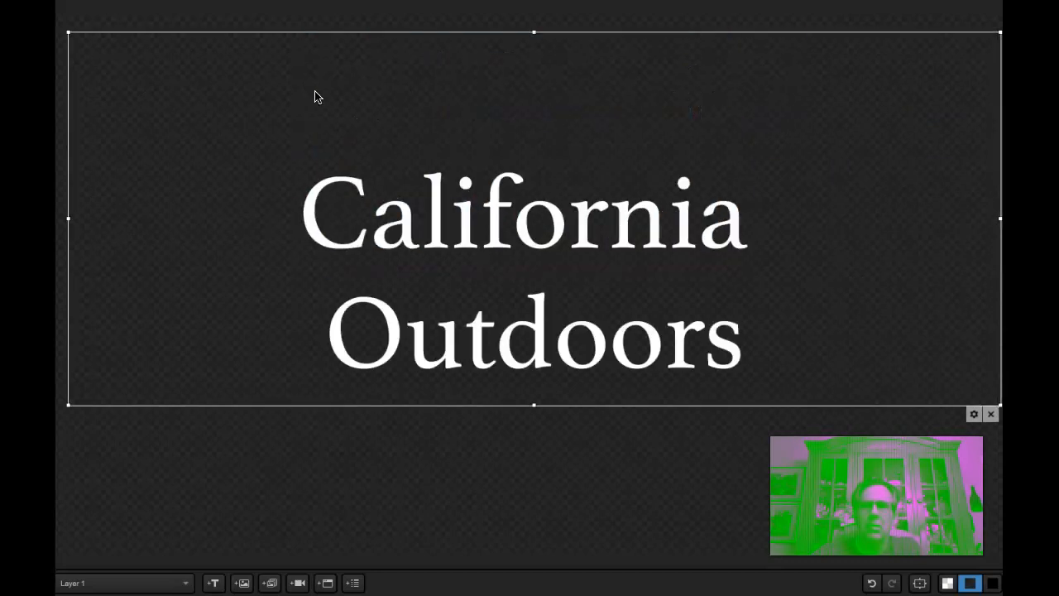
{"action": "left_click_drag", "start_coordinate": [536, 407], "coordinate": [532, 536]}
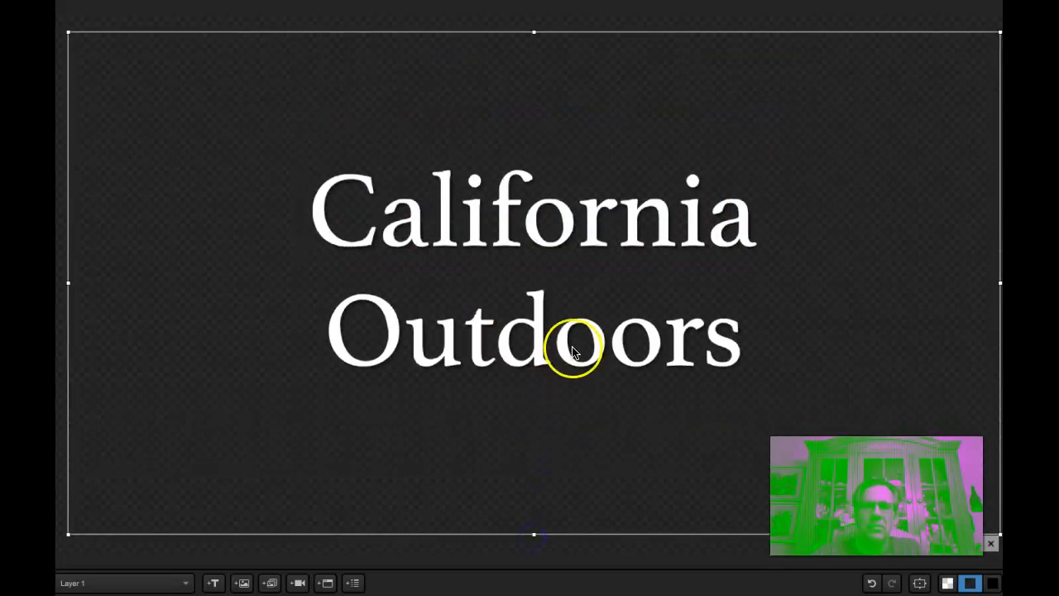
Step: Change the title's text colour to the golden orange ffd29d00
{"action": "double_click", "coordinate": [855, 418]}
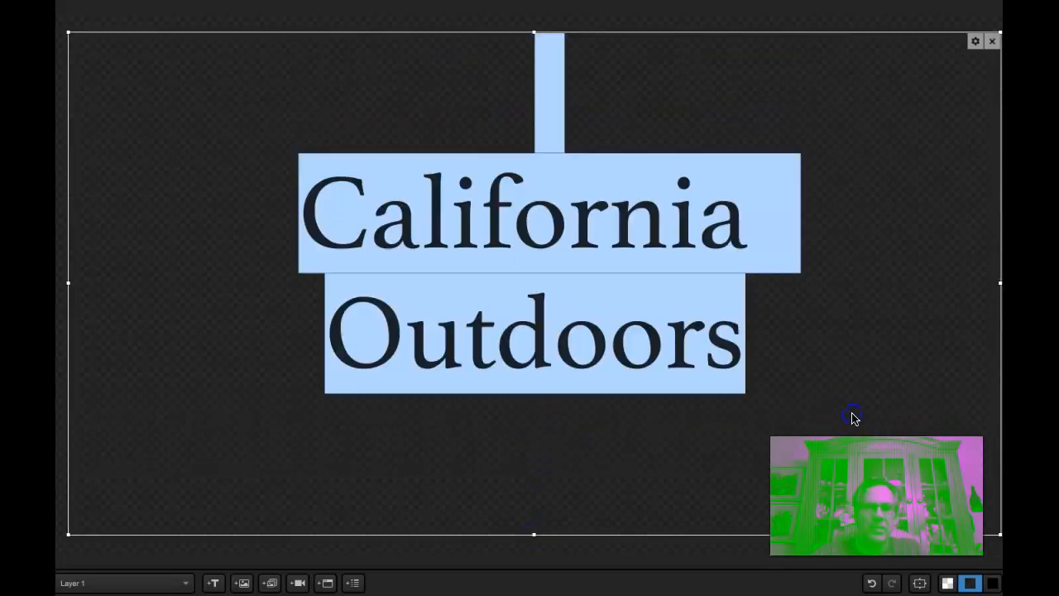
{"action": "left_click", "coordinate": [974, 545]}
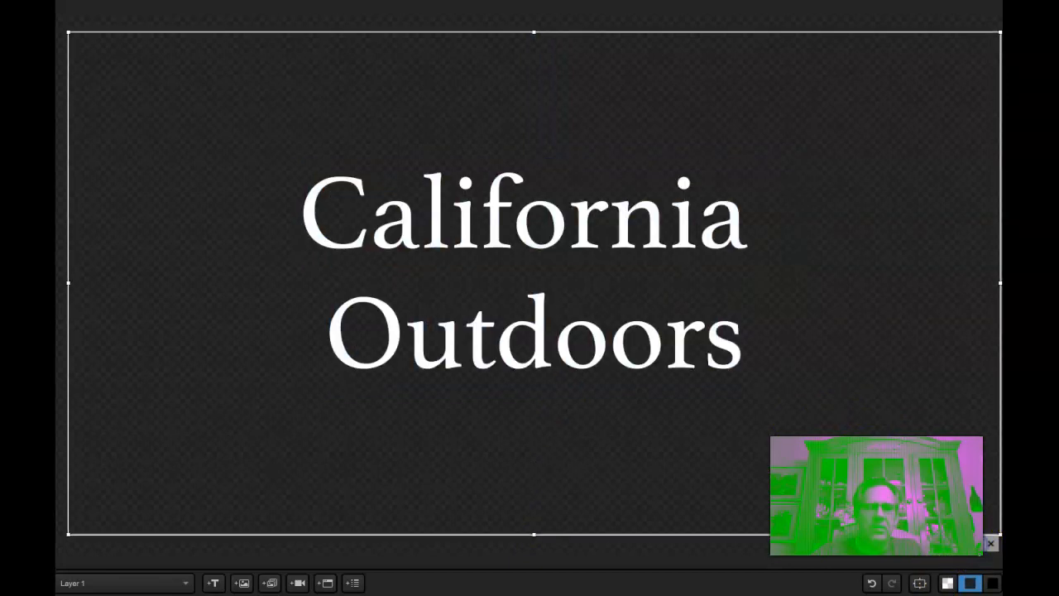
{"action": "left_click", "coordinate": [981, 175]}
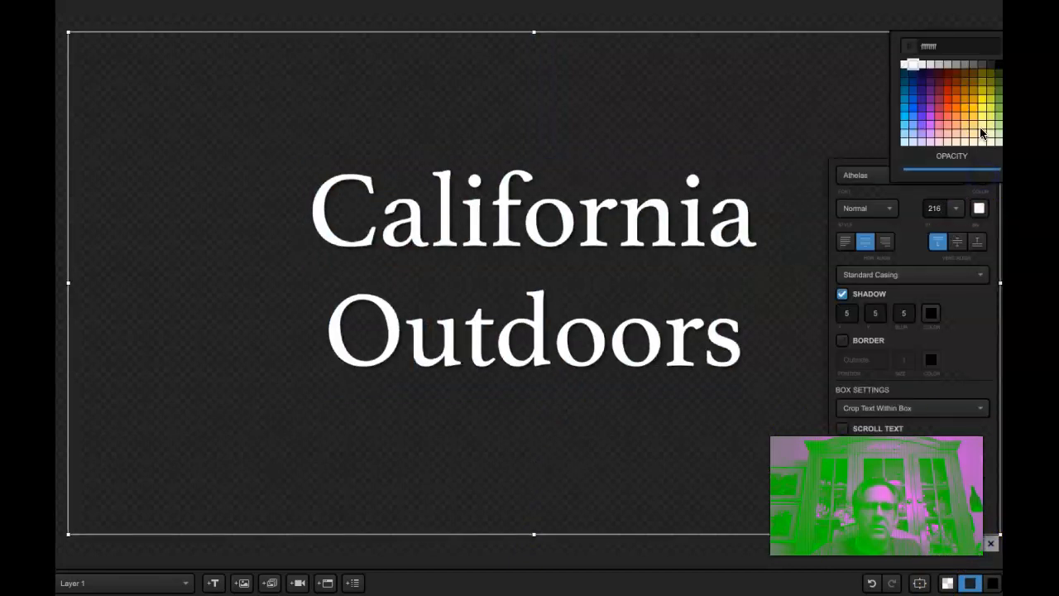
{"action": "left_click", "coordinate": [974, 97]}
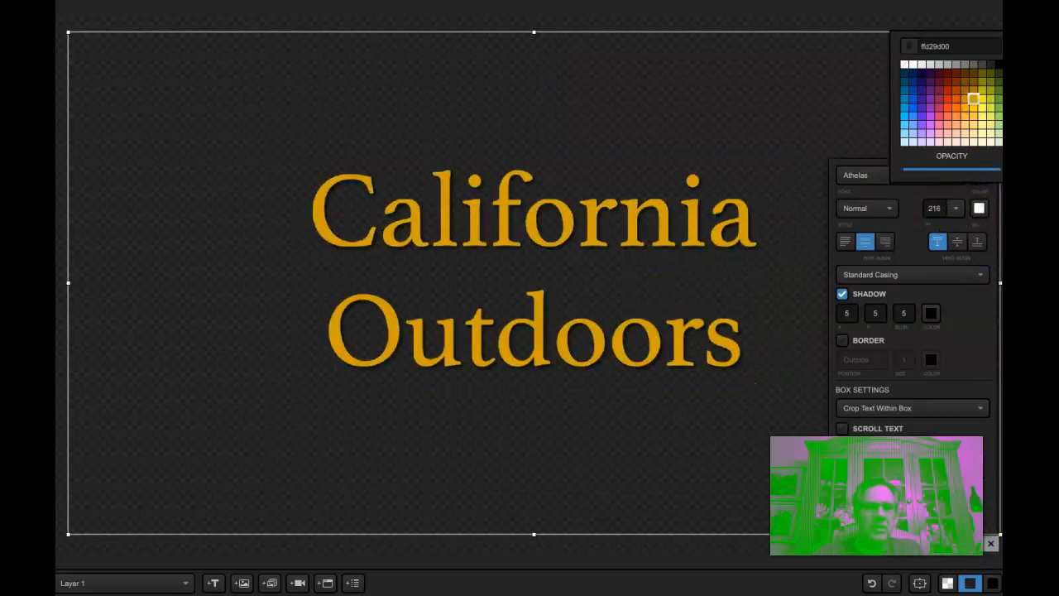
Step: Switch the canvas background to the light checkerboard after trying the others, and undo the removal of the title text box
{"action": "left_click", "coordinate": [990, 546]}
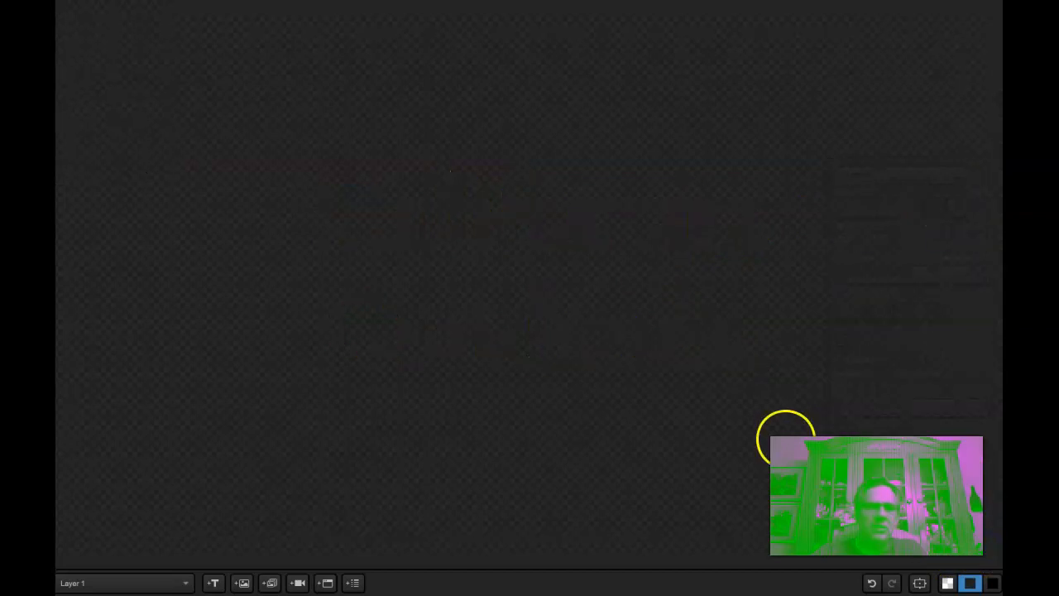
{"action": "left_click", "coordinate": [947, 583]}
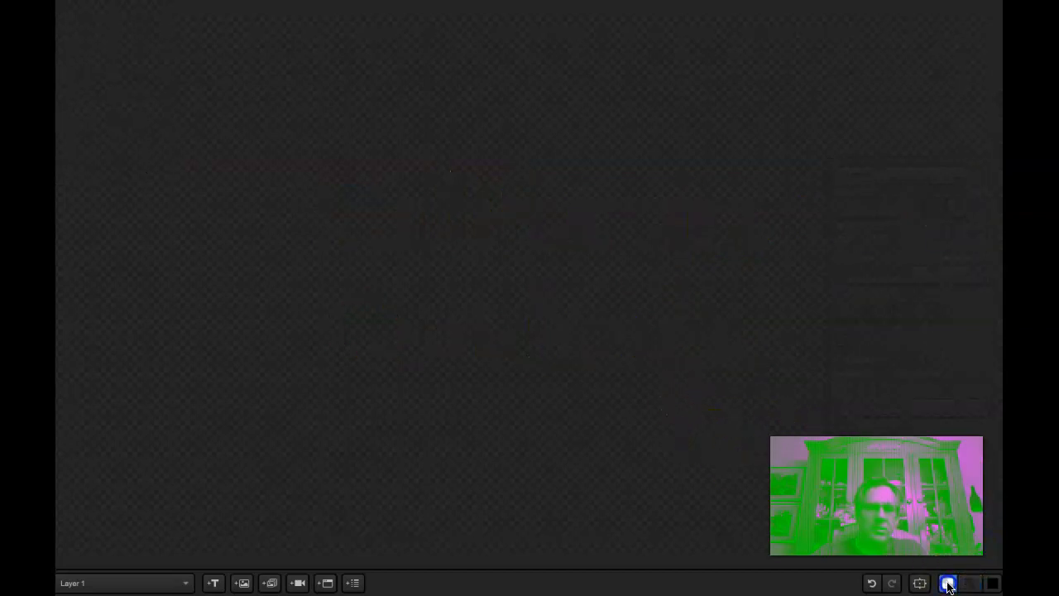
{"action": "left_click", "coordinate": [994, 584]}
{"action": "left_click", "coordinate": [974, 584]}
{"action": "left_click", "coordinate": [948, 582]}
{"action": "left_click", "coordinate": [881, 583]}
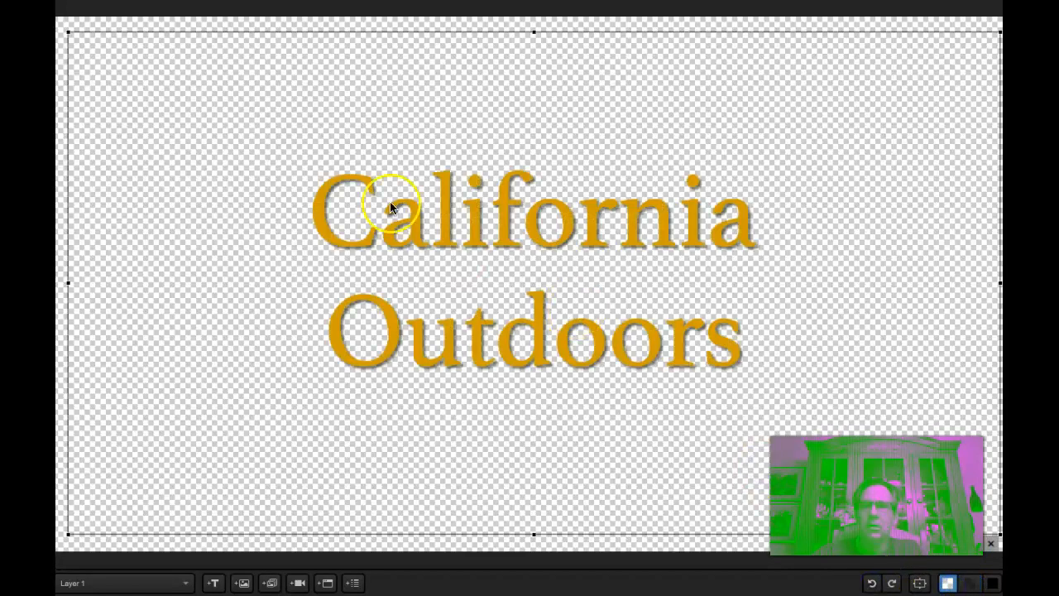
Step: Close the layer editor, cut the GFX 1 landscape to the output, and try the push control for GFX 3
{"action": "left_click", "coordinate": [59, 22]}
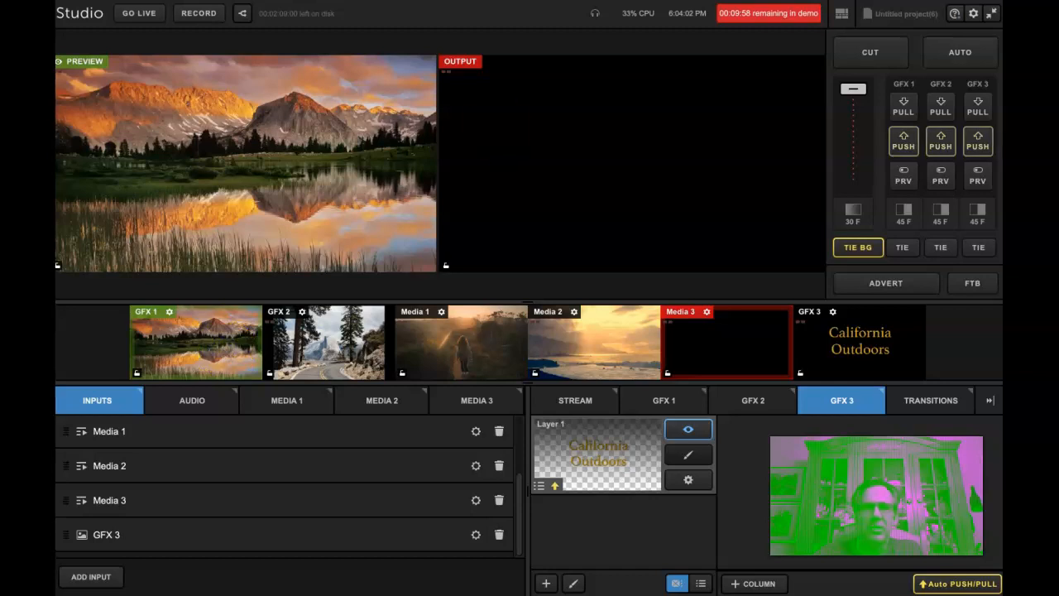
{"action": "left_click", "coordinate": [870, 51]}
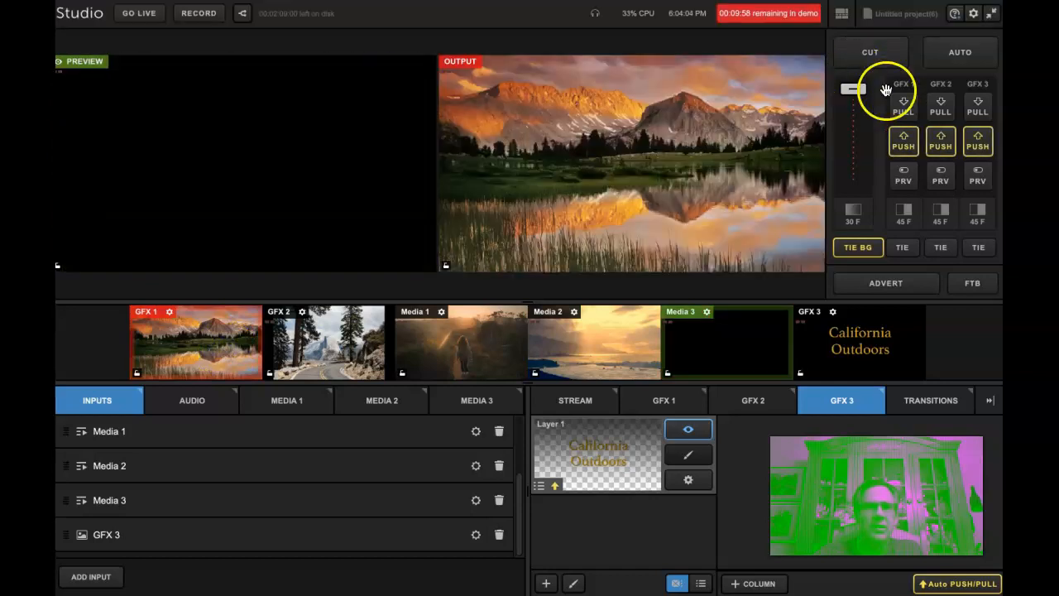
{"action": "left_click", "coordinate": [978, 141]}
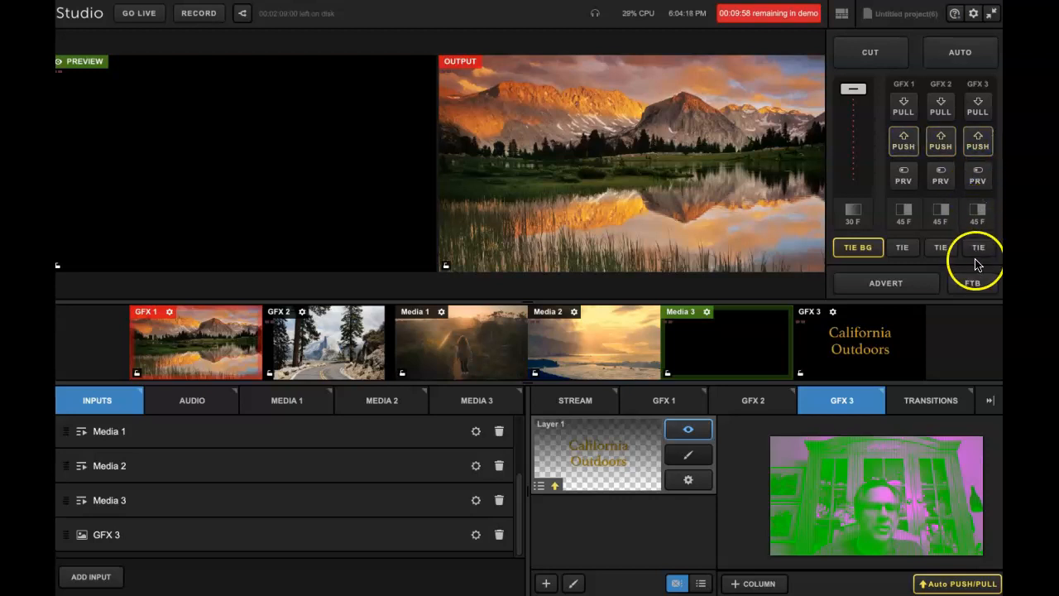
{"action": "left_click", "coordinate": [930, 402]}
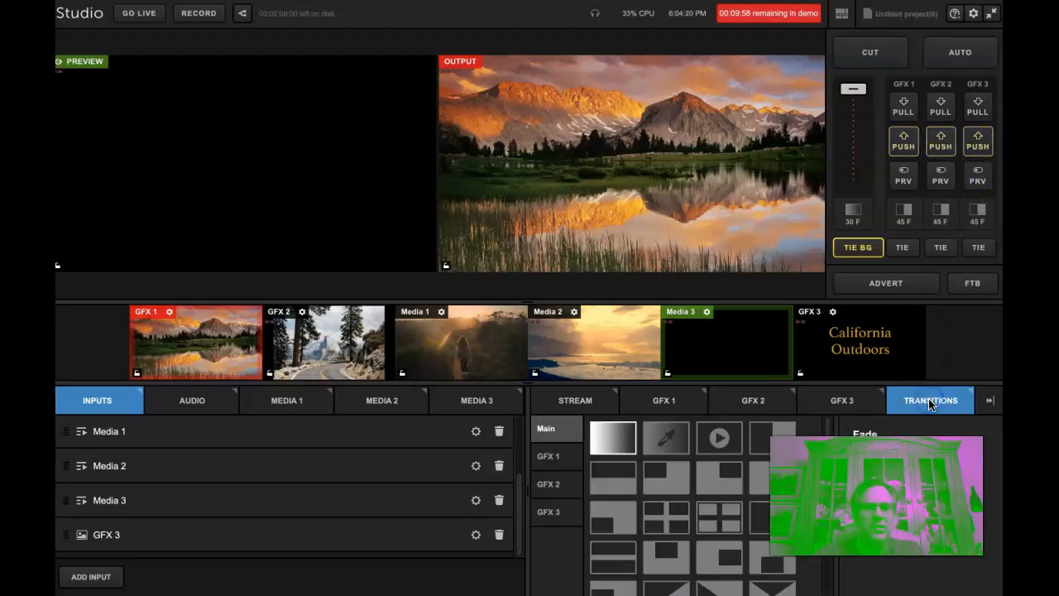
{"action": "left_click", "coordinate": [834, 404]}
{"action": "left_click", "coordinate": [756, 406]}
{"action": "left_click", "coordinate": [827, 403]}
{"action": "left_click", "coordinate": [662, 410]}
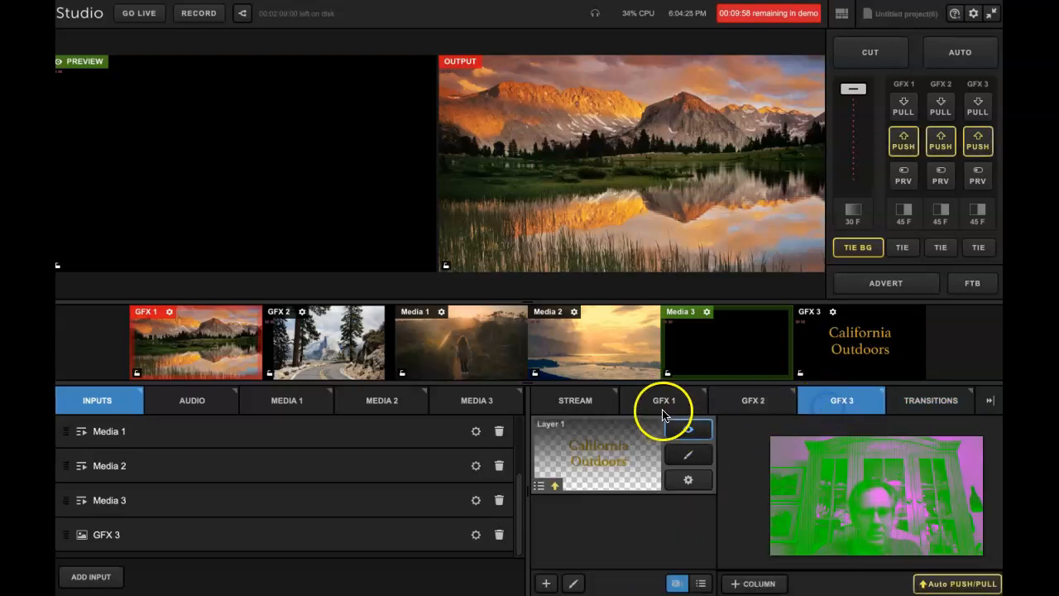
Step: Set the GFX 3 transition to a 20-frame Fade and push the California Outdoors title onto the output
{"action": "left_click", "coordinate": [741, 403]}
{"action": "left_click", "coordinate": [847, 400]}
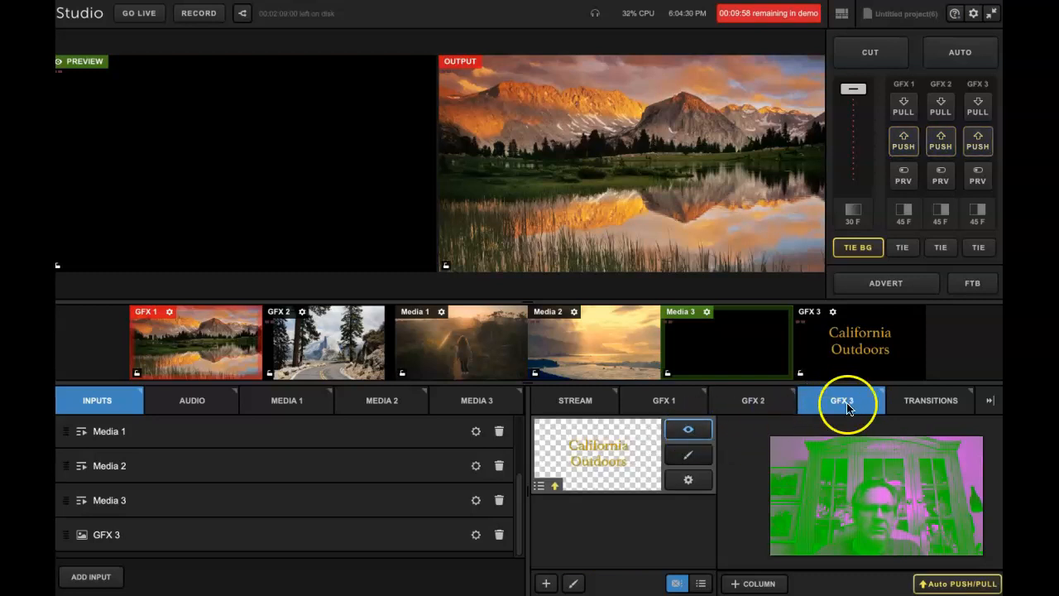
{"action": "left_click", "coordinate": [915, 401]}
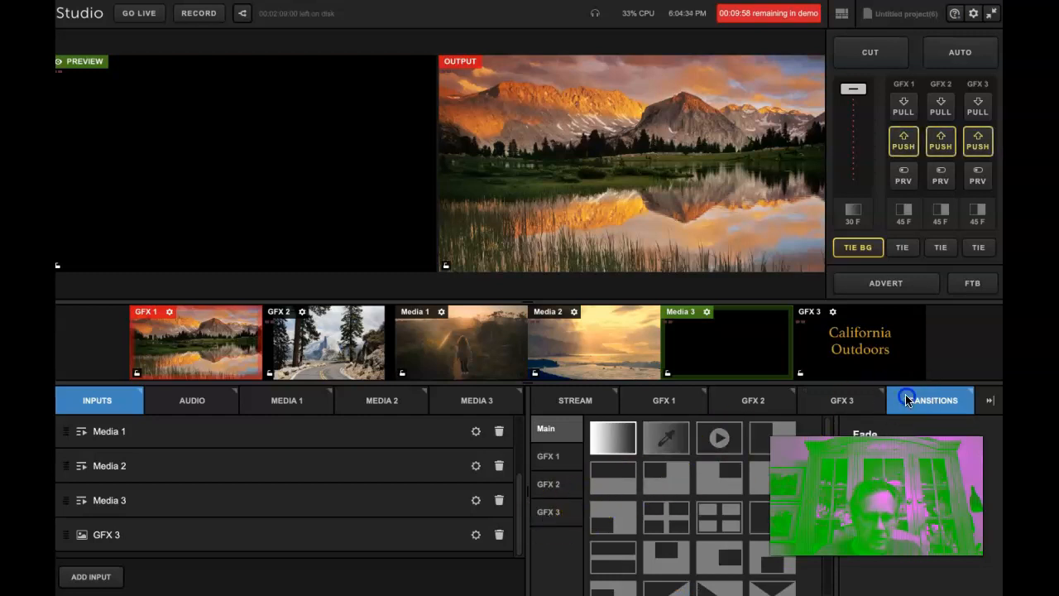
{"action": "left_click", "coordinate": [557, 515]}
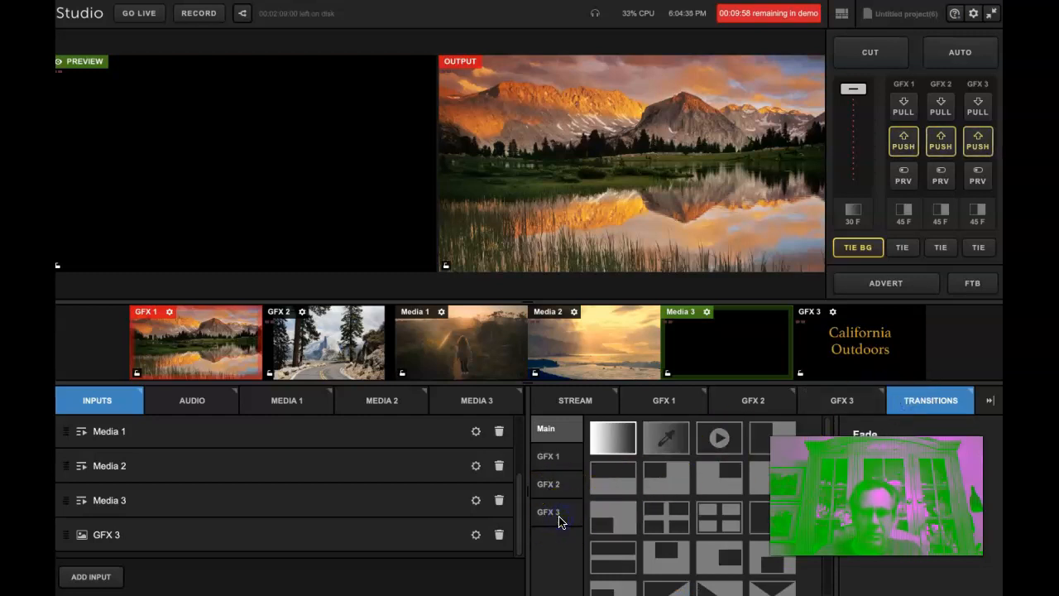
{"action": "left_click", "coordinate": [666, 438]}
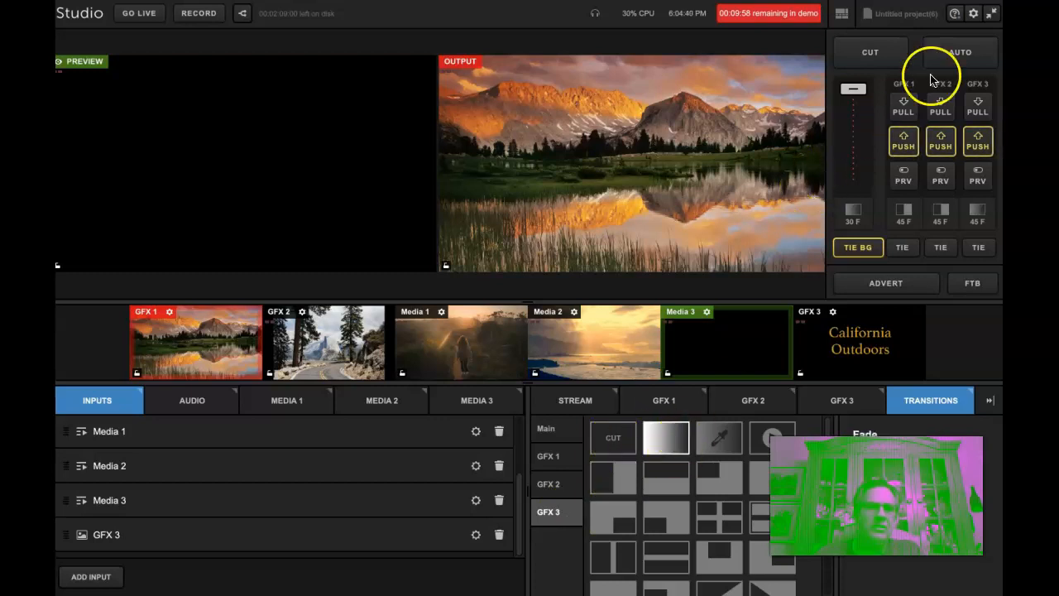
{"action": "left_click", "coordinate": [978, 142]}
{"action": "left_click", "coordinate": [865, 433]}
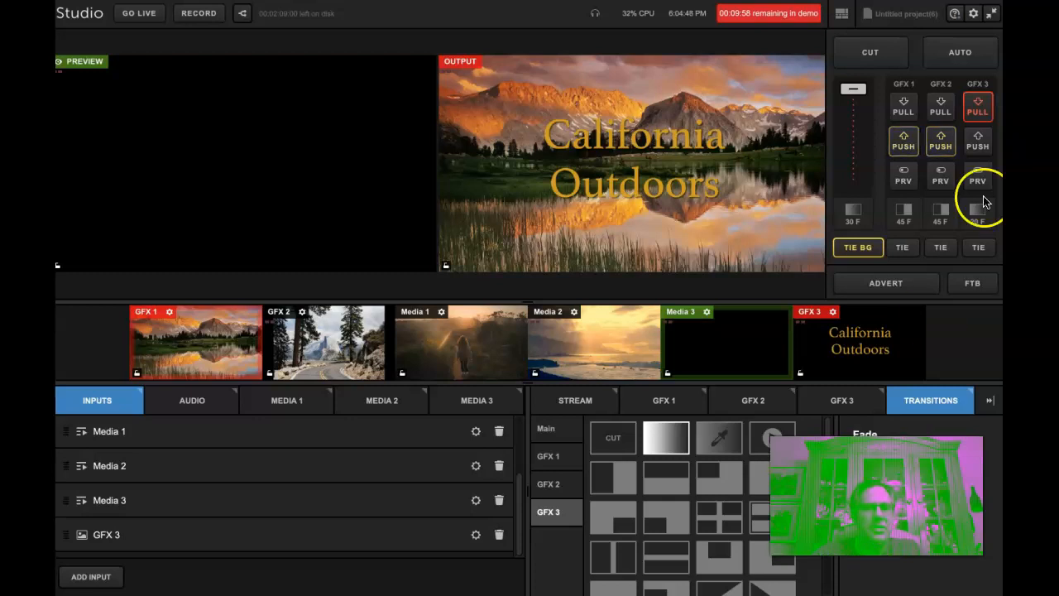
Step: Test the GFX 3 fade by taking the title off the output, bringing it back, and removing it again
{"action": "left_click", "coordinate": [978, 112]}
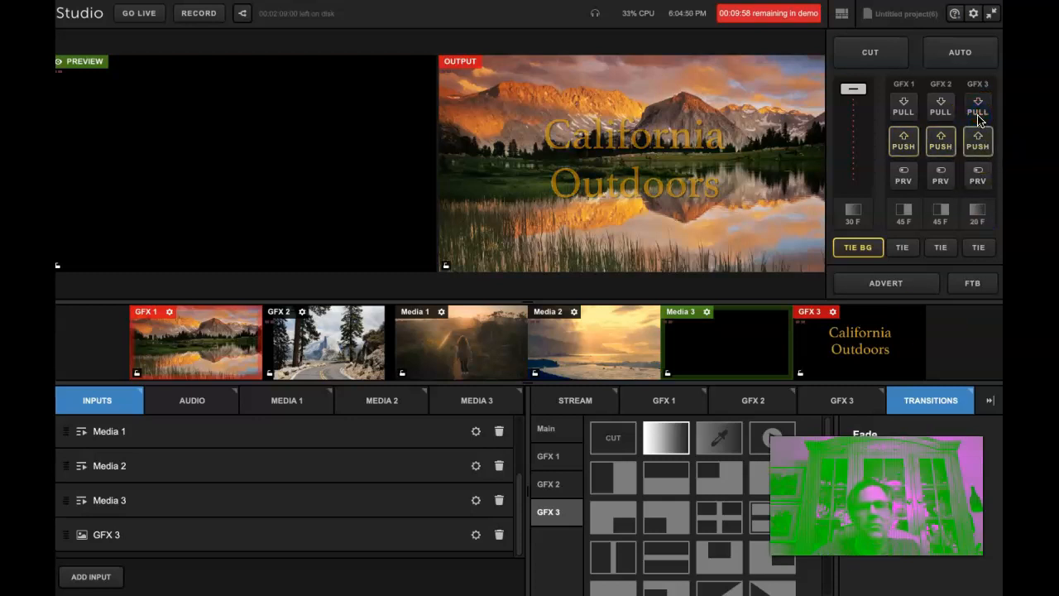
{"action": "left_click", "coordinate": [977, 144]}
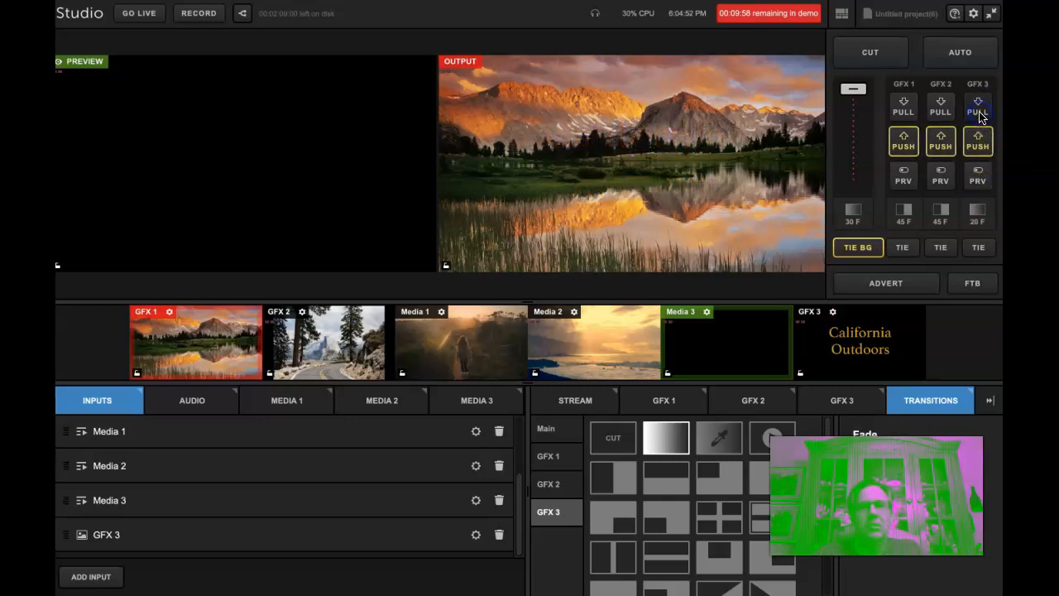
{"action": "left_click", "coordinate": [978, 120]}
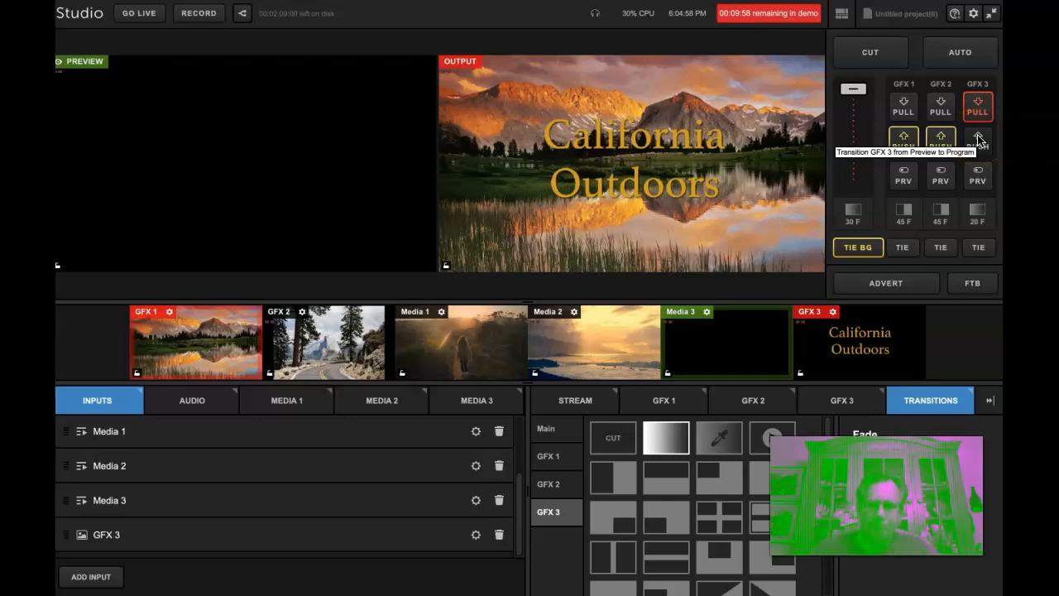
{"action": "left_click", "coordinate": [978, 139]}
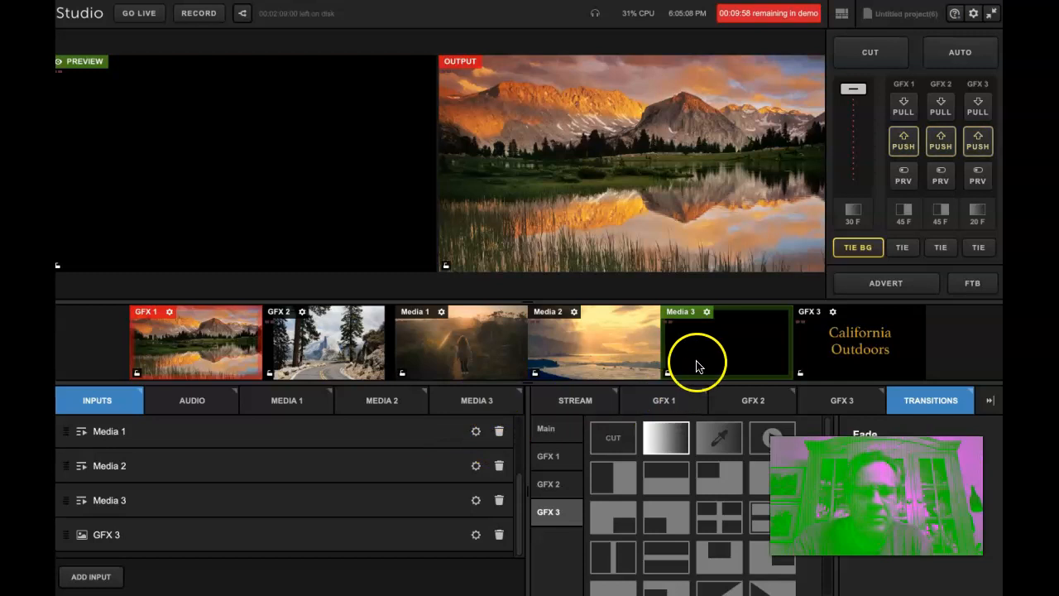
Step: Cut Media 3 to the output and pause its 1512_Komiku music clip
{"action": "left_click", "coordinate": [851, 58]}
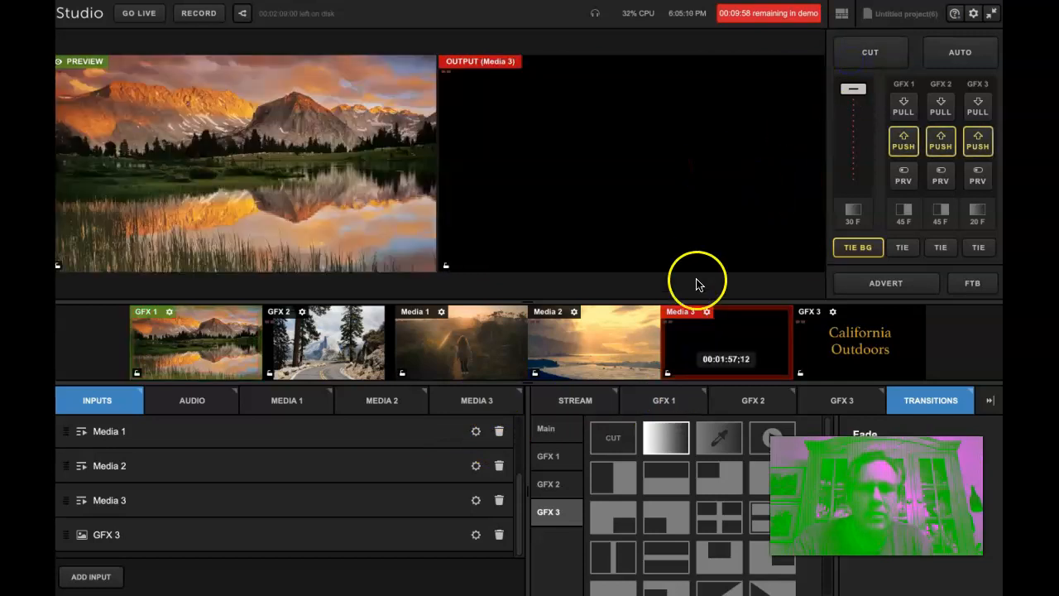
{"action": "left_click", "coordinate": [475, 400]}
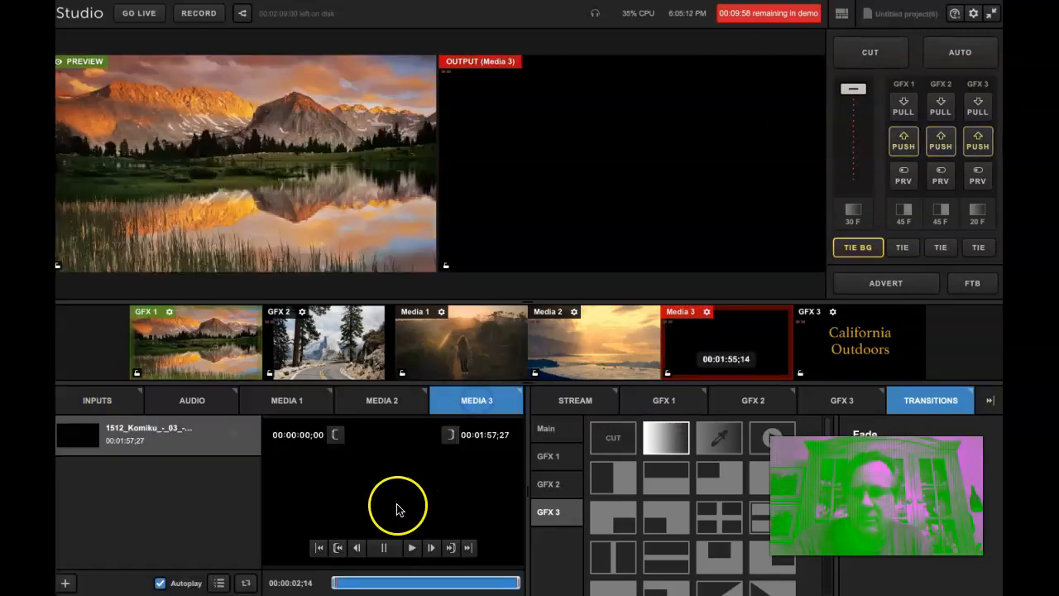
{"action": "left_click", "coordinate": [383, 547]}
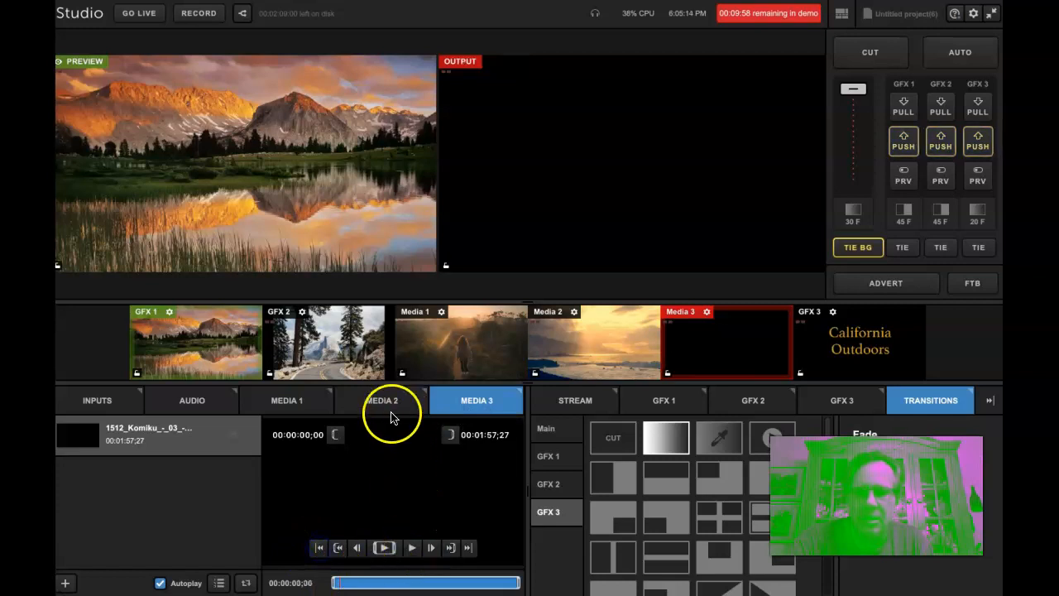
Step: In GFX 1, hide the mountain lake layer and show the surfer image on Layer 1
{"action": "left_click", "coordinate": [665, 399]}
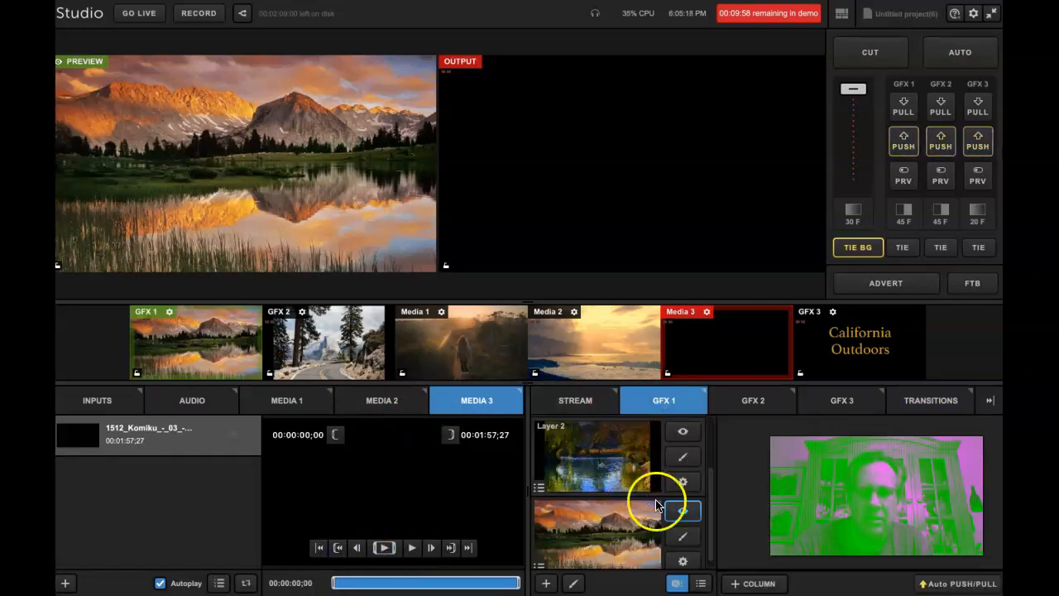
{"action": "left_click", "coordinate": [682, 511]}
{"action": "left_click_drag", "start_coordinate": [705, 509], "coordinate": [703, 447]}
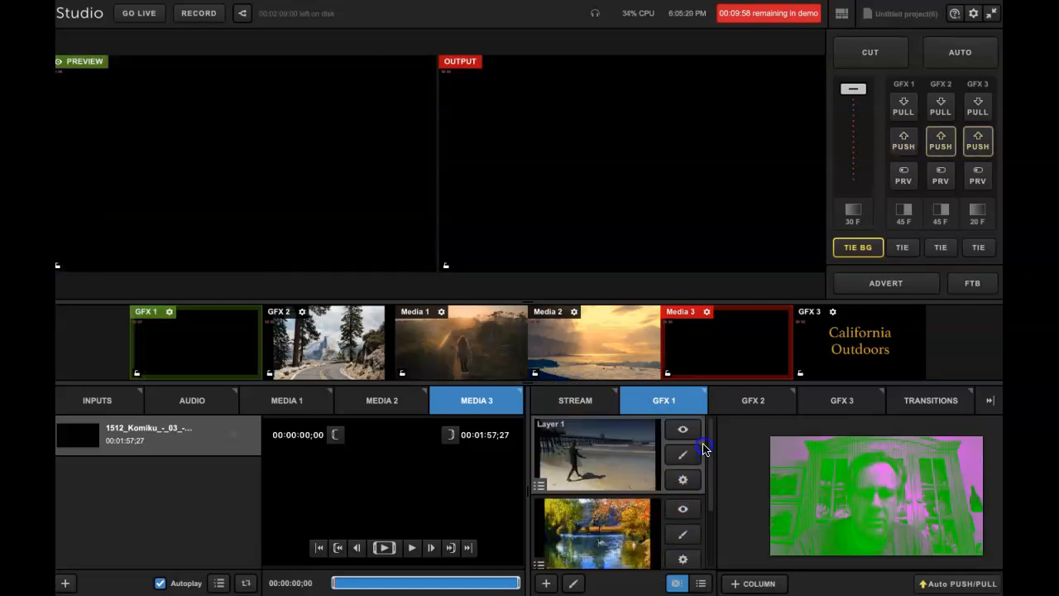
{"action": "left_click", "coordinate": [684, 432]}
Step: In GFX 2, hide the forest road layer and show the waterfall image on Layer 1
{"action": "left_click", "coordinate": [750, 402]}
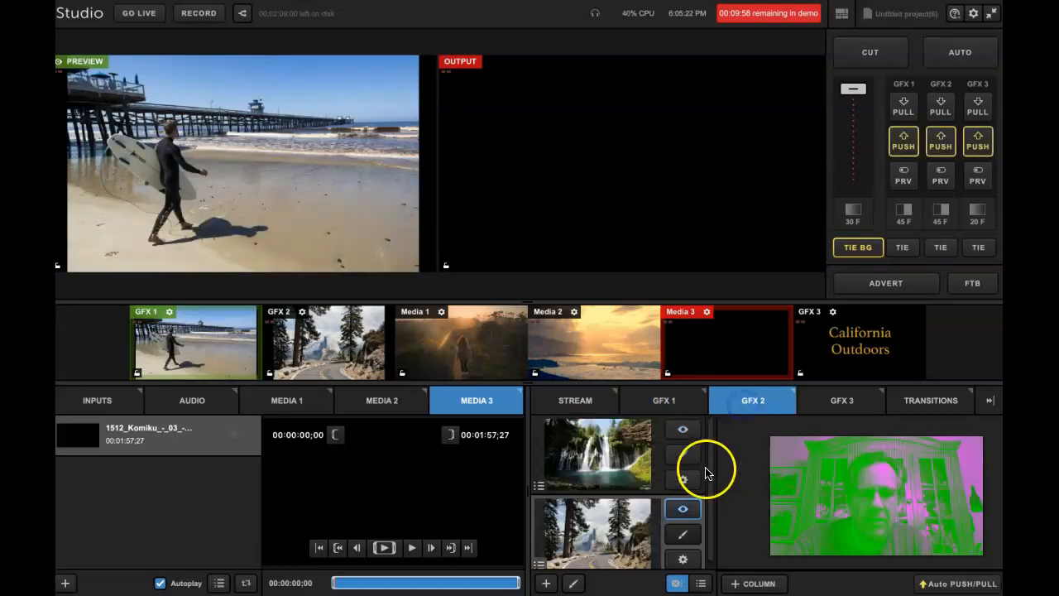
{"action": "left_click", "coordinate": [684, 513]}
{"action": "left_click", "coordinate": [683, 429]}
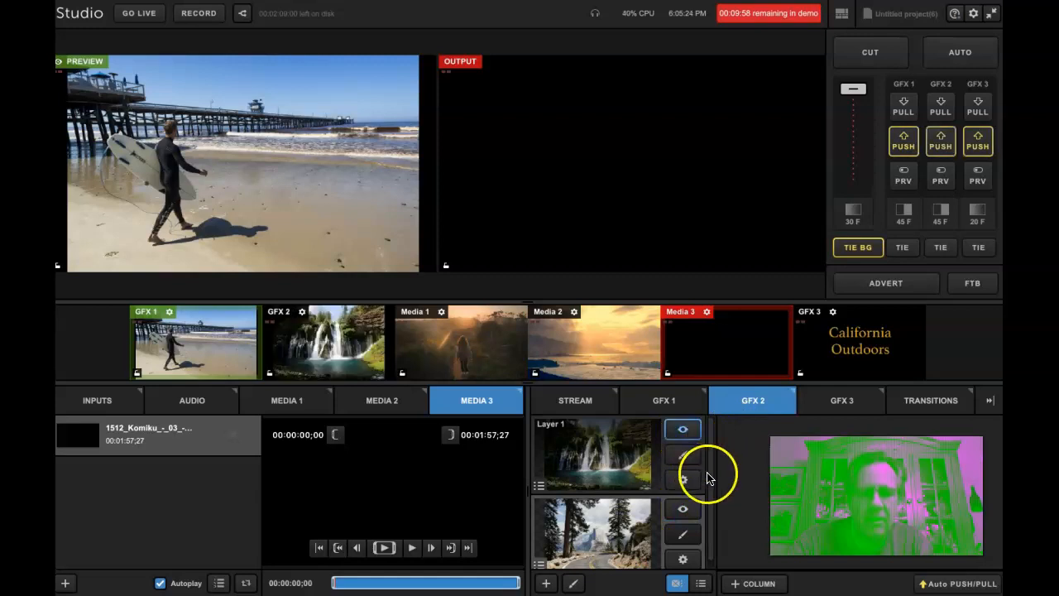
Step: Review the GFX 3 title layer and its push control, and return to the GFX 1 layers
{"action": "left_click", "coordinate": [837, 399]}
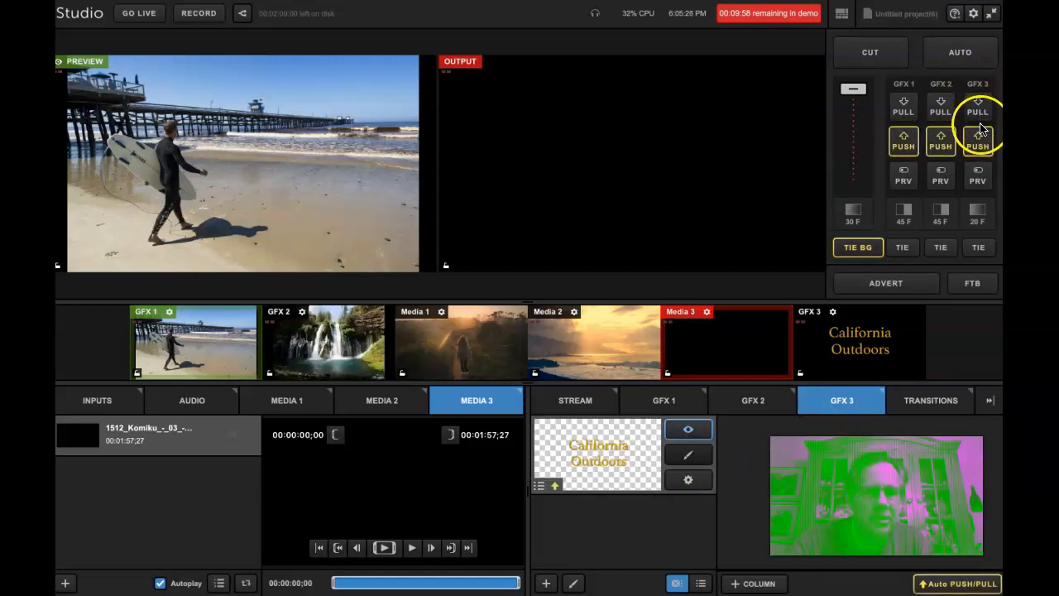
{"action": "left_click", "coordinate": [966, 146]}
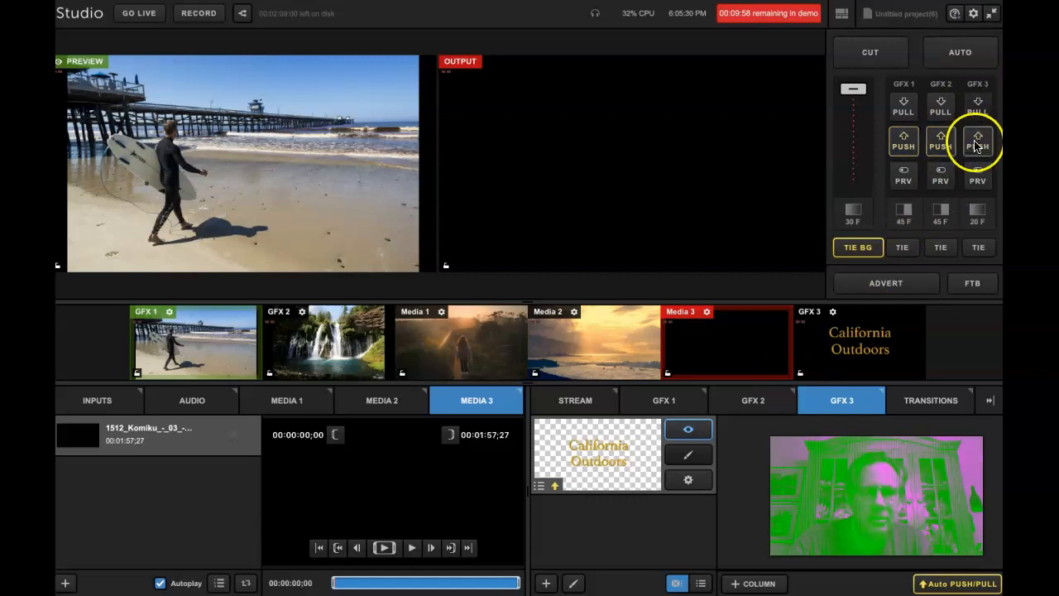
{"action": "left_click", "coordinate": [672, 405]}
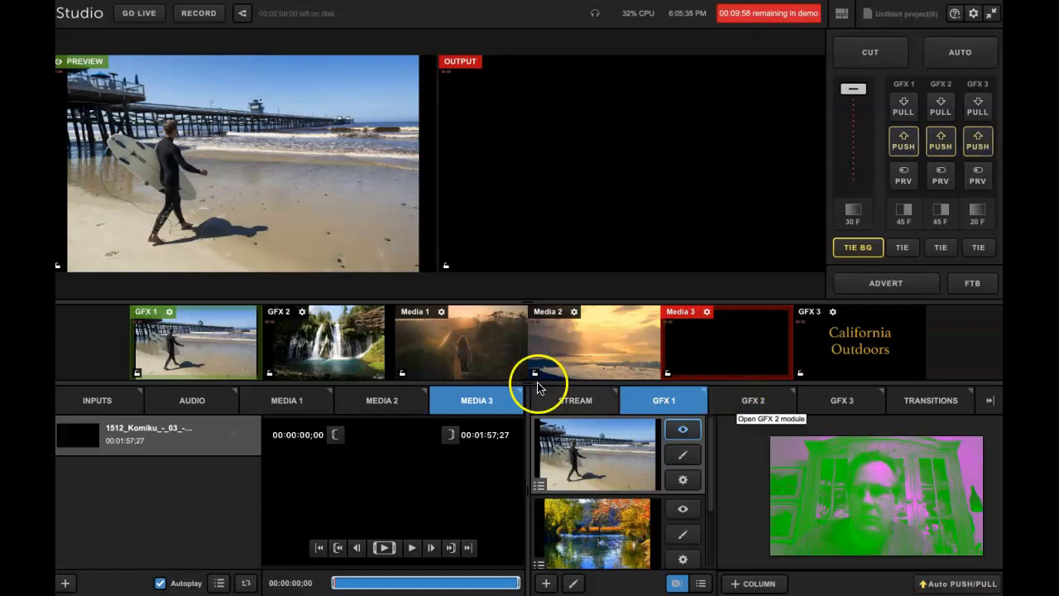
Step: Play the Media 3 music clip and bring the GFX 1 surfer image to the output with an automatic transition
{"action": "left_click", "coordinate": [411, 549]}
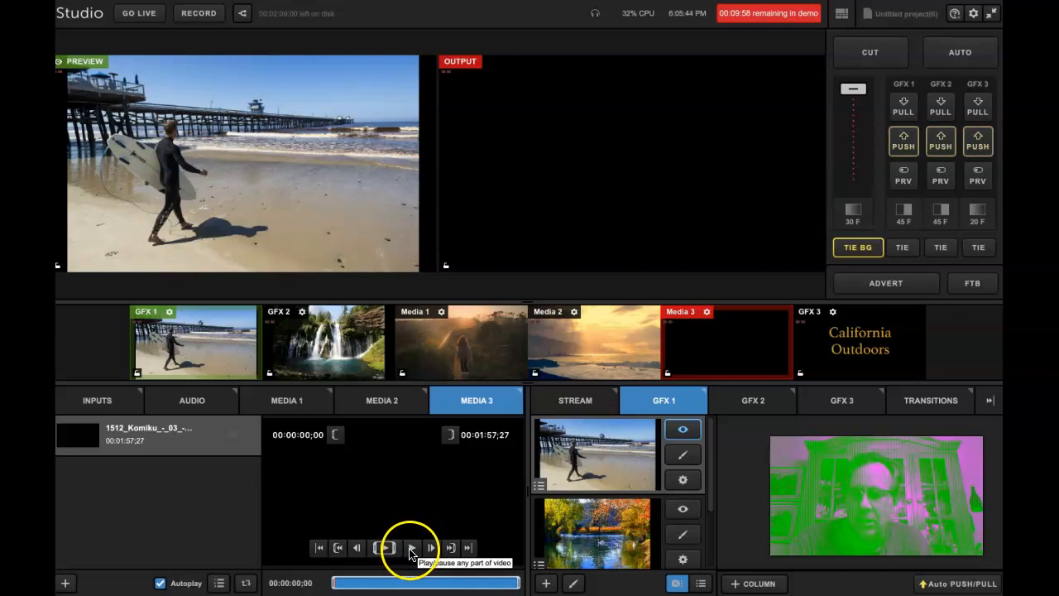
{"action": "left_click", "coordinate": [411, 550]}
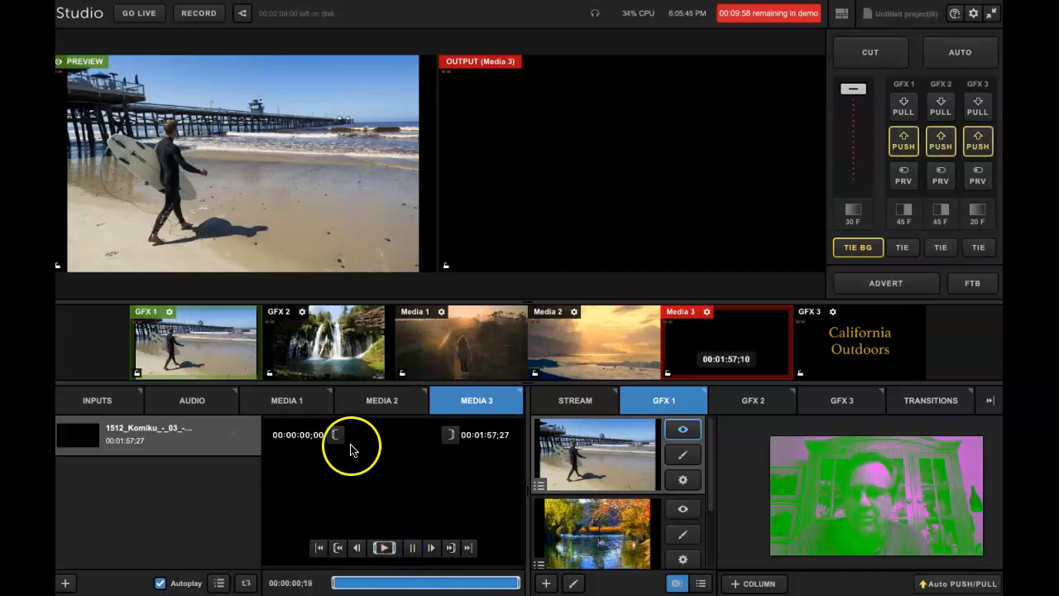
{"action": "left_click", "coordinate": [955, 59]}
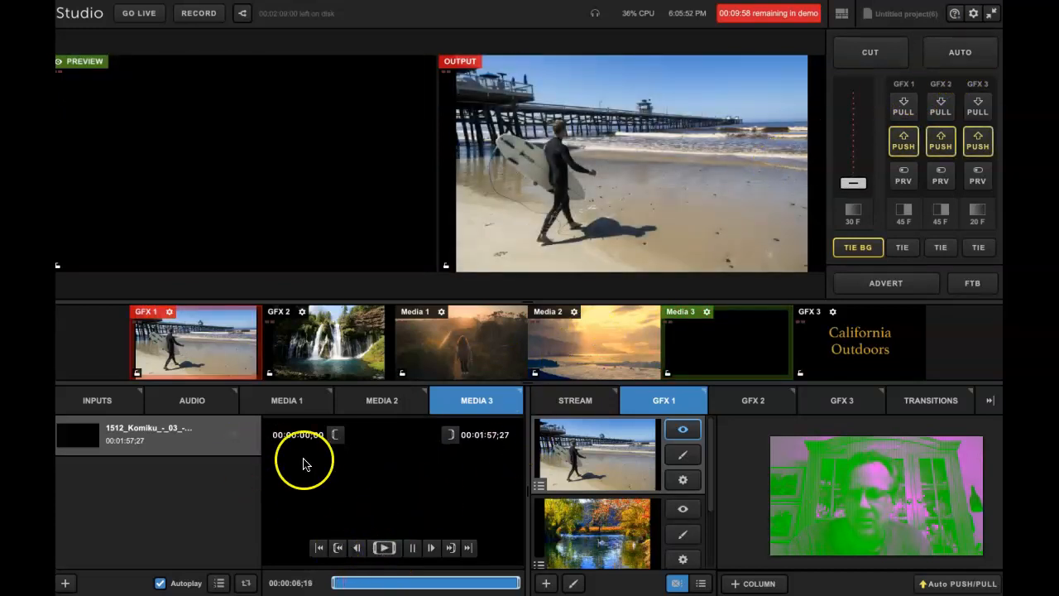
Step: Raise the Media 3 audio fader to about the same level as the other inputs
{"action": "left_click", "coordinate": [218, 405]}
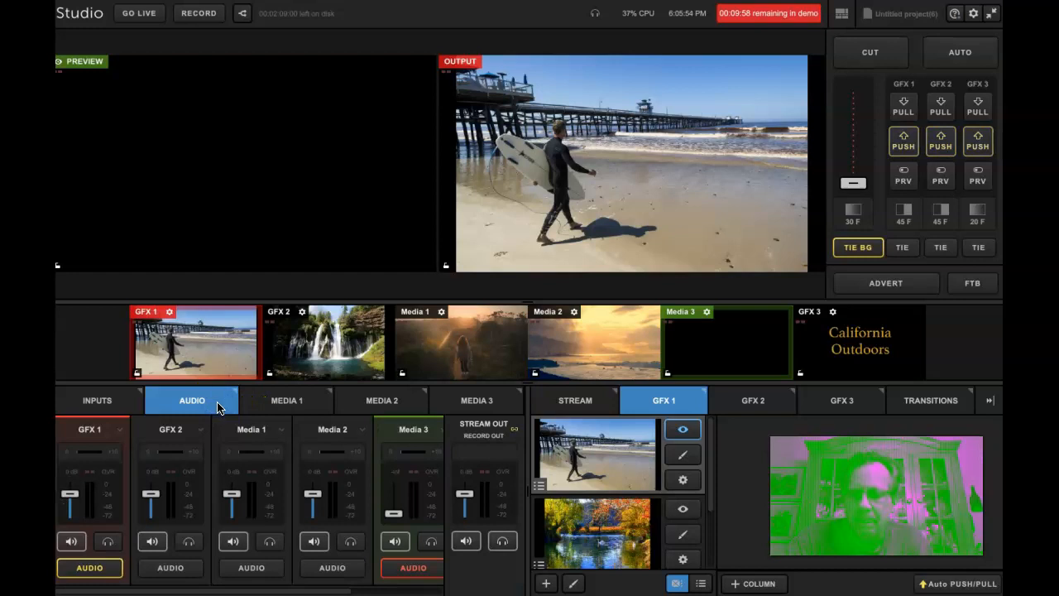
{"action": "left_click", "coordinate": [396, 514]}
{"action": "mouse_move", "coordinate": [398, 500]}
{"action": "left_mouse_down"}
{"action": "mouse_move", "coordinate": [398, 485]}
{"action": "mouse_move", "coordinate": [398, 495]}
{"action": "left_mouse_up"}
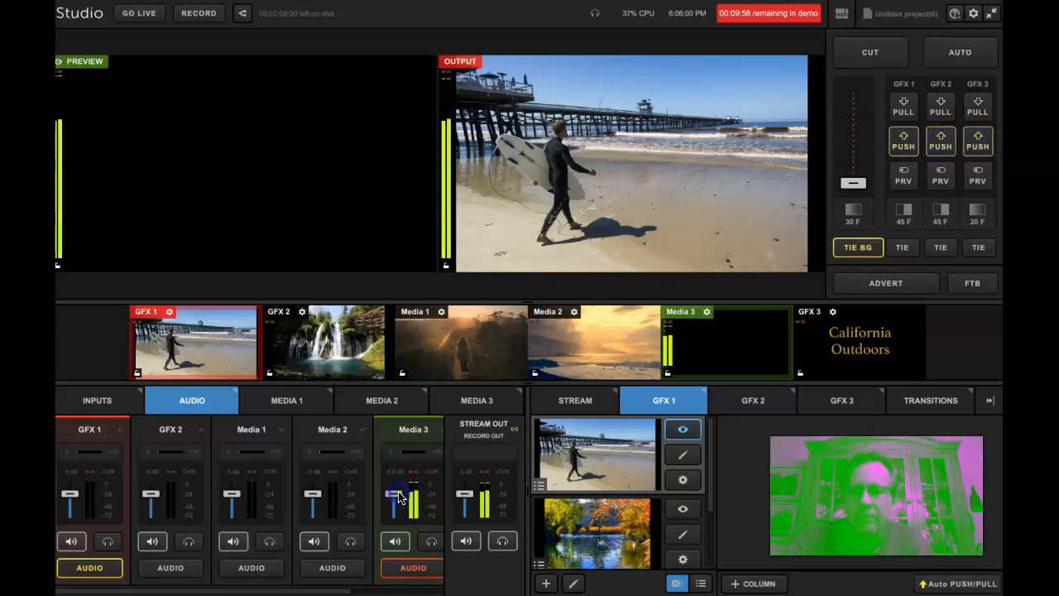
Step: Rewind the Media 3 music clip to its start, cut Media 3 back to the output, and pause its playback
{"action": "left_click", "coordinate": [475, 399]}
{"action": "left_click", "coordinate": [318, 548]}
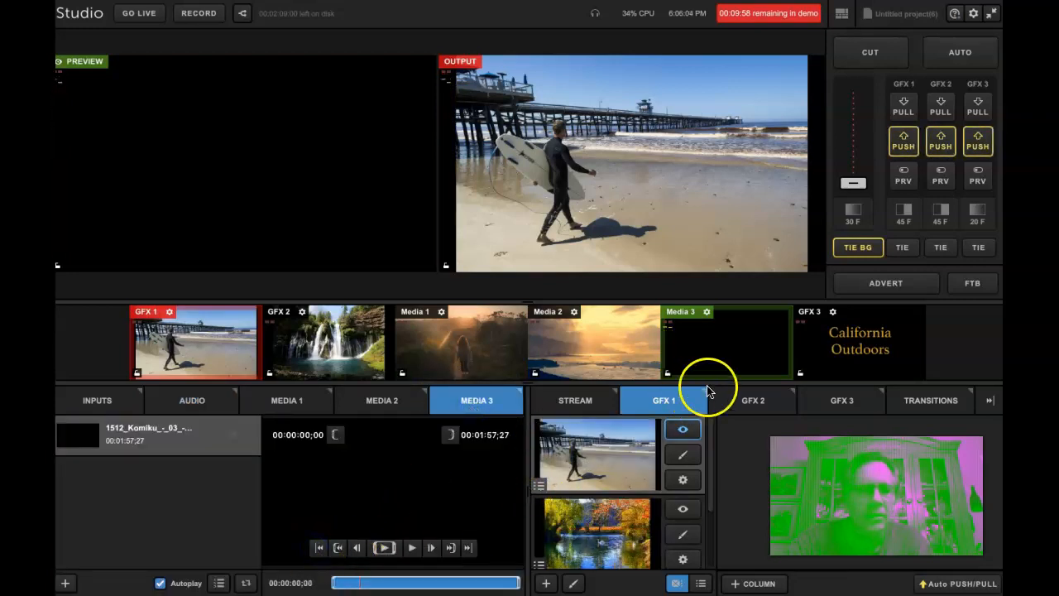
{"action": "left_click", "coordinate": [869, 52]}
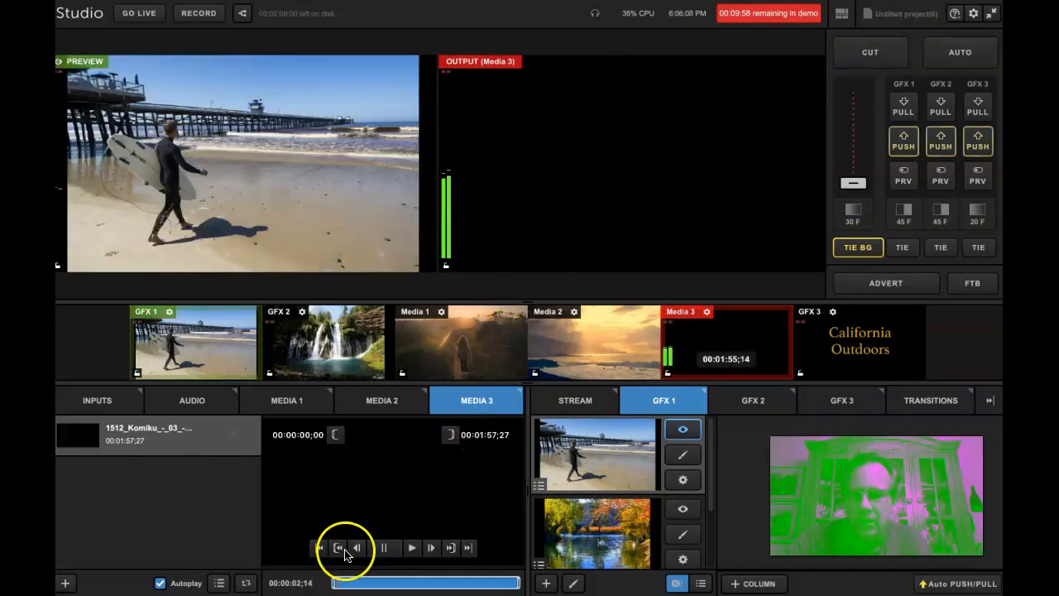
{"action": "left_click", "coordinate": [384, 548]}
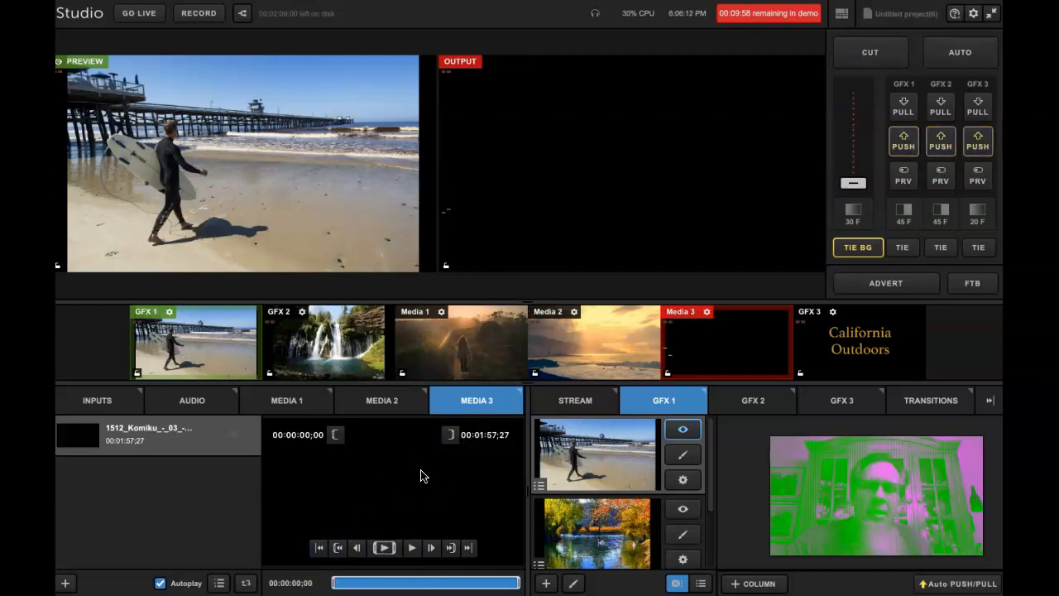
{"action": "left_click", "coordinate": [394, 466]}
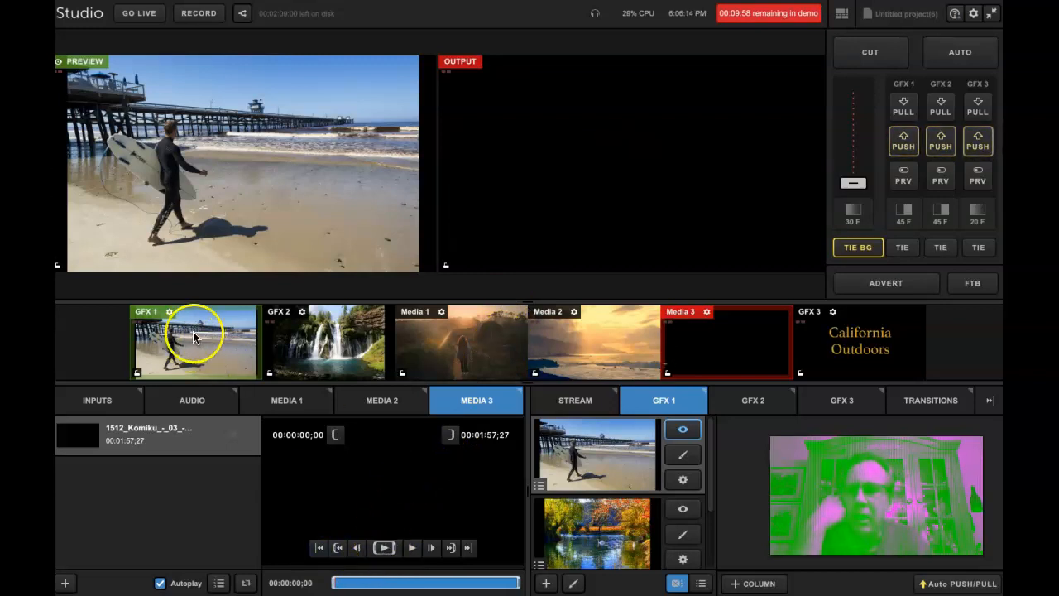
Step: Start the Media 3 music, auto-transition the GFX 1 surfer image to the output, and push the GFX 3 title over it
{"action": "left_click", "coordinate": [412, 548]}
{"action": "left_click", "coordinate": [959, 52]}
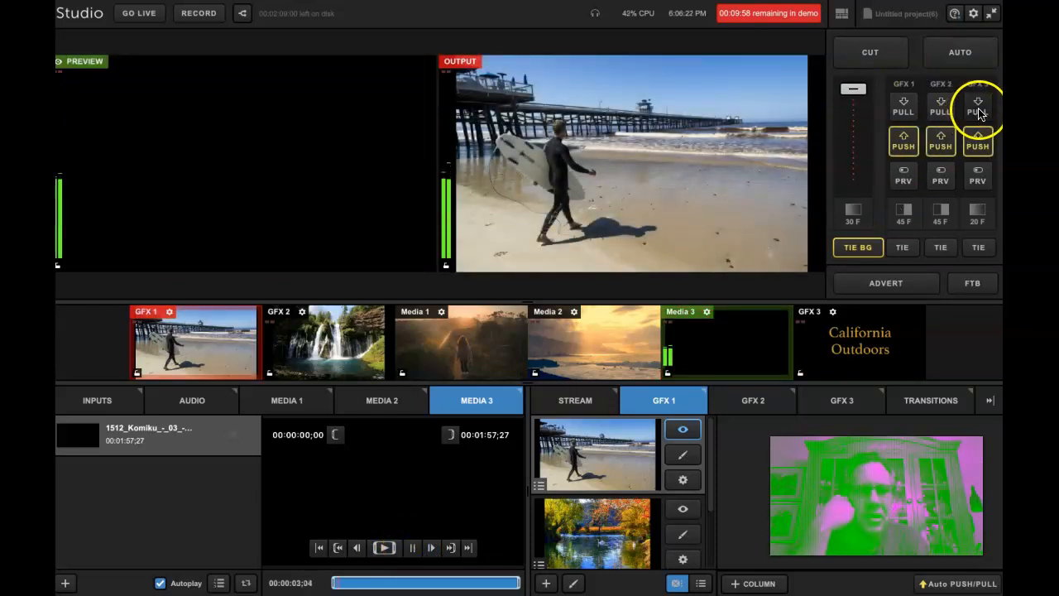
{"action": "left_click", "coordinate": [977, 146]}
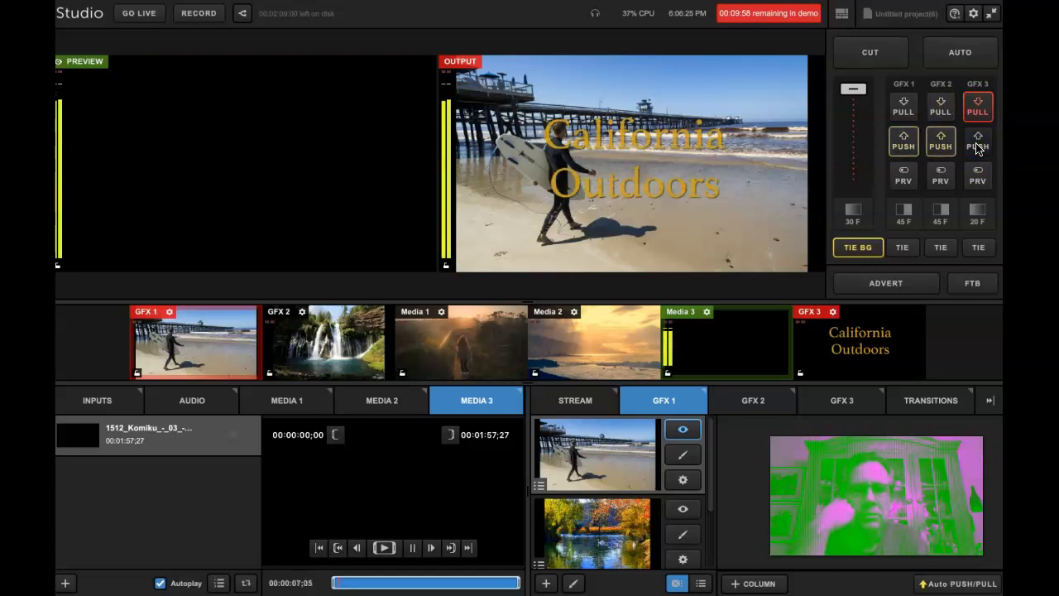
Step: Put the GFX 2 waterfall in preview, pull the GFX 3 title off, and auto-transition the waterfall to the output
{"action": "left_click", "coordinate": [323, 352]}
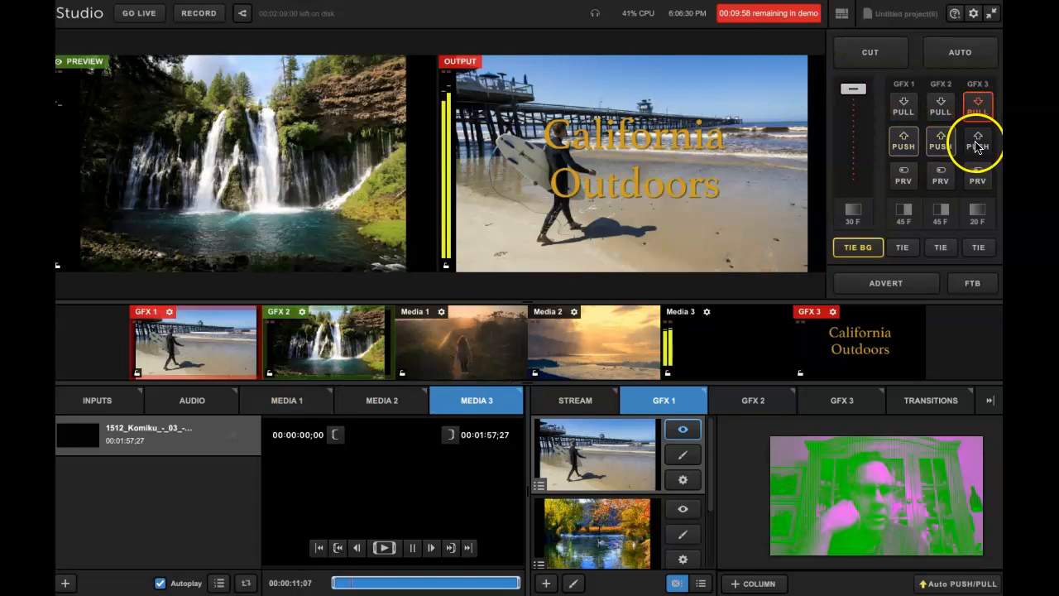
{"action": "left_click", "coordinate": [979, 109]}
{"action": "left_click", "coordinate": [964, 58]}
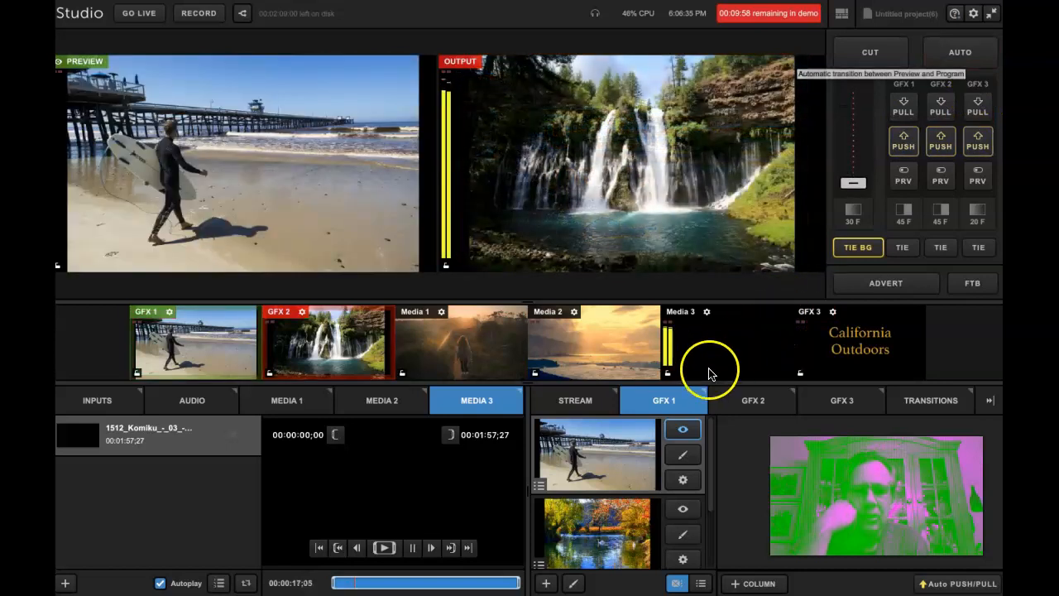
Step: Switch GFX 1 to the autumn lake layer, cut it to the output, and open the GFX 2 layers
{"action": "left_click", "coordinate": [682, 507]}
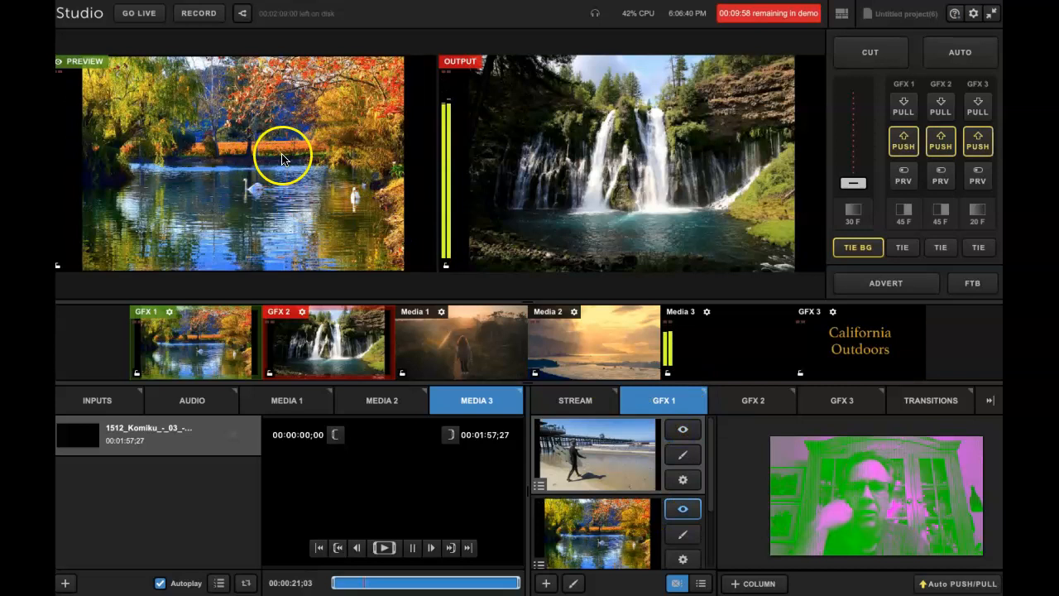
{"action": "left_click", "coordinate": [868, 56]}
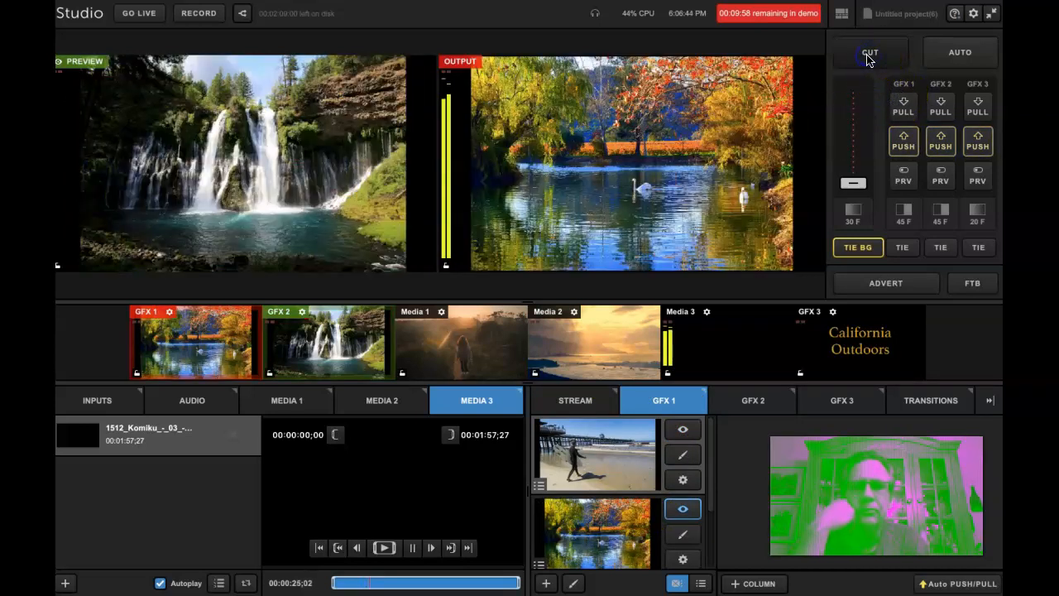
{"action": "left_click", "coordinate": [756, 397]}
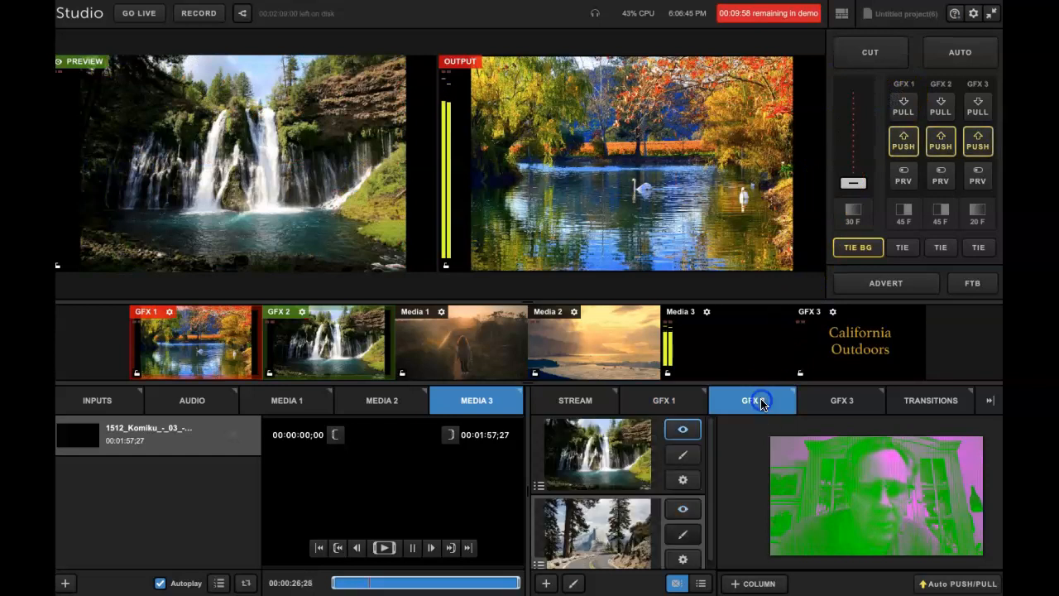
Step: Switch GFX 2 from the waterfall to the mountain road layer and cut it to the output
{"action": "left_click", "coordinate": [683, 429]}
{"action": "left_click", "coordinate": [683, 508]}
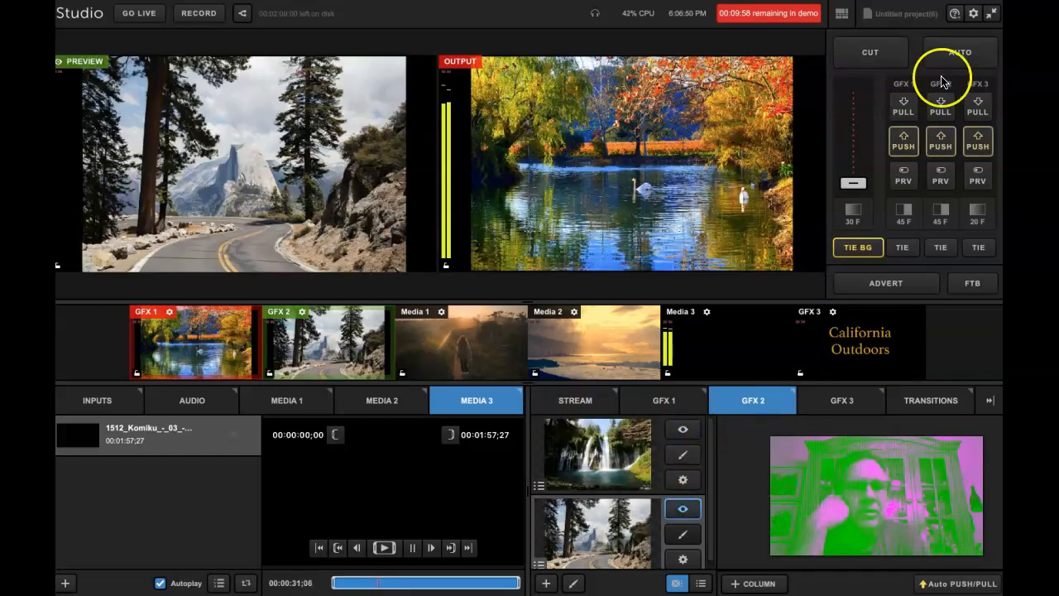
{"action": "left_click", "coordinate": [870, 52]}
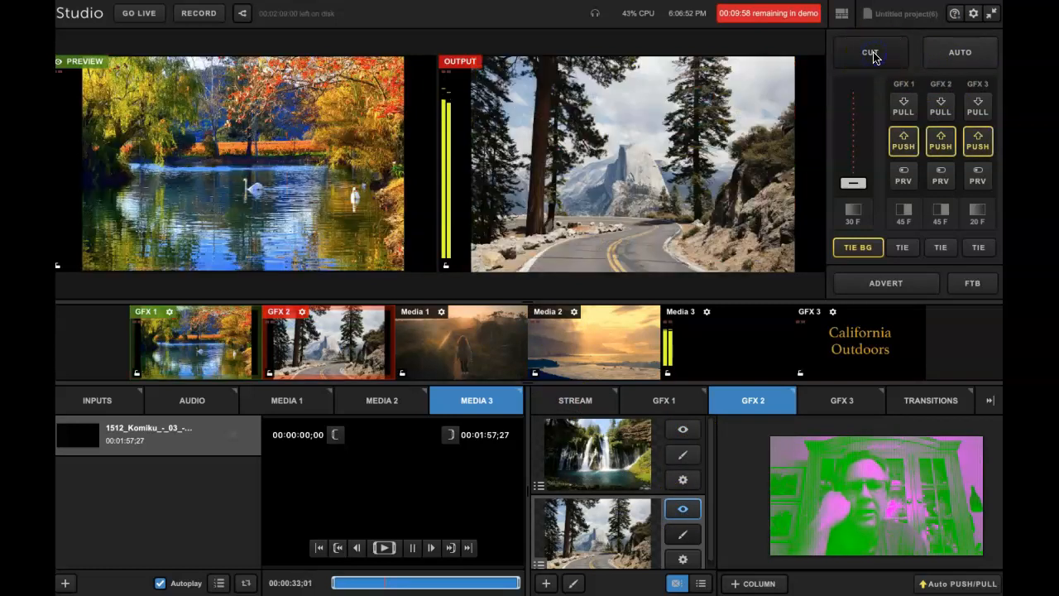
Step: Switch GFX 1 from the autumn lake to the sunset mountain lake layer and auto-transition it to the output
{"action": "left_click", "coordinate": [665, 400]}
{"action": "left_click", "coordinate": [683, 510]}
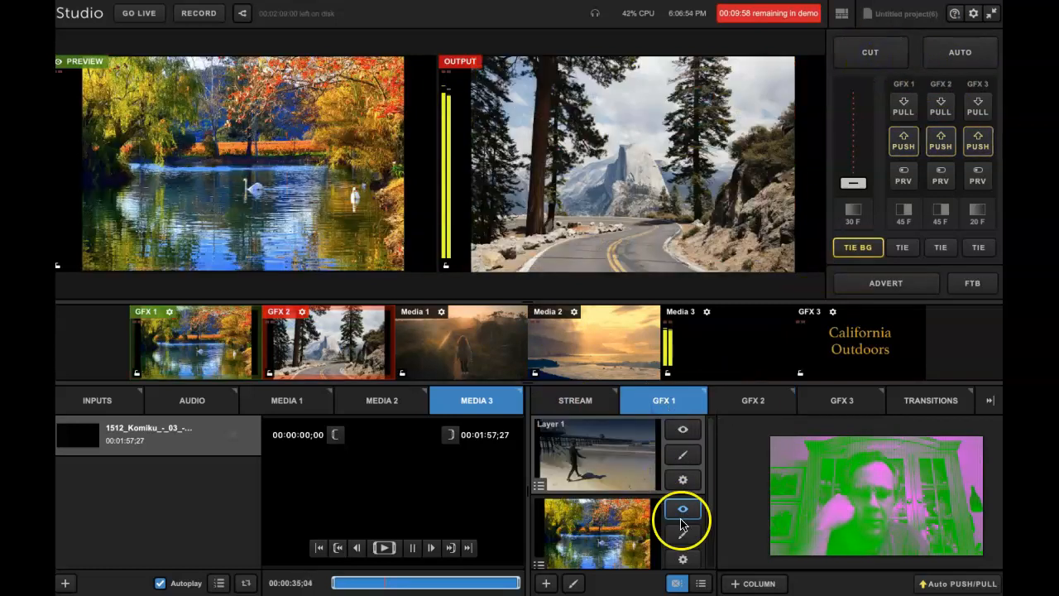
{"action": "scroll", "coordinate": [703, 504], "scroll_direction": "down", "scroll_amount": 2}
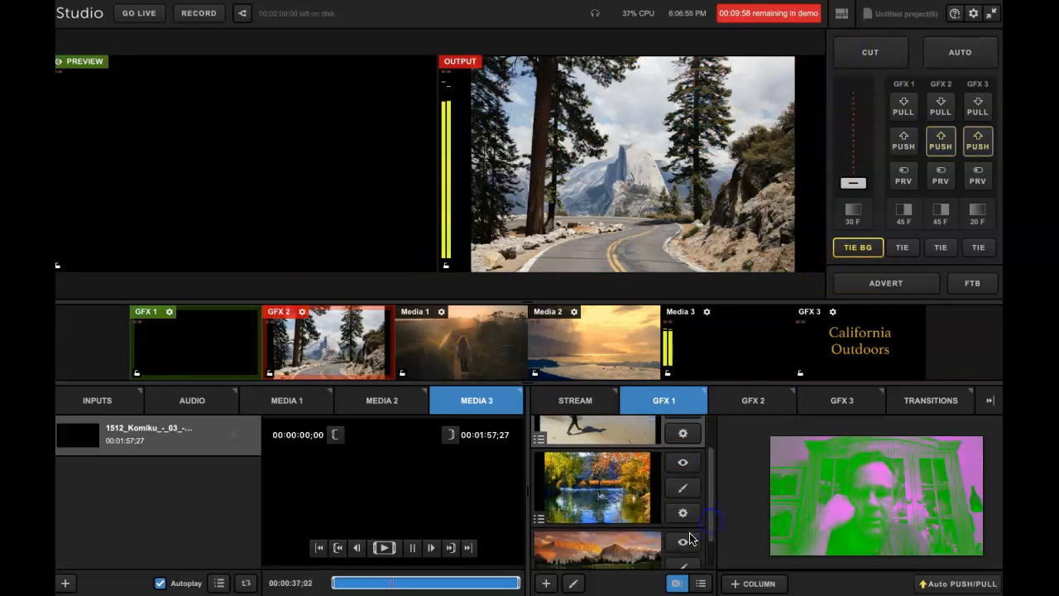
{"action": "left_click", "coordinate": [683, 542]}
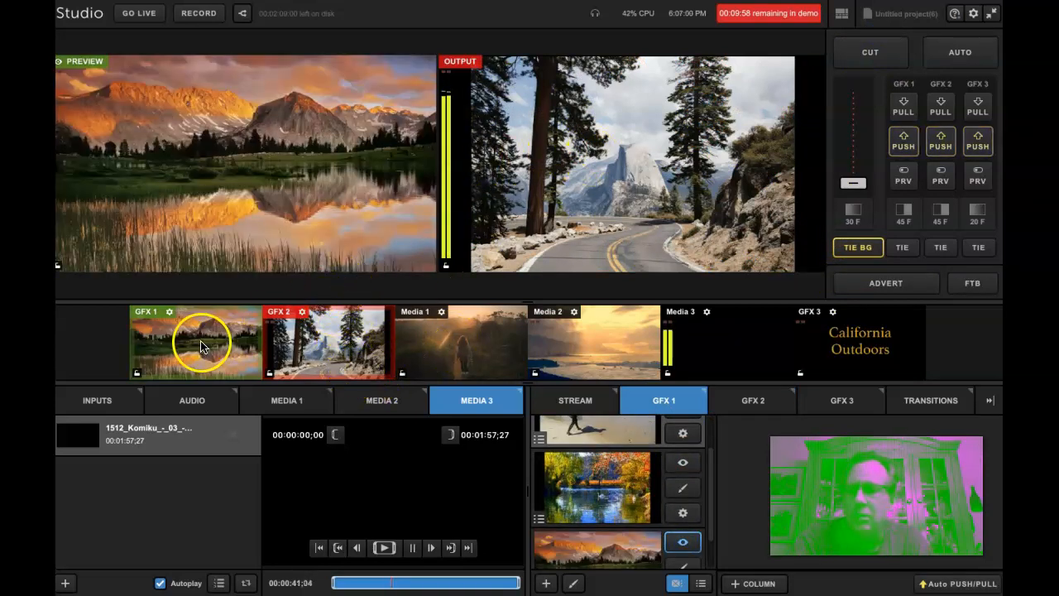
{"action": "left_click", "coordinate": [925, 63]}
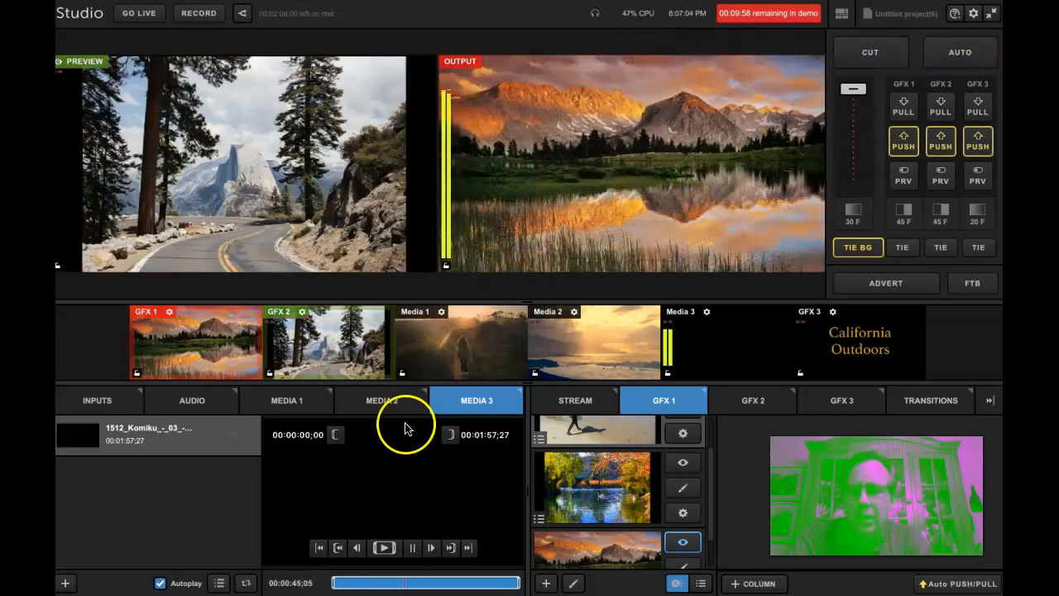
Step: Auto-transition the Media 1 hiker clip to the output, followed by the Media 2 ocean clip
{"action": "left_click", "coordinate": [298, 409]}
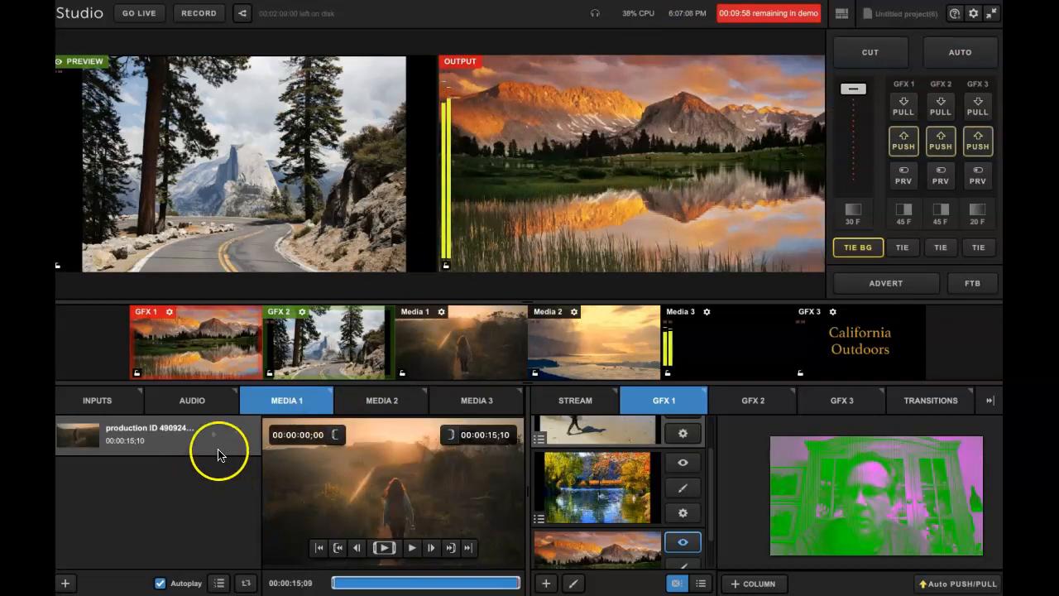
{"action": "left_click", "coordinate": [480, 347]}
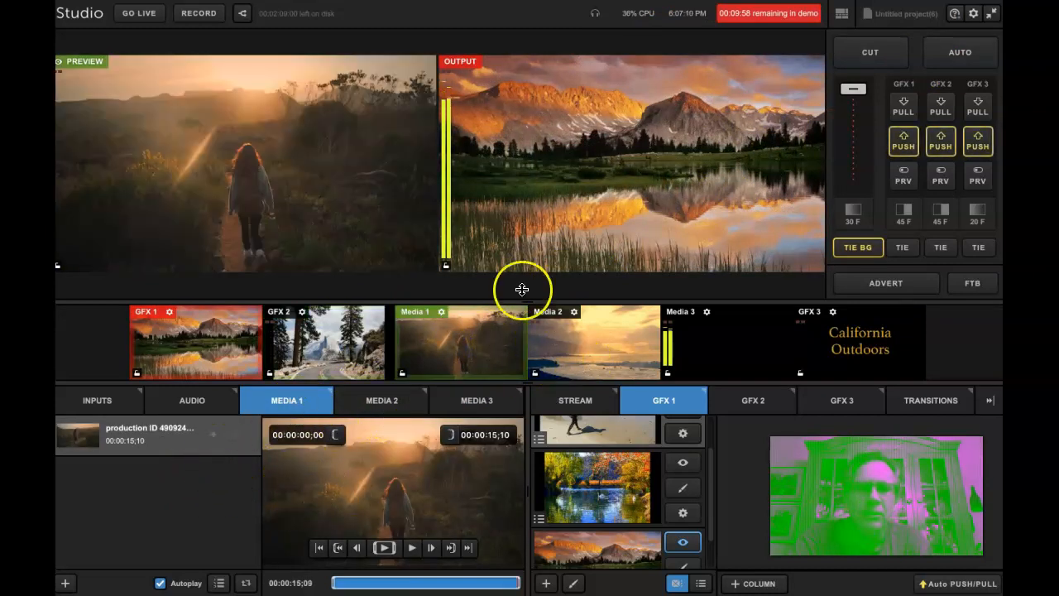
{"action": "left_click", "coordinate": [964, 50]}
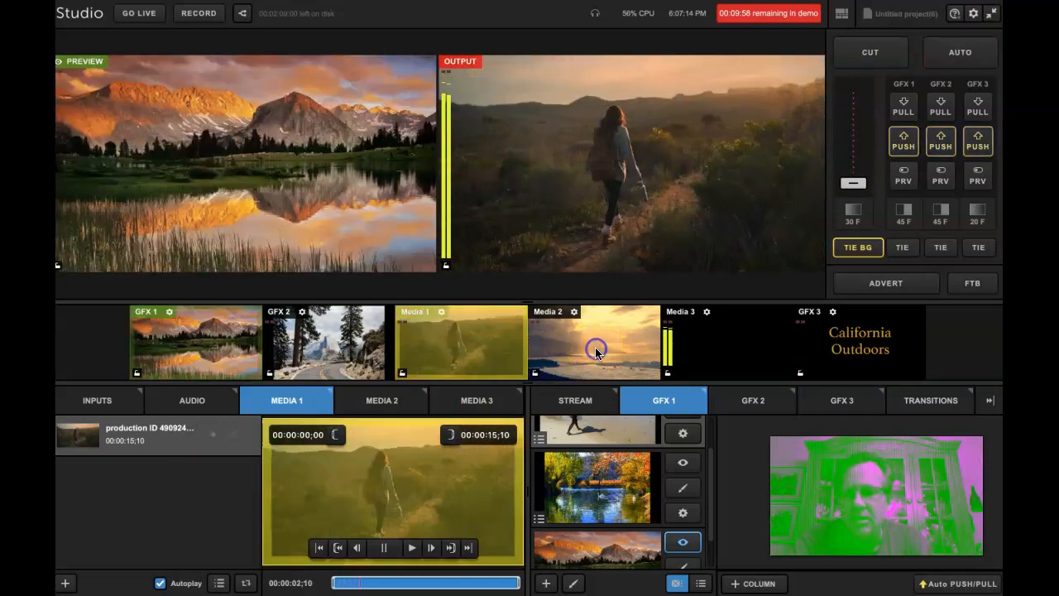
{"action": "left_click", "coordinate": [595, 347]}
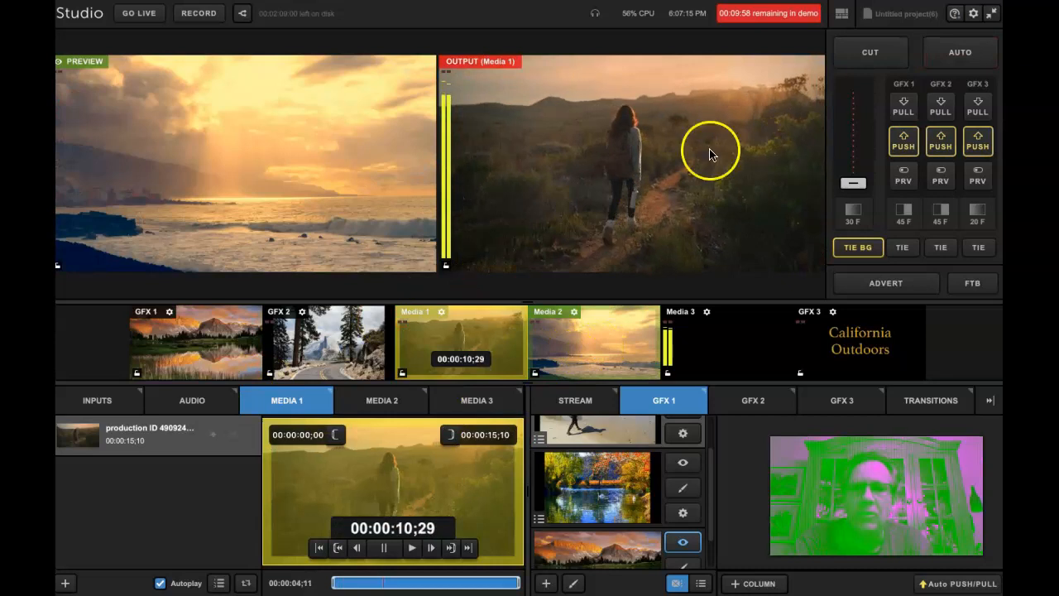
{"action": "left_click", "coordinate": [956, 52]}
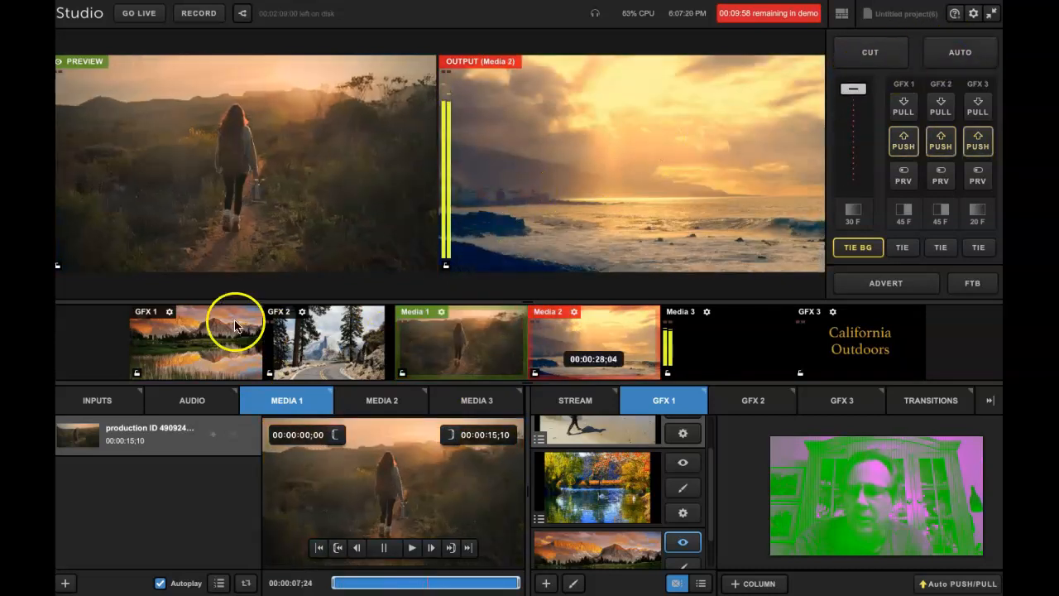
Step: Auto-transition the GFX 1 sunset mountain lake to the output and push the GFX 3 title over it
{"action": "left_click", "coordinate": [194, 331]}
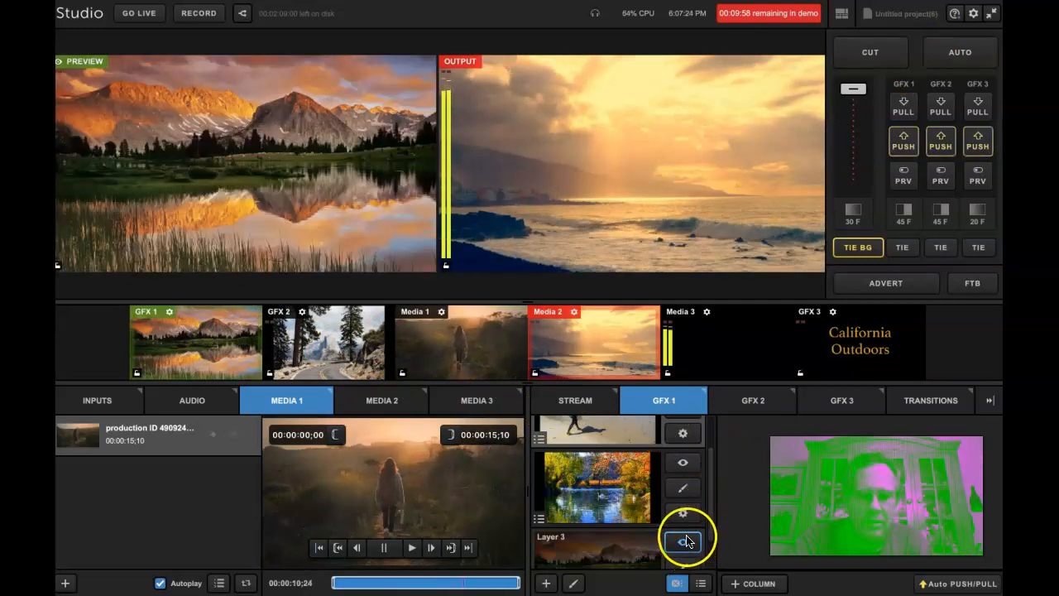
{"action": "left_click_drag", "start_coordinate": [711, 538], "coordinate": [710, 568]}
{"action": "left_click", "coordinate": [612, 540]}
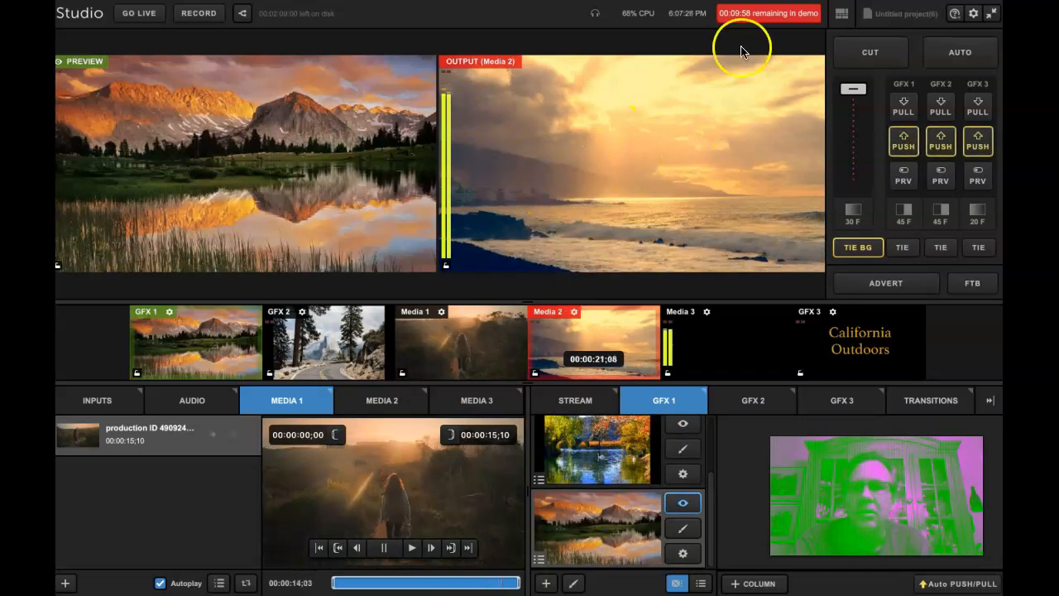
{"action": "left_click", "coordinate": [961, 53]}
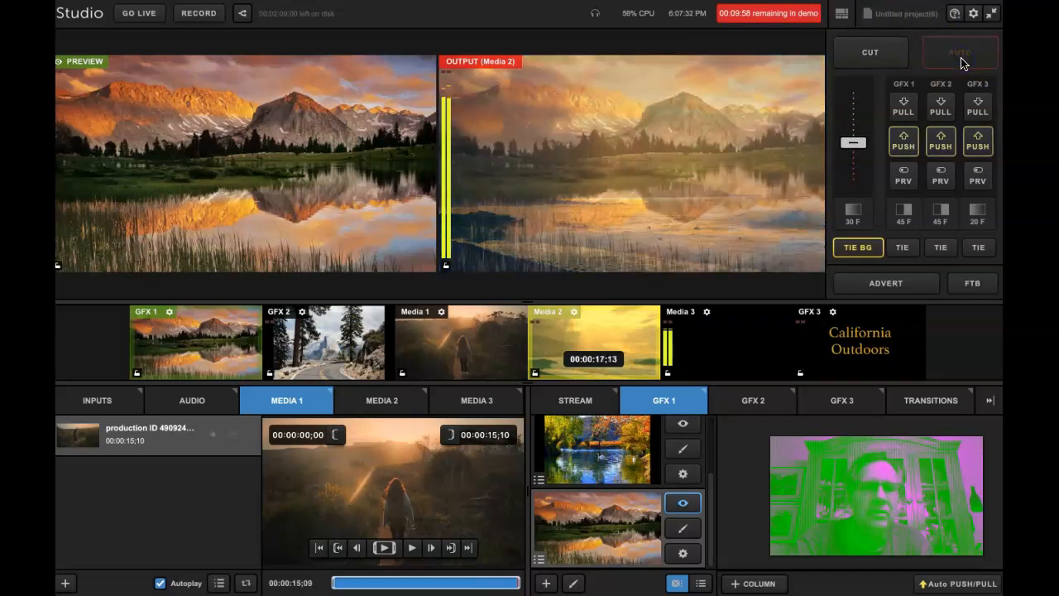
{"action": "left_click", "coordinate": [978, 142]}
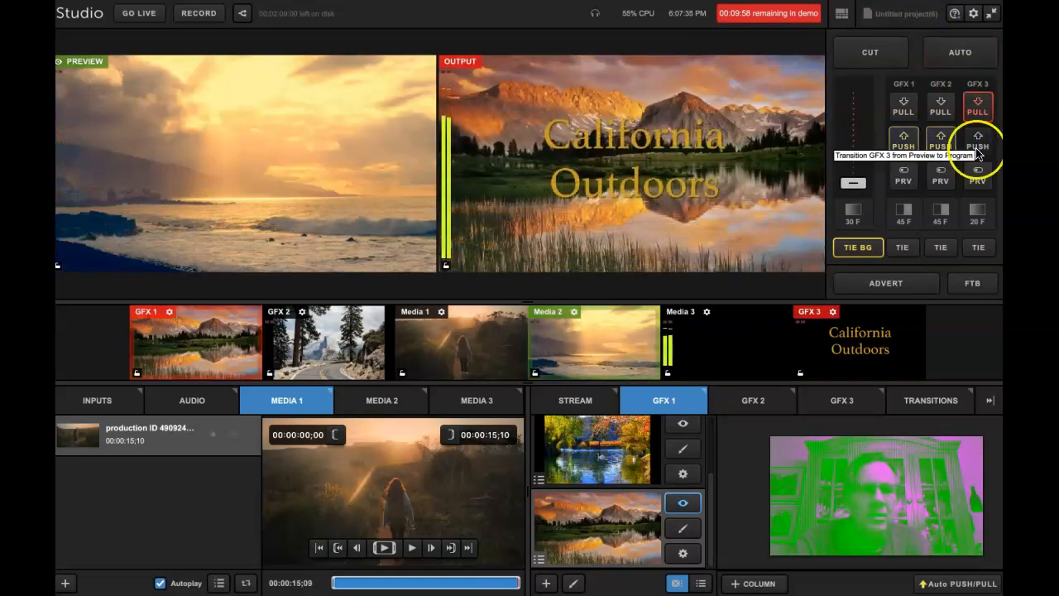
Step: Fade the output to black and return the Media 3 music to its start
{"action": "left_click", "coordinate": [973, 286]}
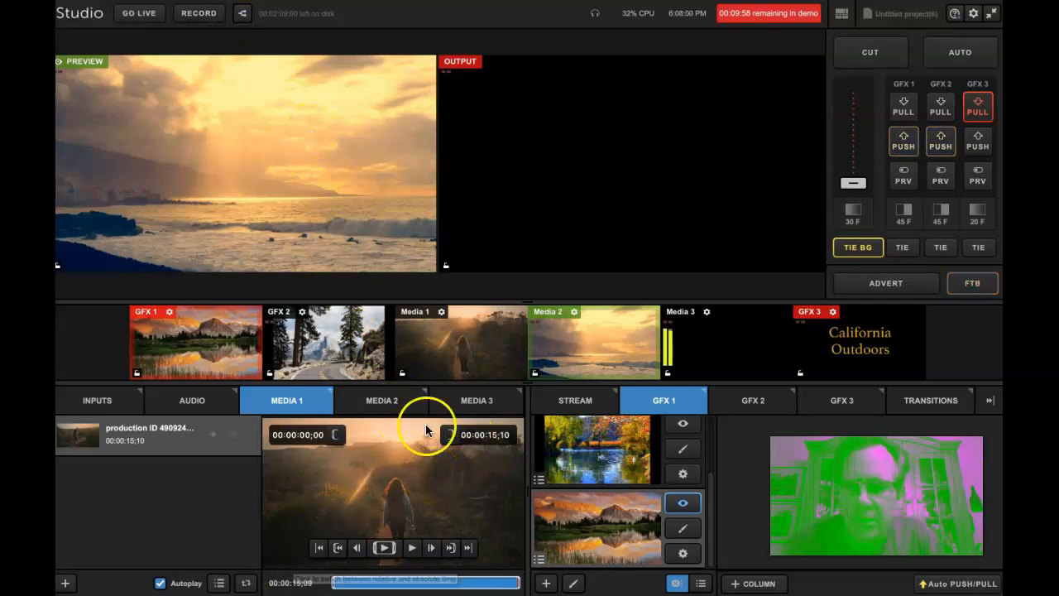
{"action": "left_click", "coordinate": [465, 400]}
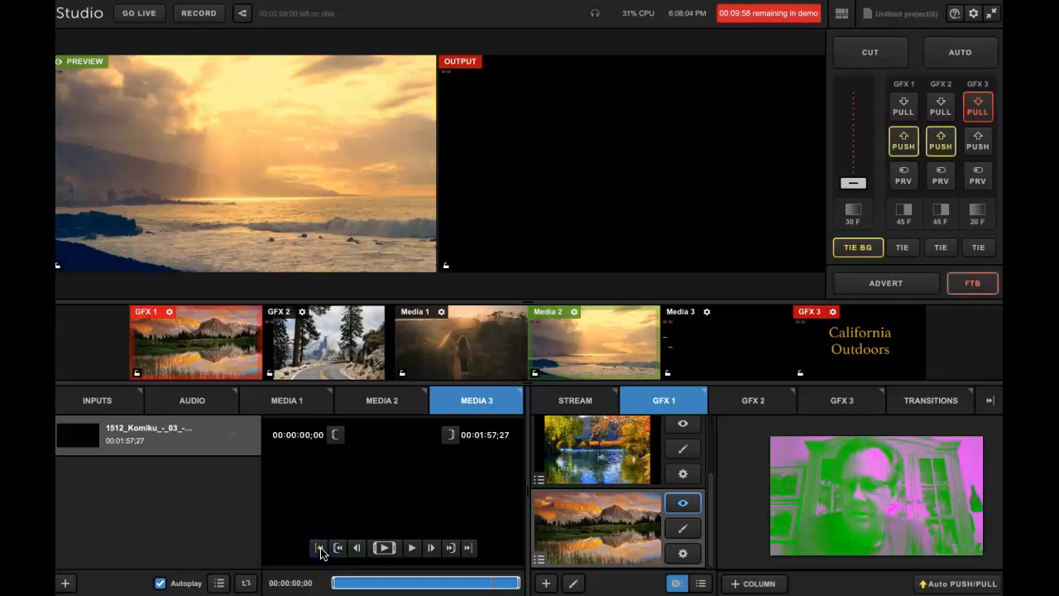
{"action": "left_click", "coordinate": [303, 402]}
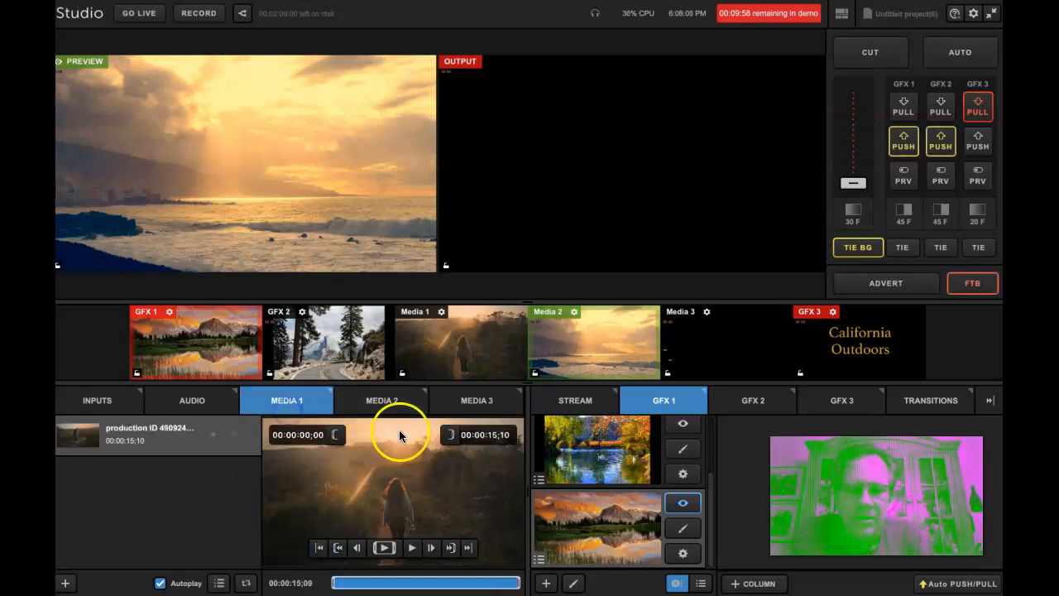
Step: Reset GFX 1 to the surfer layer and GFX 2 to the waterfall layer, and put GFX 1 in preview
{"action": "left_click", "coordinate": [684, 506]}
{"action": "left_click_drag", "start_coordinate": [709, 506], "coordinate": [702, 457]}
{"action": "left_click", "coordinate": [683, 430]}
{"action": "left_click", "coordinate": [745, 400]}
{"action": "left_click", "coordinate": [683, 506]}
{"action": "left_click", "coordinate": [687, 432]}
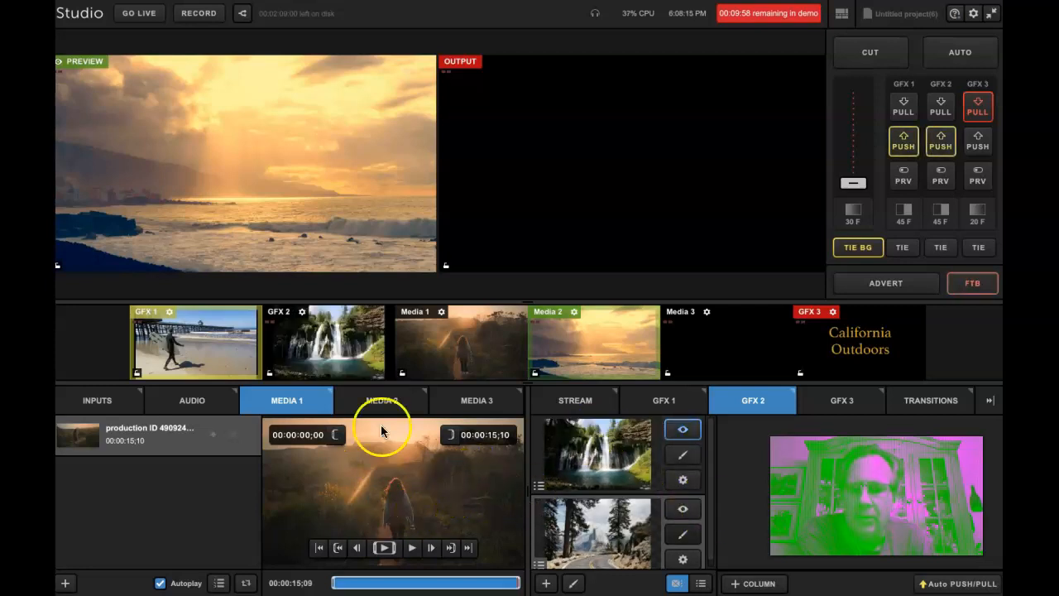
{"action": "left_click", "coordinate": [460, 399]}
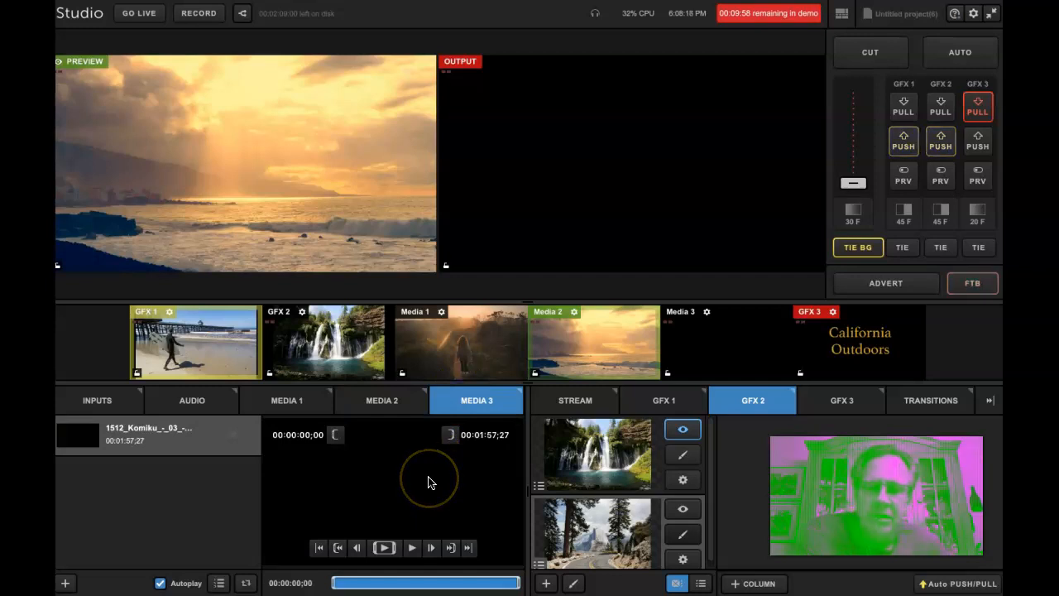
{"action": "left_click", "coordinate": [213, 374]}
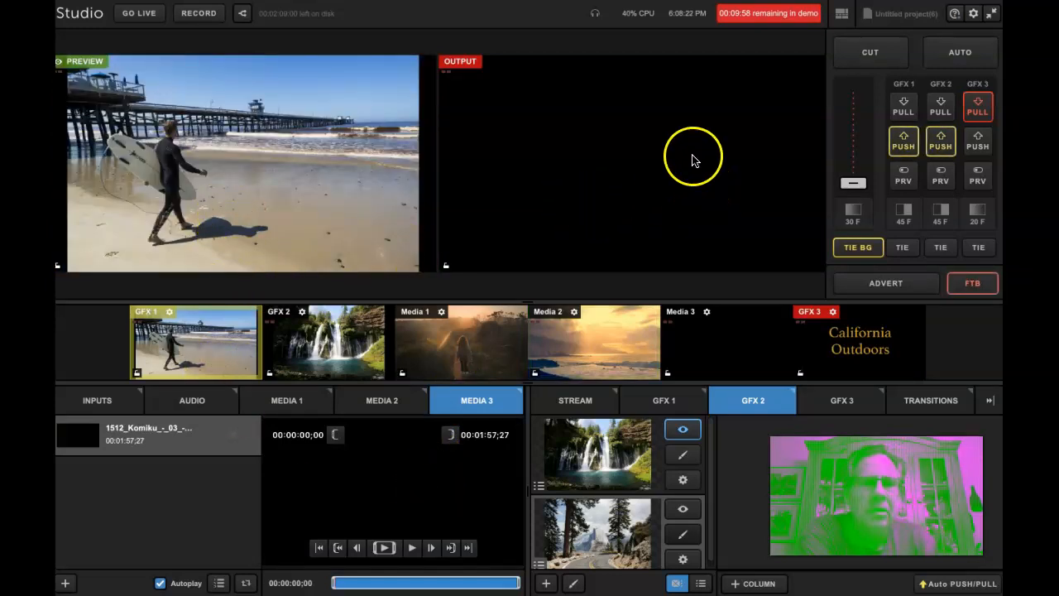
Step: Start recording with the Media 3 music playing and bring the GFX 1 surfer output back from black
{"action": "left_click", "coordinate": [200, 16]}
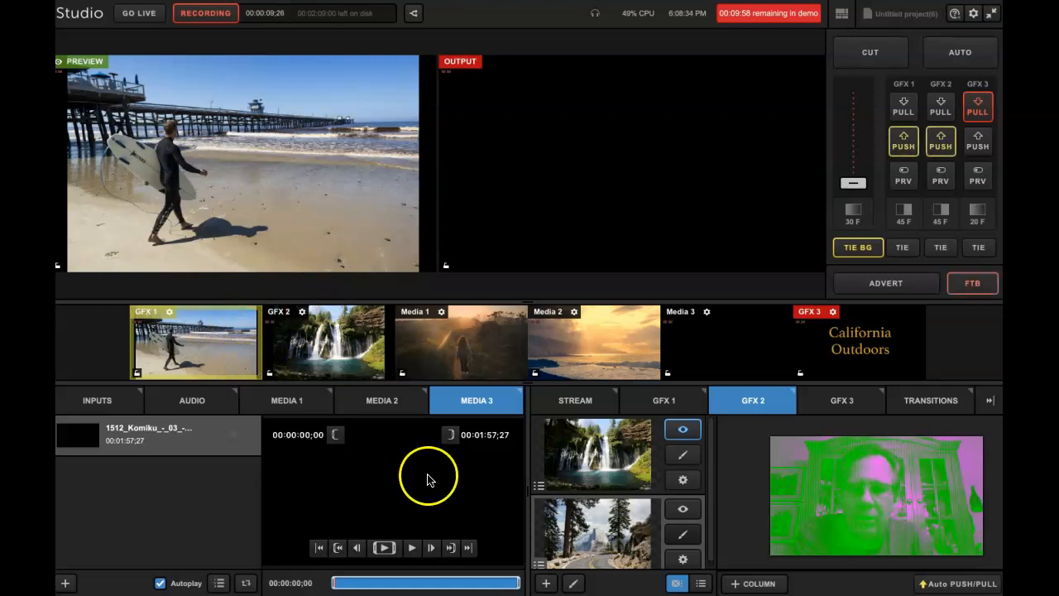
{"action": "left_click", "coordinate": [386, 548]}
{"action": "left_click", "coordinate": [941, 62]}
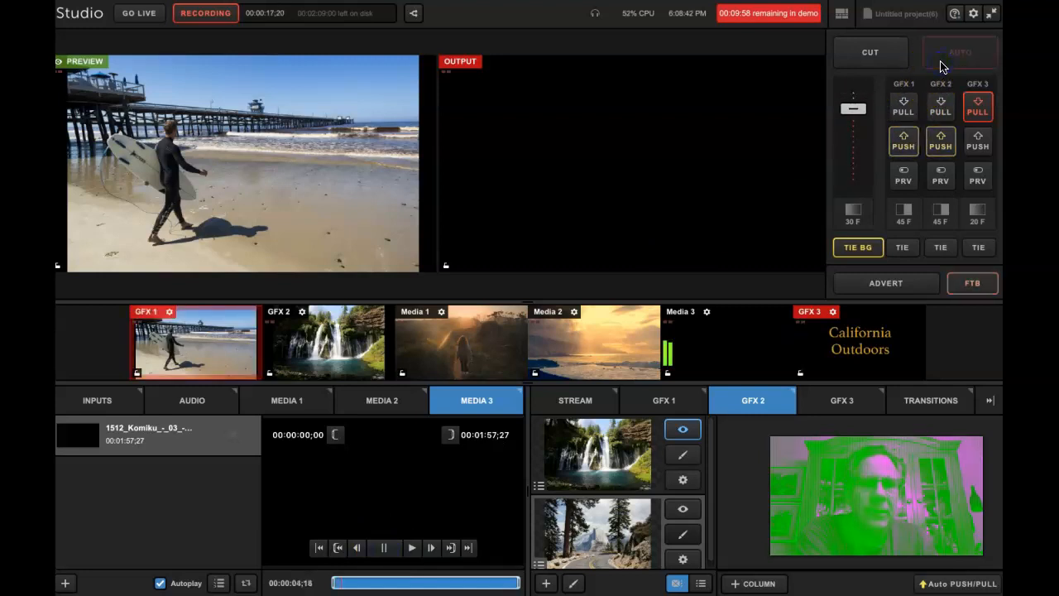
{"action": "left_click", "coordinate": [981, 292]}
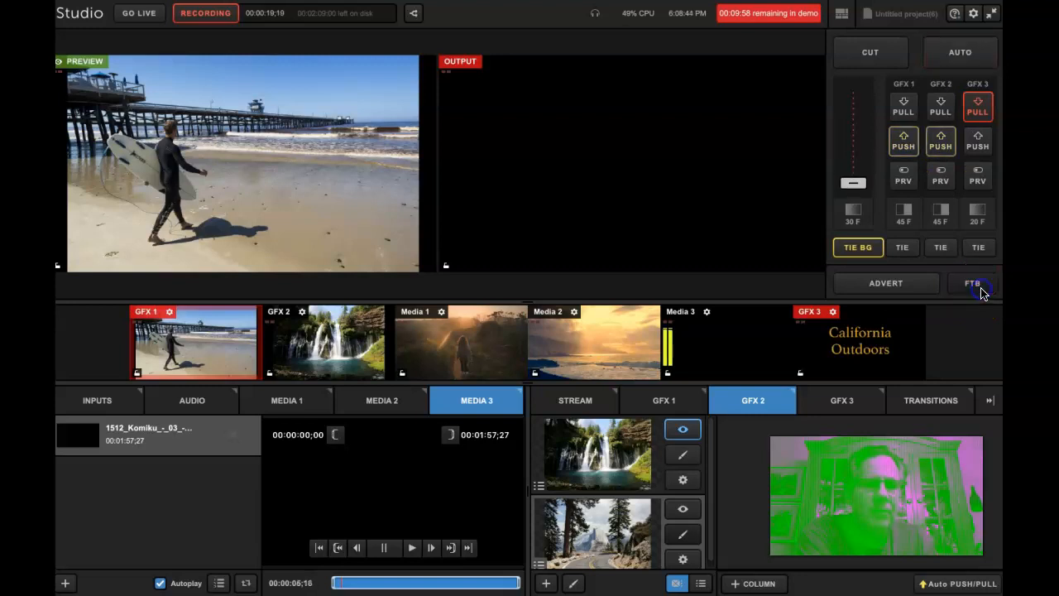
{"action": "left_click", "coordinate": [982, 291]}
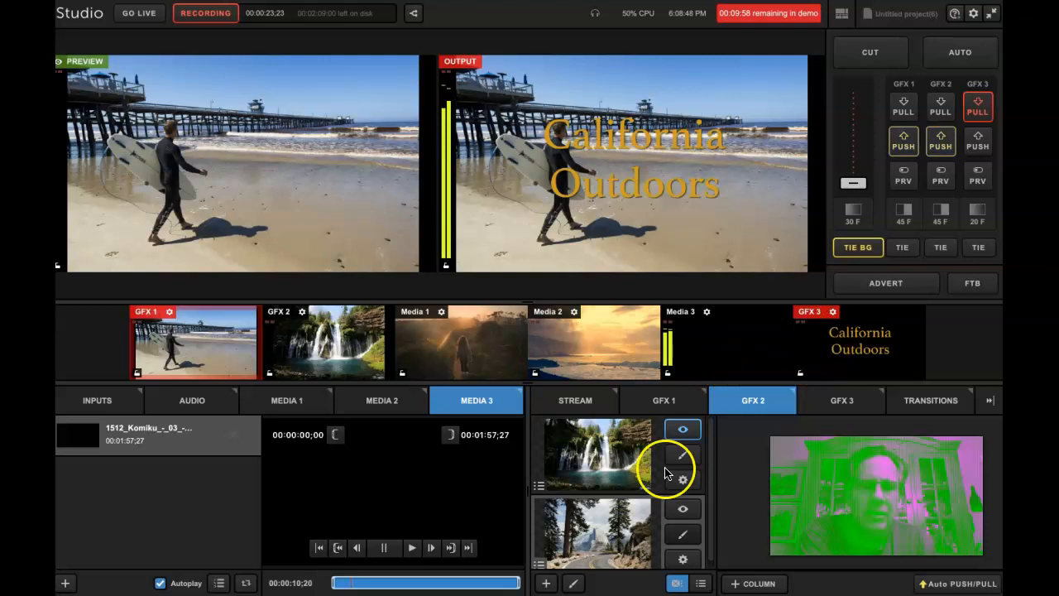
Step: Stop the Media 3 music at its start and end the recording
{"action": "left_click", "coordinate": [385, 549]}
{"action": "left_click", "coordinate": [273, 114]}
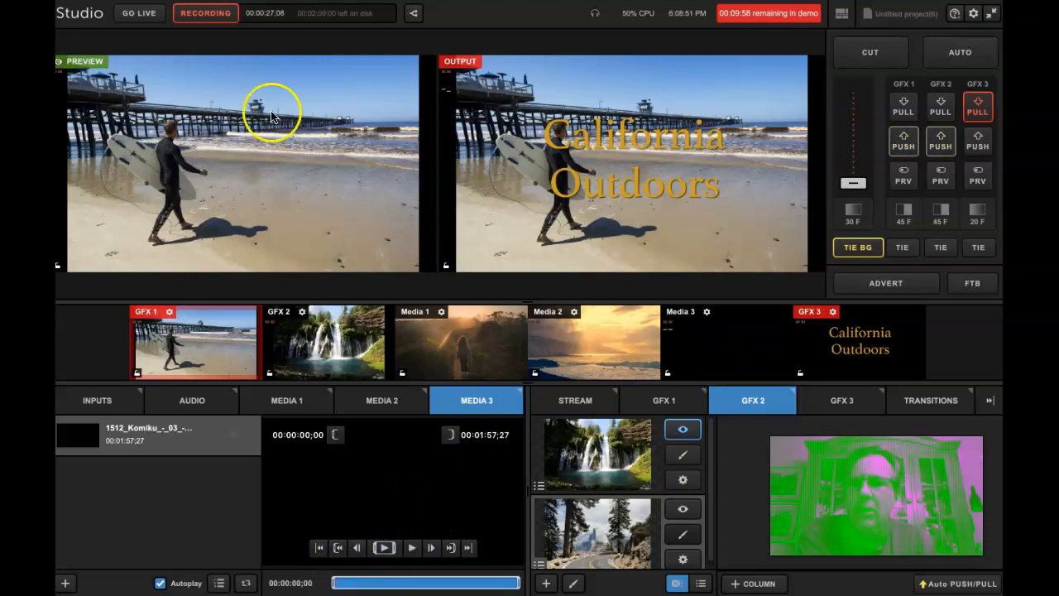
{"action": "left_click", "coordinate": [207, 14]}
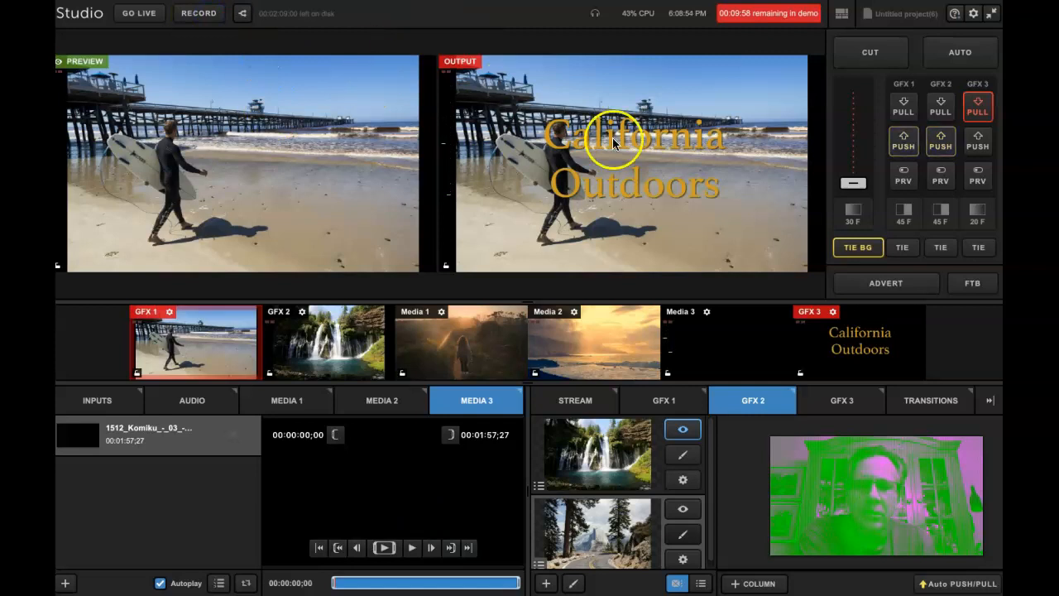
Step: Cut Media 3 to the output and pull the GFX 3 title off it
{"action": "left_click", "coordinate": [741, 329]}
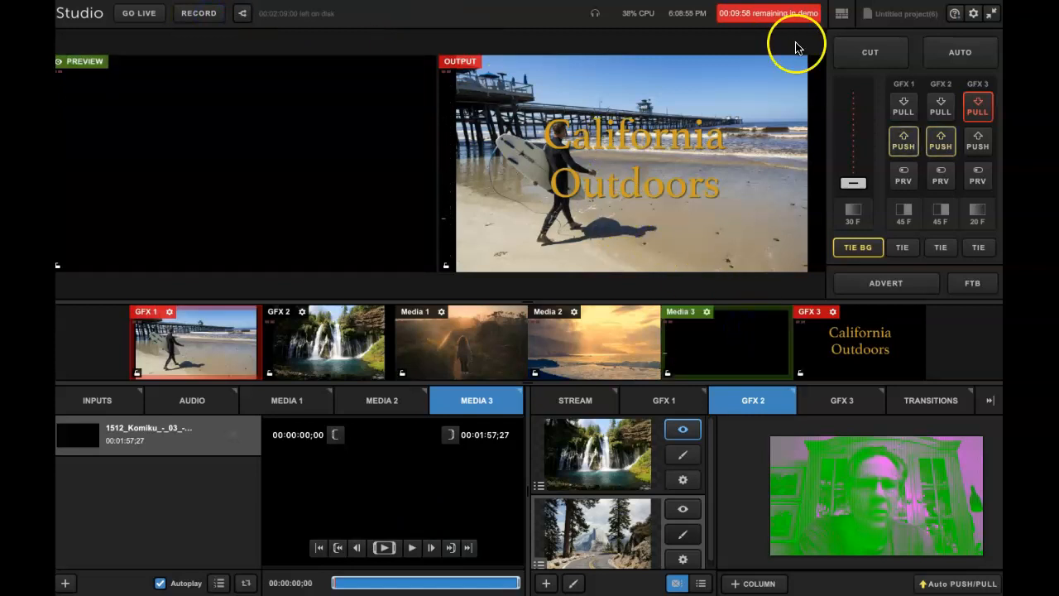
{"action": "left_click", "coordinate": [854, 58]}
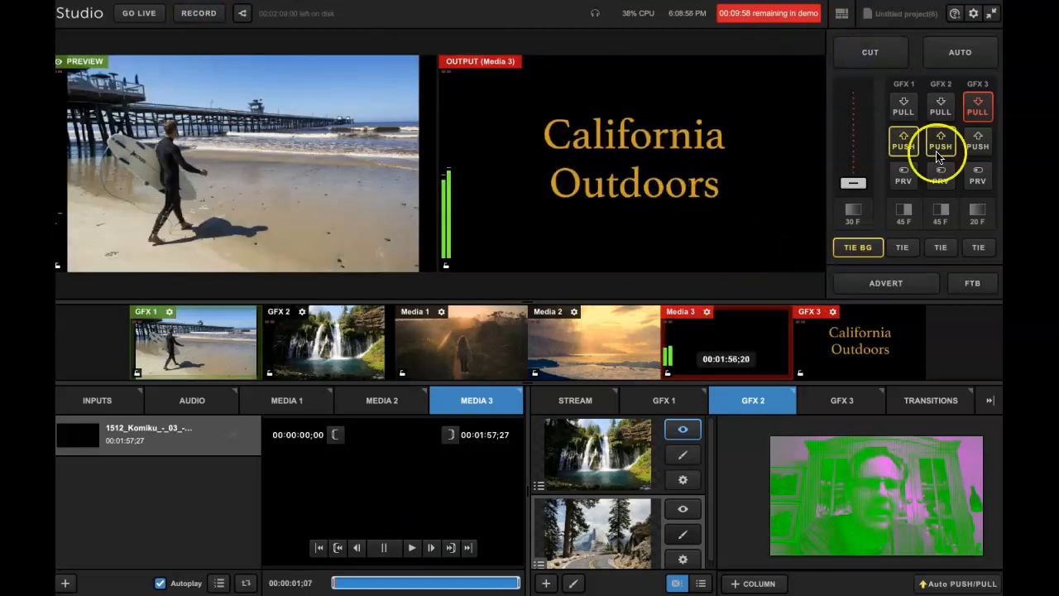
{"action": "left_click", "coordinate": [979, 111]}
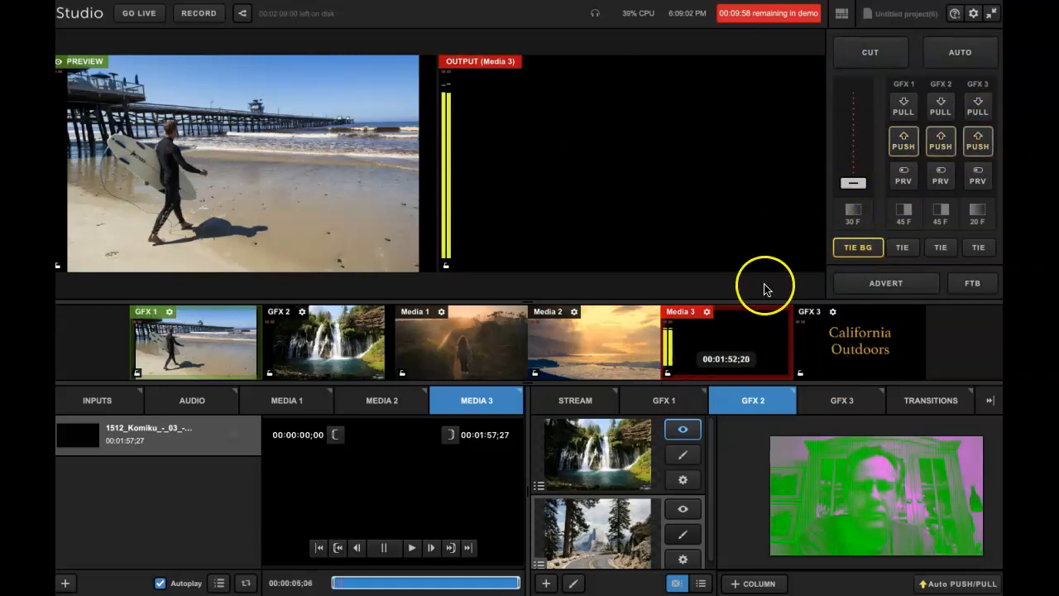
Step: Rewind the Media 3 music to its start and pause its playback
{"action": "left_click", "coordinate": [323, 548]}
{"action": "left_click", "coordinate": [387, 549]}
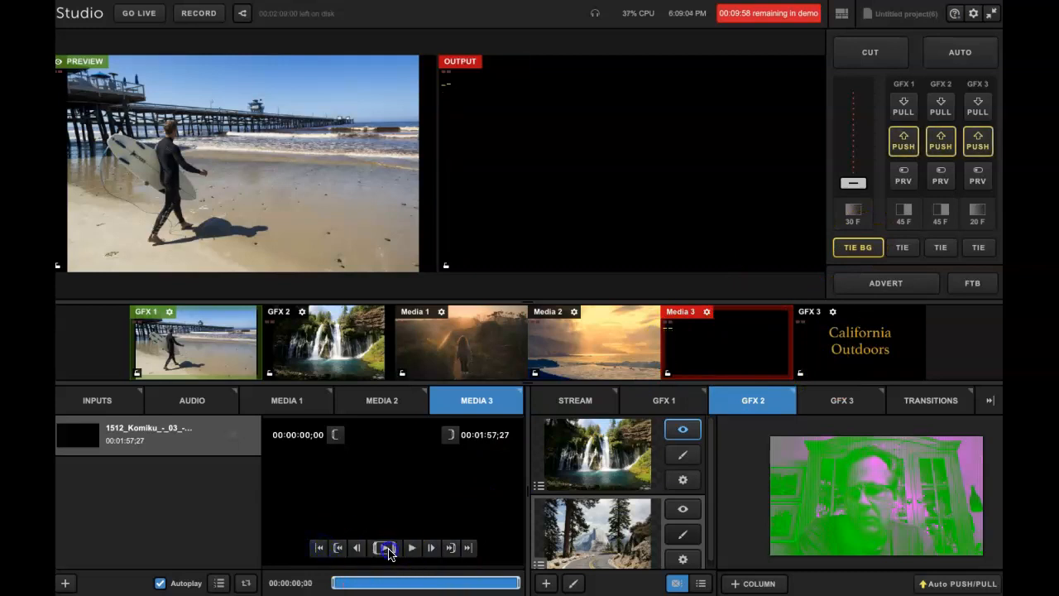
{"action": "left_click", "coordinate": [387, 548]}
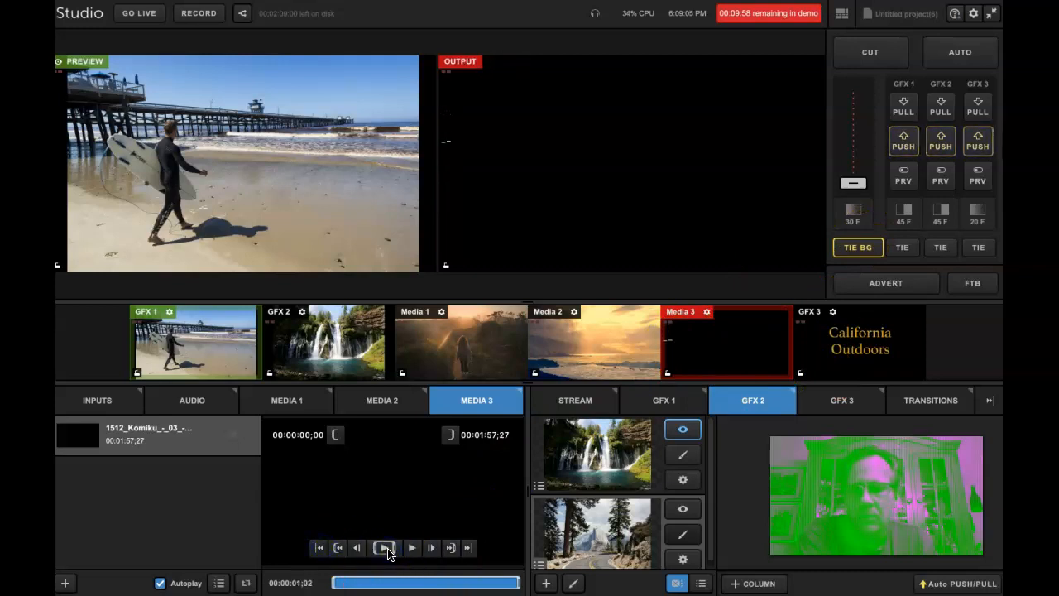
Step: Record the show, opening with the Media 3 music, an auto-transition to the GFX 1 surfer, and the GFX 3 title pushed over it
{"action": "left_click", "coordinate": [204, 14]}
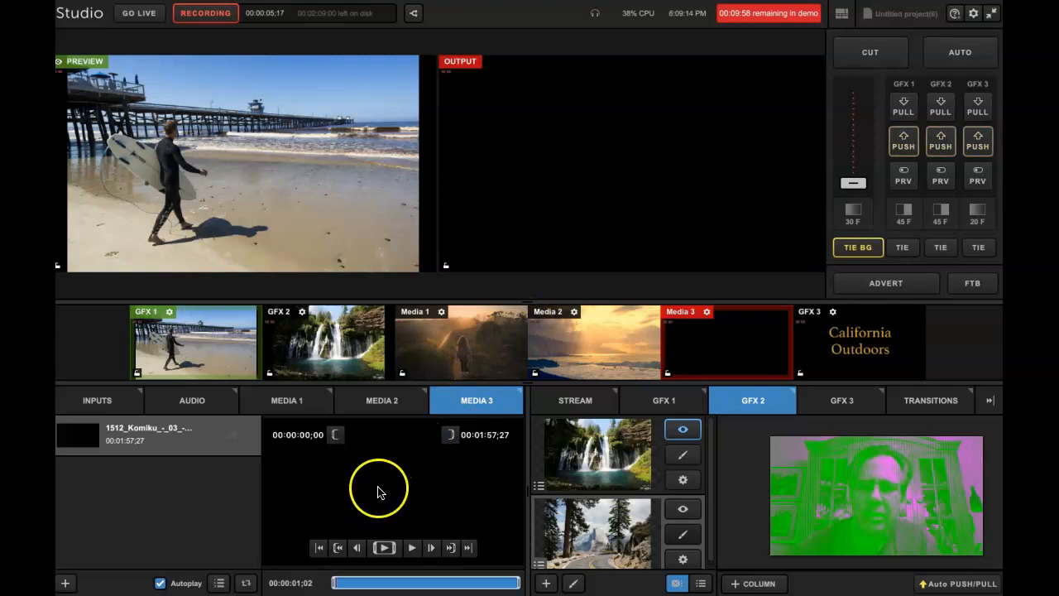
{"action": "left_click", "coordinate": [383, 547]}
{"action": "left_click", "coordinate": [955, 64]}
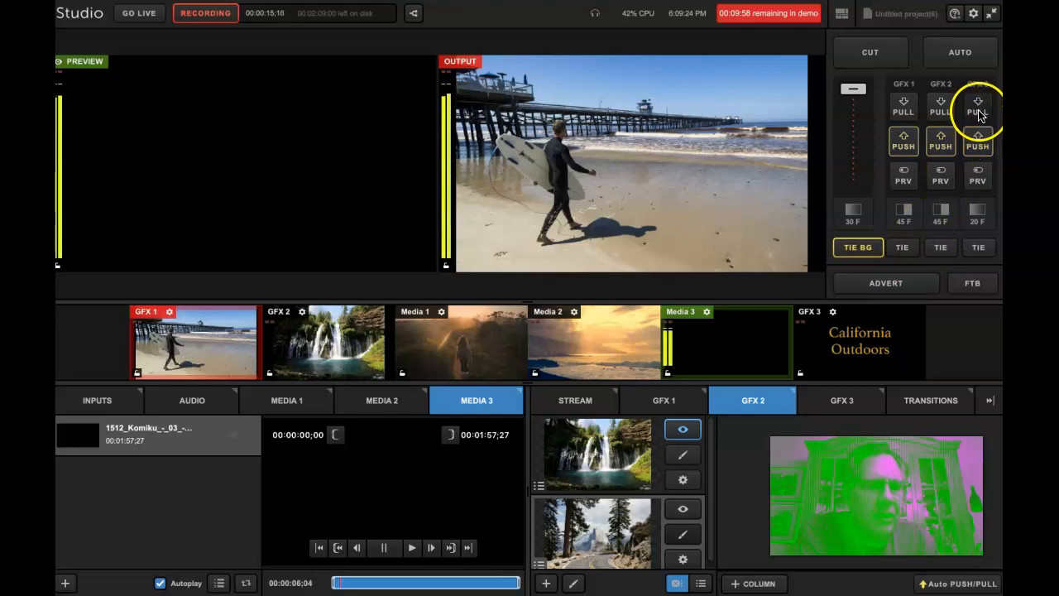
{"action": "left_click", "coordinate": [979, 140]}
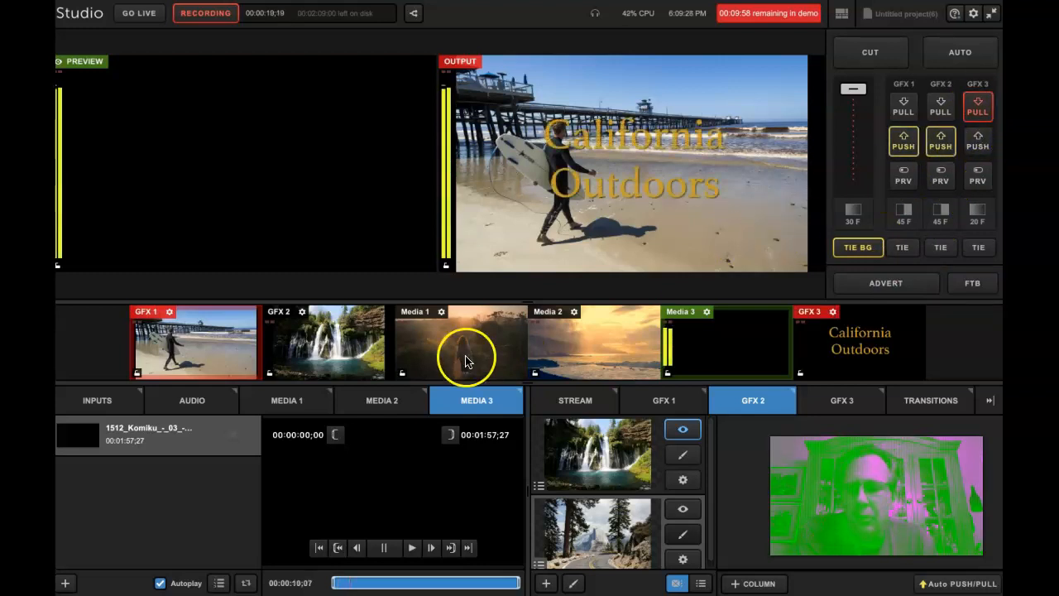
Step: Pull the GFX 3 title off the output and auto-transition from the surfer to the GFX 2 waterfall
{"action": "left_click", "coordinate": [329, 357]}
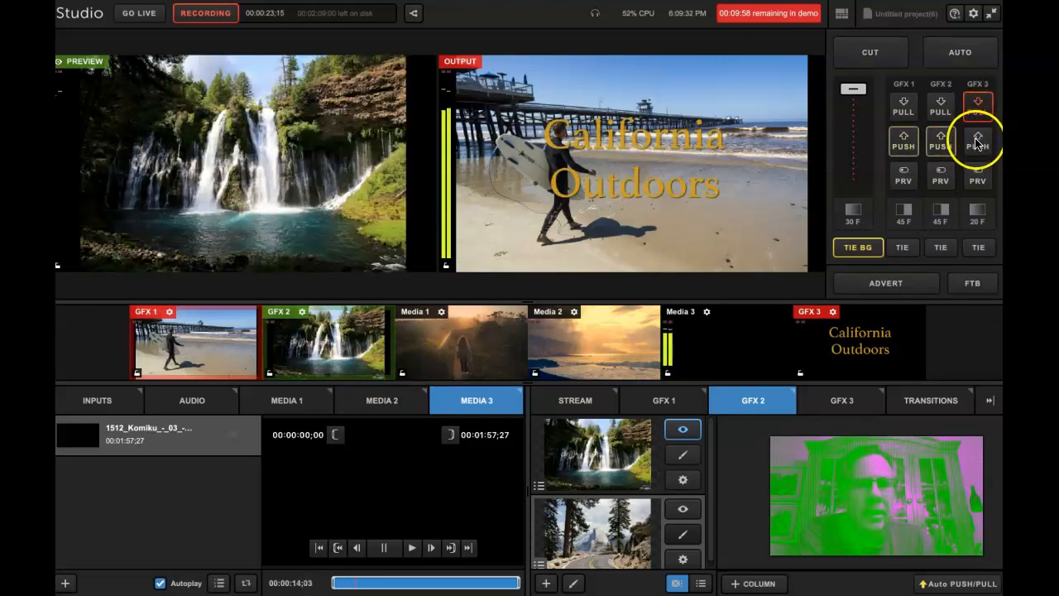
{"action": "left_click", "coordinate": [978, 110]}
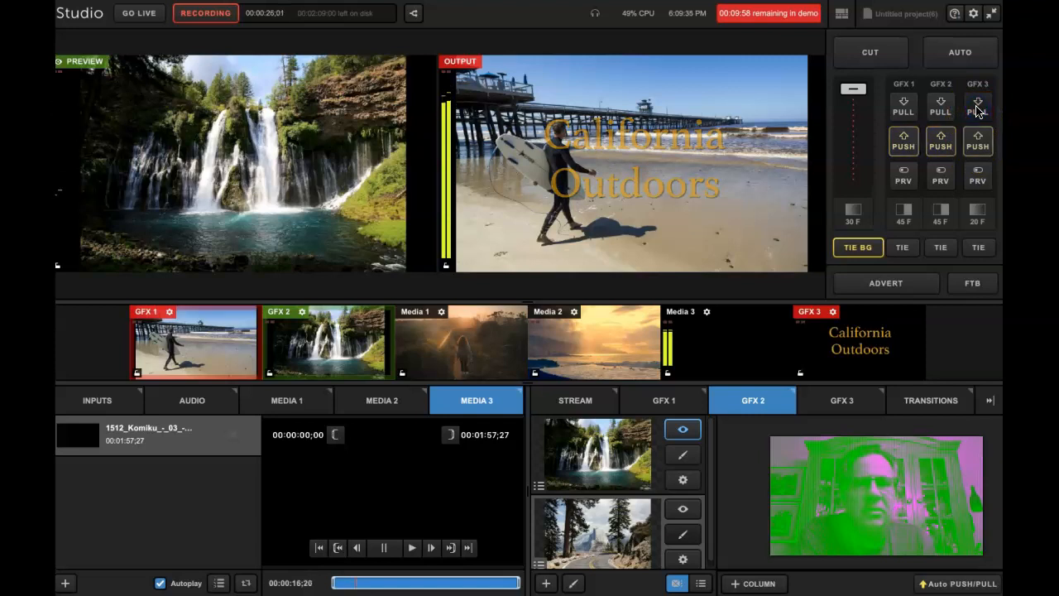
{"action": "left_click", "coordinate": [964, 58]}
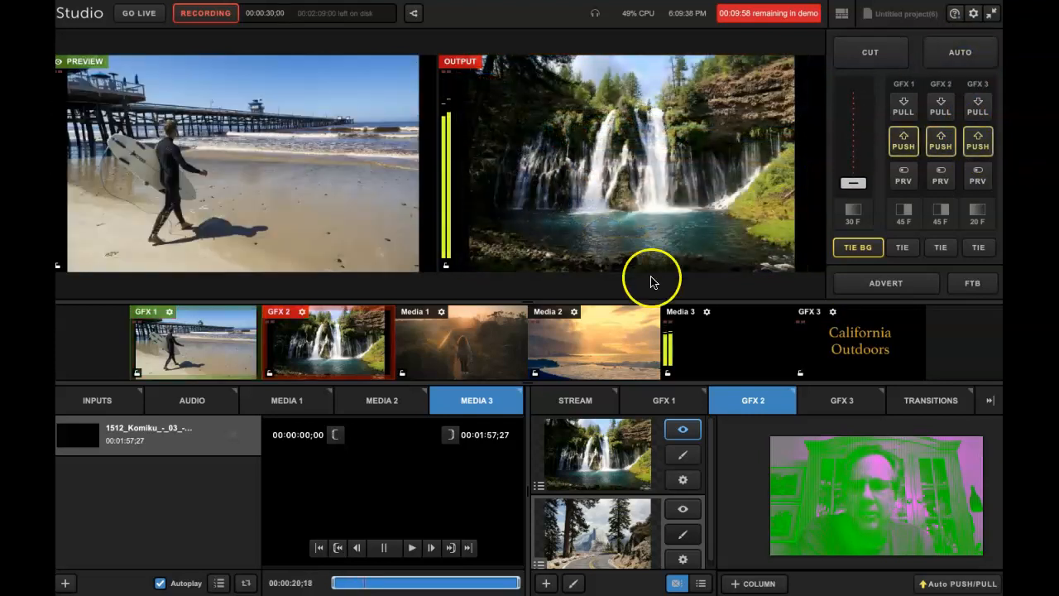
Step: Switch GFX 1 from the surfer layer to the autumn lake layer and cut it to the output
{"action": "left_click", "coordinate": [220, 342]}
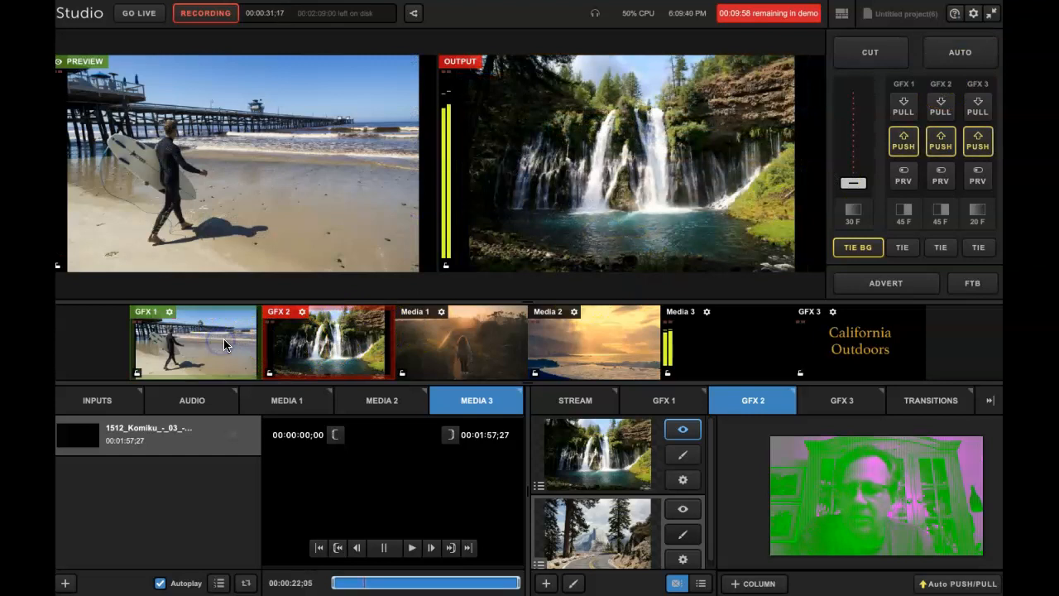
{"action": "left_click", "coordinate": [676, 403]}
{"action": "left_click", "coordinate": [682, 432]}
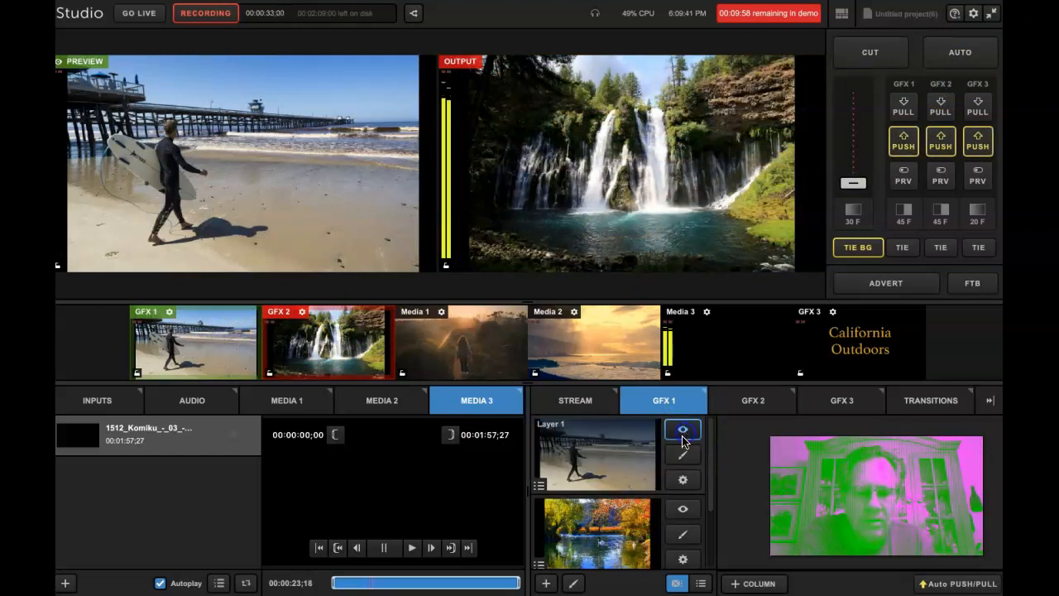
{"action": "left_click", "coordinate": [683, 511]}
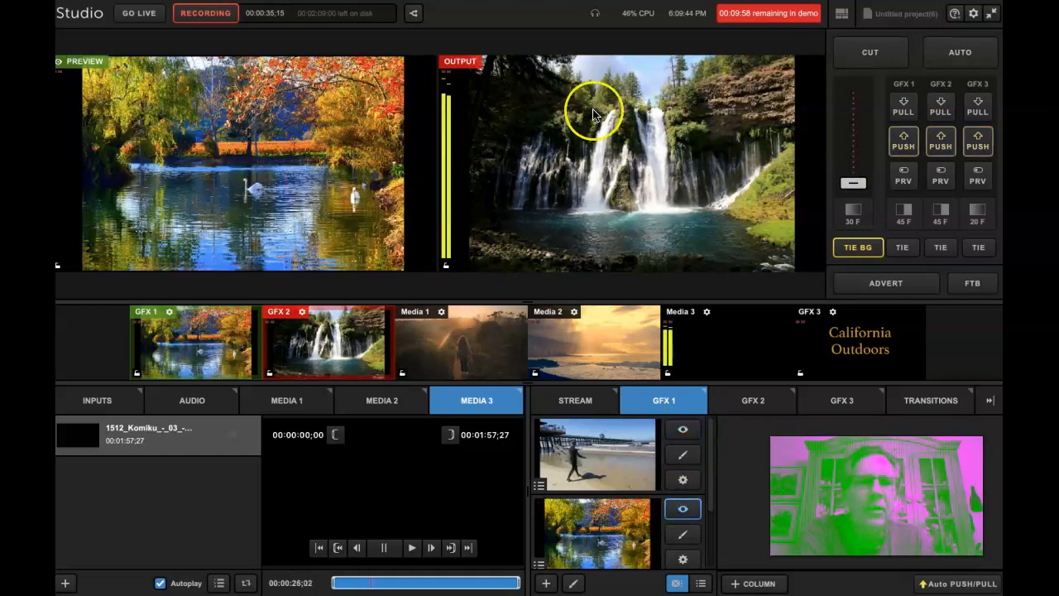
{"action": "left_click", "coordinate": [882, 64]}
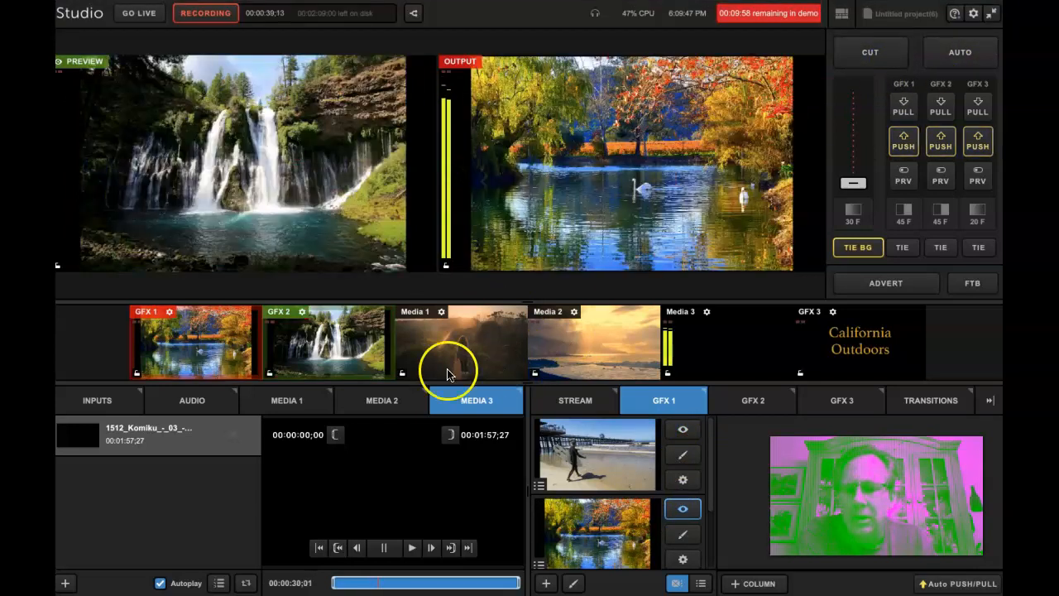
Step: Switch GFX 2 from the waterfall layer to the mountain road layer and cut it to the output
{"action": "left_click", "coordinate": [339, 348]}
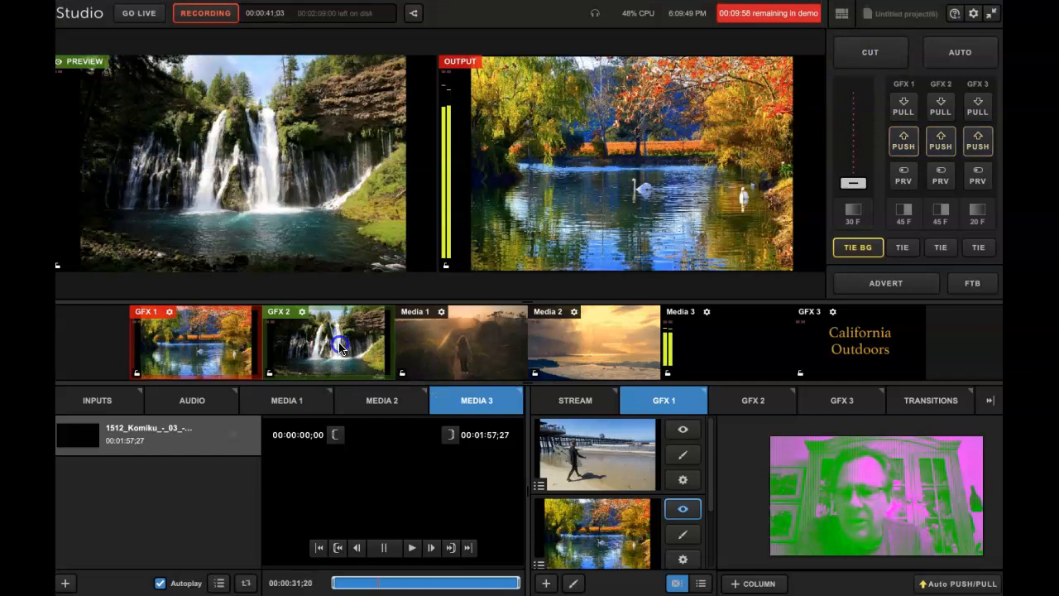
{"action": "left_click", "coordinate": [734, 401]}
{"action": "left_click", "coordinate": [683, 430]}
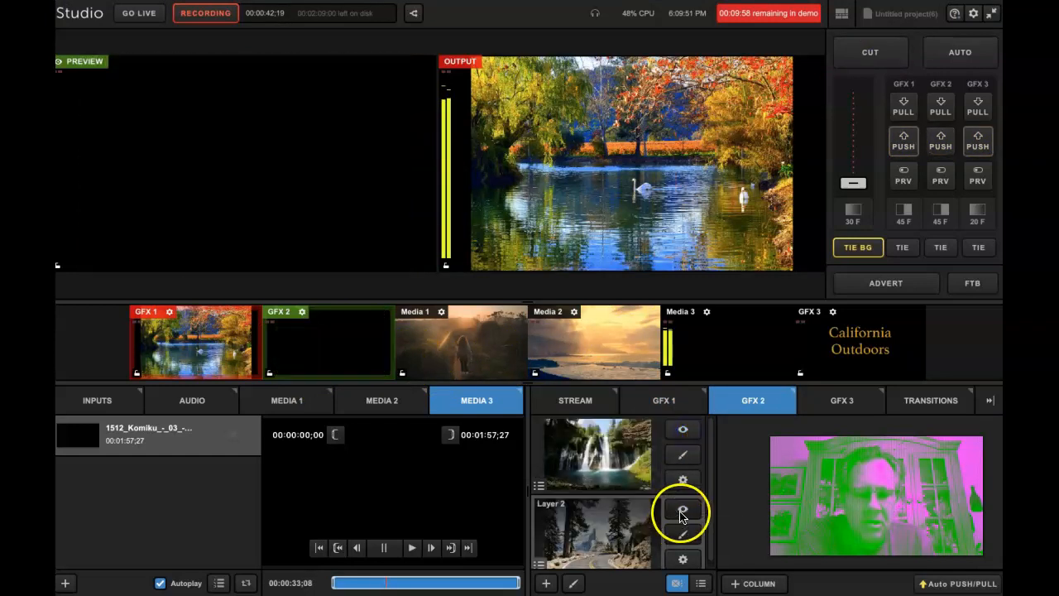
{"action": "left_click", "coordinate": [683, 512]}
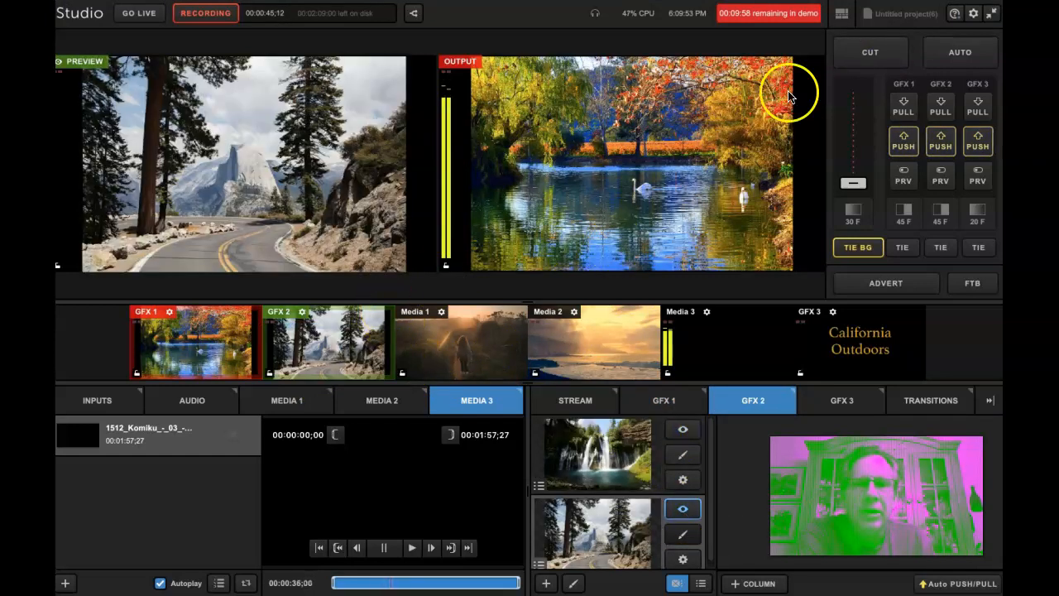
{"action": "left_click", "coordinate": [869, 58]}
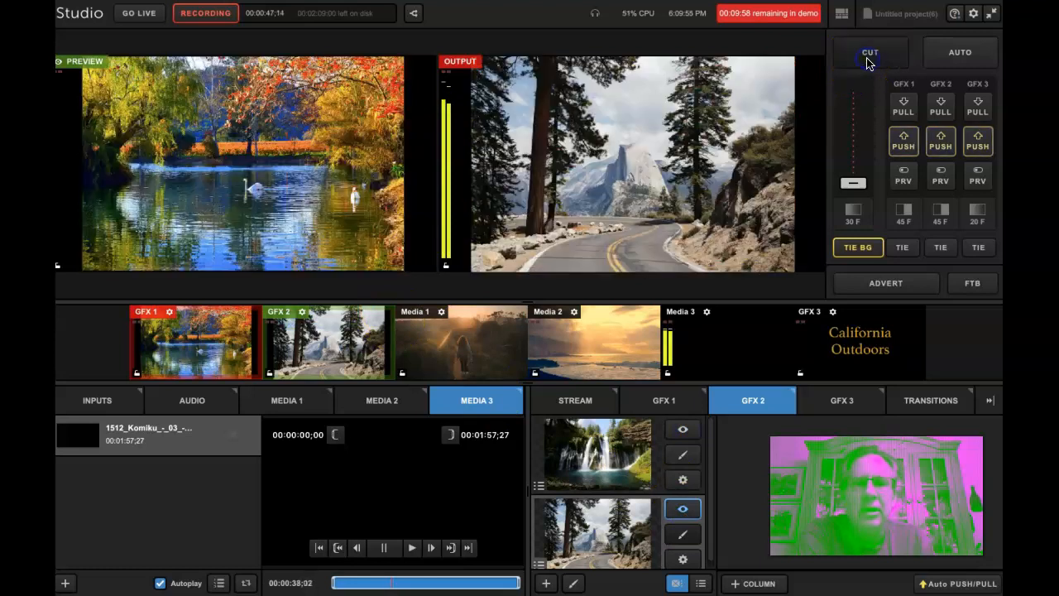
Step: Switch GFX 1 to the sunset mountain lake layer and auto-transition it to the output
{"action": "left_click", "coordinate": [658, 399]}
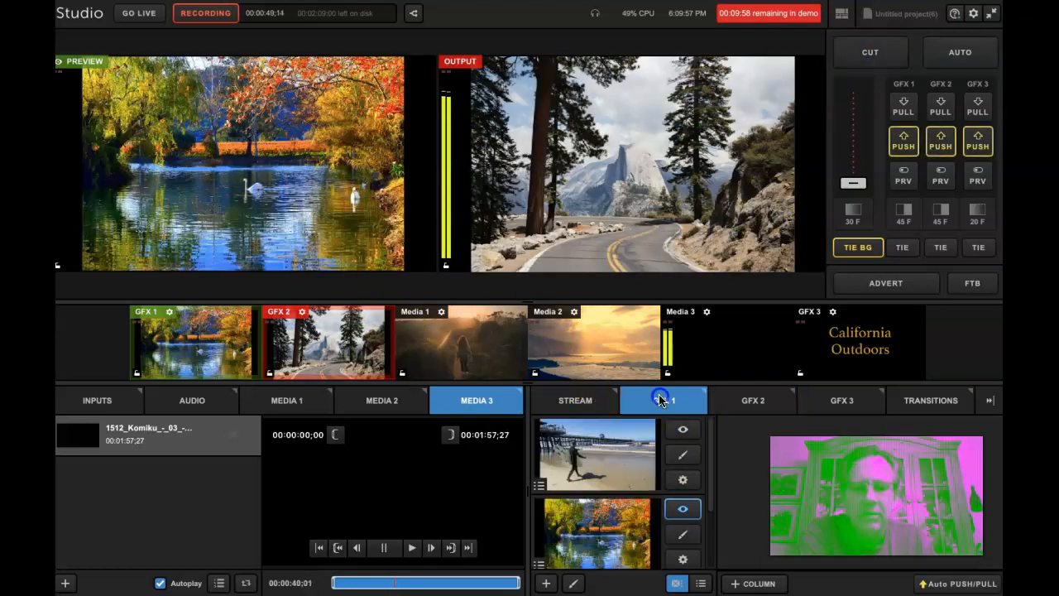
{"action": "scroll", "coordinate": [704, 506], "scroll_direction": "down", "scroll_amount": 2}
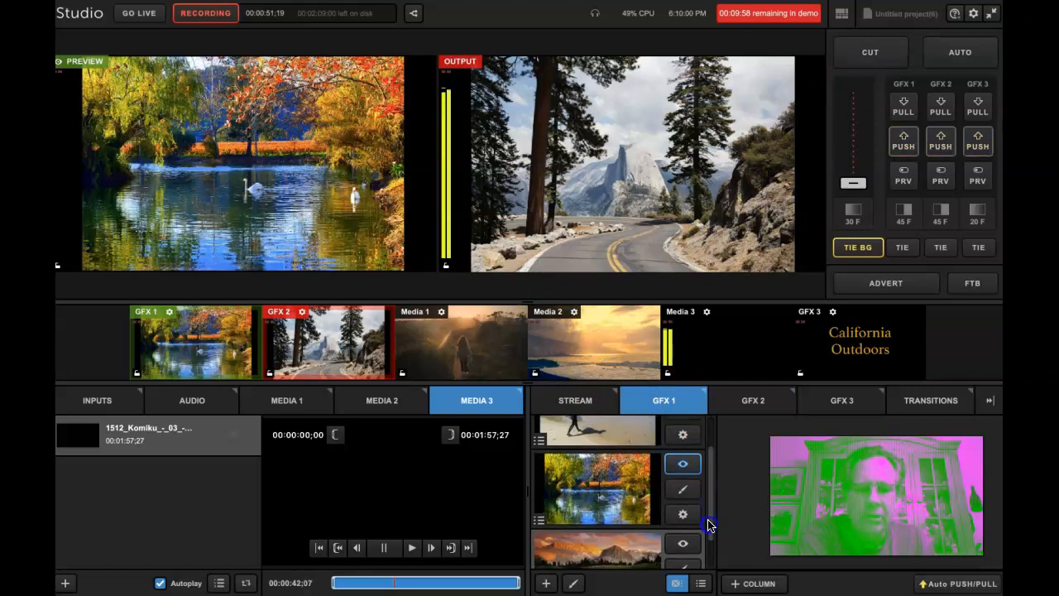
{"action": "left_click", "coordinate": [691, 542]}
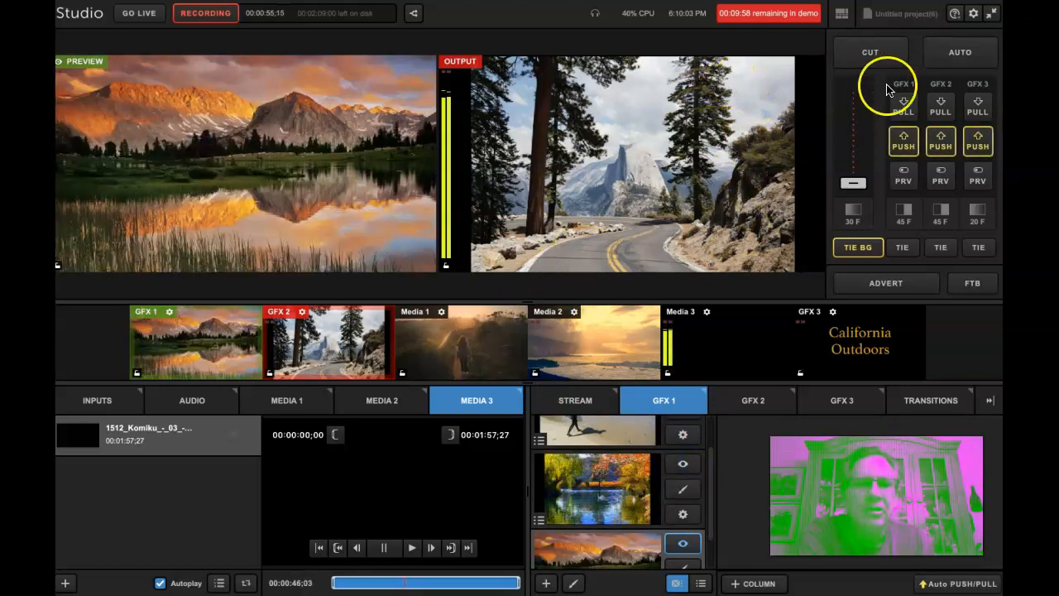
{"action": "left_click", "coordinate": [975, 53]}
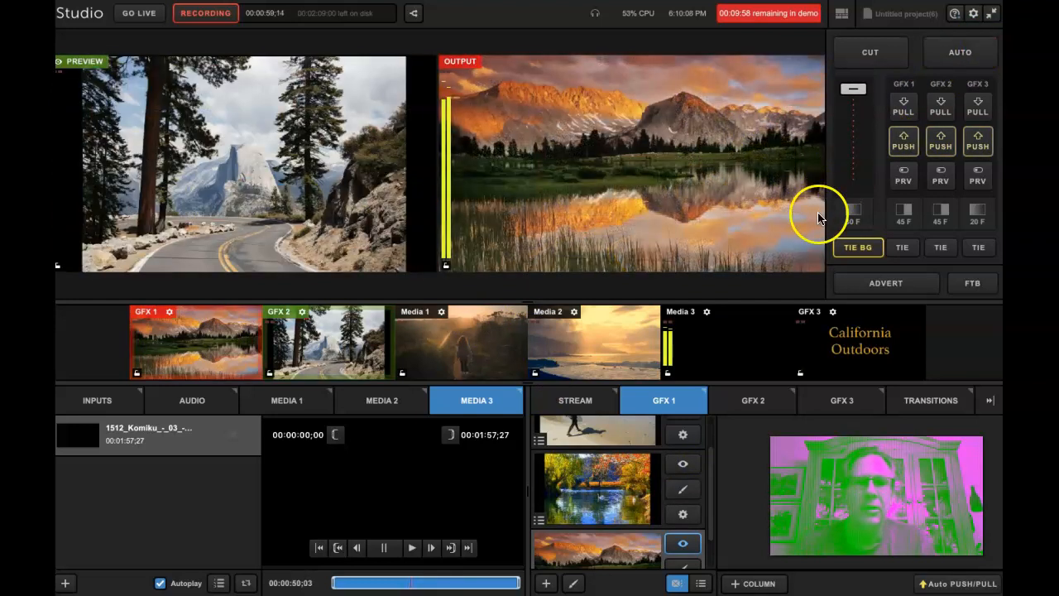
Step: Auto-transition the output to the Media 1 clip of the walking woman and on to the Media 2 ocean clip
{"action": "left_click", "coordinate": [301, 406]}
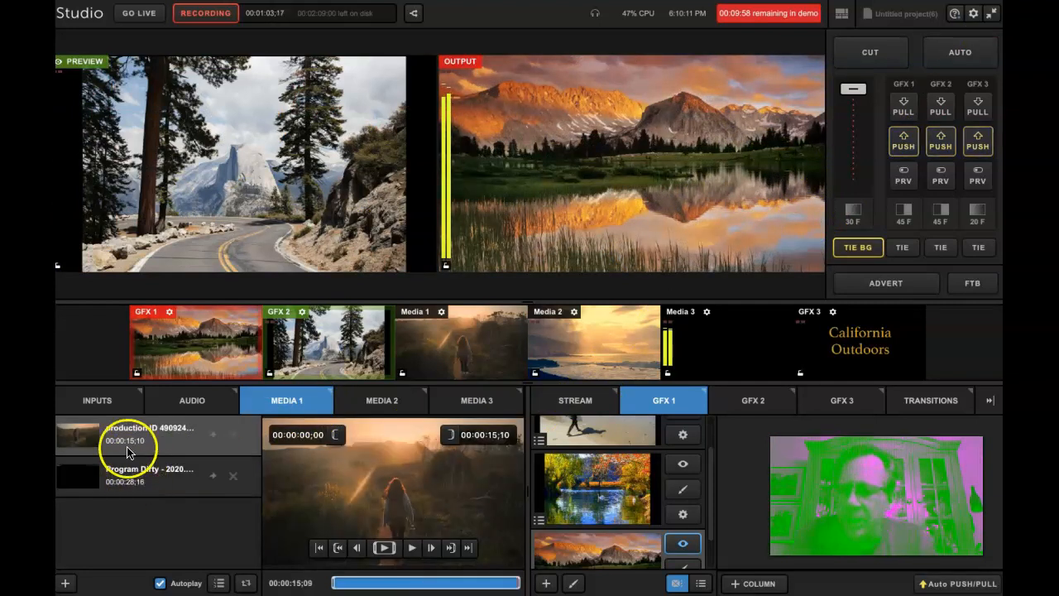
{"action": "left_click", "coordinate": [444, 348]}
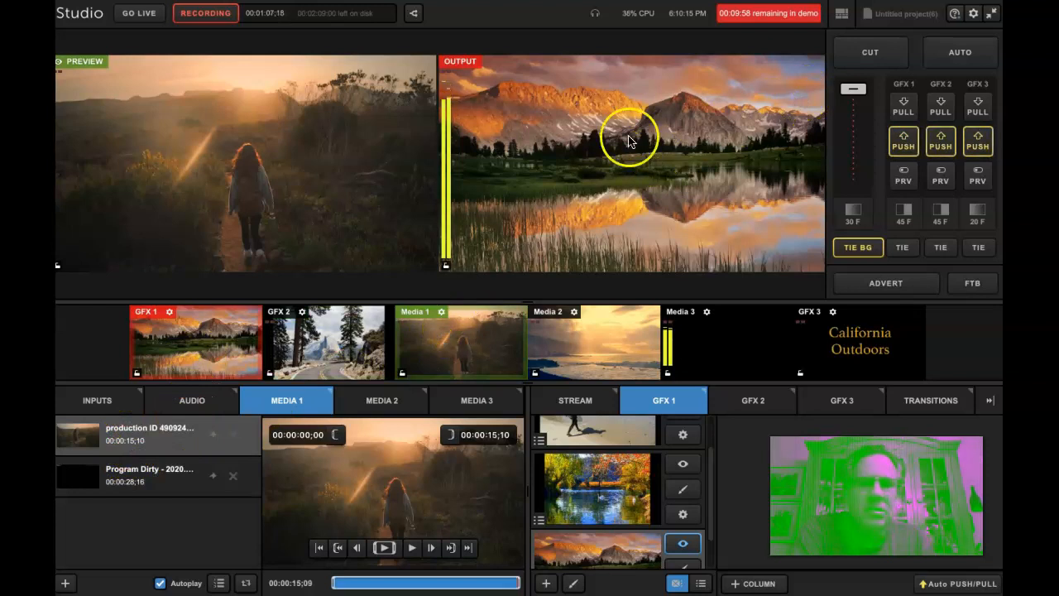
{"action": "left_click", "coordinate": [957, 57]}
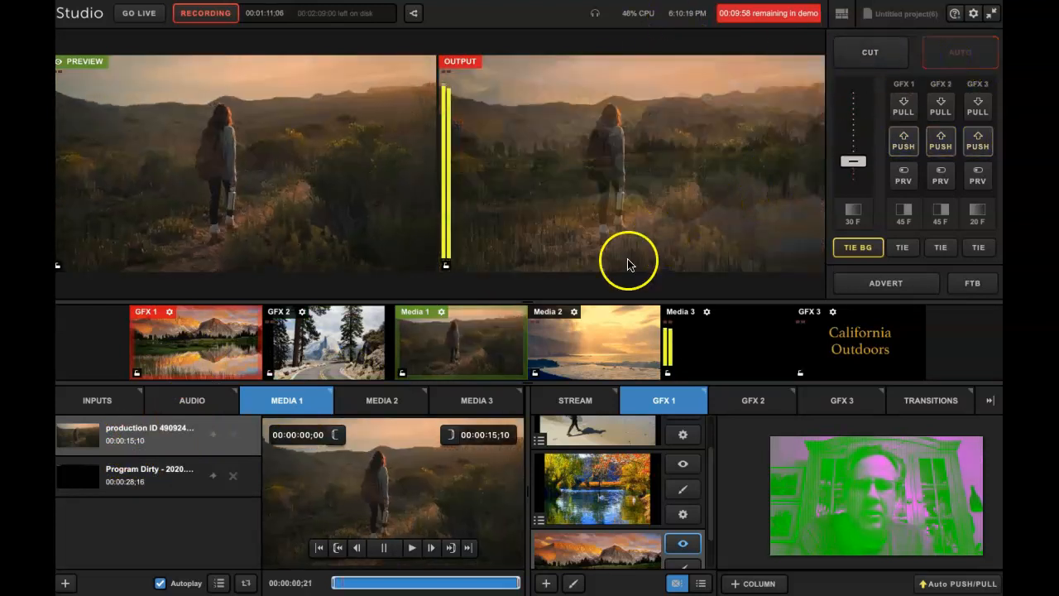
{"action": "left_click", "coordinate": [591, 346]}
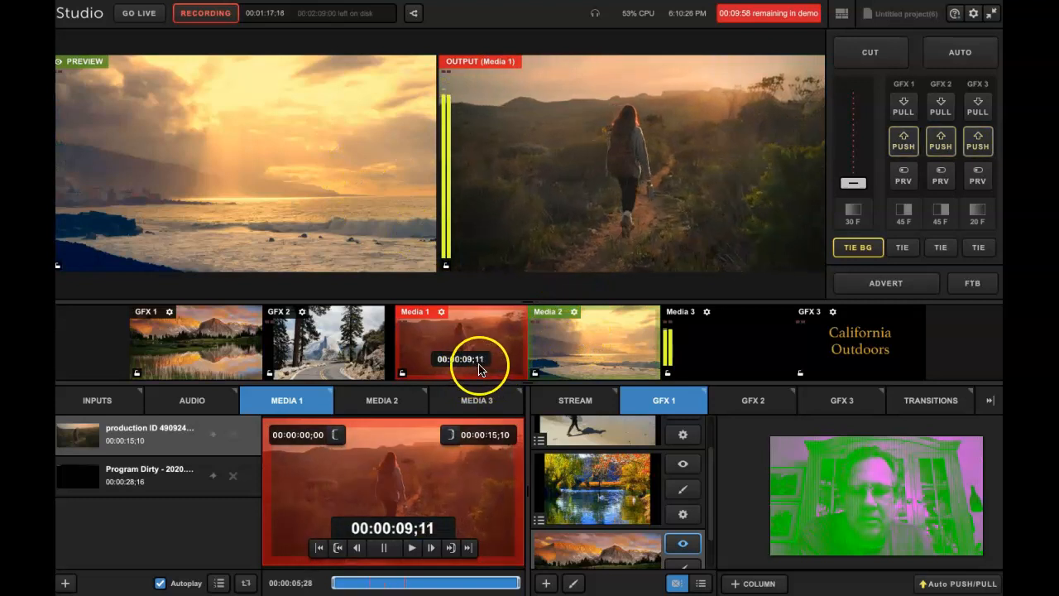
{"action": "left_click", "coordinate": [958, 55]}
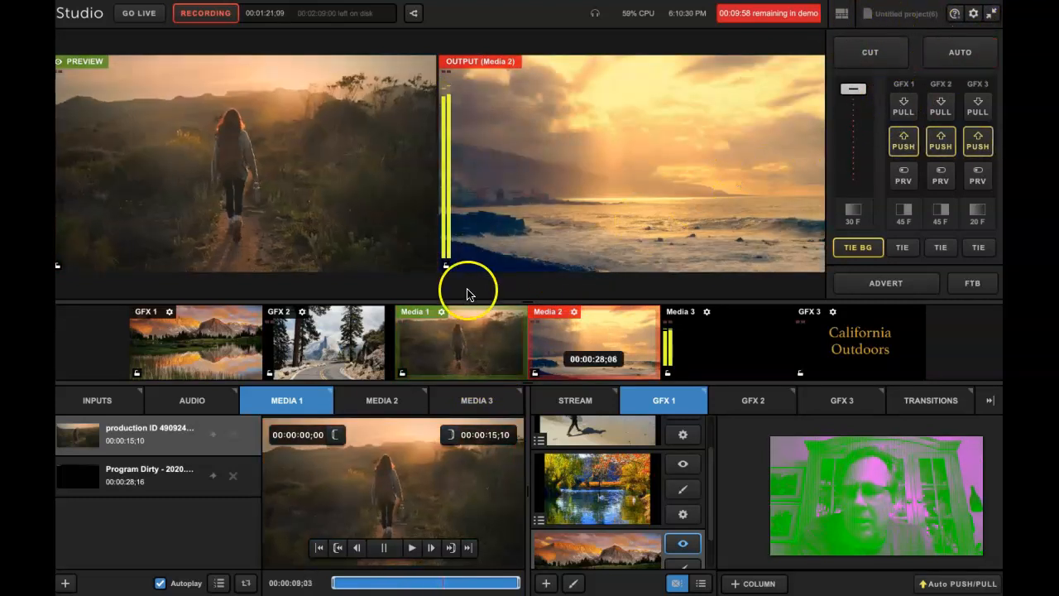
Step: Auto-transition from Media 2 back to the GFX 1 mountain lake and push the GFX 3 title over it
{"action": "left_click", "coordinate": [245, 368]}
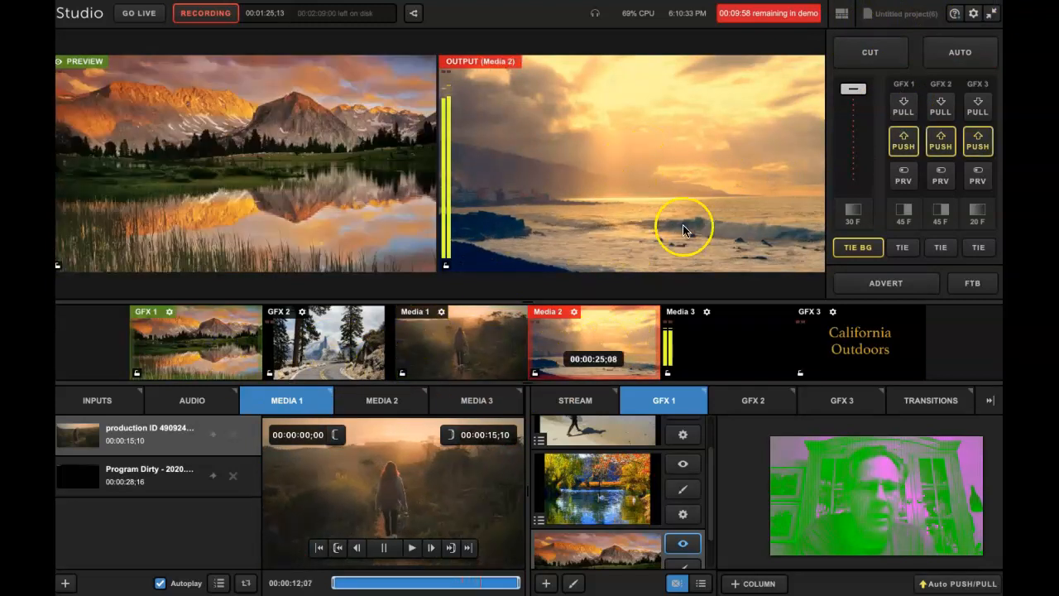
{"action": "left_click", "coordinate": [963, 57]}
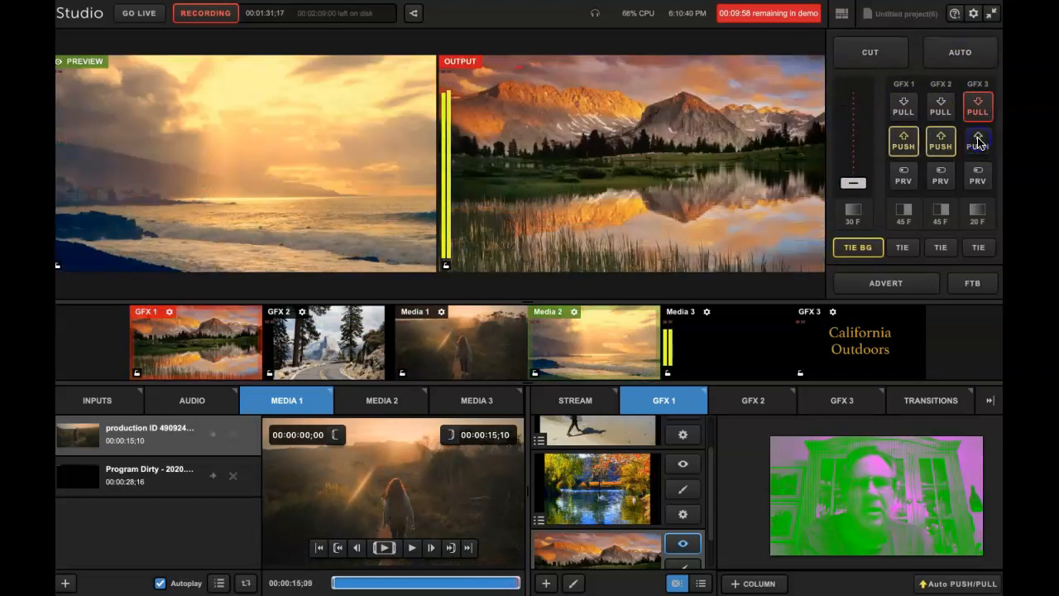
{"action": "left_click", "coordinate": [978, 142]}
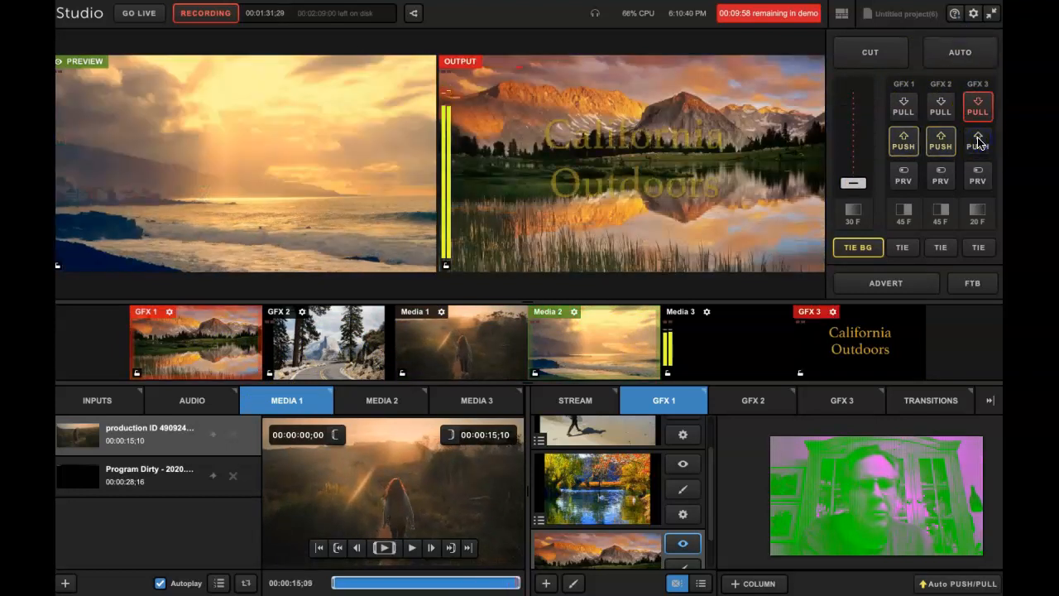
Step: Fade the output to black and stop the recording
{"action": "left_click", "coordinate": [973, 284]}
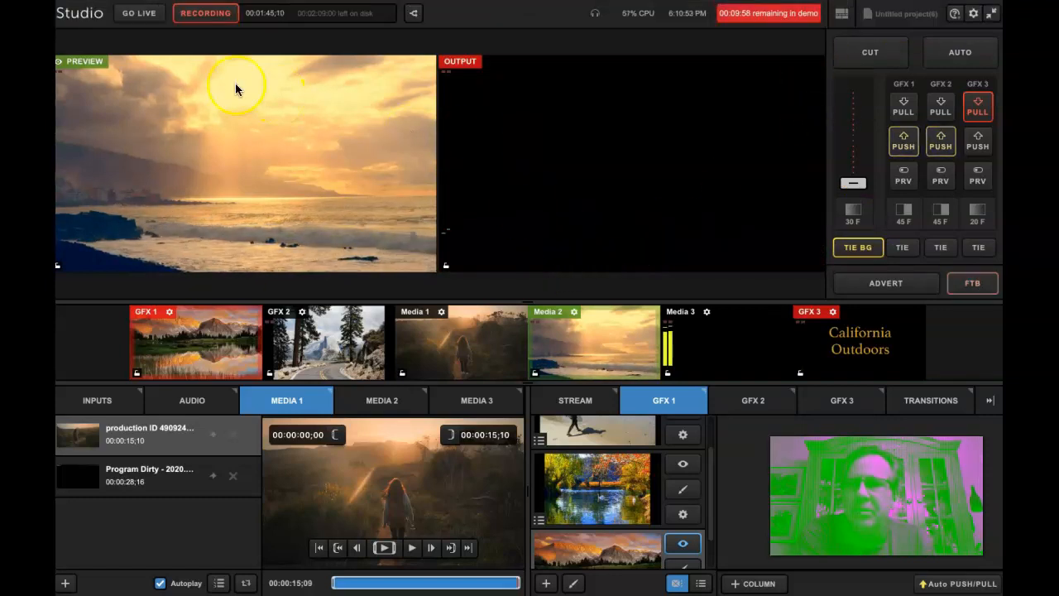
{"action": "left_click", "coordinate": [211, 14]}
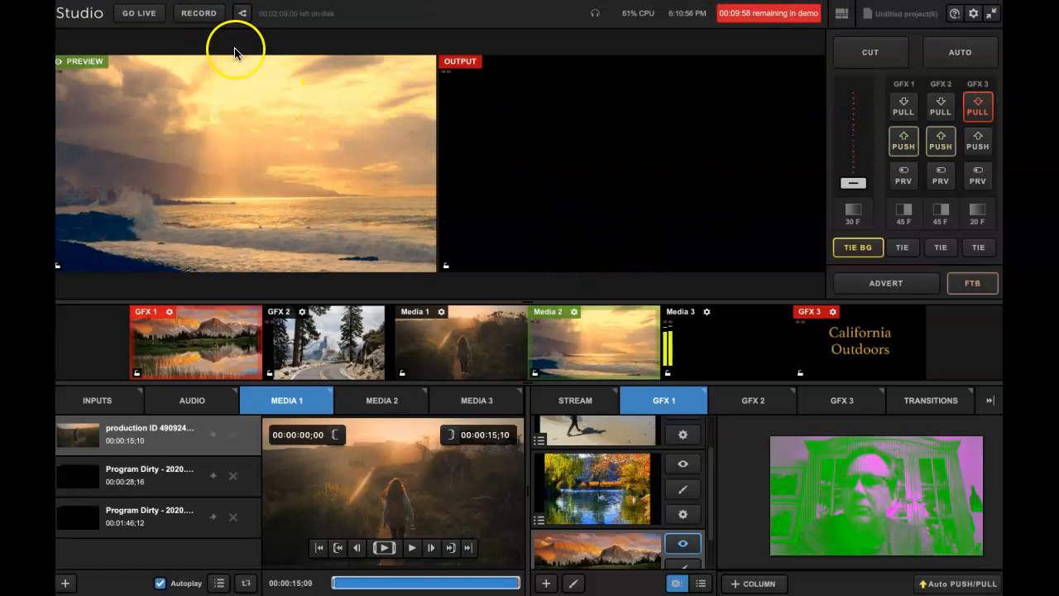
Step: Load the newest Program Dirty recording in Media 1 and send Media 1 to the output
{"action": "left_click", "coordinate": [132, 525]}
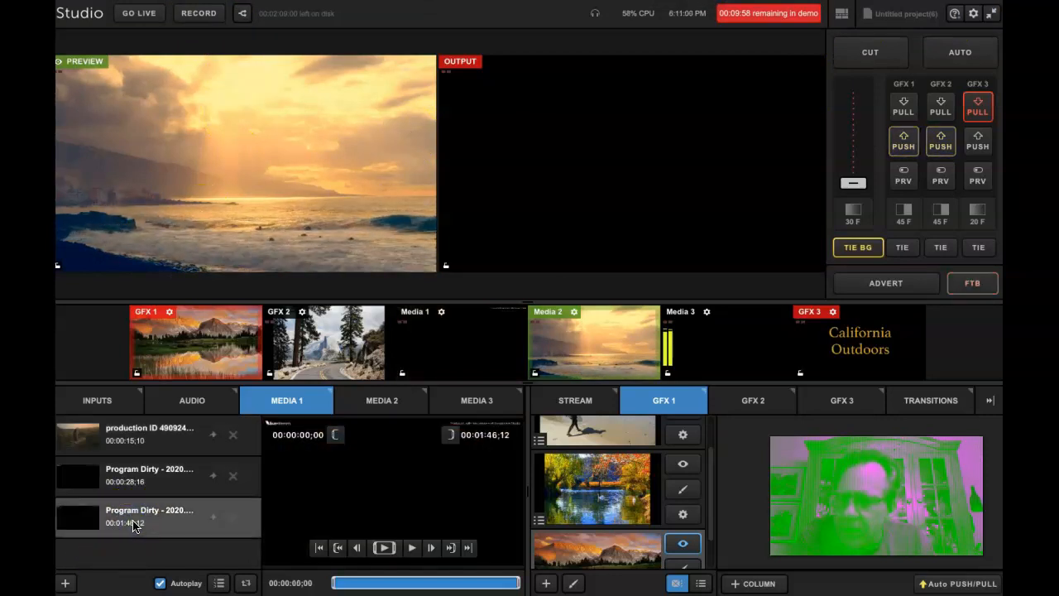
{"action": "double_click", "coordinate": [97, 526]}
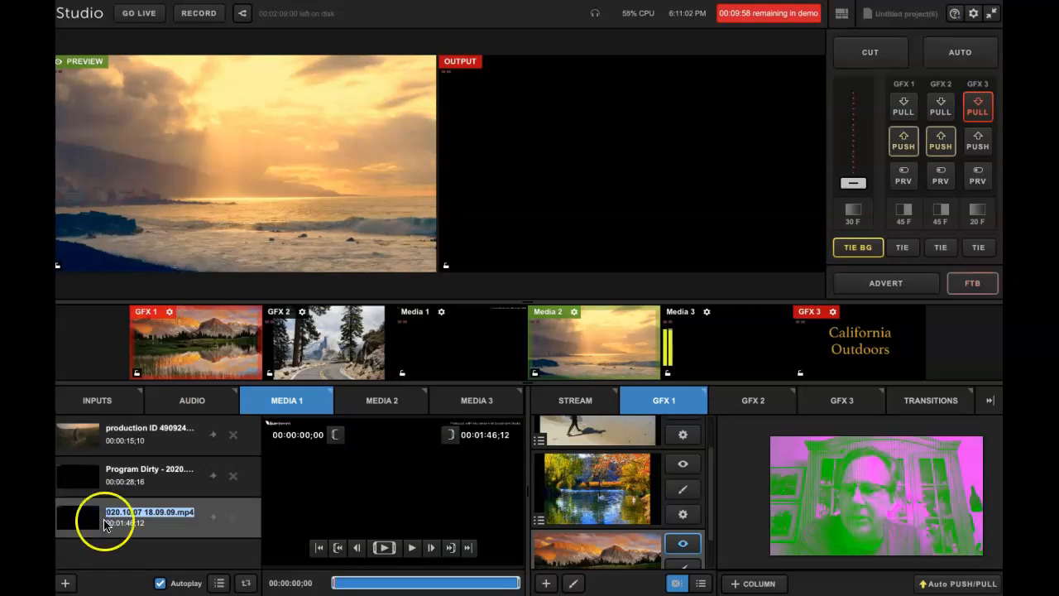
{"action": "left_click", "coordinate": [86, 523]}
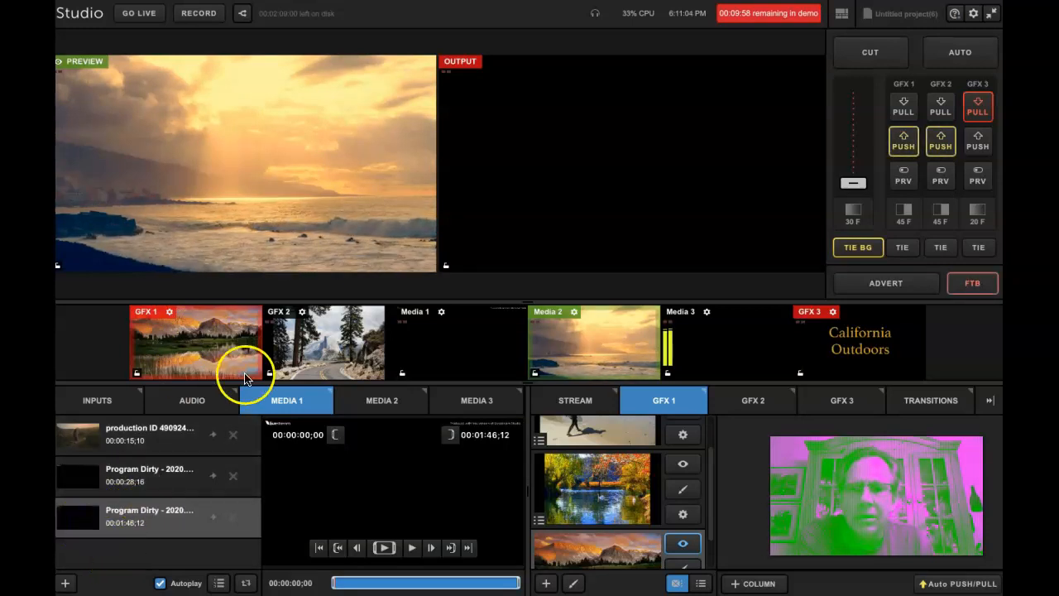
{"action": "left_click", "coordinate": [441, 334]}
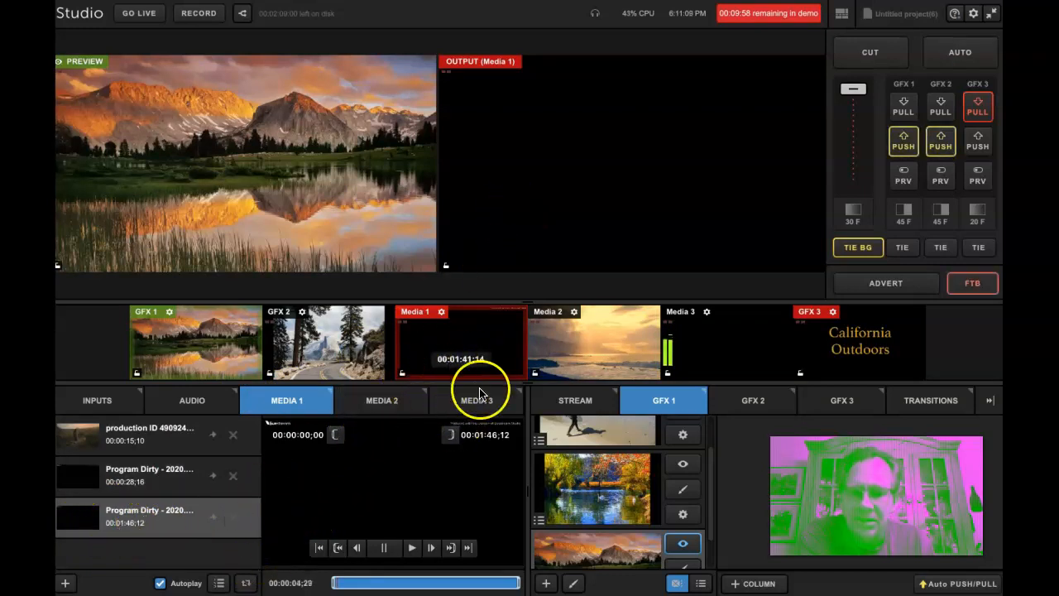
Step: Review the recording in Media 1 by playing from the surfer section and the autumn lake section, pausing it at the lake
{"action": "left_click", "coordinate": [356, 584]}
{"action": "left_click", "coordinate": [383, 547]}
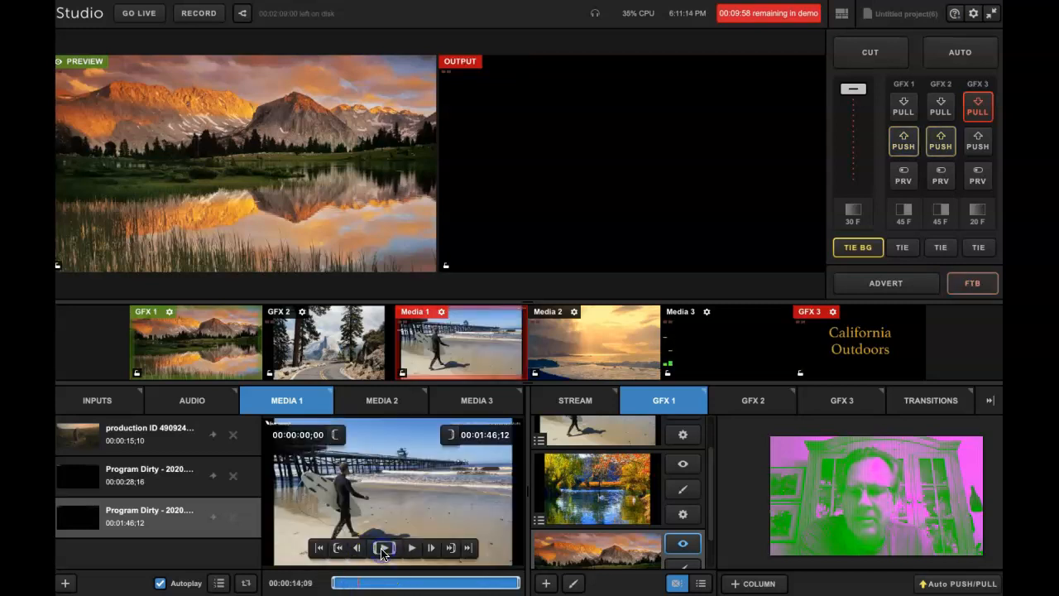
{"action": "left_click", "coordinate": [403, 553]}
{"action": "left_click", "coordinate": [414, 549]}
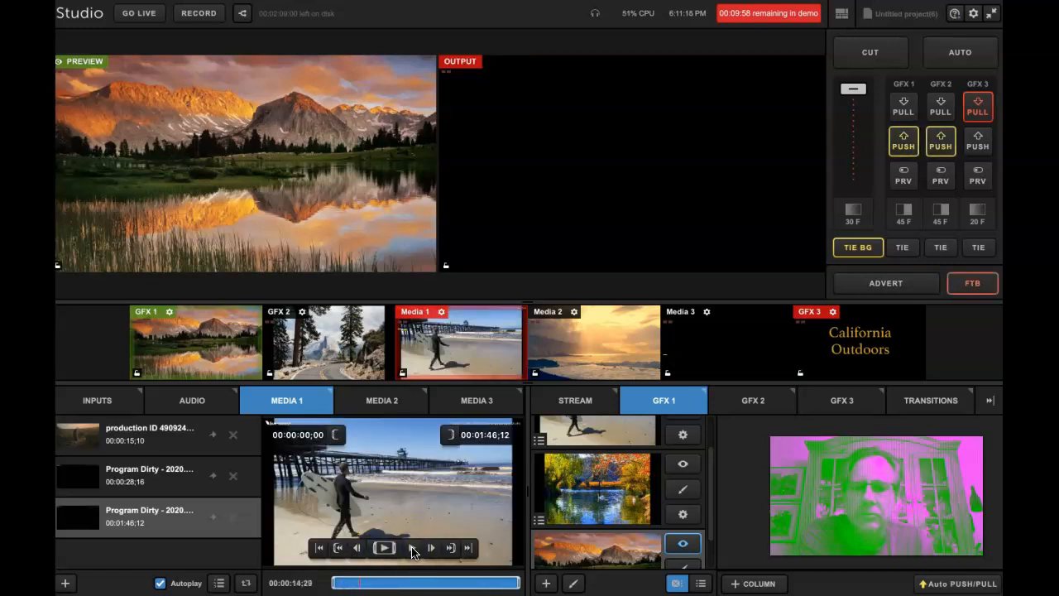
{"action": "left_click", "coordinate": [385, 583]}
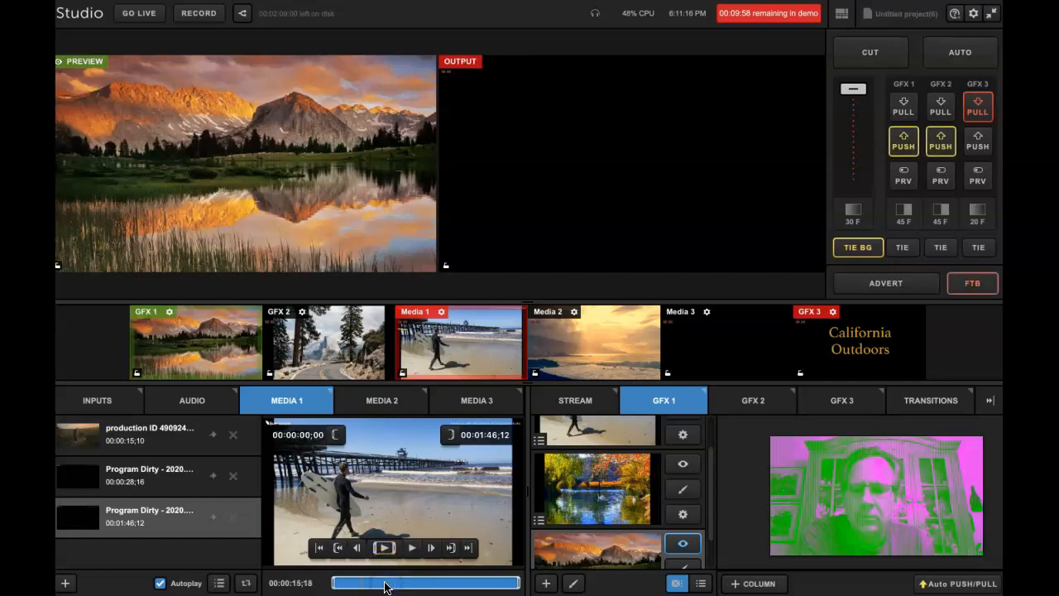
{"action": "left_click", "coordinate": [413, 547]}
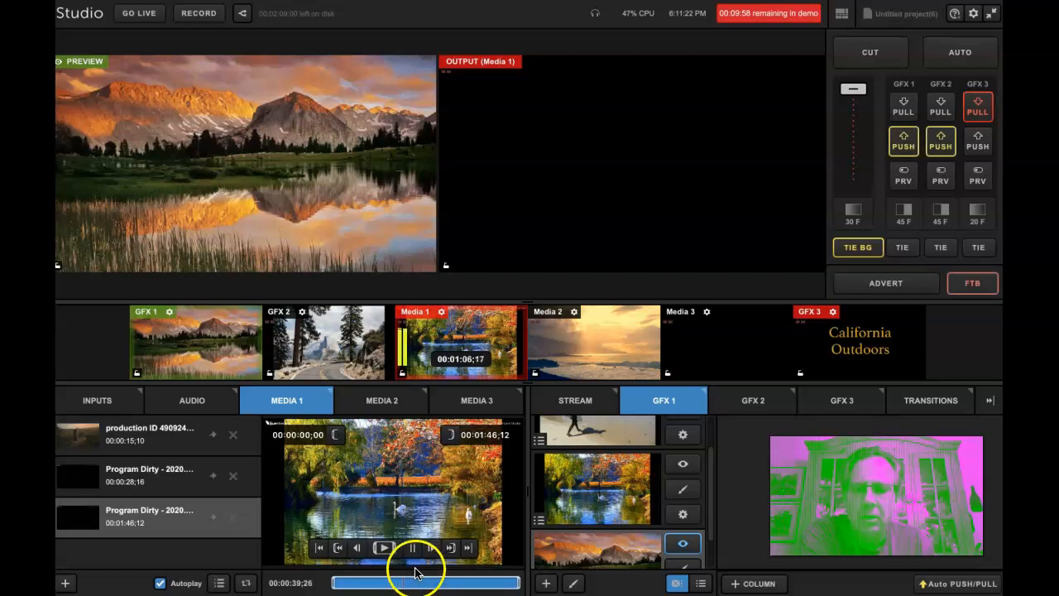
{"action": "left_click", "coordinate": [413, 547]}
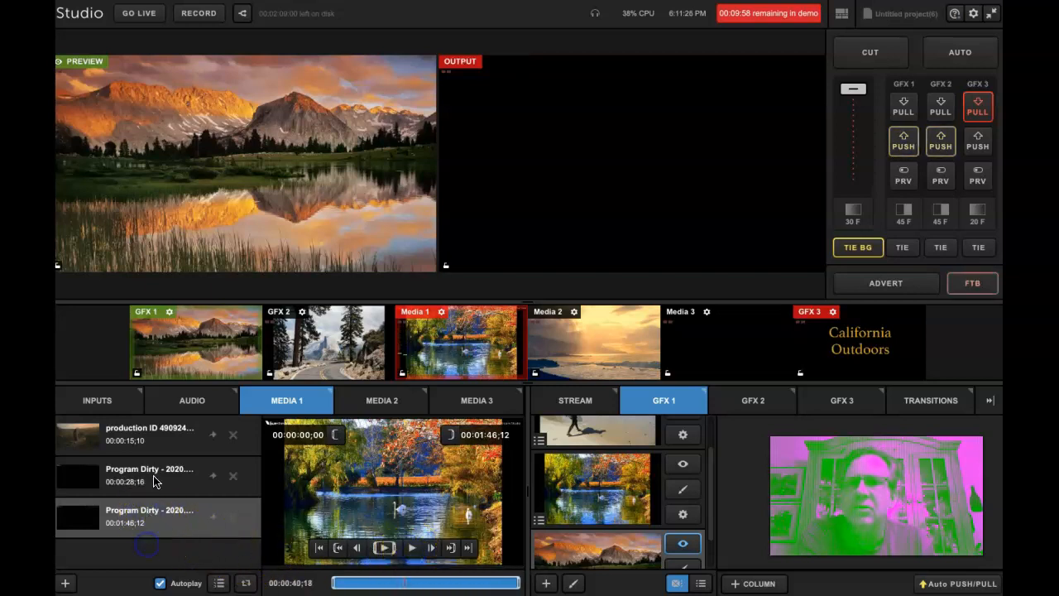
Step: Open the transcoding queue
{"action": "left_click", "coordinate": [243, 15]}
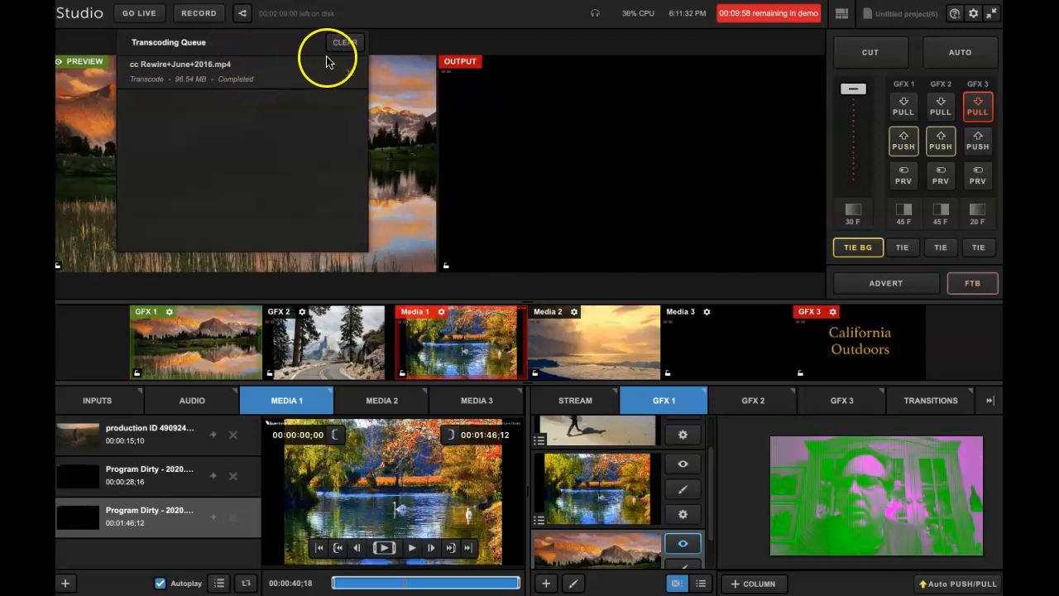
Step: Clear the transcoding queue and make a very short recording of the black output
{"action": "left_click", "coordinate": [344, 45]}
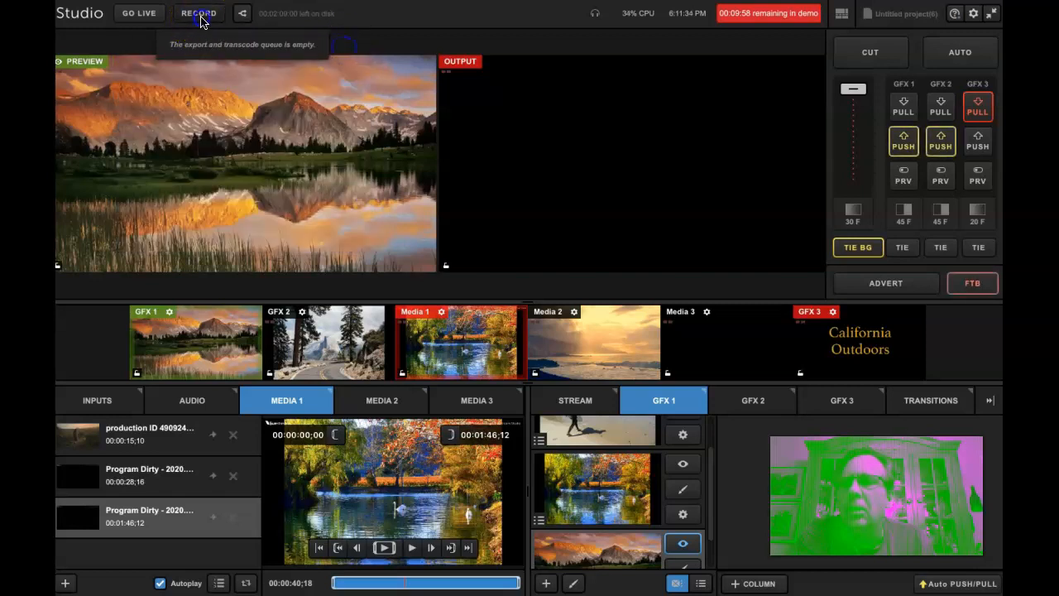
{"action": "left_click", "coordinate": [201, 14]}
{"action": "left_click", "coordinate": [201, 14]}
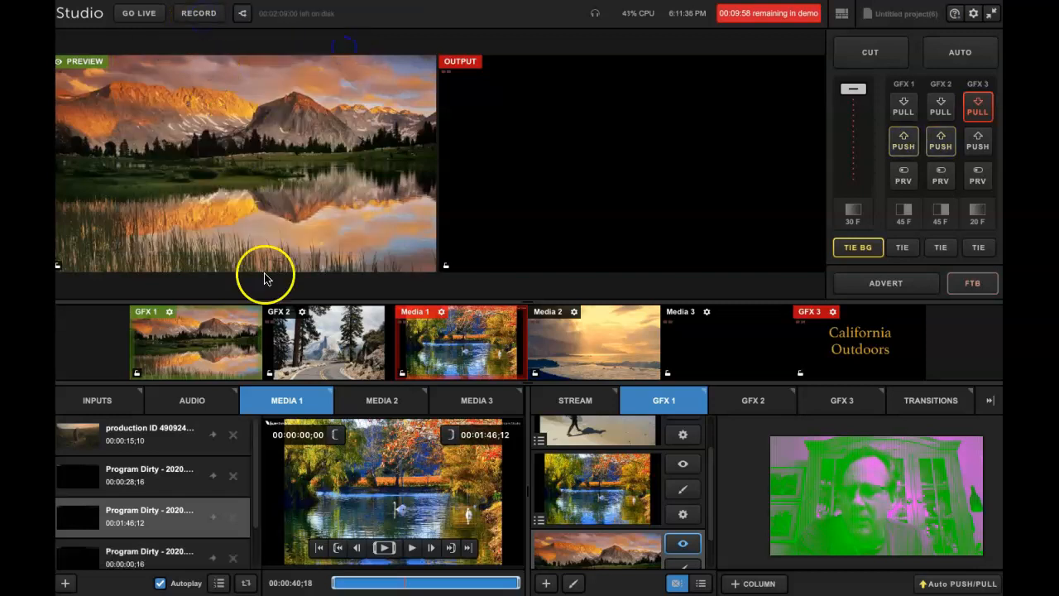
Step: Check the default record location in the recording settings and leave the settings without saving
{"action": "left_click", "coordinate": [974, 14]}
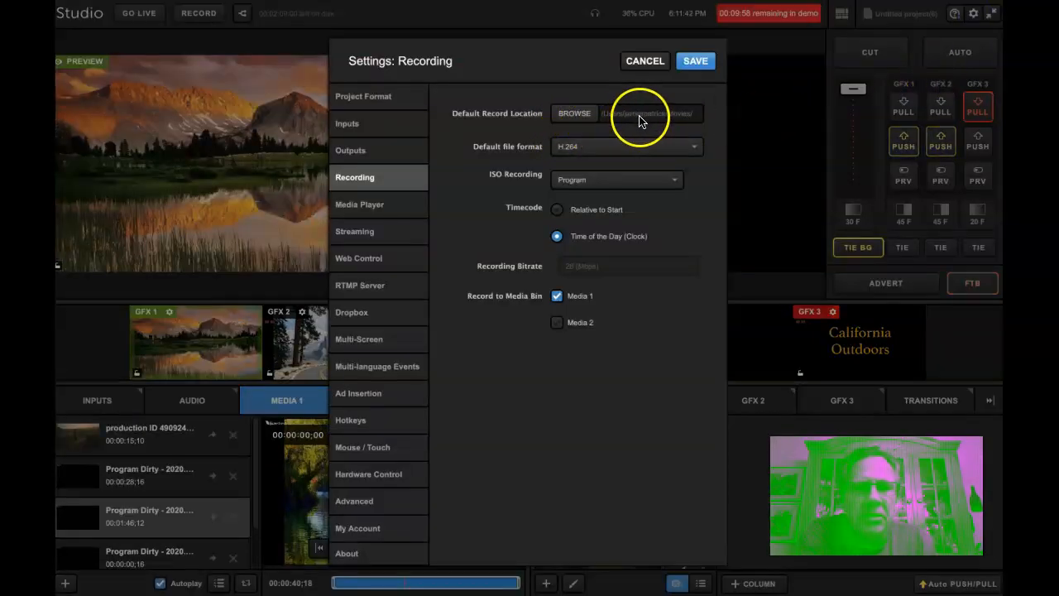
{"action": "left_click", "coordinate": [655, 62]}
Step: Take Livestream Studio out of full screen and minimize its window to reach the desktop
{"action": "mouse_move", "coordinate": [427, 3]}
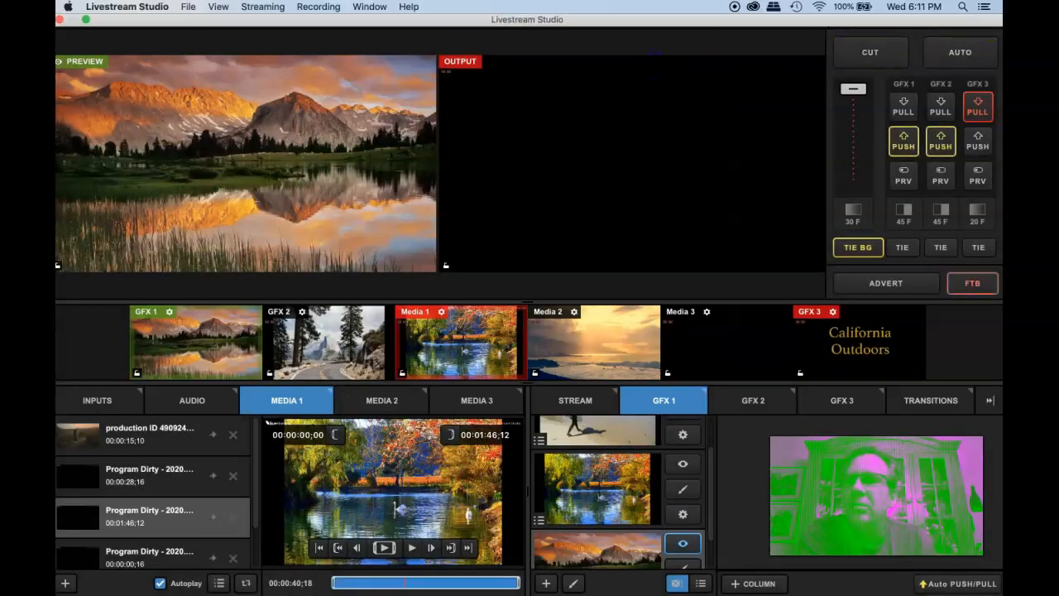
{"action": "left_click", "coordinate": [83, 22]}
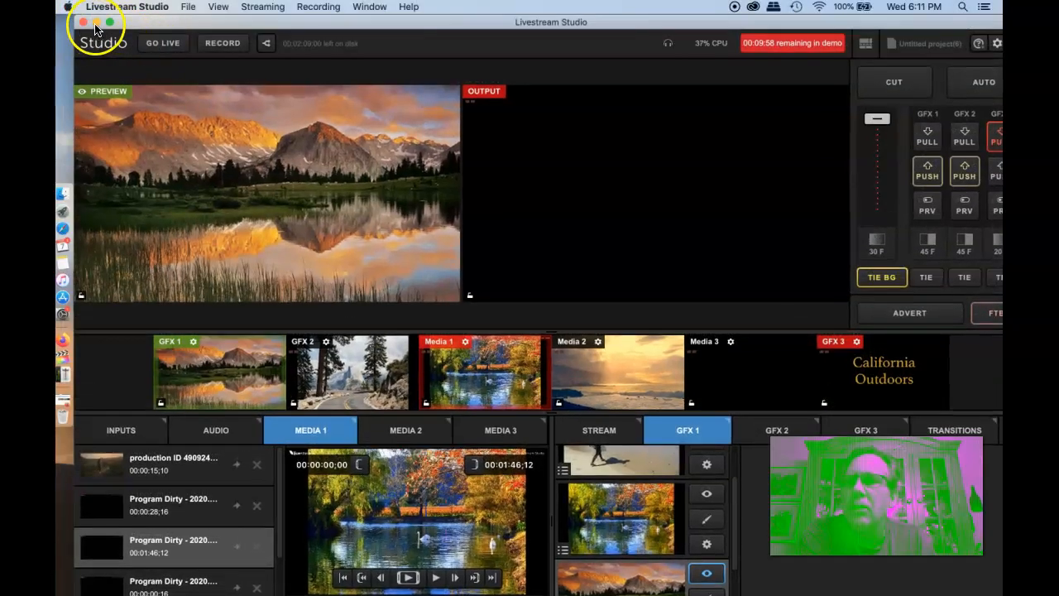
{"action": "left_click", "coordinate": [96, 23]}
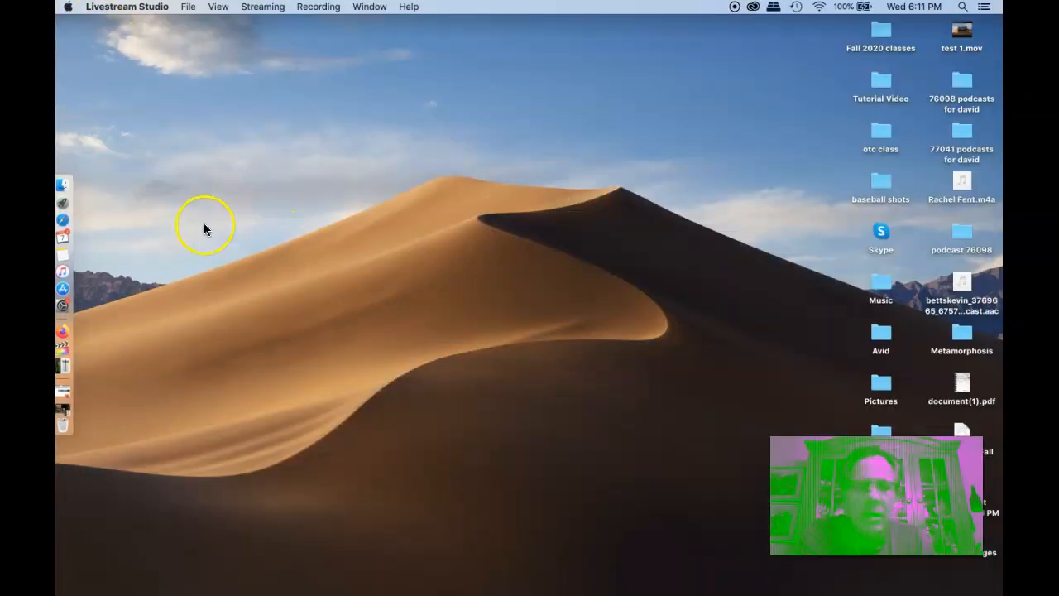
{"action": "left_click_drag", "start_coordinate": [876, 496], "coordinate": [720, 259]}
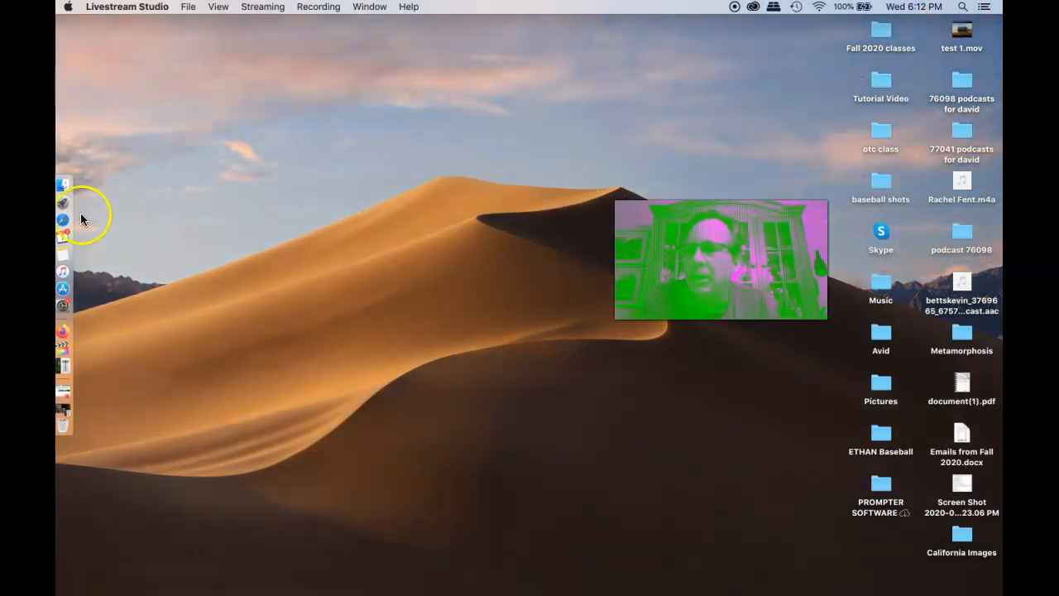
Step: Switch to Finder with a new window, place it near the desktop's upper-left corner and make it taller
{"action": "left_click", "coordinate": [62, 184]}
{"action": "left_click_drag", "start_coordinate": [411, 192], "coordinate": [199, 61]}
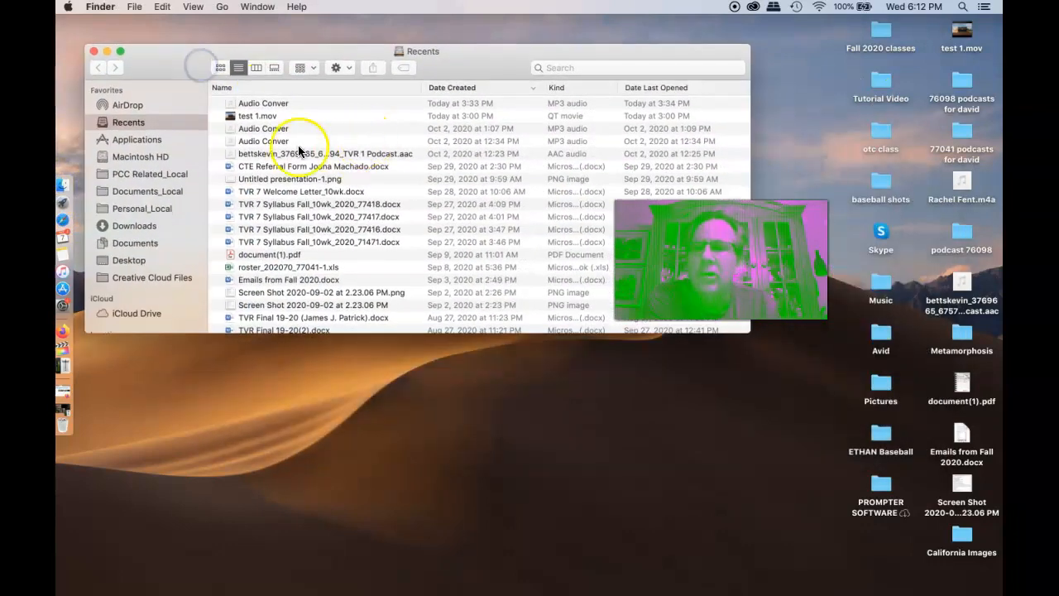
{"action": "scroll", "coordinate": [153, 217], "scroll_direction": "down", "scroll_amount": 2}
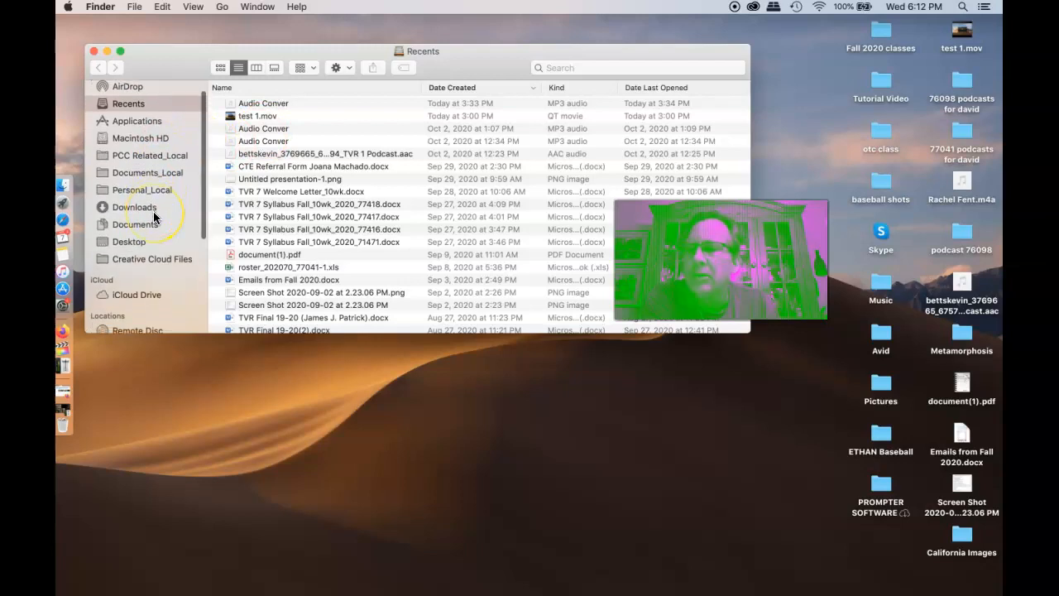
{"action": "scroll", "coordinate": [154, 216], "scroll_direction": "down", "scroll_amount": 2}
{"action": "scroll", "coordinate": [154, 217], "scroll_direction": "up", "scroll_amount": 3}
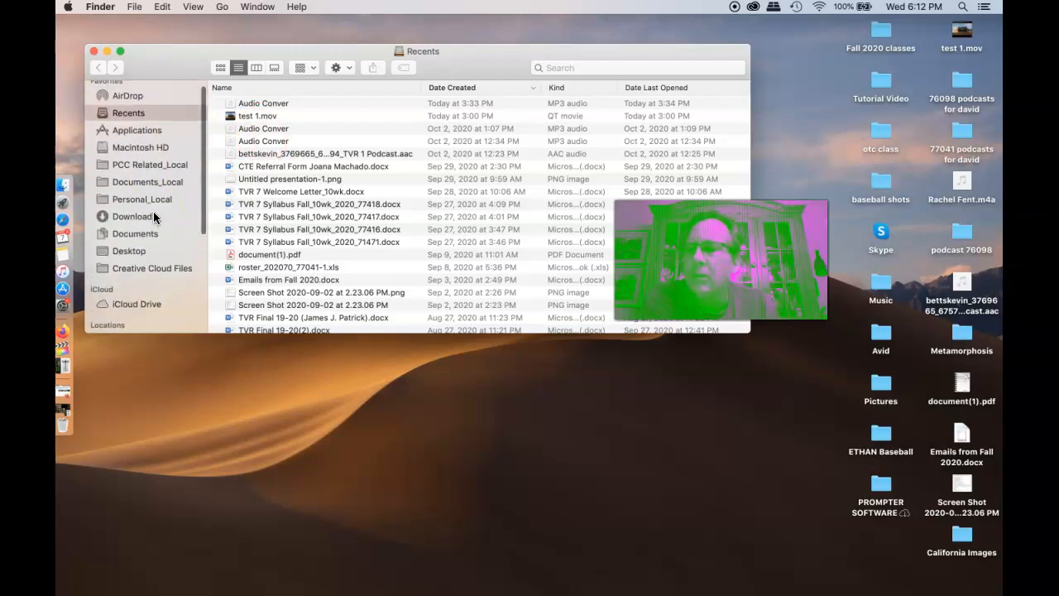
{"action": "scroll", "coordinate": [153, 217], "scroll_direction": "up", "scroll_amount": 1}
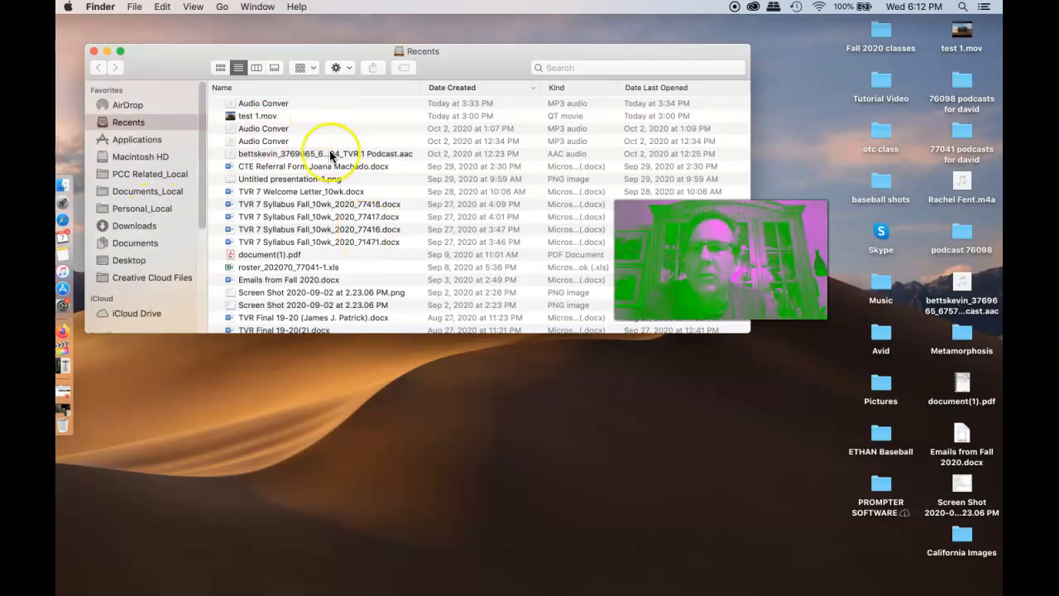
{"action": "left_click_drag", "start_coordinate": [473, 353], "coordinate": [499, 508]}
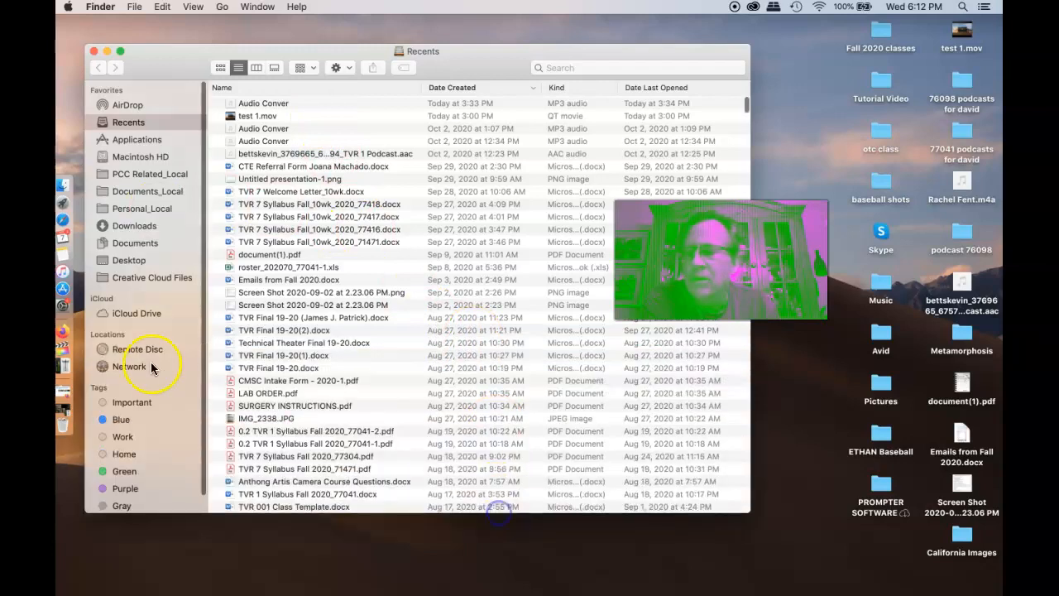
Step: Search Recents for "movies" and look through the listed files for the recording
{"action": "type", "text": "movi"}
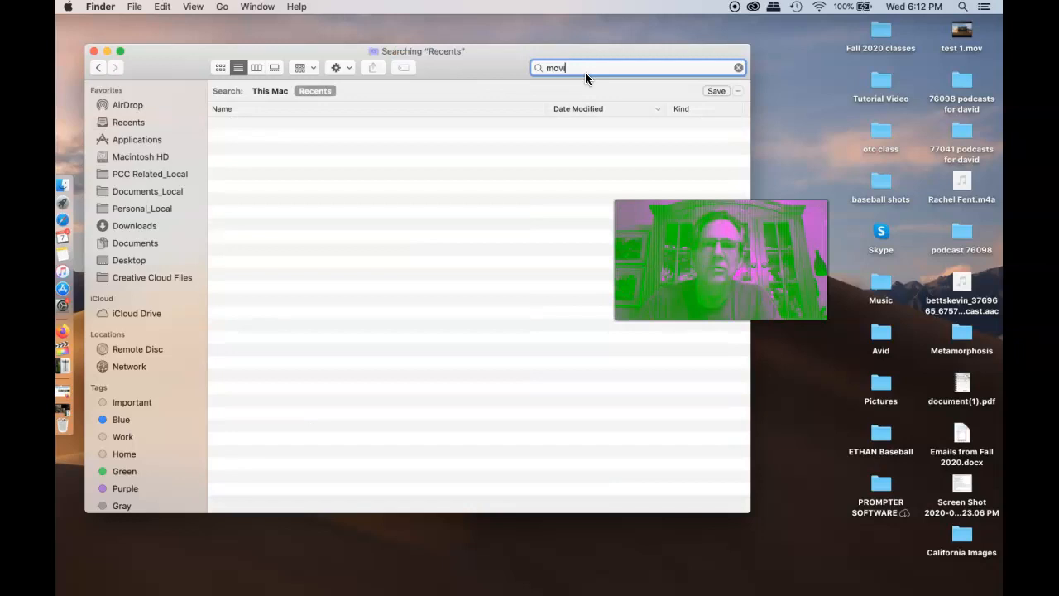
{"action": "type", "text": "es"}
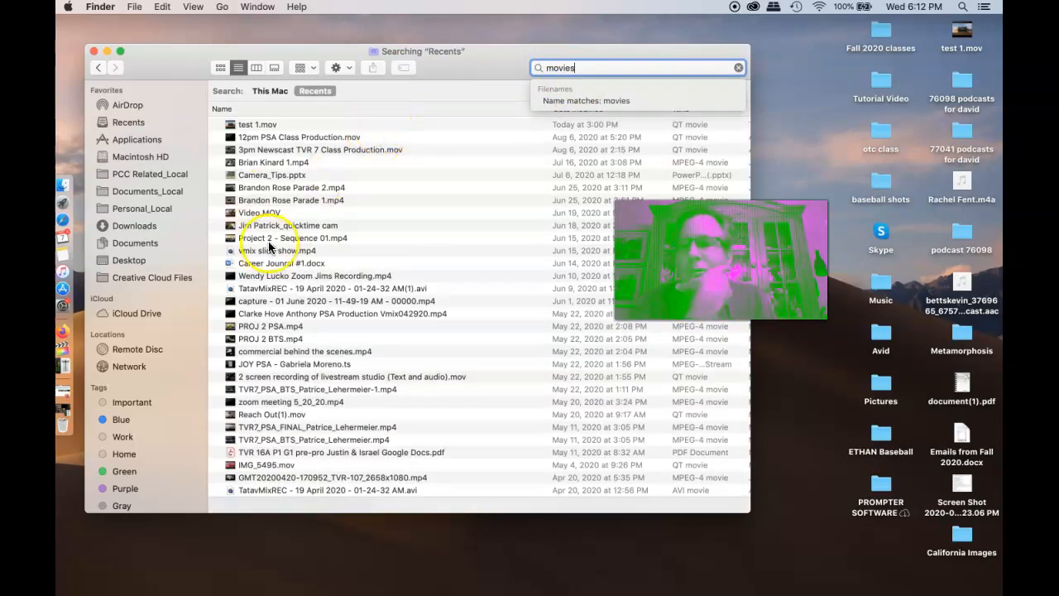
{"action": "scroll", "coordinate": [312, 228], "scroll_direction": "down", "scroll_amount": 15}
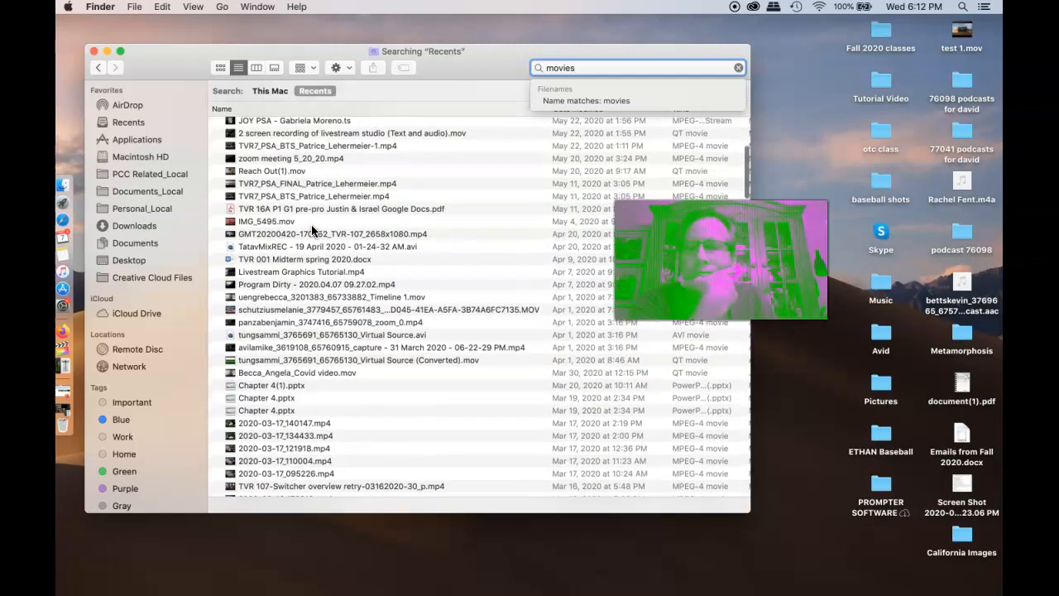
{"action": "scroll", "coordinate": [311, 224], "scroll_direction": "up", "scroll_amount": 15}
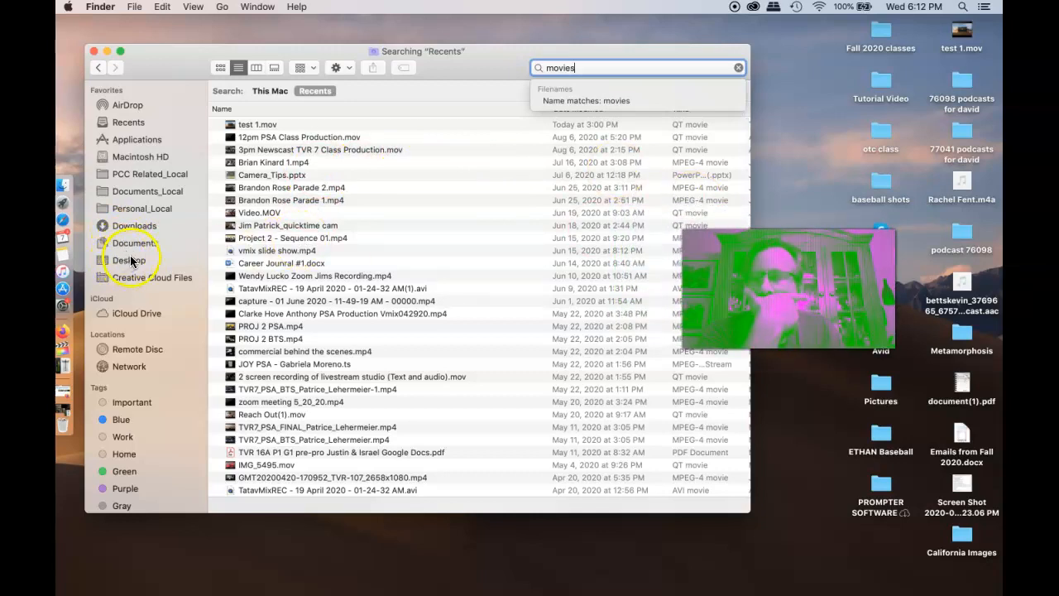
Step: Open the Movies folder in the user's home folder on Macintosh HD
{"action": "left_click", "coordinate": [134, 311]}
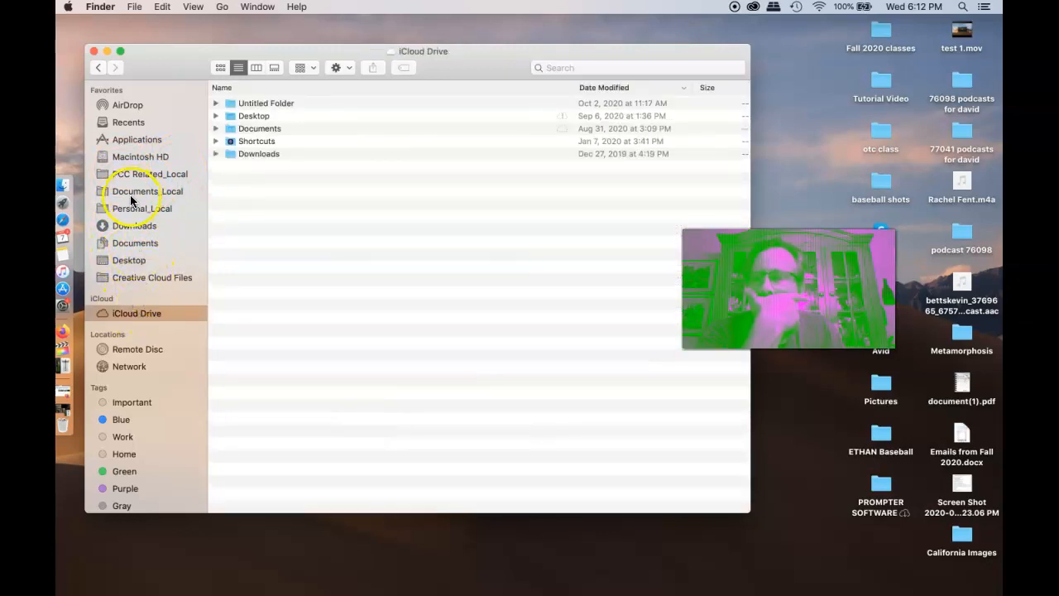
{"action": "left_click", "coordinate": [122, 161]}
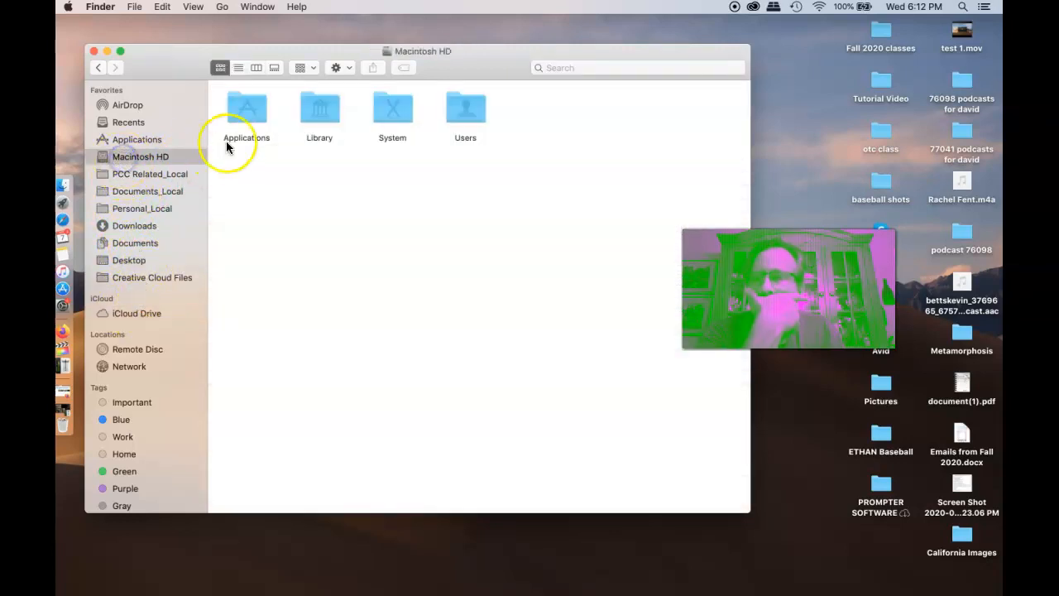
{"action": "double_click", "coordinate": [447, 114]}
{"action": "double_click", "coordinate": [251, 120]}
{"action": "double_click", "coordinate": [400, 110]}
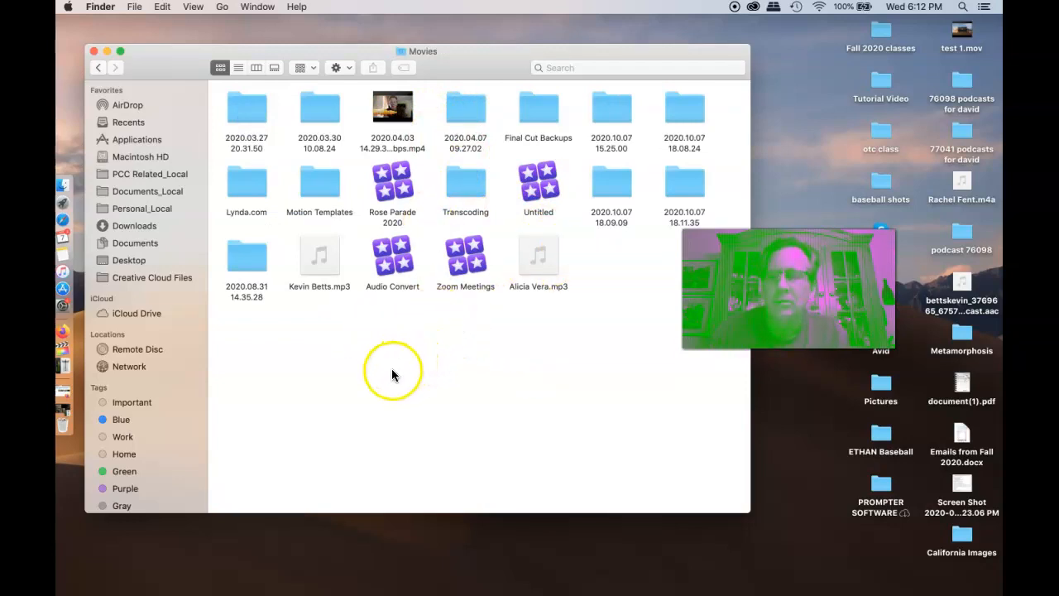
Step: Display the contents of the Movies folder as a list
{"action": "left_click_drag", "start_coordinate": [757, 300], "coordinate": [788, 315]}
{"action": "left_click", "coordinate": [657, 317]}
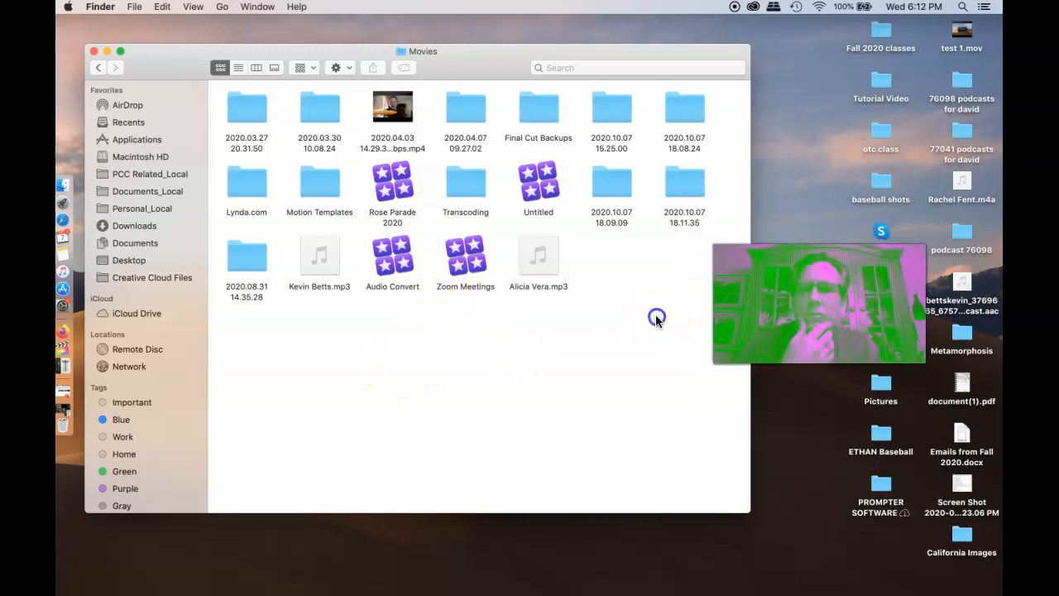
{"action": "right_click", "coordinate": [361, 349]}
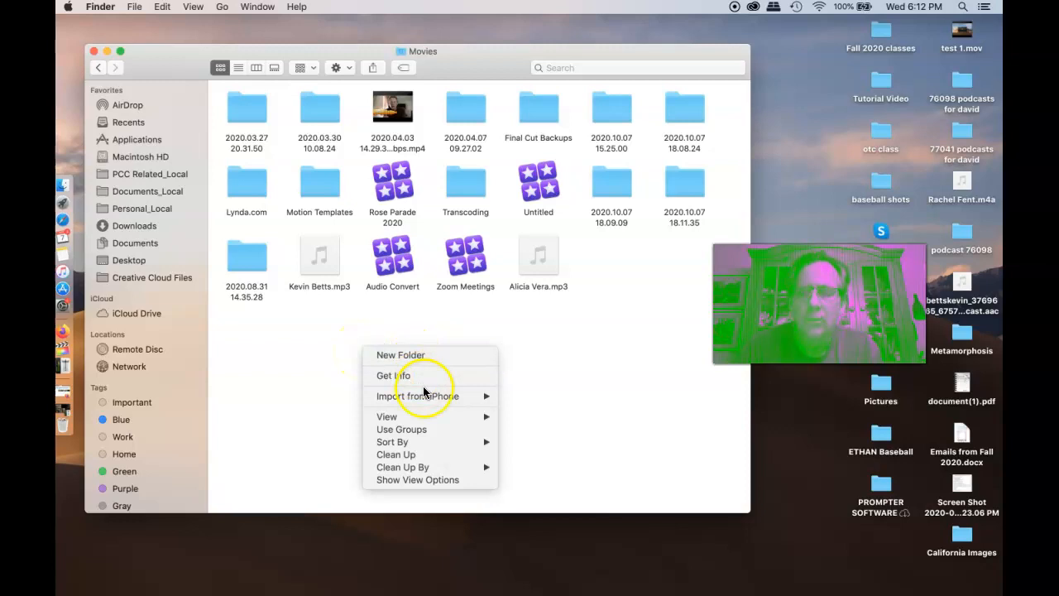
{"action": "mouse_move", "coordinate": [485, 419]}
{"action": "left_click", "coordinate": [523, 430]}
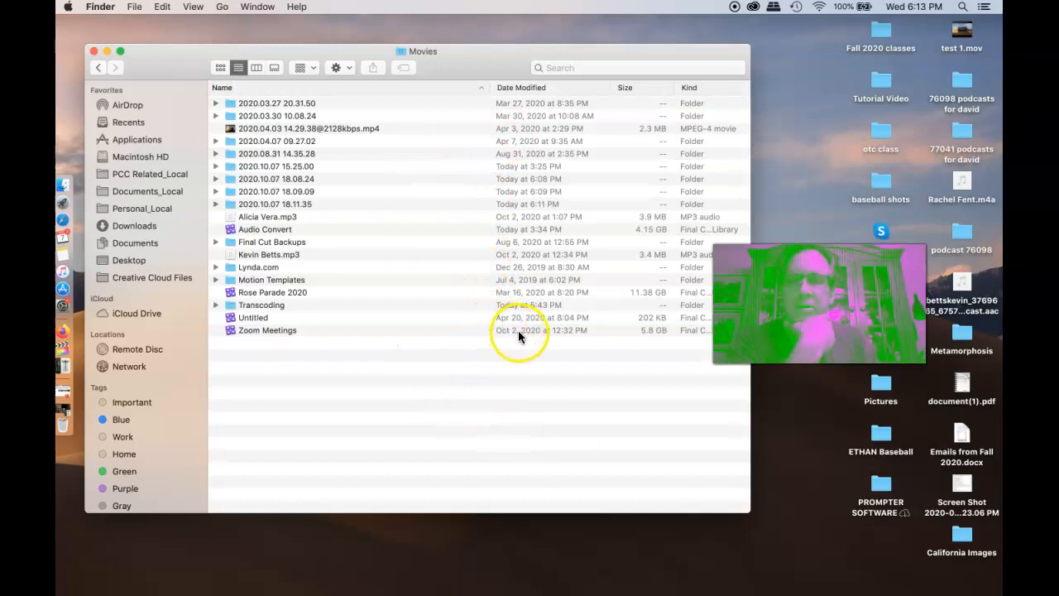
Step: Expand the 2020.10.07 18.11.35 folder, play its Program Dirty recording in QuickTime Player and close the video
{"action": "left_click", "coordinate": [515, 306]}
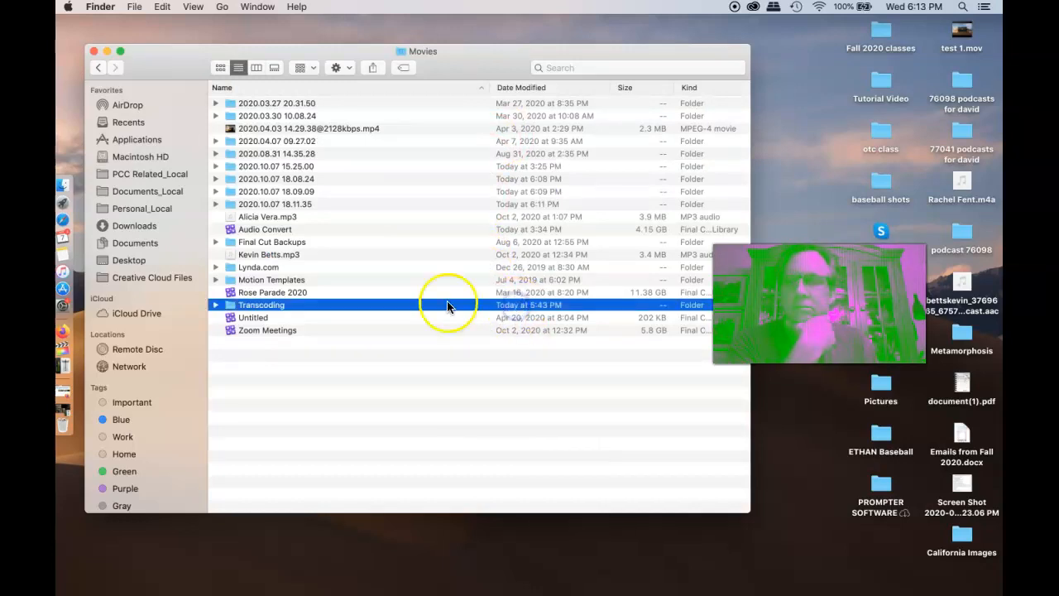
{"action": "left_click", "coordinate": [215, 205]}
{"action": "left_click", "coordinate": [244, 217]}
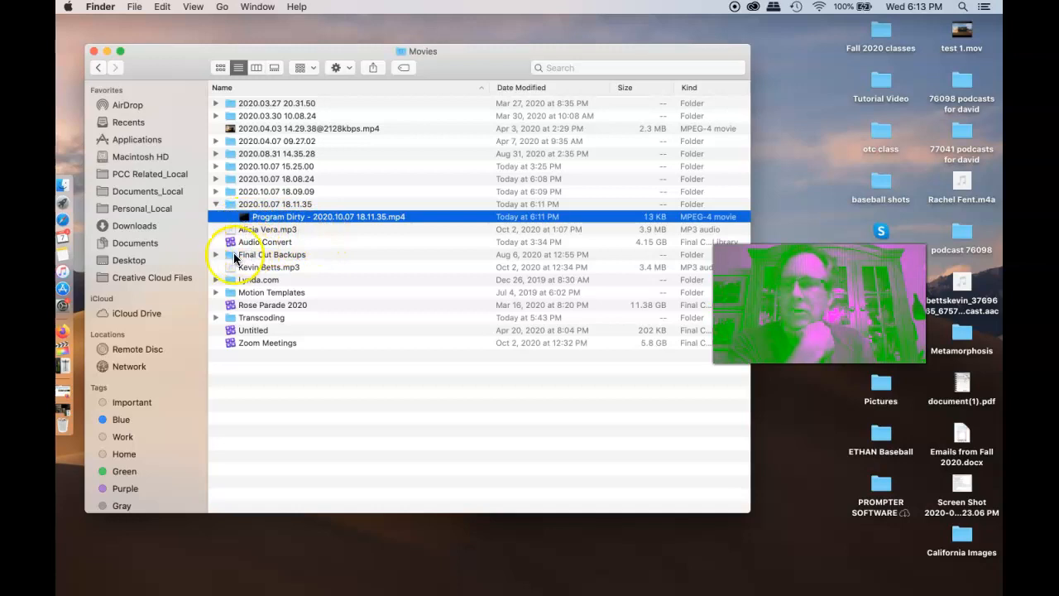
{"action": "double_click", "coordinate": [238, 215]}
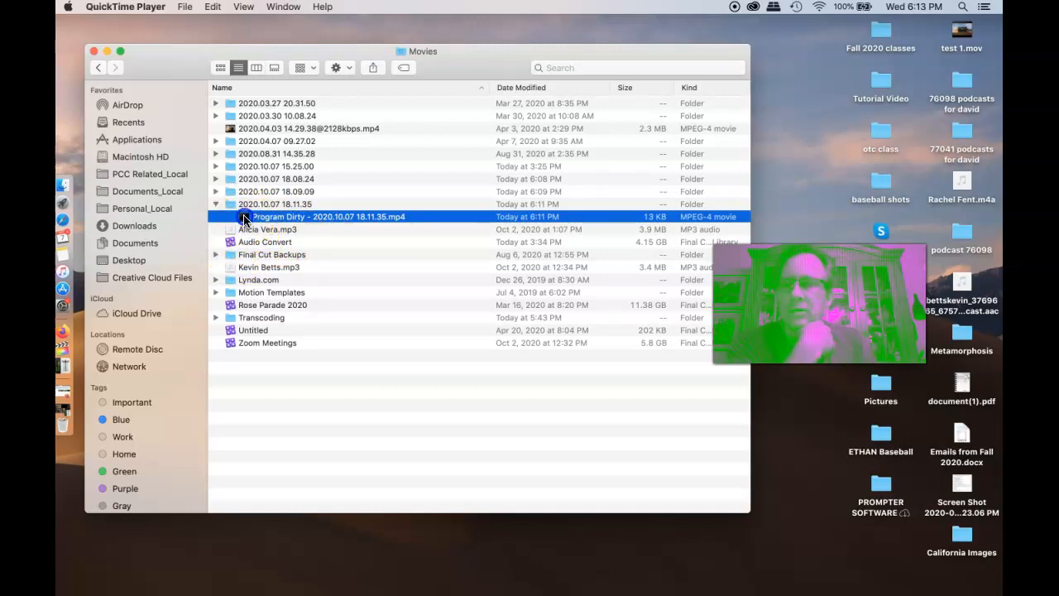
{"action": "left_click", "coordinate": [460, 479]}
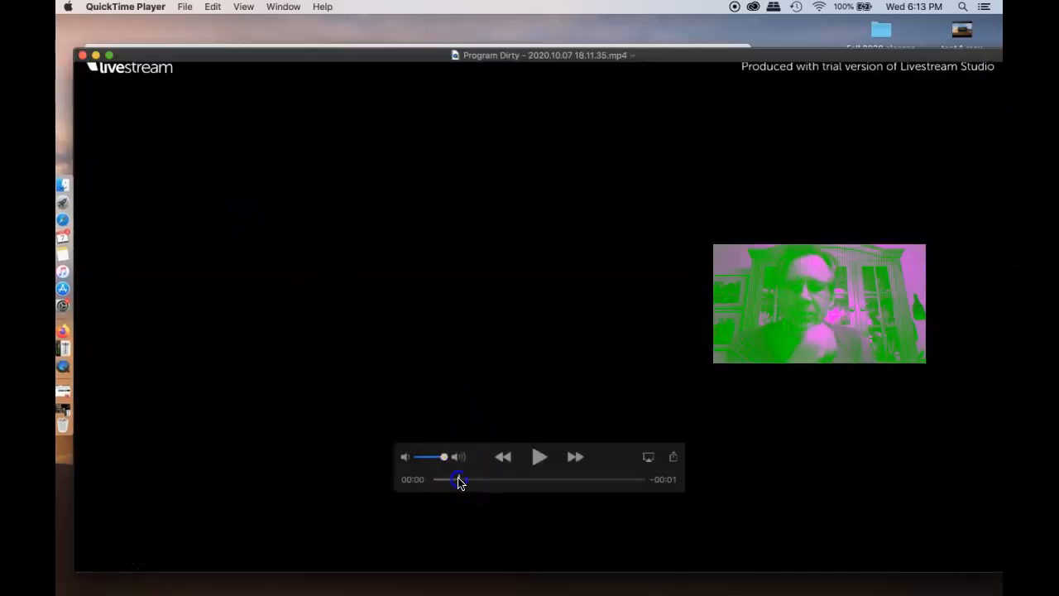
{"action": "left_click", "coordinate": [538, 457]}
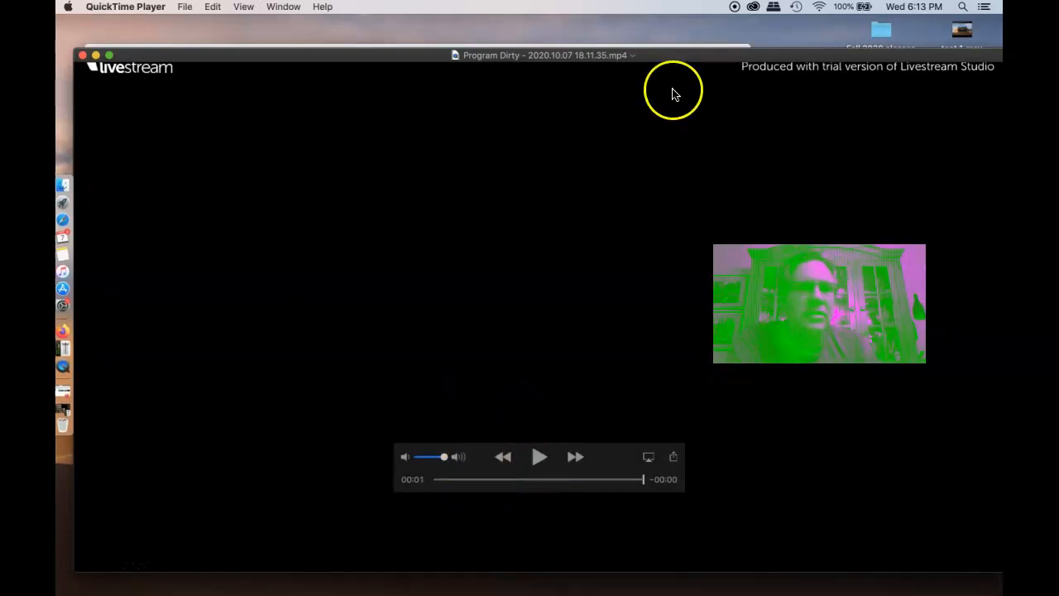
{"action": "left_click_drag", "start_coordinate": [674, 93], "coordinate": [651, 91]}
{"action": "left_click", "coordinate": [59, 55]}
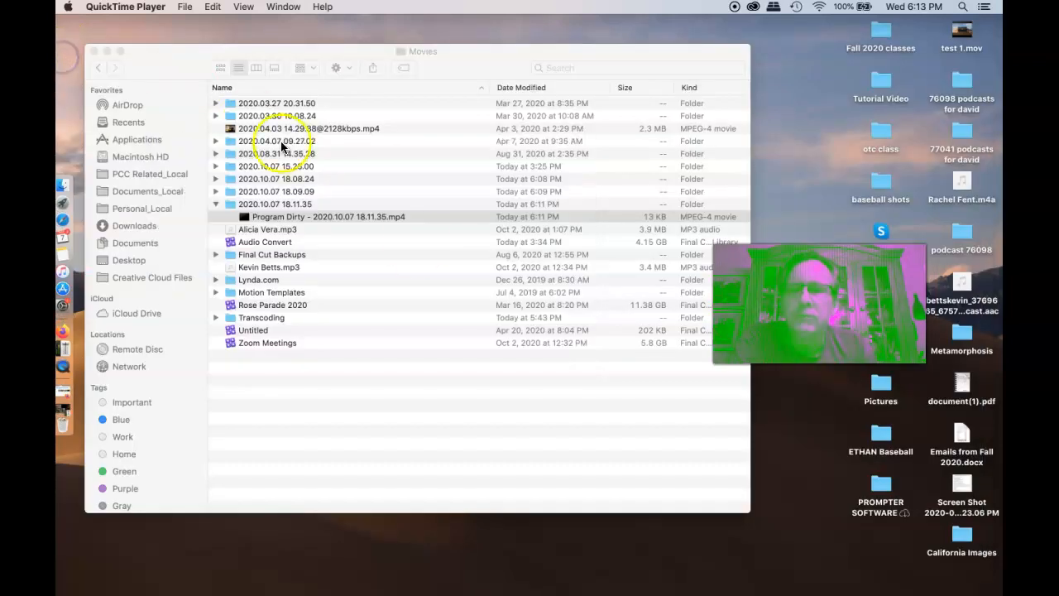
Step: Collapse the 2020.10.07 18.11.35 folder and expand the 2020.10.07 18.09.09 and 2020.10.07 18.08.24 folders
{"action": "left_click", "coordinate": [215, 204]}
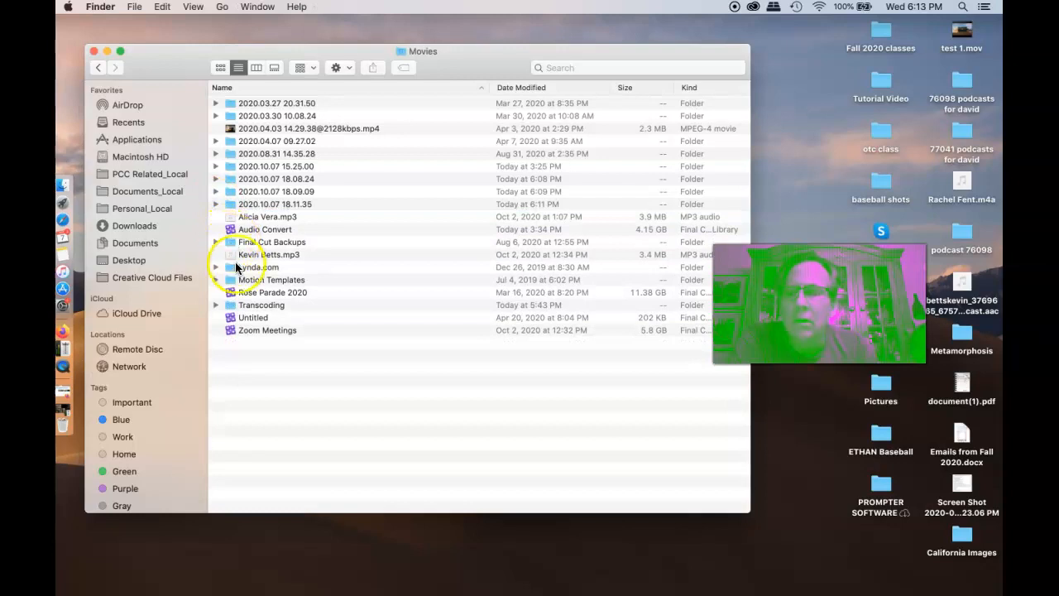
{"action": "left_click", "coordinate": [215, 191]}
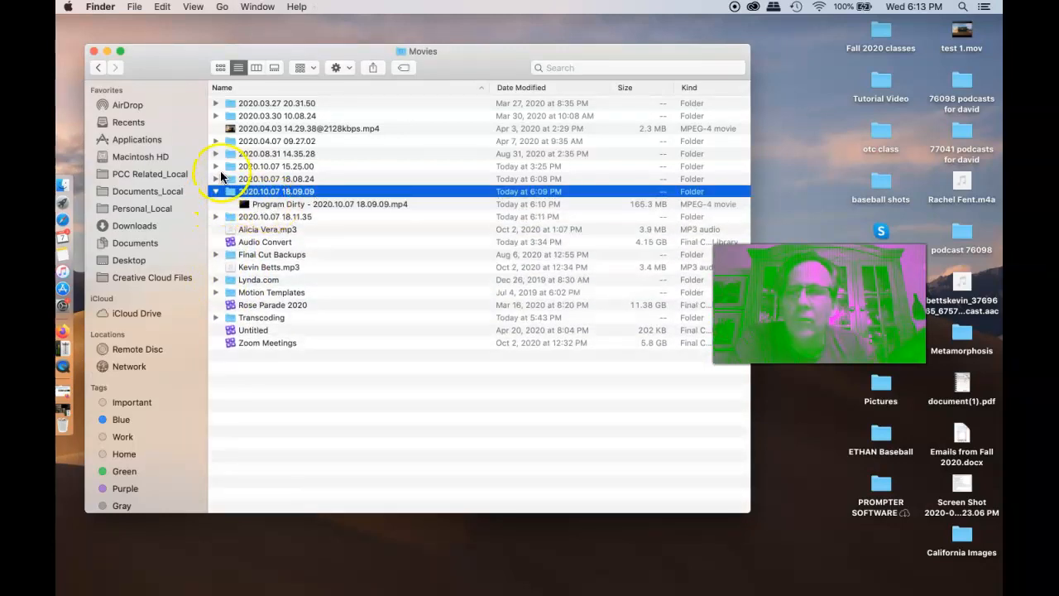
{"action": "left_click", "coordinate": [215, 179]}
Step: Play Program Dirty - 2020.10.07 18.09.09.mp4 in QuickTime Player, pause at the surfer section at about 00:27 and close it
{"action": "left_click", "coordinate": [290, 218]}
{"action": "double_click", "coordinate": [289, 218]}
{"action": "left_click", "coordinate": [538, 458]}
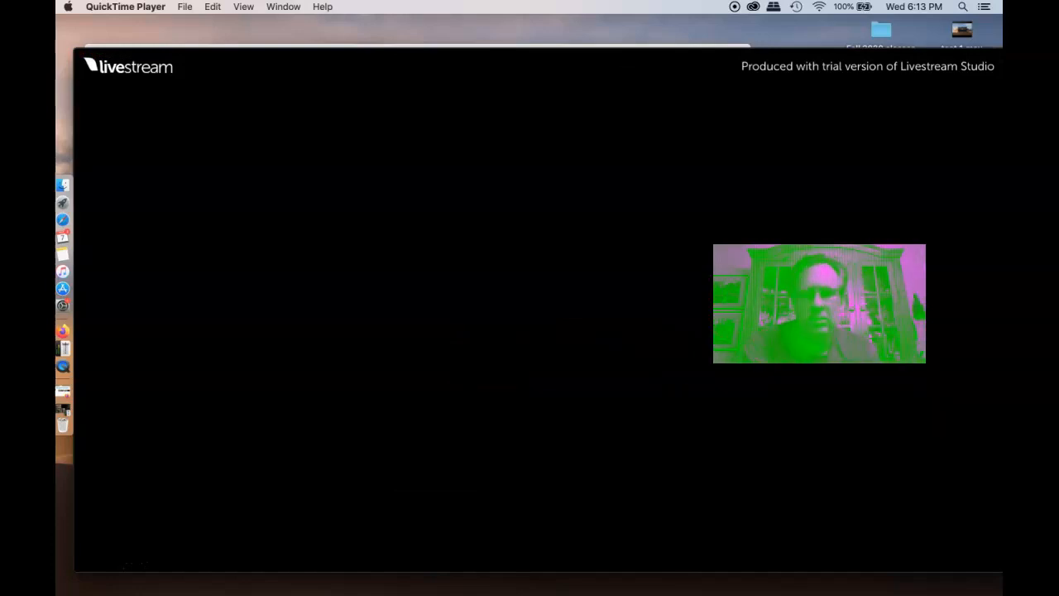
{"action": "mouse_move", "coordinate": [634, 388]}
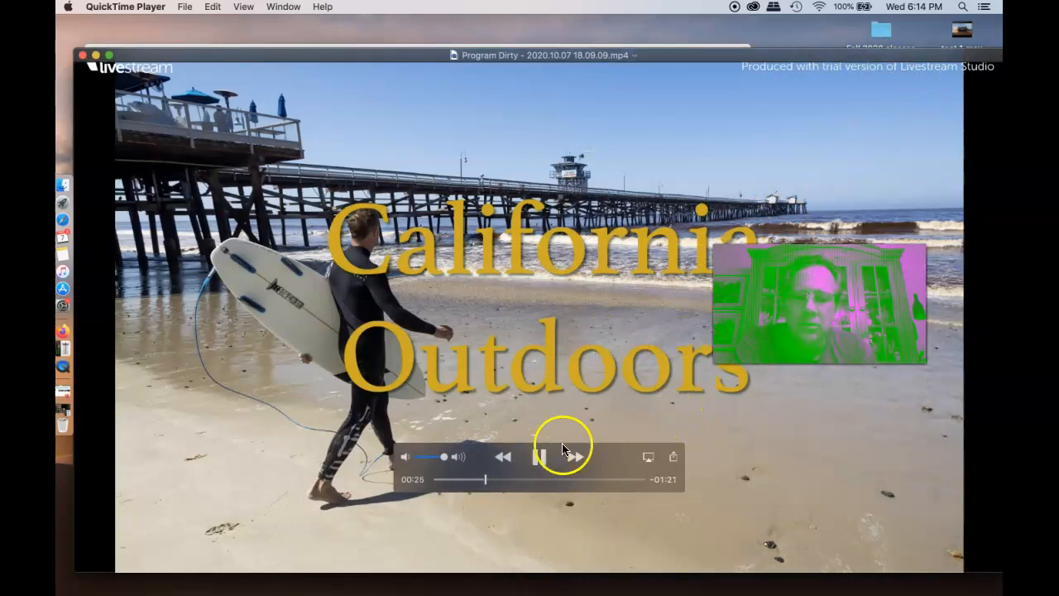
{"action": "left_click", "coordinate": [538, 456]}
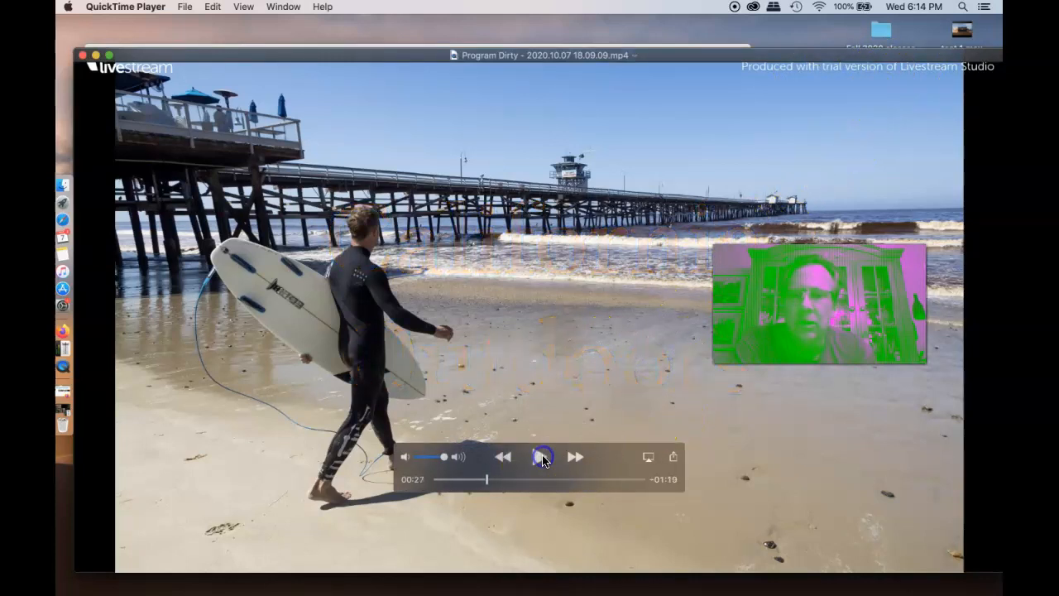
{"action": "left_click", "coordinate": [83, 54]}
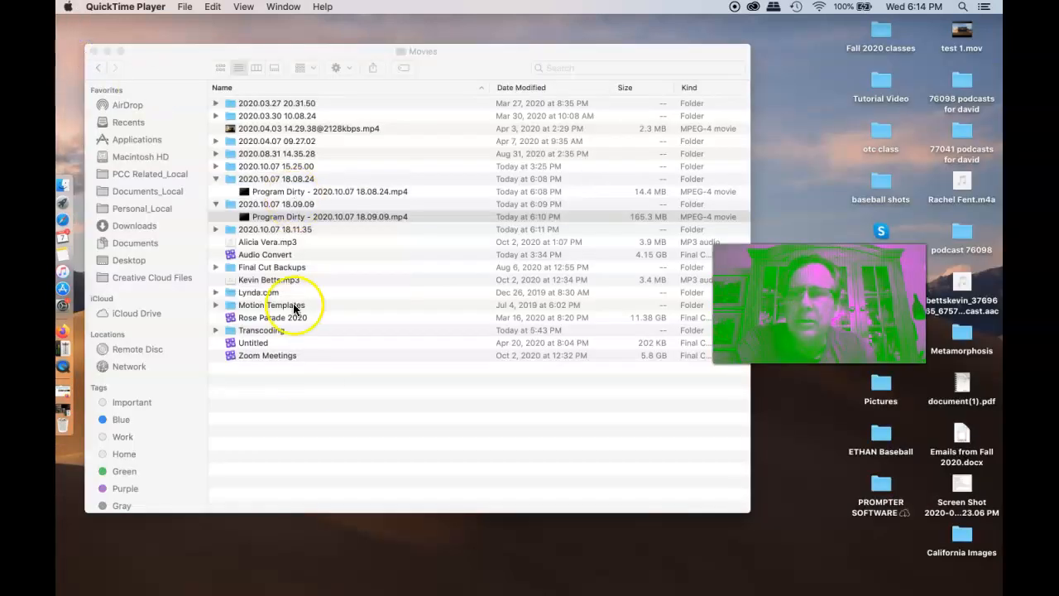
Step: Minimize the Finder window showing the Movies folder
{"action": "right_click", "coordinate": [314, 387]}
{"action": "left_click", "coordinate": [154, 65]}
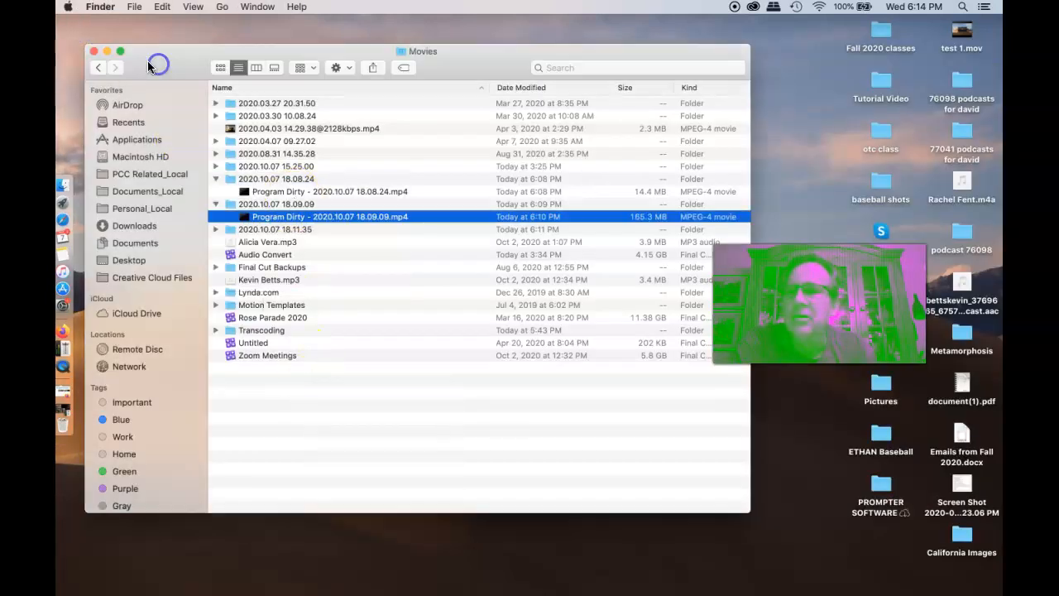
{"action": "left_click", "coordinate": [108, 52]}
{"action": "left_click", "coordinate": [340, 172]}
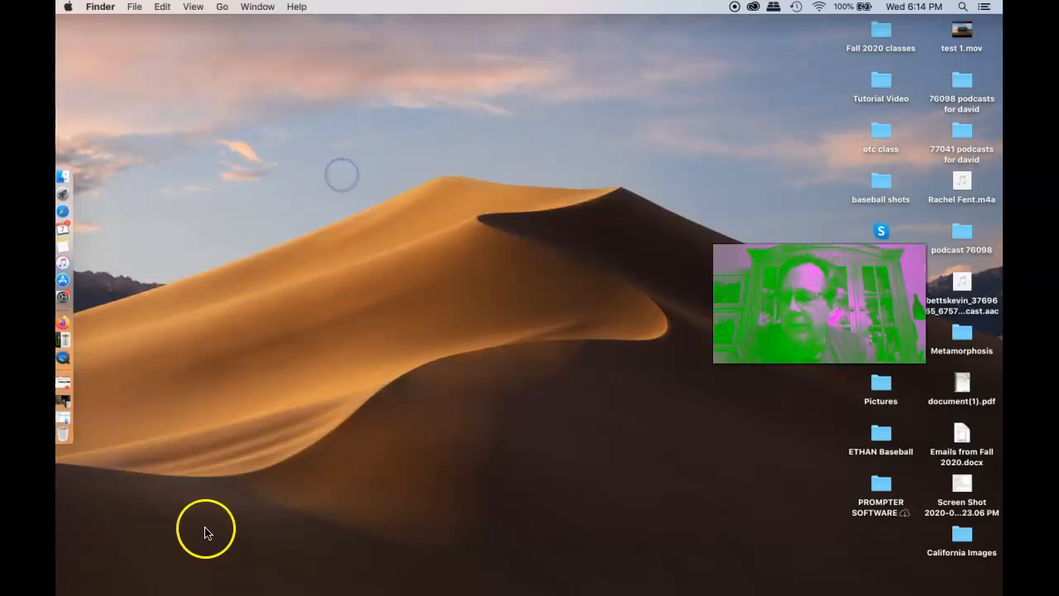